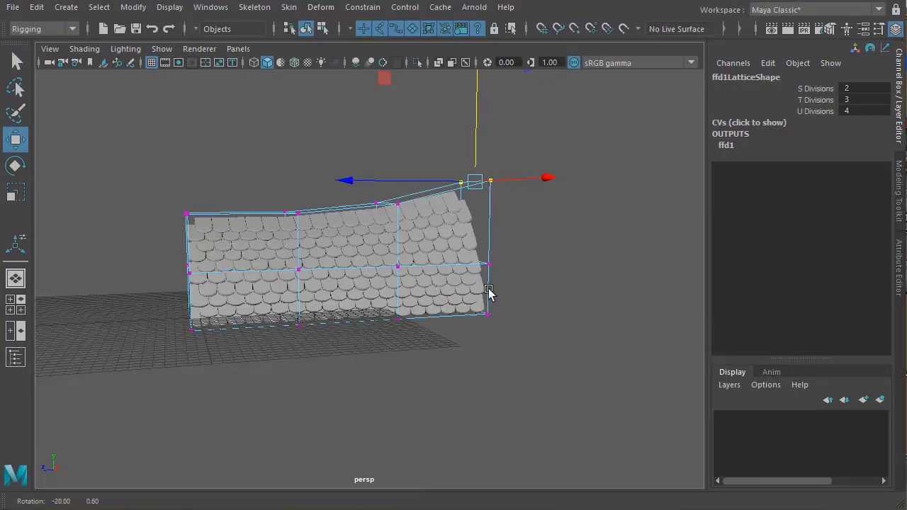
Reshape the roof tiles with the lattice by moving its upper point pairs so the ridge curves up toward the ends.
left_click(373, 134)
left_click_drag(260, 201, 295, 226)
left_click_drag(277, 161, 287, 168)
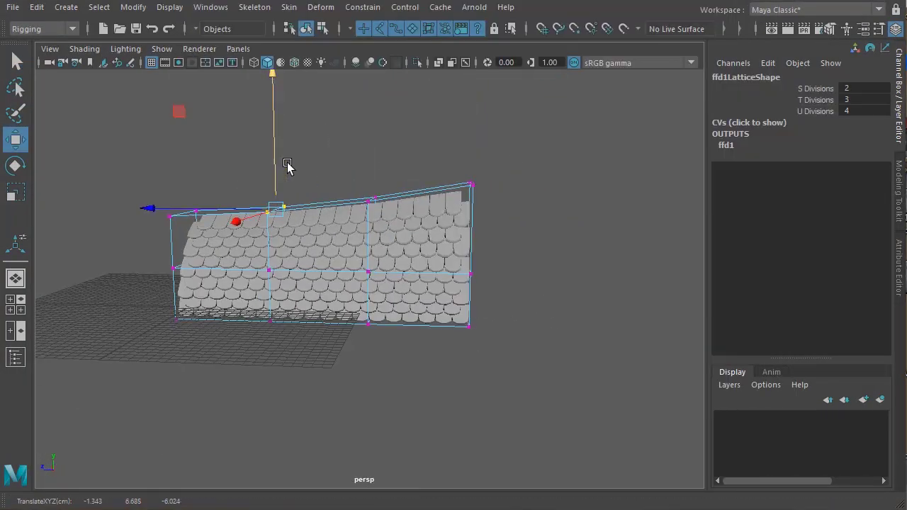
left_click_drag(453, 170, 487, 201)
mouse_move(397, 284)
left_mouse_down("alt")
mouse_move(461, 280)
mouse_move(411, 276)
left_mouse_up("alt")
left_click_drag(527, 185, 522, 177)
left_click_drag(425, 284, 468, 284, "alt")
left_click(397, 257)
Extrude the end face of the ridge beam along the spiral curve with 25 divisions.
left_click_drag(395, 185, 265, 411, "alt")
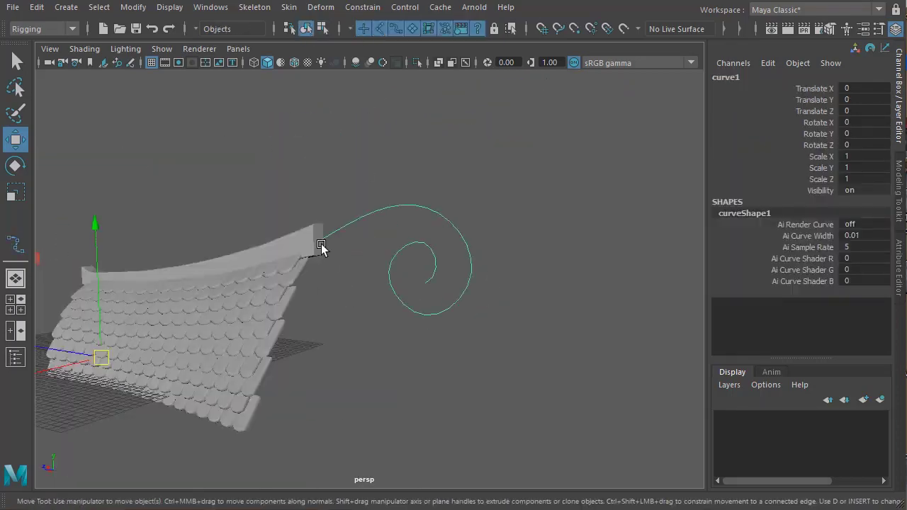
right_click_drag(321, 246, 322, 284)
left_click(318, 242, "shift")
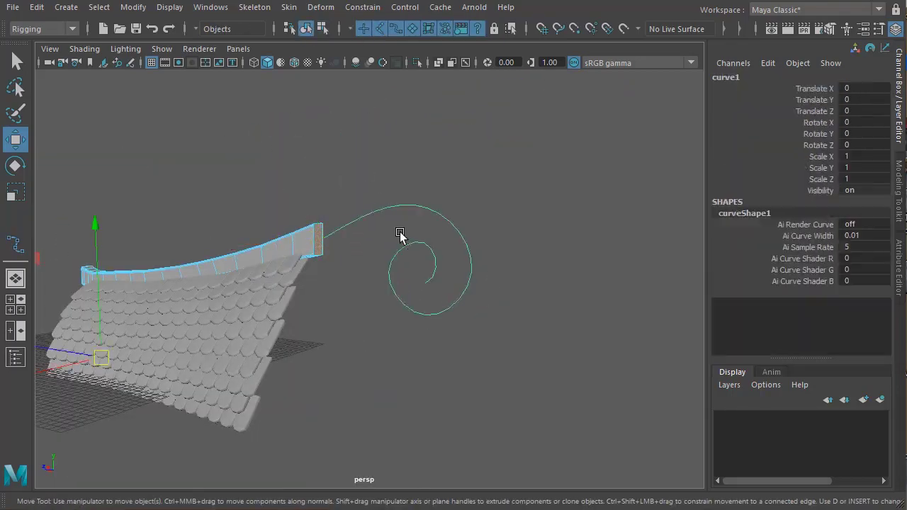
right_click_drag(414, 209, 415, 261, "shift")
left_click_drag(305, 248, 348, 239, "alt")
left_click_drag(167, 173, 299, 269)
scroll(824, 256, "down", 9)
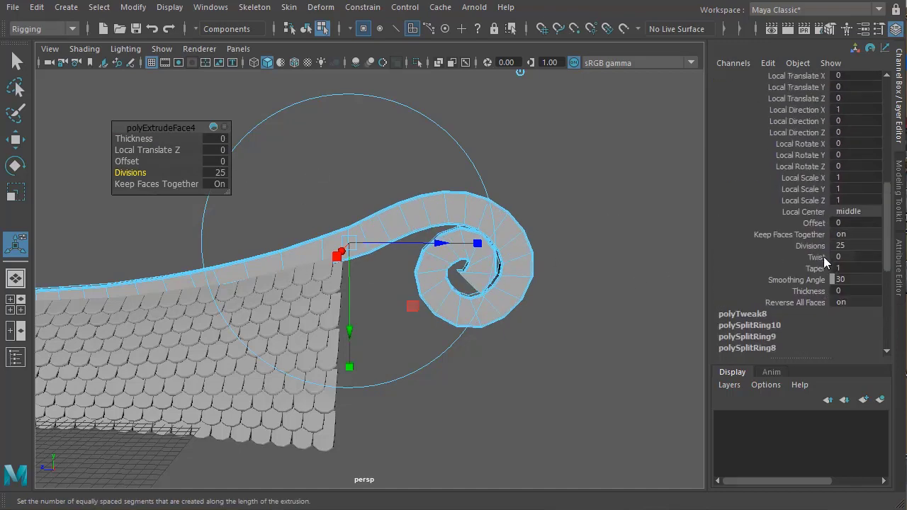
Set the taper of the spiral extrusion to 0.1.
left_click(816, 269)
middle_click_drag(615, 262, 579, 257)
left_click(852, 269)
type("0.1")
key("Return")
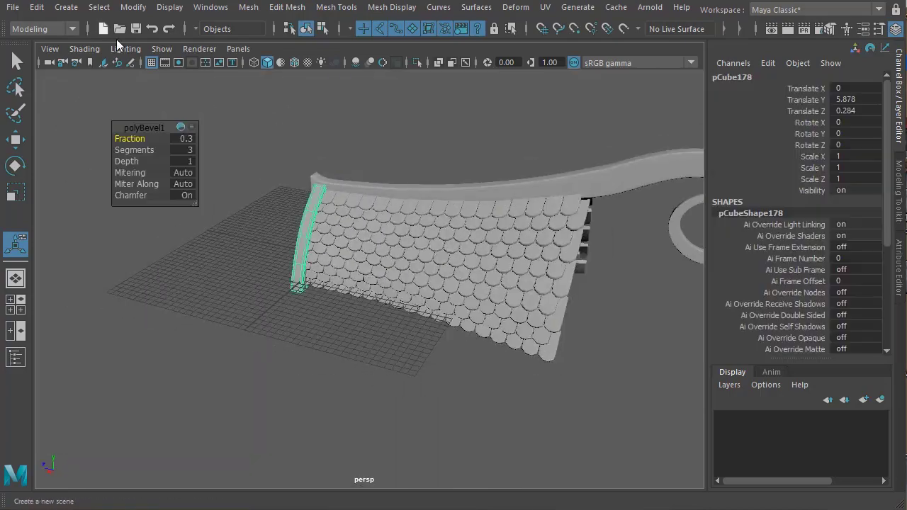
Select all the roof parts and group them.
key("w")
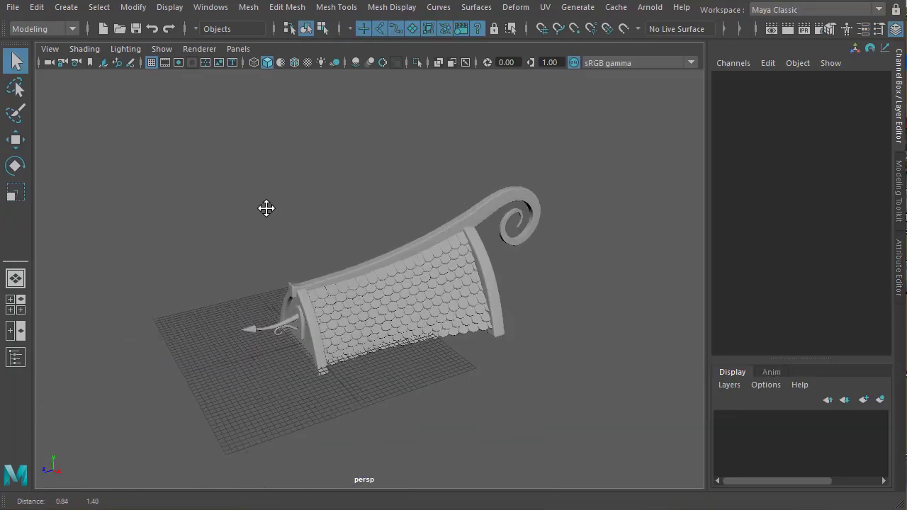
left_click_drag(178, 131, 559, 420)
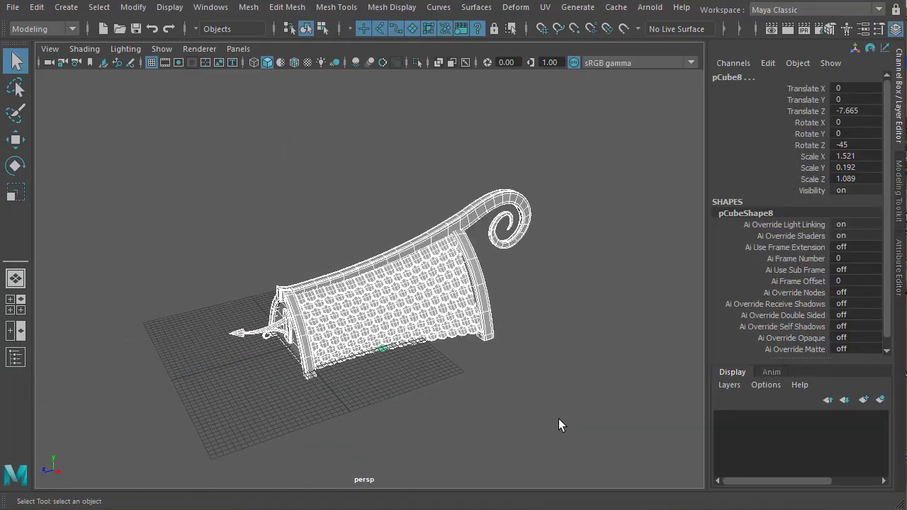
key("ctrl+g")
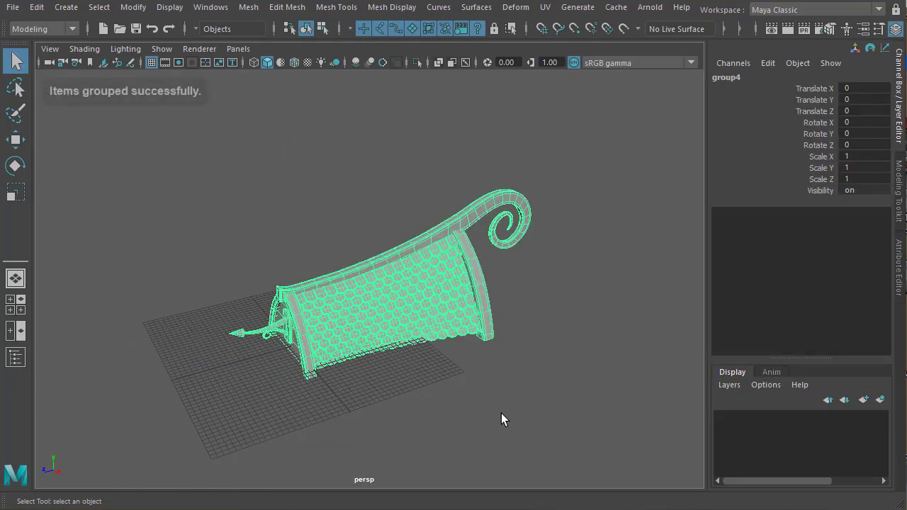
Move the roof group above the grid to about Translate Y 11.346 and Translate Z 7.897.
left_click_drag(503, 418, 470, 391, "alt")
key("w")
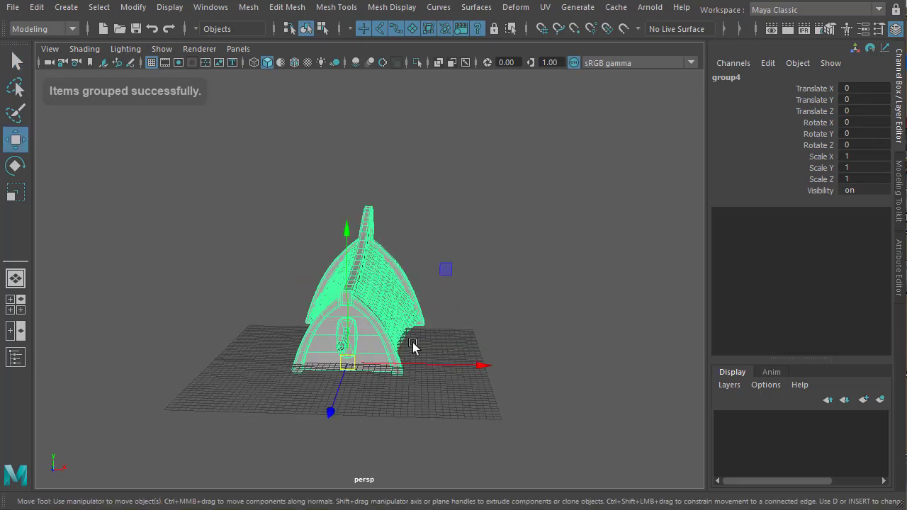
left_click_drag(413, 345, 311, 75, "alt")
left_click_drag(427, 279, 312, 342, "alt")
left_click_drag(241, 344, 340, 368, "alt")
left_click_drag(201, 328, 4, 383)
scroll(304, 386, "down", 3)
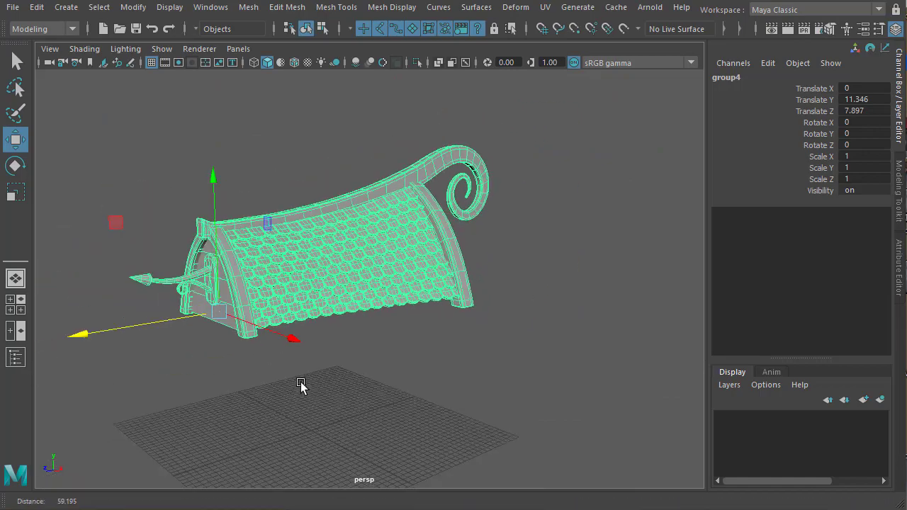
Raise the roof group to about Translate Y 12.813 and clear the selection.
middle_click_drag(237, 395, 225, 355, "alt")
left_click_drag(308, 360, 303, 382, "alt")
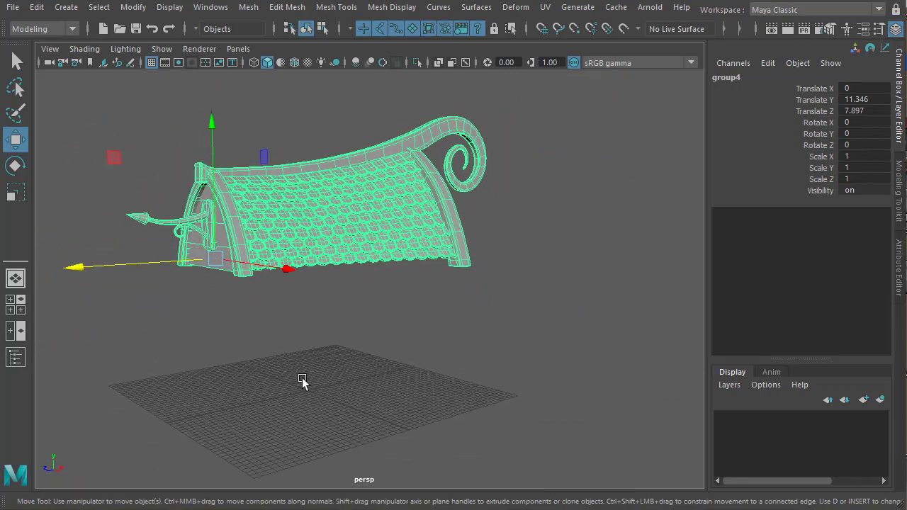
left_click_drag(245, 425, 272, 167, "alt")
left_click_drag(305, 122, 303, 104)
middle_click_drag(384, 238, 357, 303, "alt")
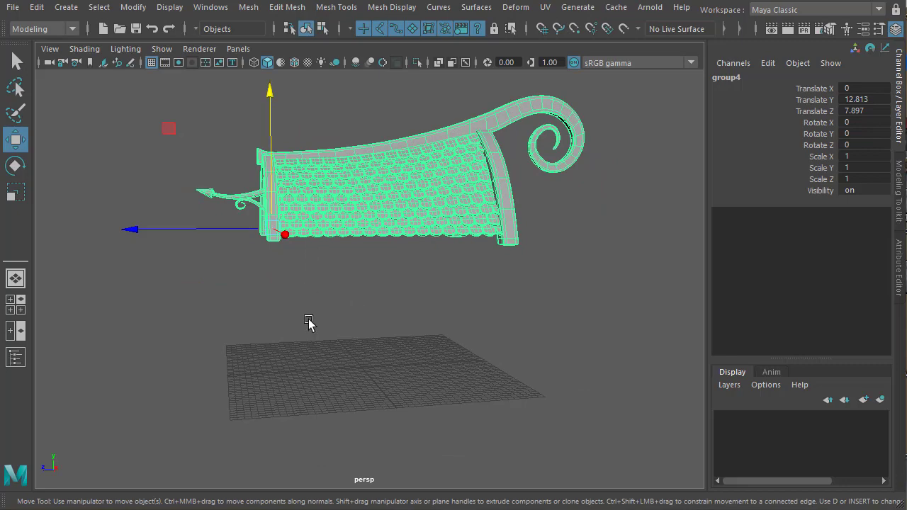
left_click_drag(450, 390, 457, 324, "alt")
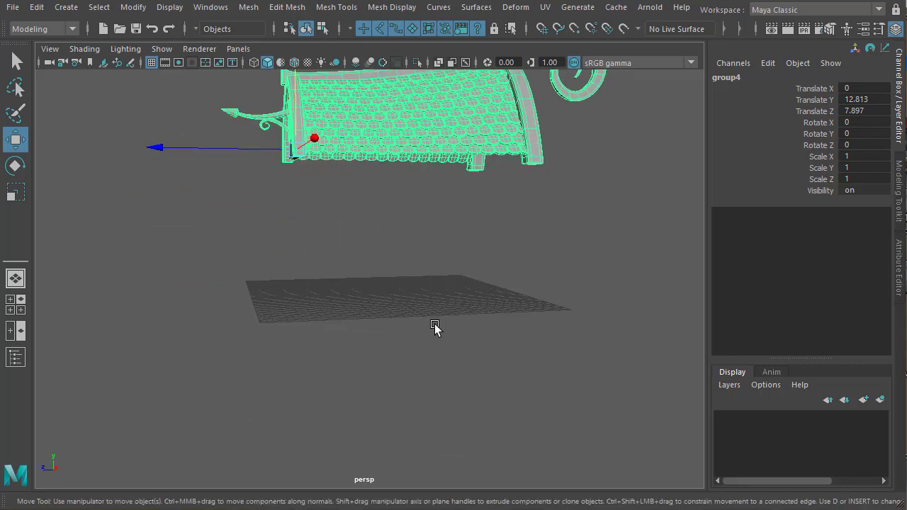
left_click_drag(408, 301, 399, 328, "alt")
left_click(432, 312)
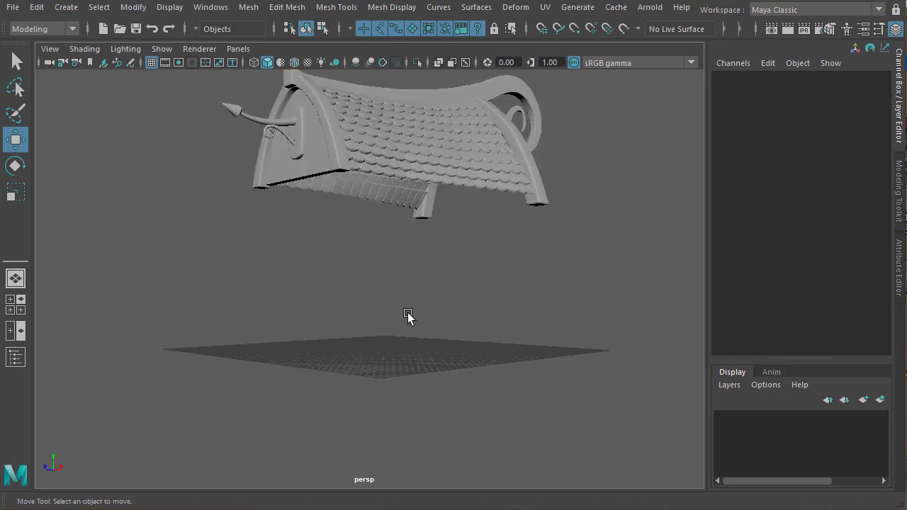
Create a polygon cube at the origin for the body of the house.
left_click_drag(408, 316, 310, 326, "alt")
key("space")
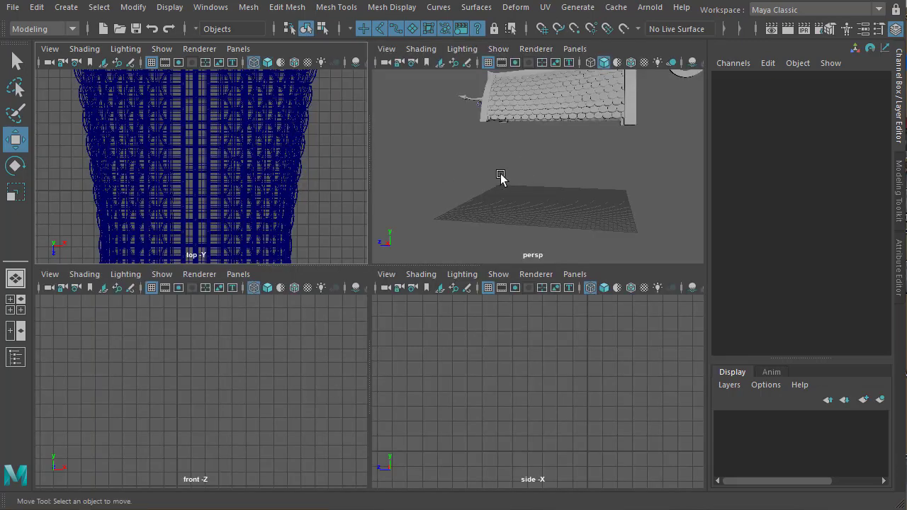
left_click(65, 7)
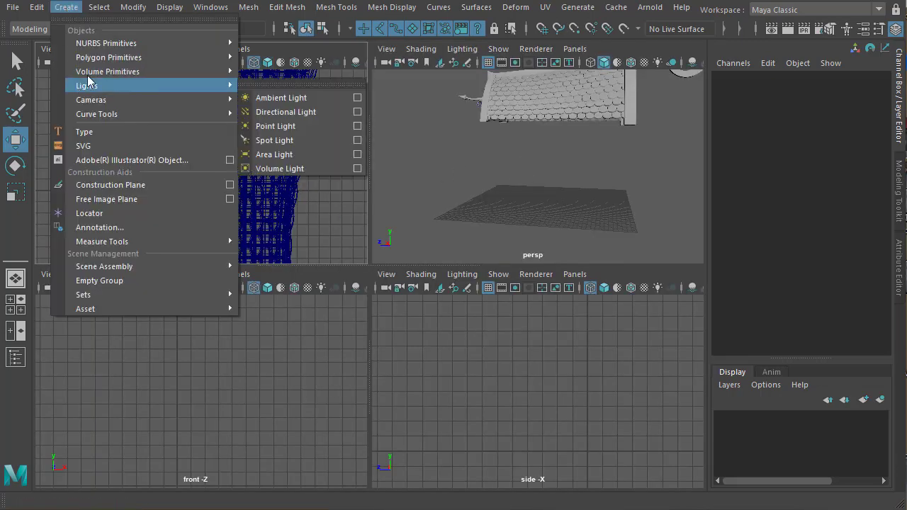
mouse_move(113, 60)
left_click(272, 84)
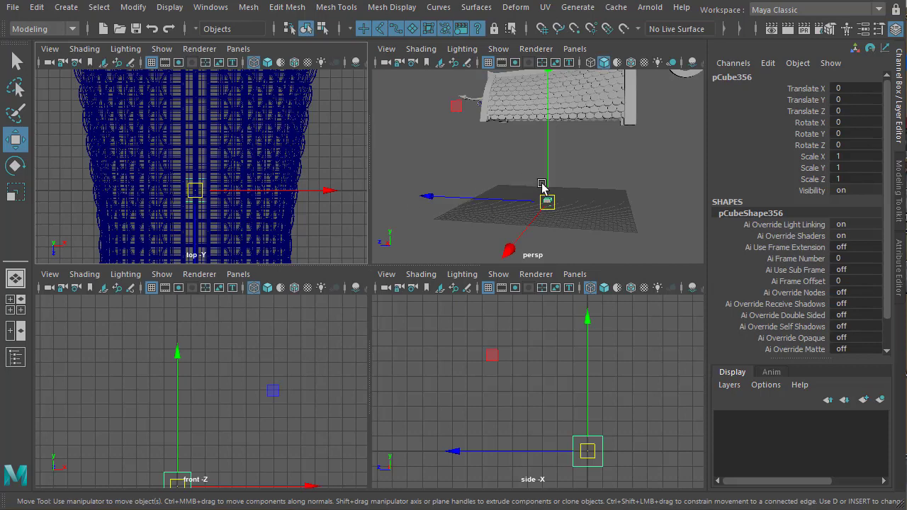
Scale the new cube uniformly to about 6.094 in the side view.
key("space")
right_click_drag(556, 385, 107, 309, "alt")
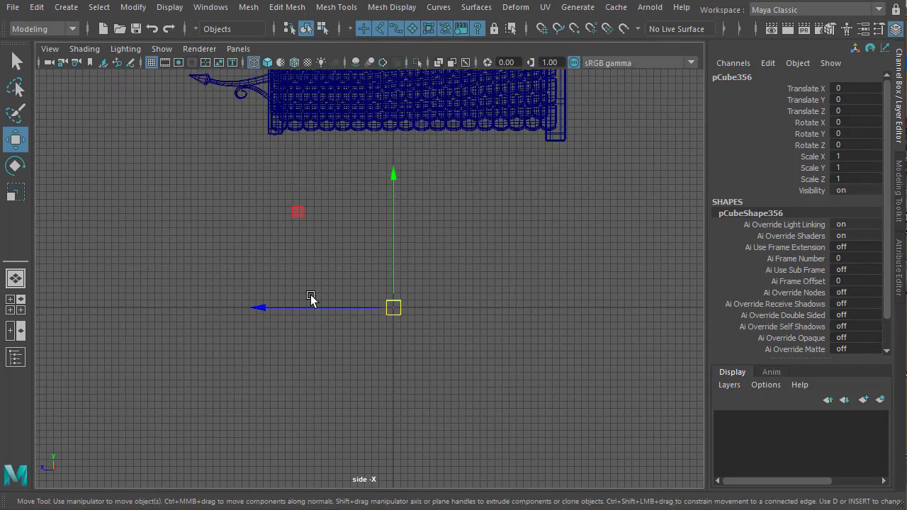
middle_click_drag(323, 268, 285, 343, "alt")
key("e")
key("r")
left_click_drag(352, 385, 354, 313)
left_click_drag(354, 281, 355, 312)
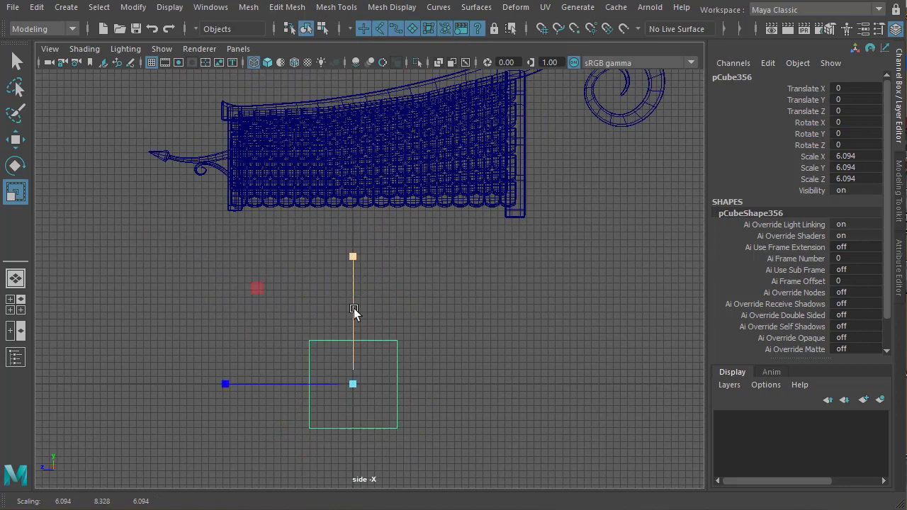
Raise the cube to about Translate Y 5.147 and stretch it along Z to about 18.797 to suit the roof length.
left_click_drag(350, 279, 354, 203)
key("w")
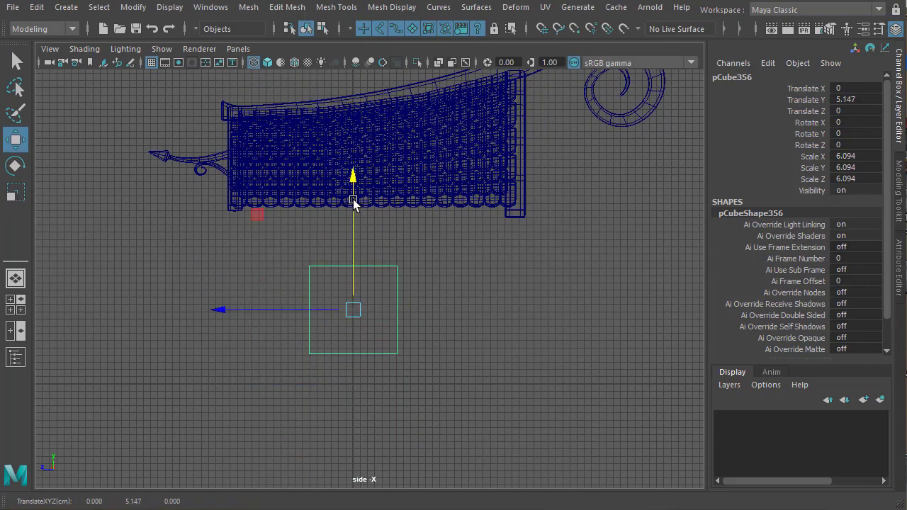
key("r")
left_click_drag(237, 311, 262, 310)
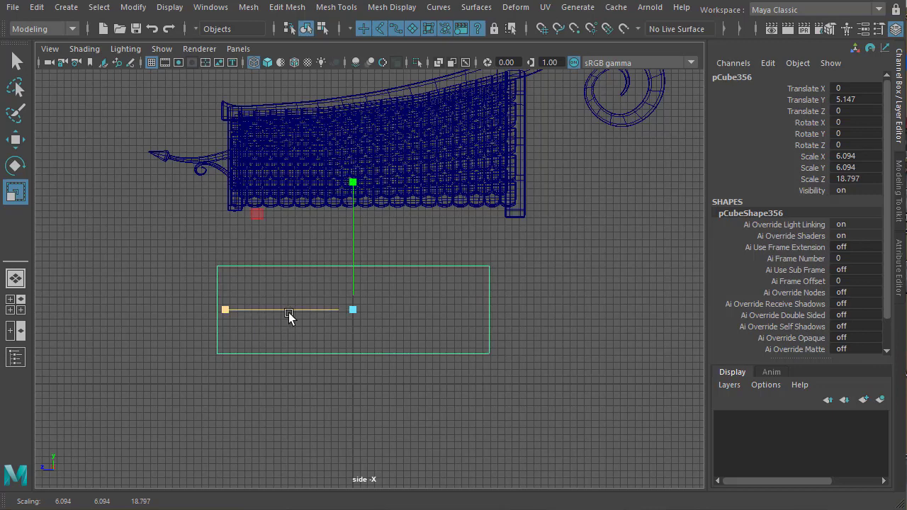
Slide the roof group along Z to about 9.22 so it sits centred over the box.
left_click(448, 196)
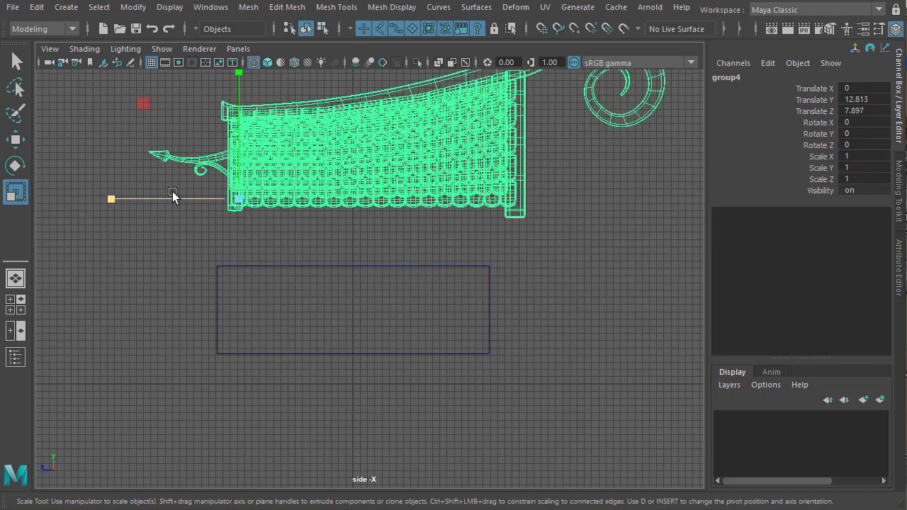
key("w")
left_click_drag(175, 200, 155, 200)
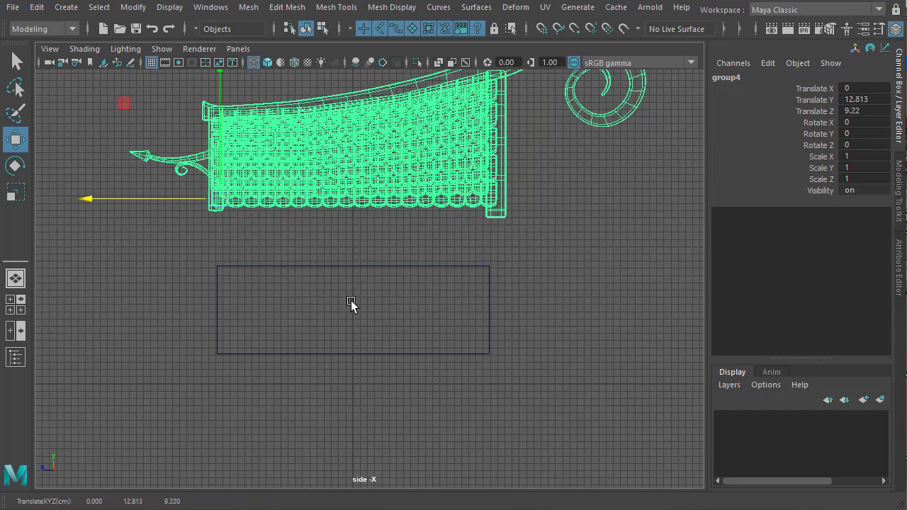
middle_click_drag(350, 301, 352, 324, "alt")
middle_click_drag(482, 312, 484, 276, "alt")
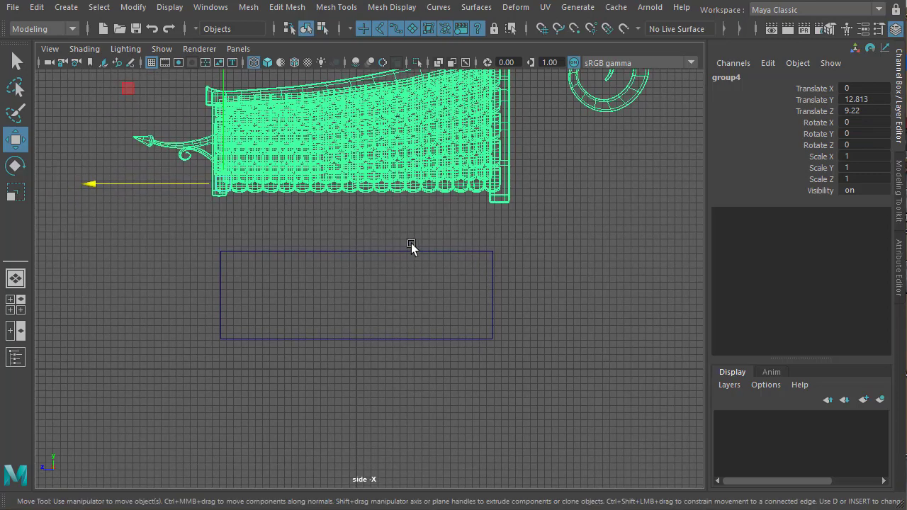
Widen the house box along X to a scale of about 10.359 in the front view.
left_click_drag(412, 243, 448, 293)
key("space")
key("space")
right_click_drag(387, 321, 298, 309, "alt")
middle_click_drag(298, 309, 294, 451, "alt")
right_click_drag(309, 362, 293, 362, "alt")
middle_click_drag(293, 362, 263, 374, "alt")
key("e")
key("r")
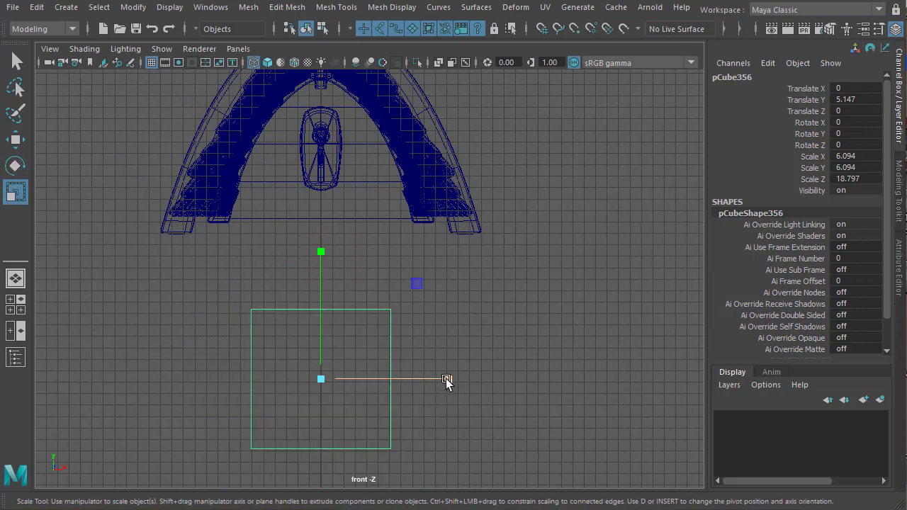
left_click_drag(448, 379, 535, 394)
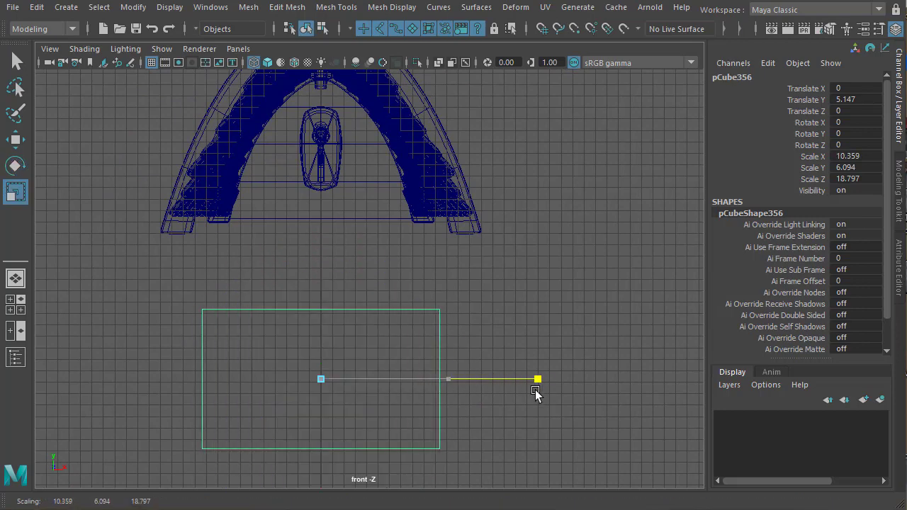
Create a second polygon cube in the perspective view.
key("space")
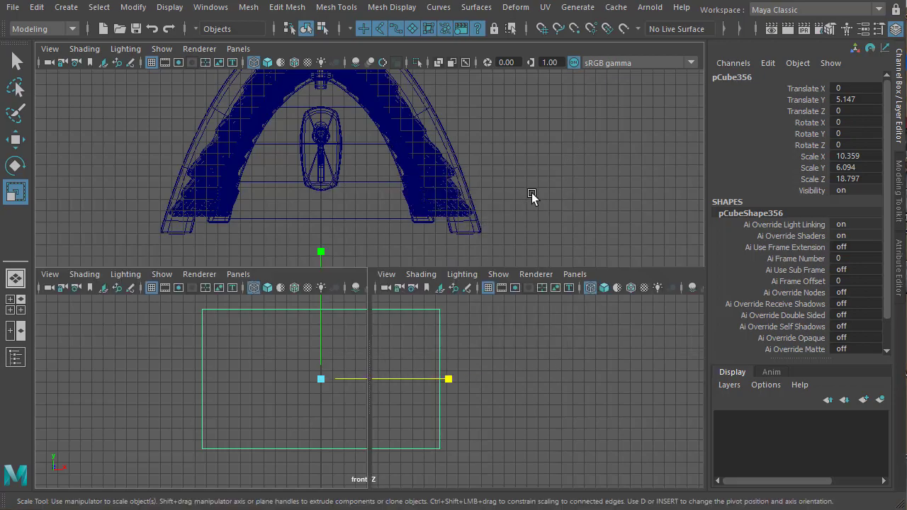
key("space")
left_click_drag(486, 294, 380, 300, "alt")
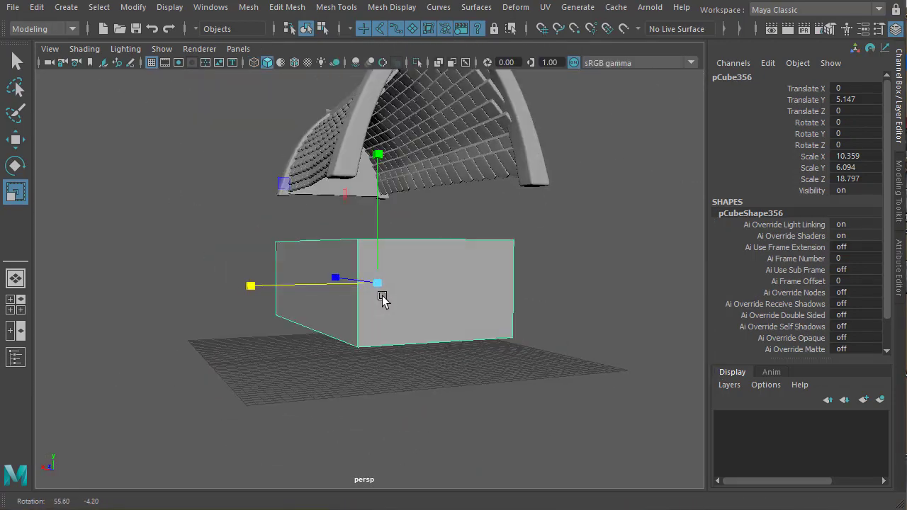
left_click_drag(365, 362, 492, 340, "alt")
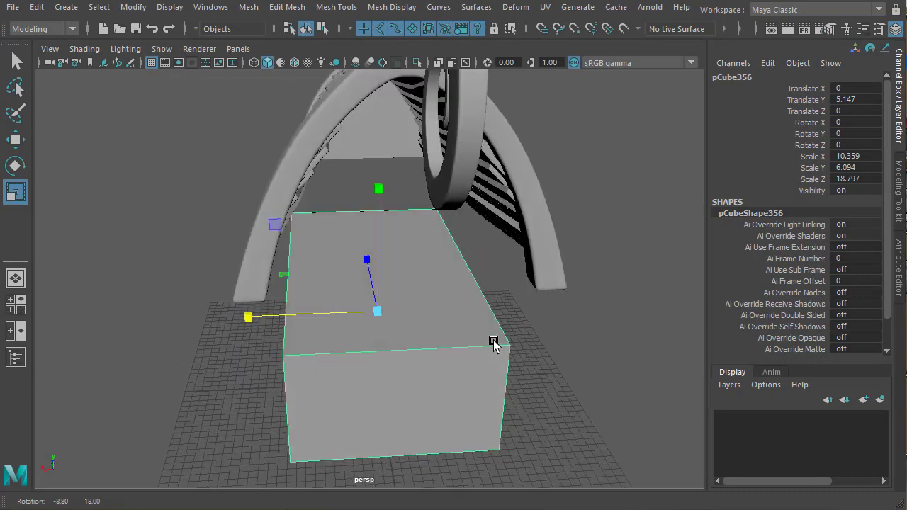
left_click(560, 340)
right_click_drag(419, 298, 384, 343, "alt")
left_click_drag(384, 341, 385, 319, "alt")
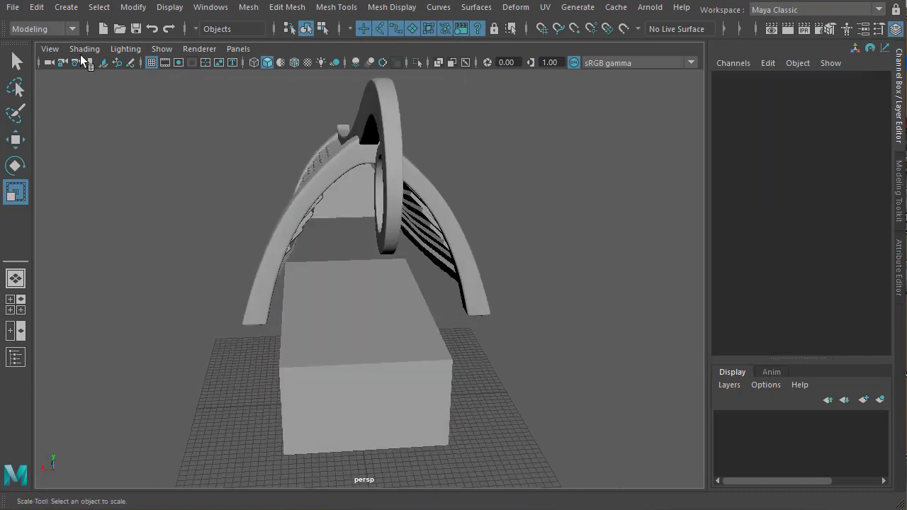
left_click(68, 10)
mouse_move(100, 62)
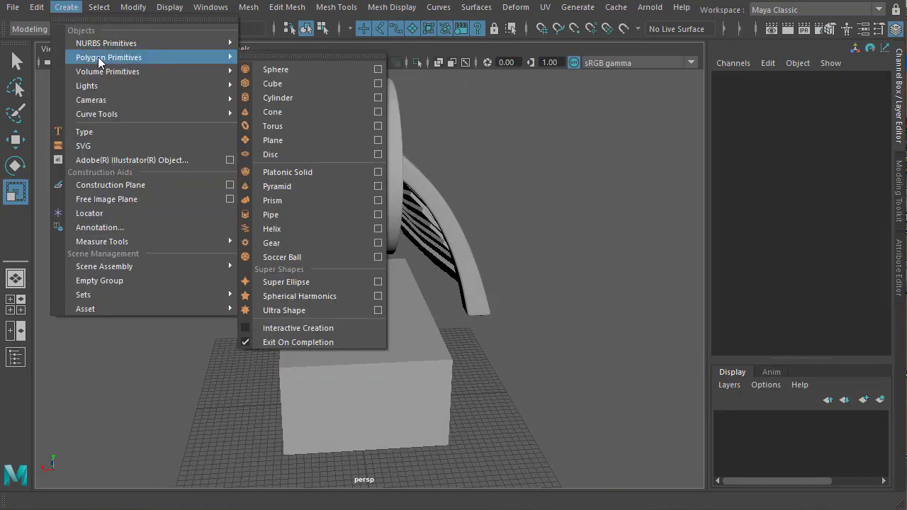
left_click(266, 83)
Raise the second cube to about Translate Y 8.959, just above the top of the house box.
left_click_drag(451, 272, 359, 322, "alt")
key("w")
left_click_drag(370, 220, 371, 215)
left_click_drag(436, 280, 337, 266, "alt")
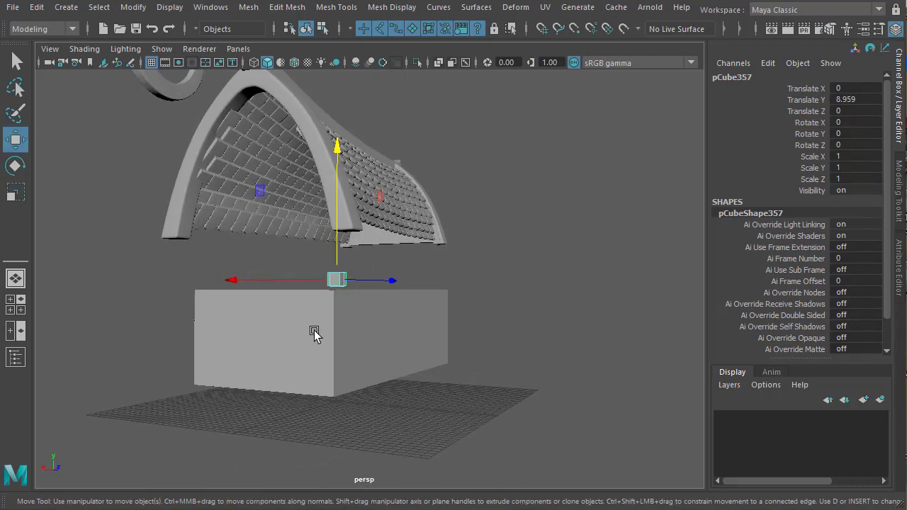
Duplicate the front gable panel and move the copy along Z to about -20.797, behind the rear roof arch.
left_click_drag(295, 263, 337, 224, "alt")
left_click(337, 224)
left_click_drag(399, 269, 489, 228, "alt")
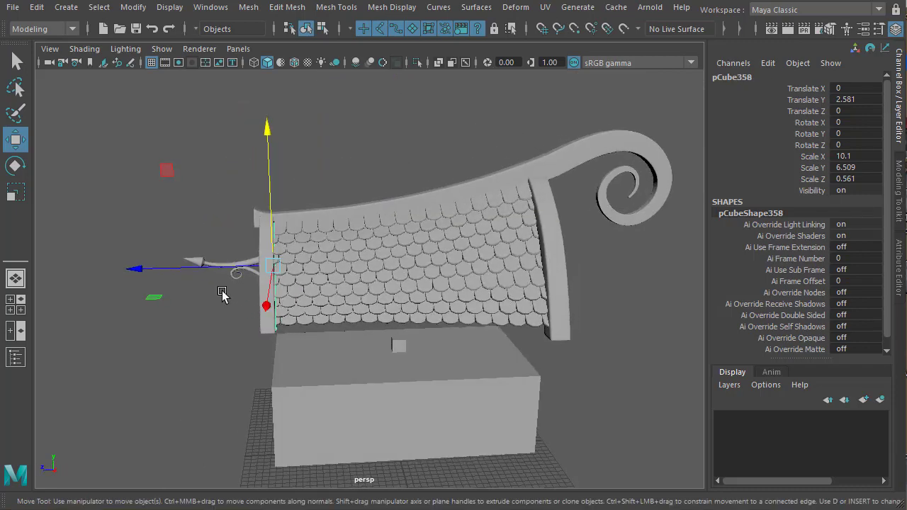
left_click_drag(179, 270, 344, 264)
Enlarge the copied gable panel uniformly to about 13.035 in Scale X and fit it inside the rear arch at about Translate Y 3.038, Z -19.309.
key("space")
key("r")
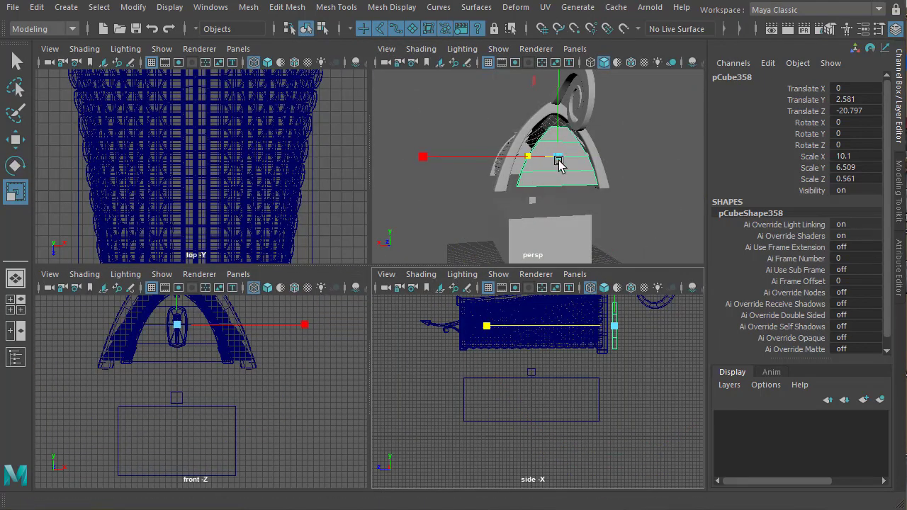
left_click_drag(559, 160, 572, 162)
key("space")
left_click_drag(347, 244, 439, 221, "alt")
key("w")
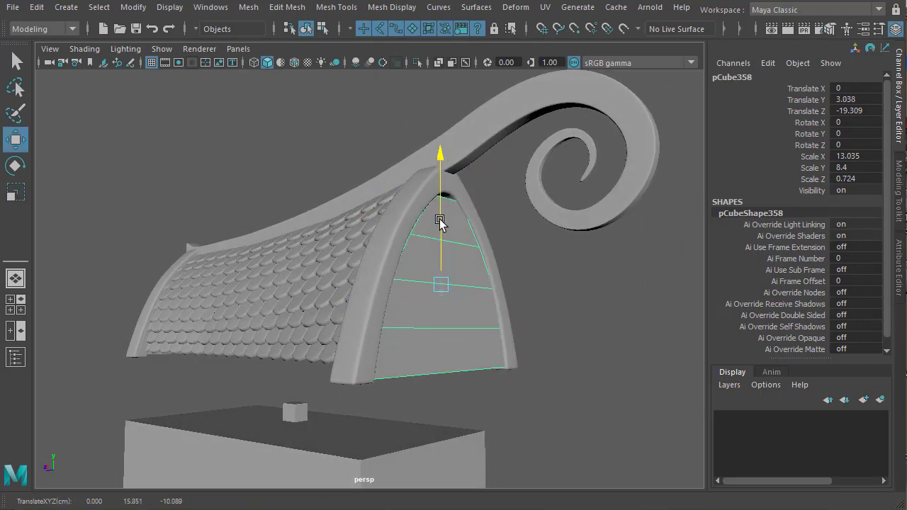
Enlarge the rear gable panel uniformly to about 13.392 in Scale X and raise it to about Translate Y 3.173.
left_click_drag(448, 278, 358, 254, "alt")
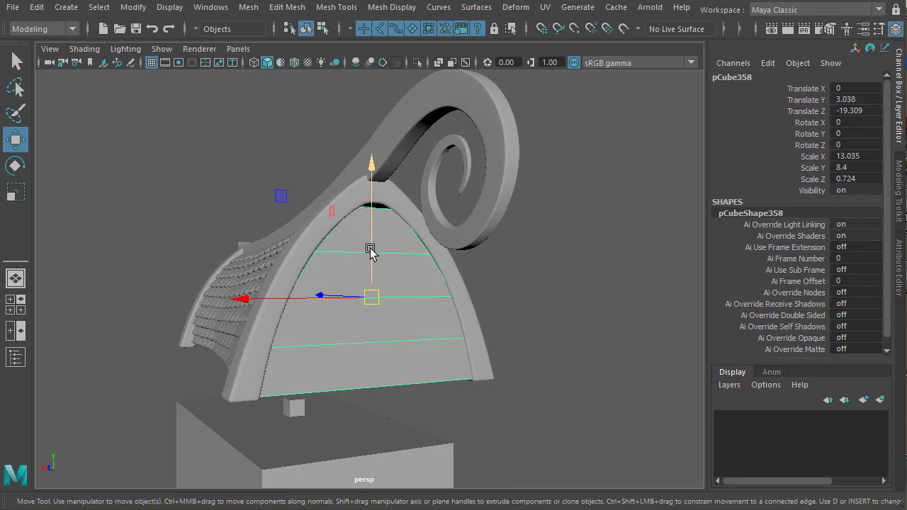
key("r")
left_click_drag(374, 303, 378, 303)
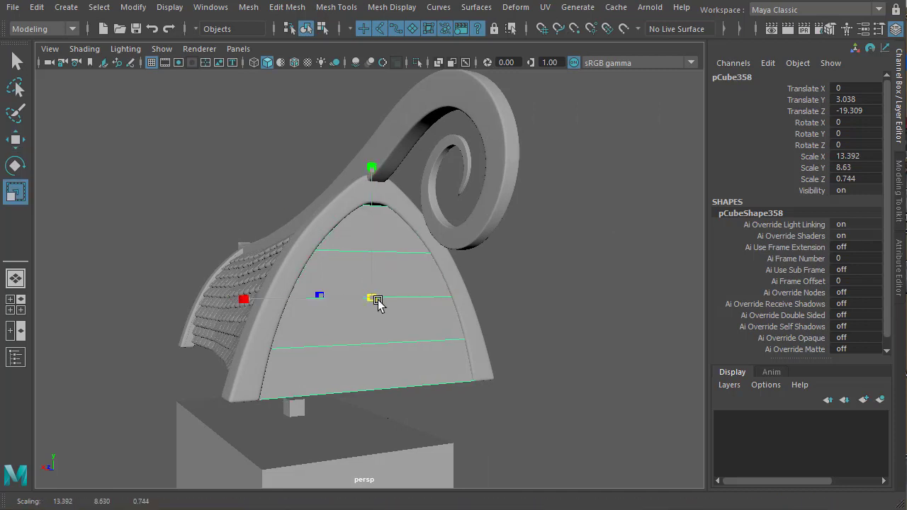
key("w")
left_click_drag(373, 238, 476, 293)
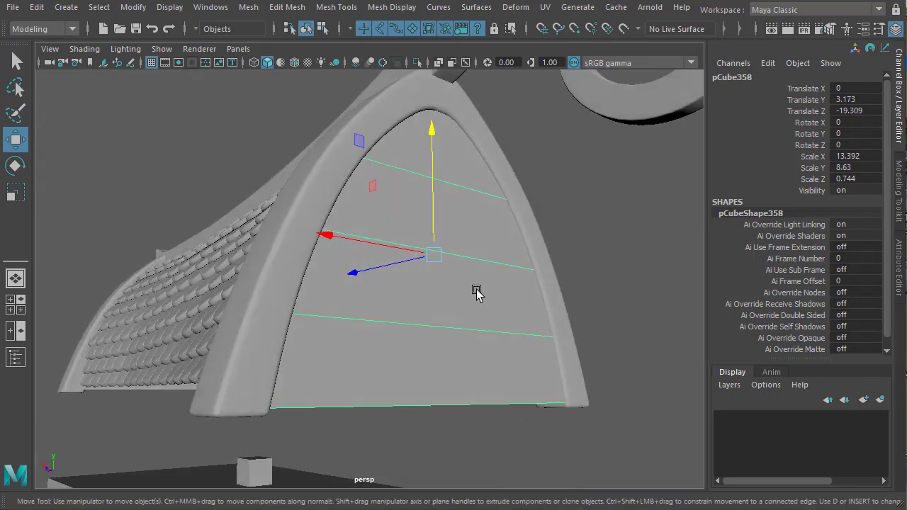
Push the rear gable panel slightly inward along Z to about -18.866 inside the rear arch.
left_click(580, 241)
left_click_drag(579, 241, 399, 286, "alt")
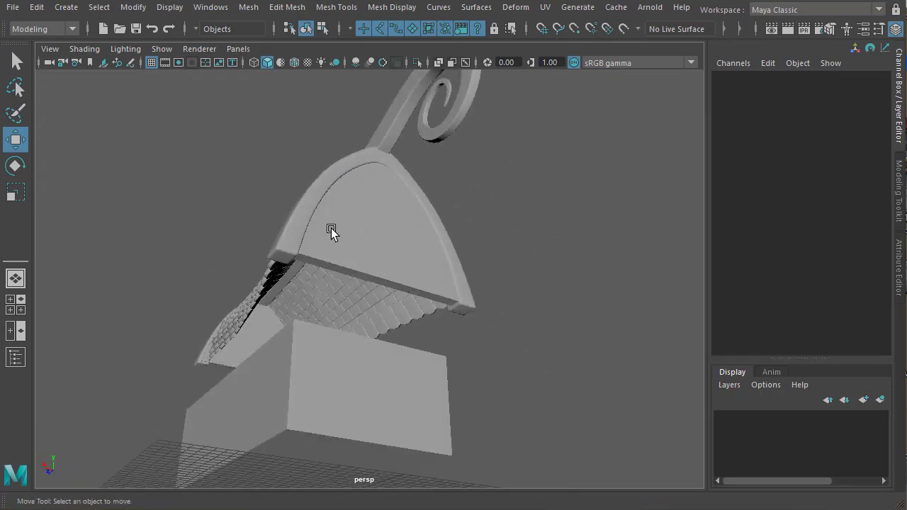
left_click_drag(364, 259, 420, 284, "alt")
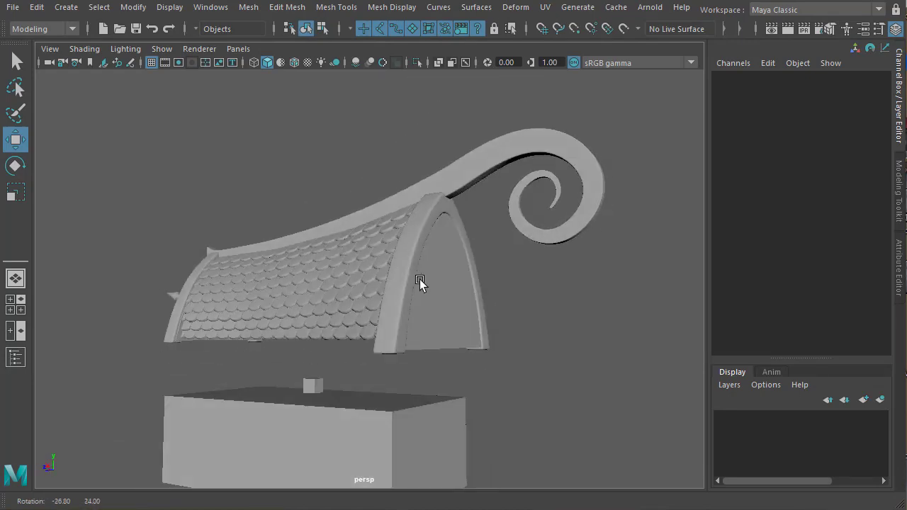
left_click(453, 298)
right_click_drag(398, 324, 508, 321, "alt")
mouse_move(421, 284)
left_mouse_down()
mouse_move(403, 282)
mouse_move(415, 288)
left_mouse_up()
left_click_drag(414, 320, 480, 308, "alt")
scroll(377, 374, "up", 3)
mouse_move(377, 370)
left_mouse_down("alt")
mouse_move(463, 343)
mouse_move(330, 358)
mouse_move(380, 365)
left_mouse_up("alt")
right_click_drag(380, 365, 223, 330, "alt")
left_click_drag(222, 333, 392, 315, "alt")
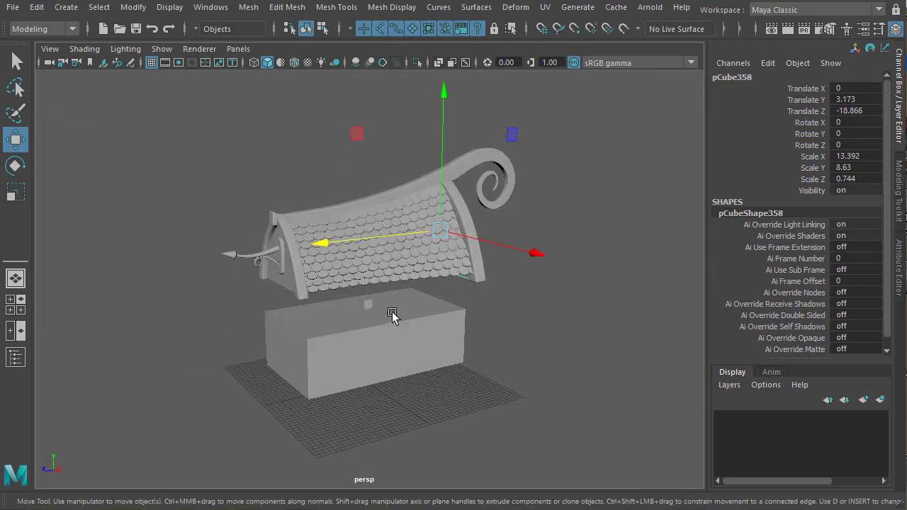
Scale the small cube above the house box uniformly to about 1.496 in the front view.
left_click(334, 349)
key("space")
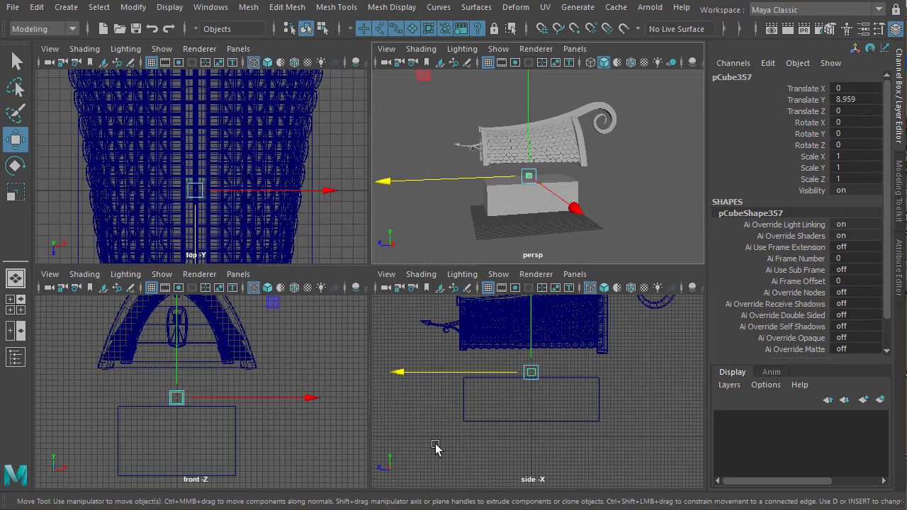
key("space")
right_click_drag(187, 391, 376, 381, "alt")
middle_click_drag(376, 382, 429, 421, "alt")
key("e")
key("r")
left_click_drag(358, 339, 368, 339)
key("w")
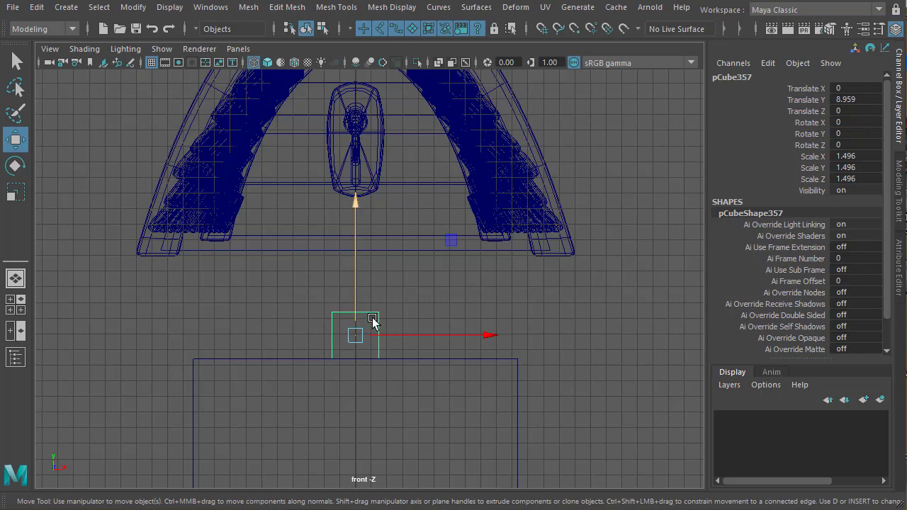
Narrow the small cube's top vertices and raise them into the roof's lower area to form a tapered post.
key("F9")
left_click_drag(322, 292, 354, 312)
key("r")
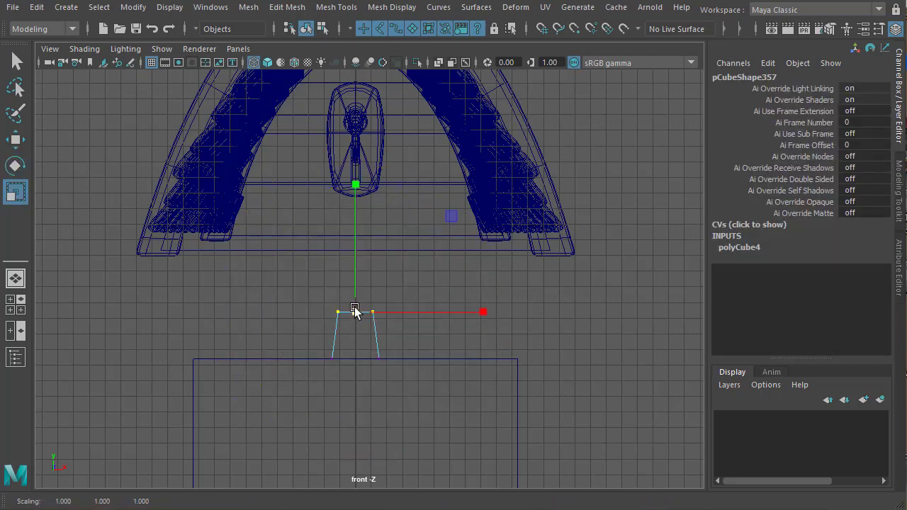
key("w")
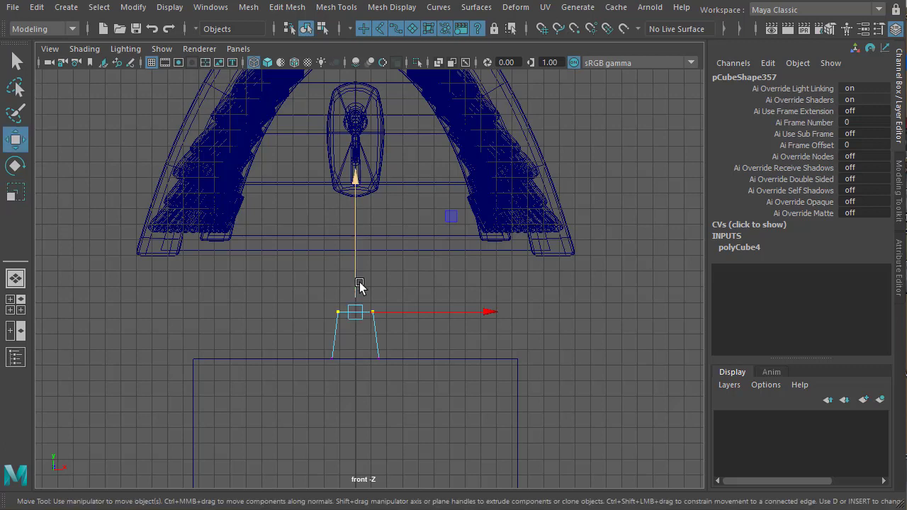
left_click_drag(359, 277, 350, 184)
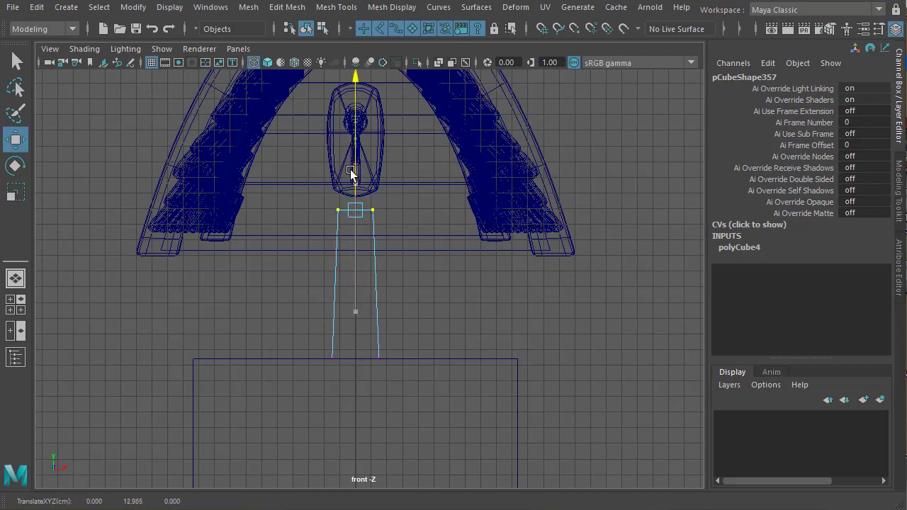
right_click_drag(374, 283, 369, 360)
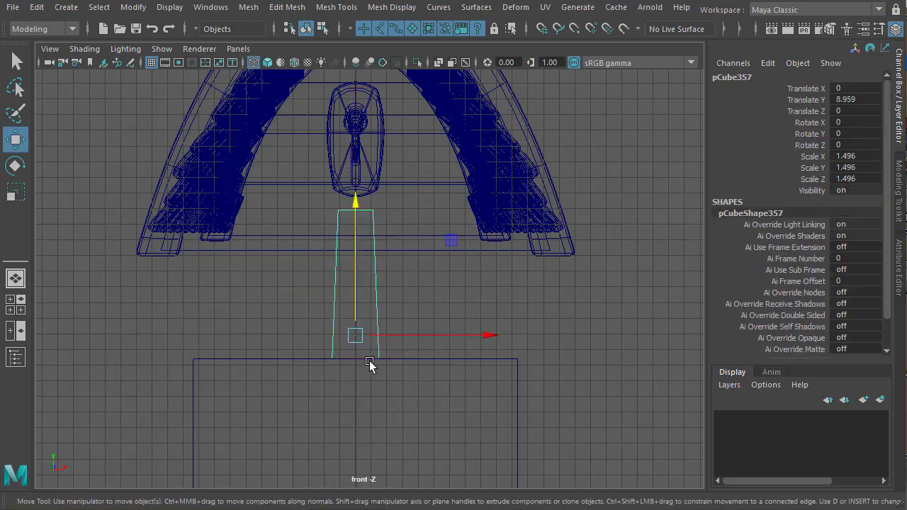
Move the post to about Translate X 4.298 and Z 8.382, near the front corner of the house box.
left_click_drag(402, 333, 534, 333)
key("space")
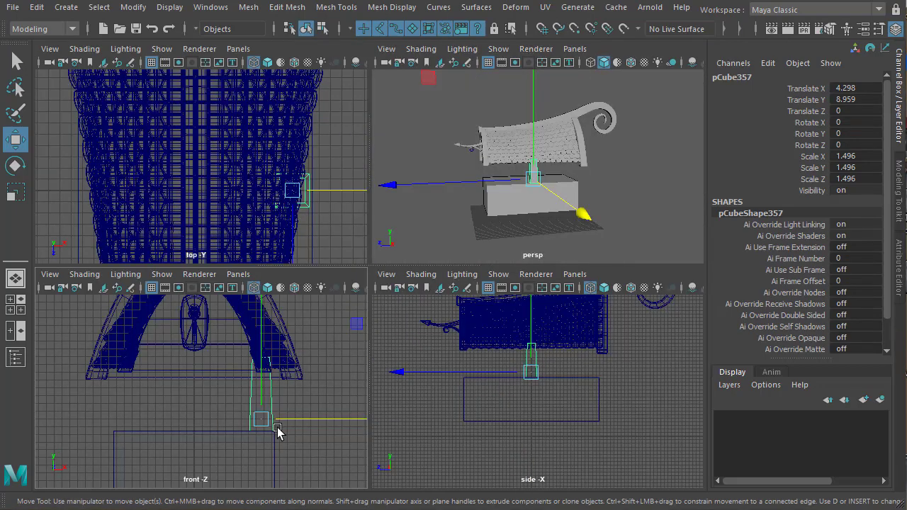
key("space")
left_click_drag(305, 340, 205, 340)
Scale the post to about 1.089 in X and Z and 1.749 in Y.
key("r")
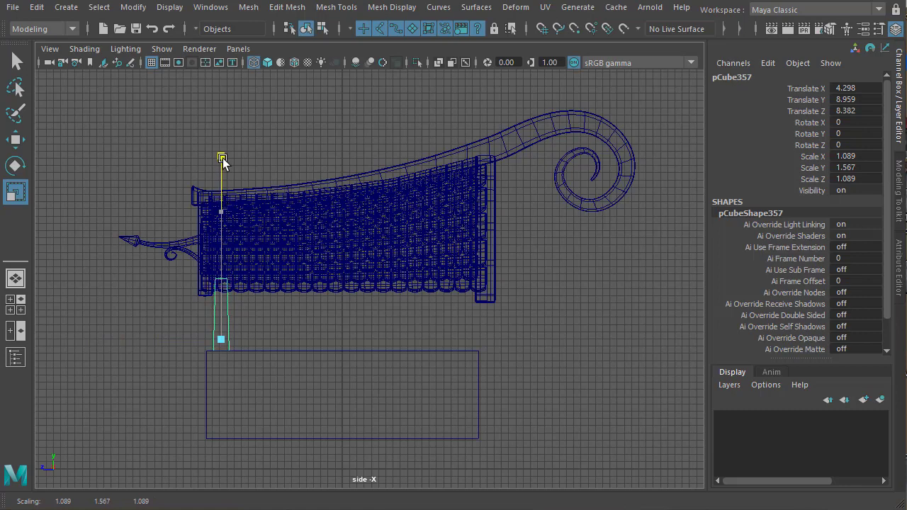
key("space")
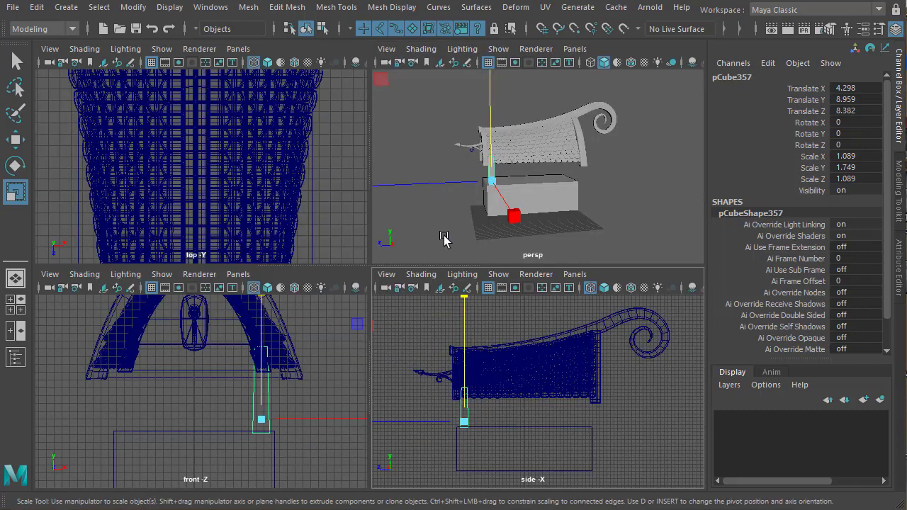
key("space")
Shift the post inward to about Translate X 3.158 and resize it to about 0.833 in X and Z, 1.6 in Y.
left_click_drag(394, 221, 478, 241, "alt")
scroll(579, 326, "up", 5)
left_click_drag(580, 327, 291, 396, "alt")
key("w")
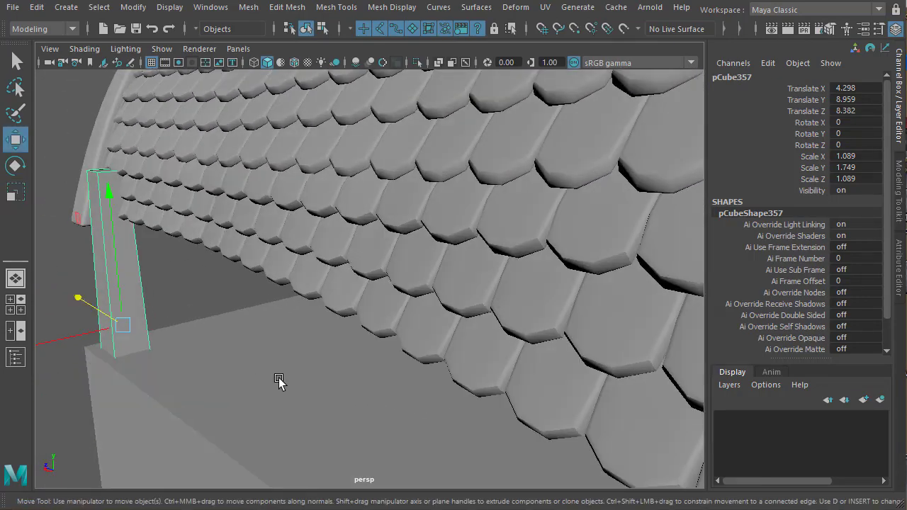
left_click_drag(69, 347, 272, 336)
key("r")
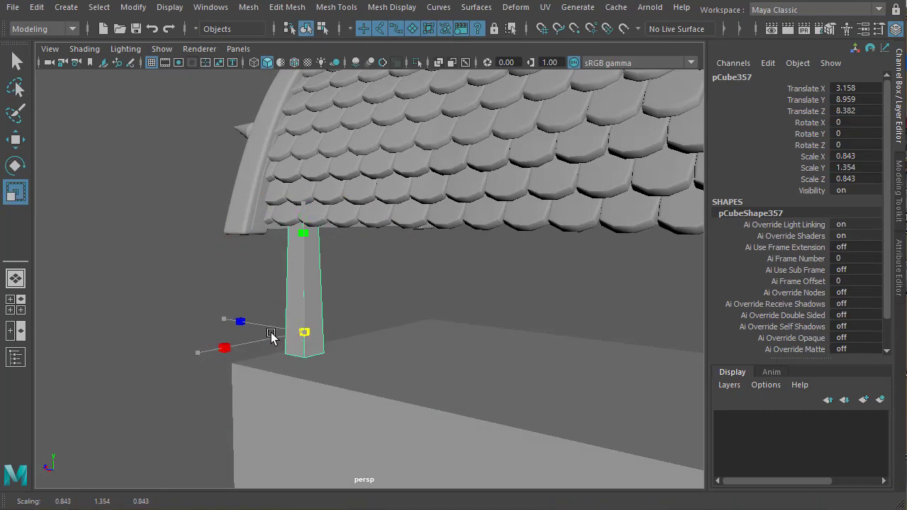
left_click_drag(300, 368, 202, 364, "alt")
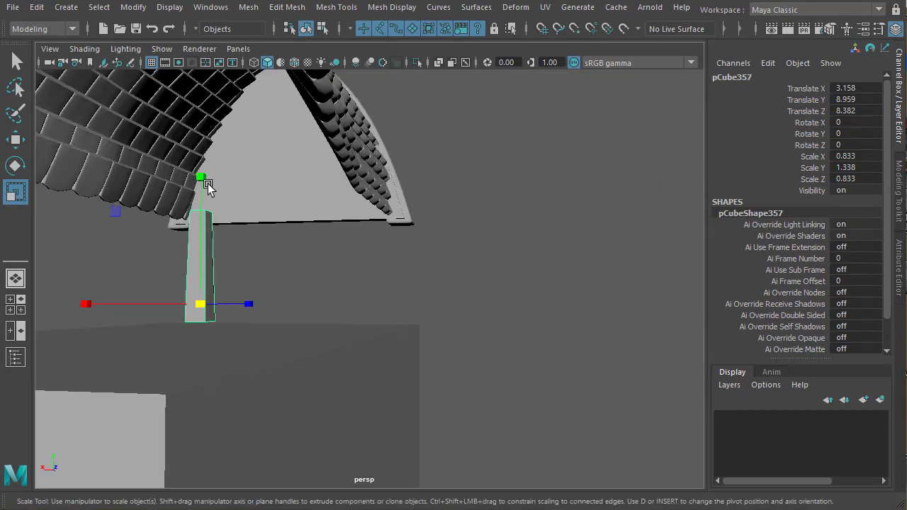
left_click_drag(205, 180, 591, 328)
Move the post's top vertices outward along X in the front view so the post leans toward the roof edge.
key("space")
key("space")
right_click_drag(360, 392, 409, 380, "alt")
middle_click_drag(470, 297, 438, 353, "alt")
right_click_drag(437, 352, 371, 326)
left_click_drag(378, 201, 463, 268)
key("w")
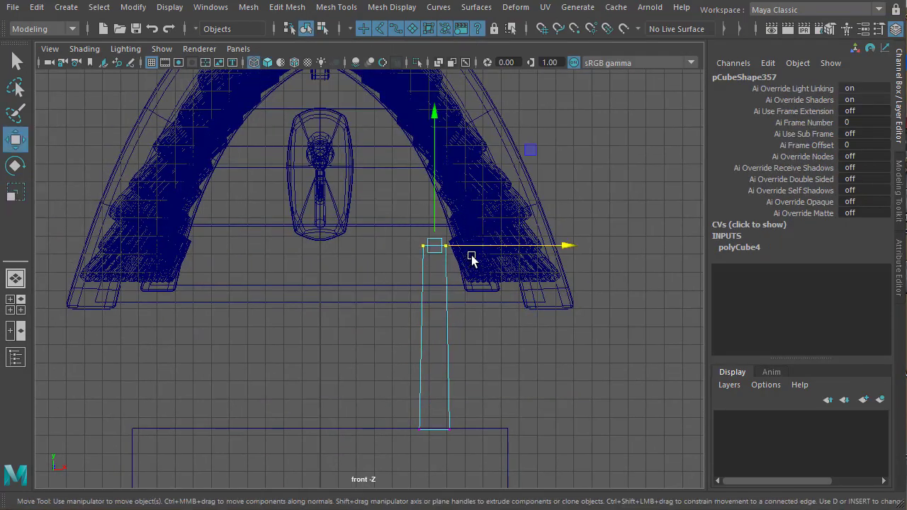
left_click_drag(516, 248, 528, 249)
In the side view, shift the post's top vertices forward and its bottom vertices back to about Z 8.088.
key("space")
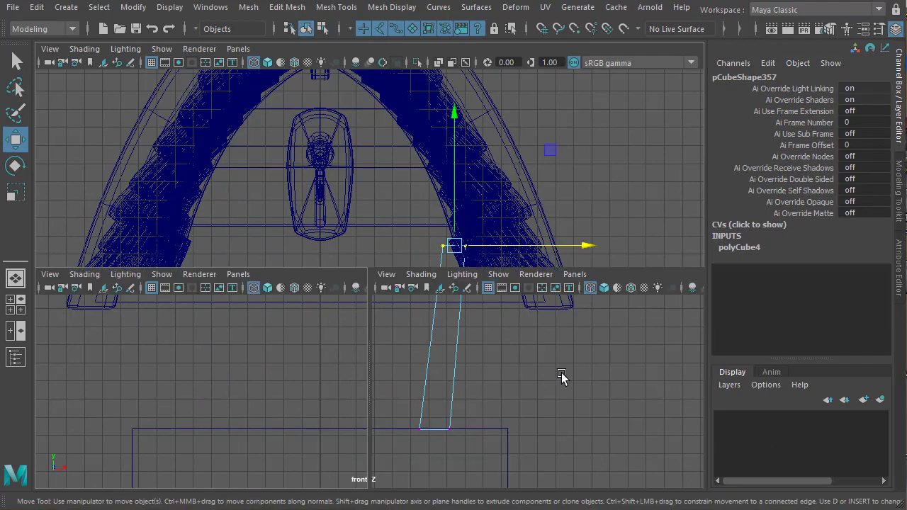
key("space")
scroll(451, 366, "up", 2)
middle_click_drag(451, 363, 455, 358, "alt")
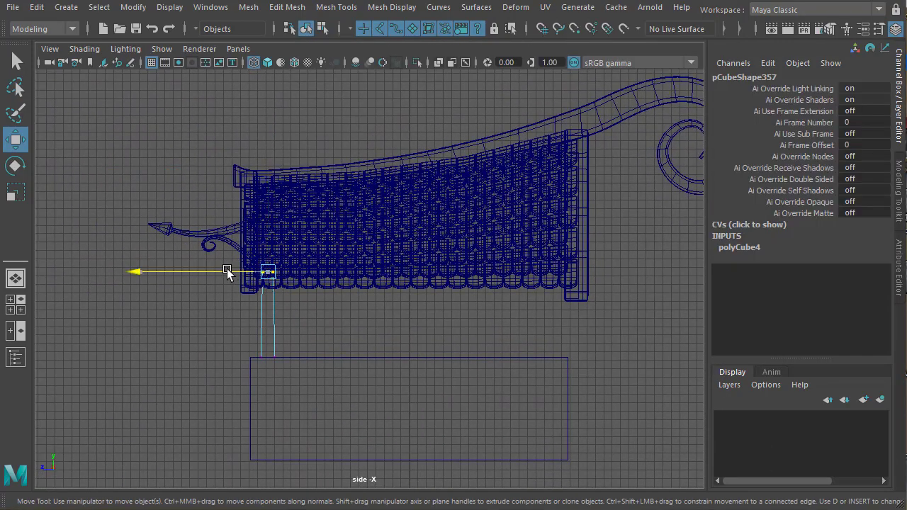
left_click_drag(227, 273, 221, 273)
left_click_drag(246, 335, 320, 382)
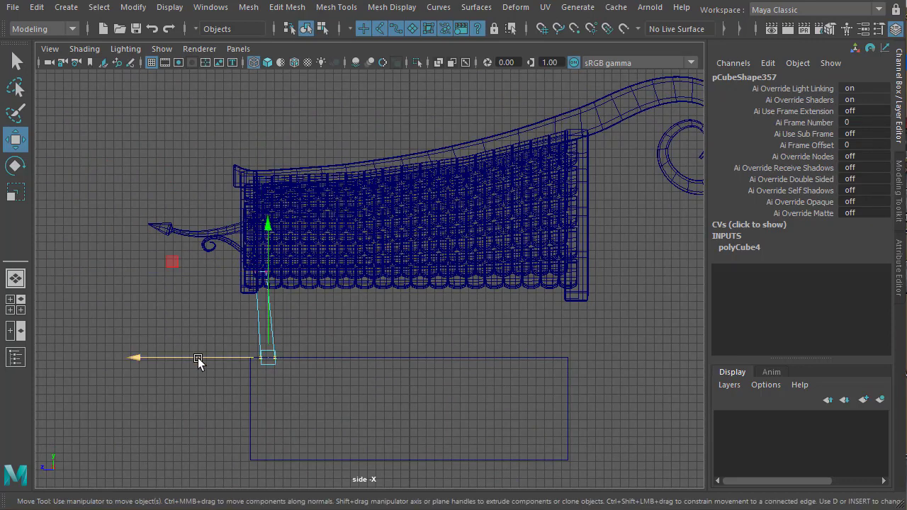
left_click_drag(198, 357, 200, 360)
right_click_drag(277, 329, 255, 405)
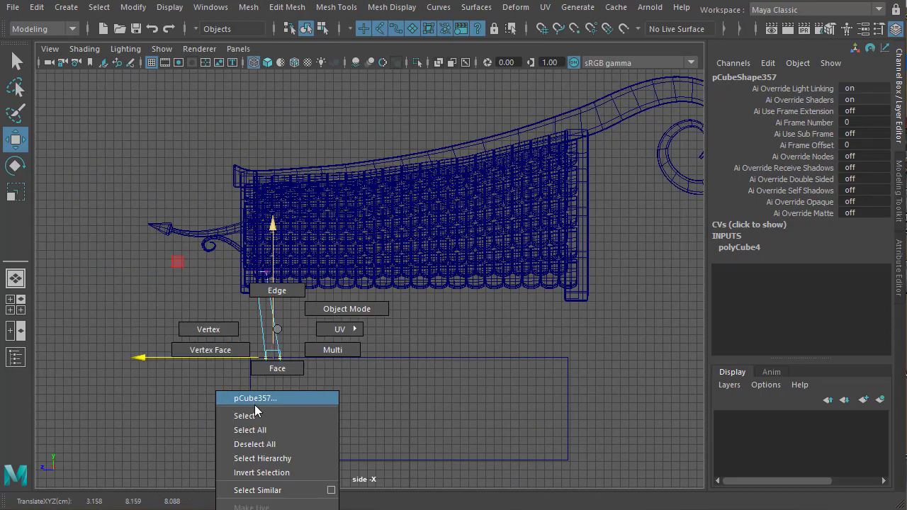
Freeze the transformations of the slanted post in the perspective view.
key("space")
key("space")
left_click_drag(338, 316, 422, 331, "alt")
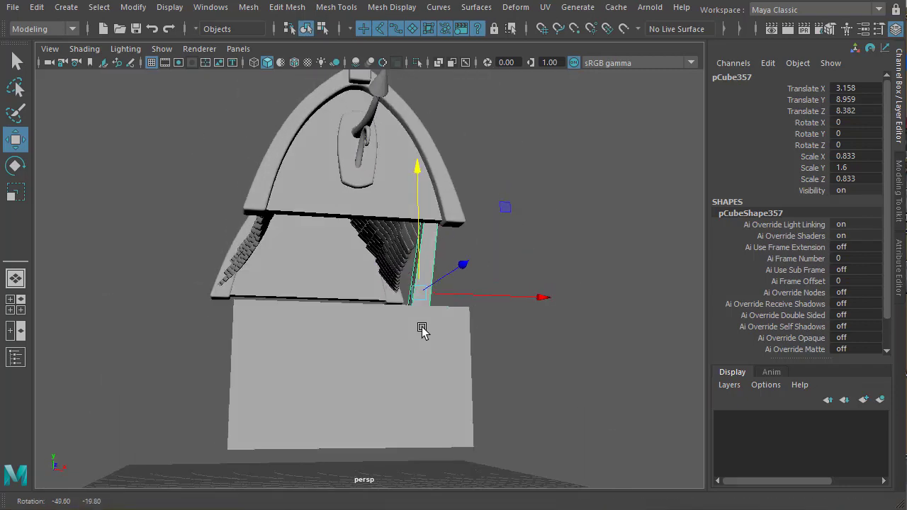
right_click_drag(417, 314, 502, 310, "alt")
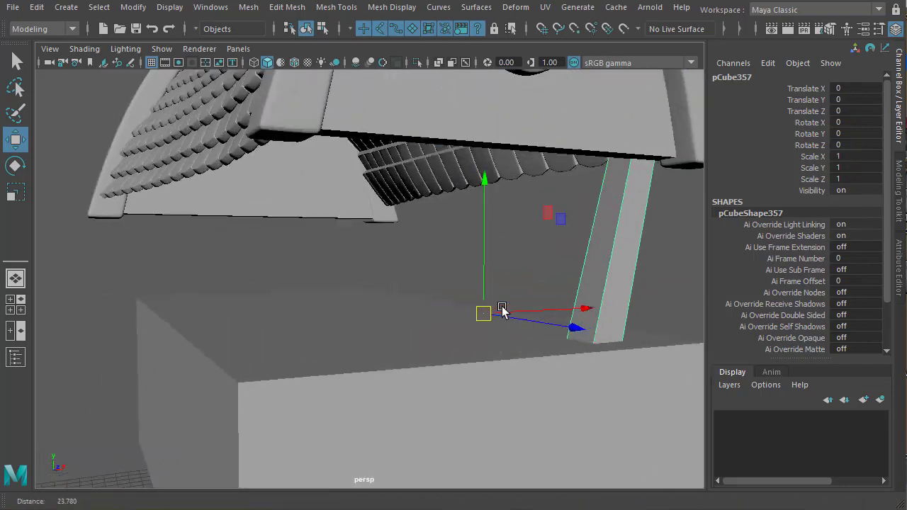
middle_click_drag(503, 309, 418, 314, "alt")
right_click_drag(418, 314, 468, 310, "alt")
middle_click_drag(468, 310, 422, 310, "alt")
Bevel the post's long edges with a fraction of 0.3 and 2 segments.
right_click_drag(436, 275, 427, 220)
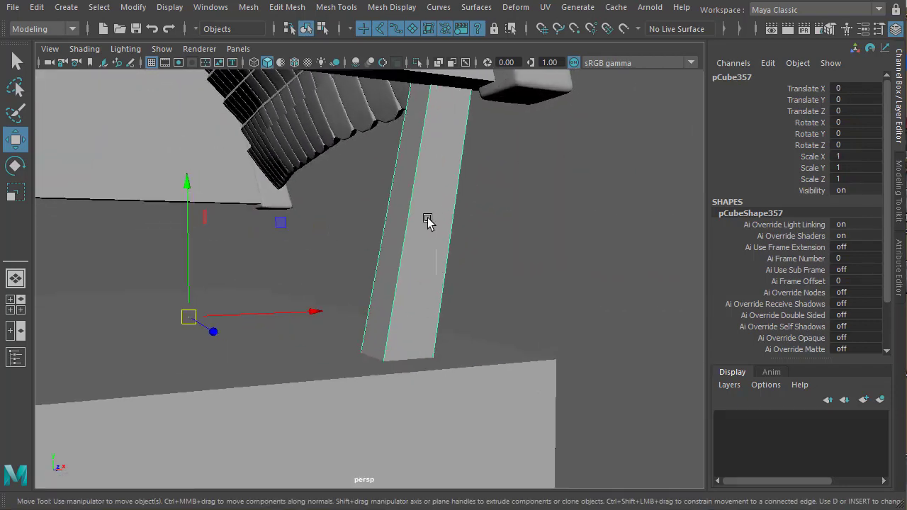
left_click(356, 212)
left_click_drag(455, 236, 436, 270)
right_click(436, 267, "shift")
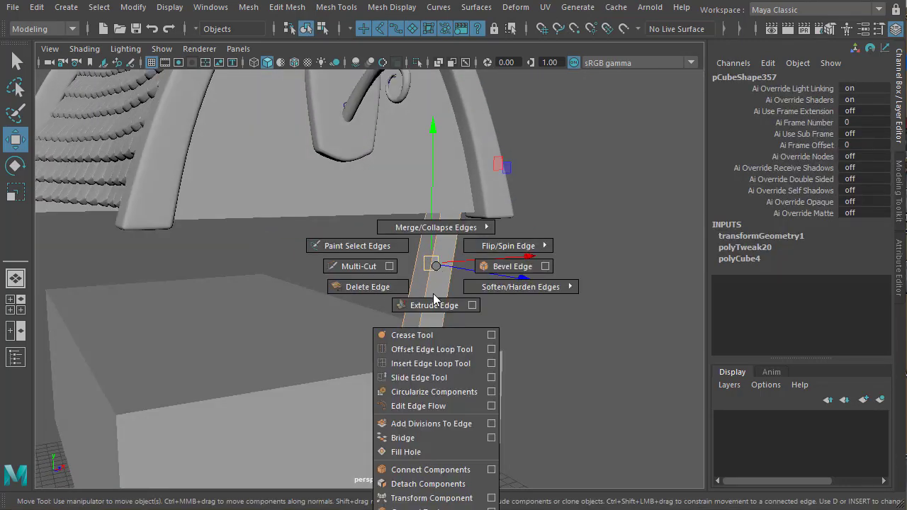
left_click(512, 267)
left_click_drag(390, 286, 454, 297, "alt")
left_click_drag(136, 139, 137, 140)
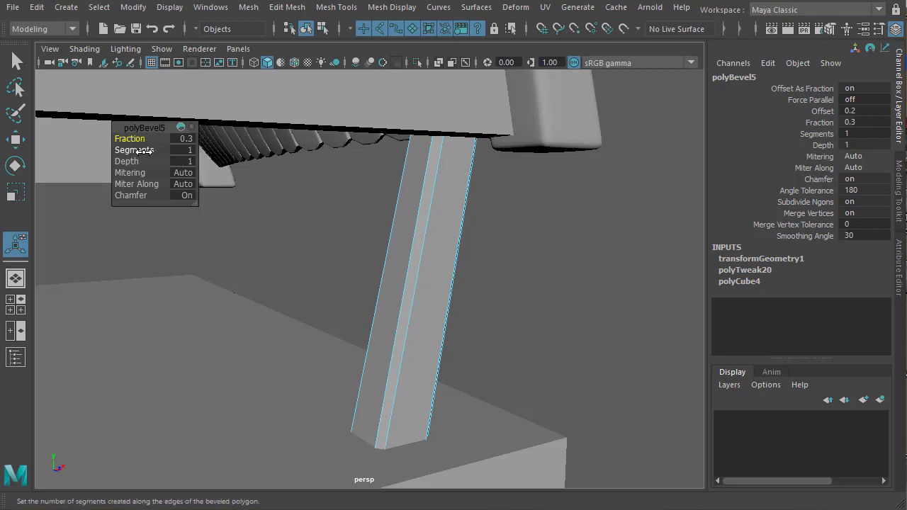
left_click(144, 151)
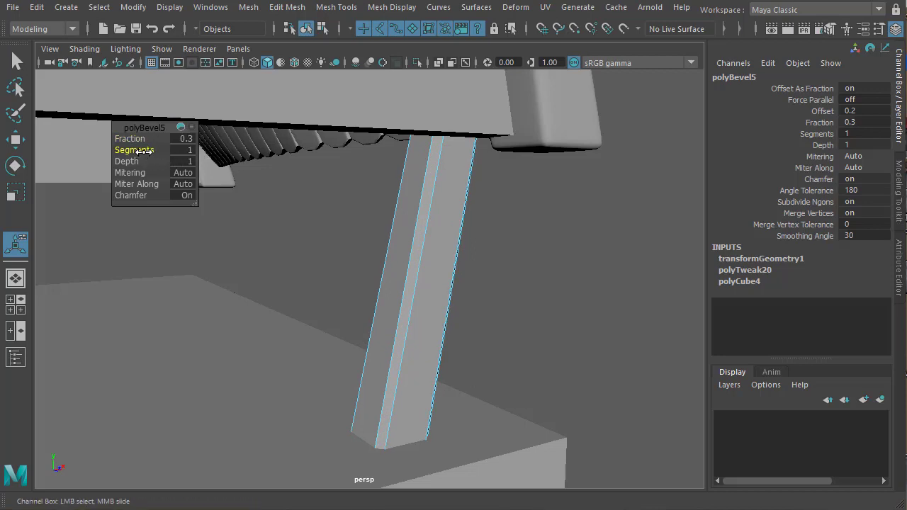
left_click_drag(144, 151, 149, 151)
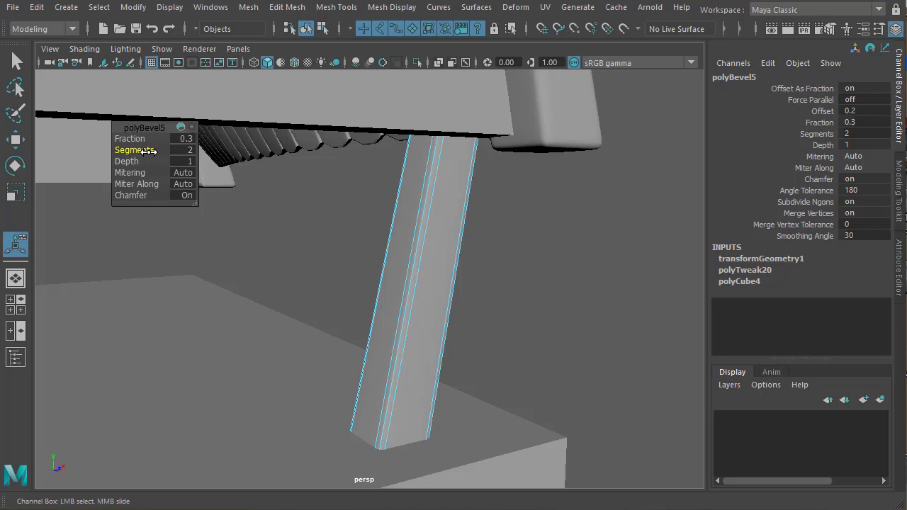
right_click_drag(444, 217, 430, 309)
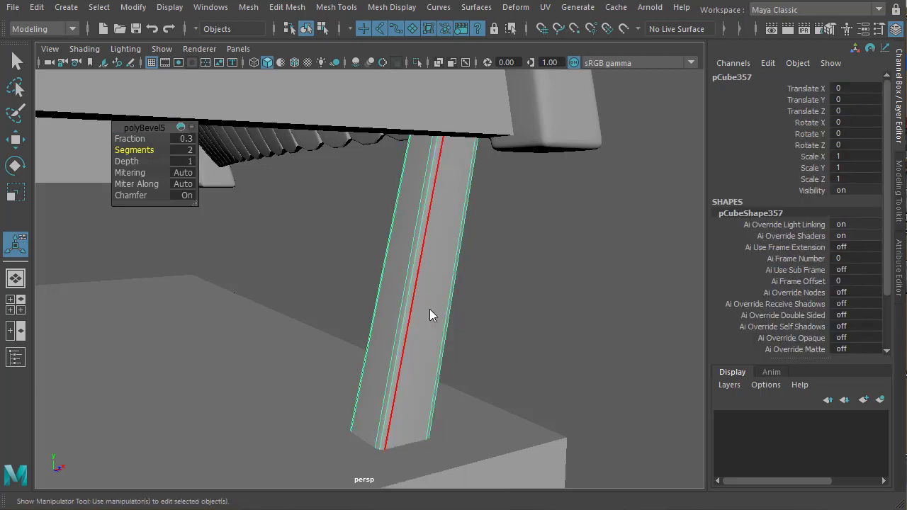
Preview the beveled post in smooth mode from several angles, and return it to unsmoothed display.
key("3")
left_click(518, 285)
left_click_drag(419, 326, 251, 314, "alt")
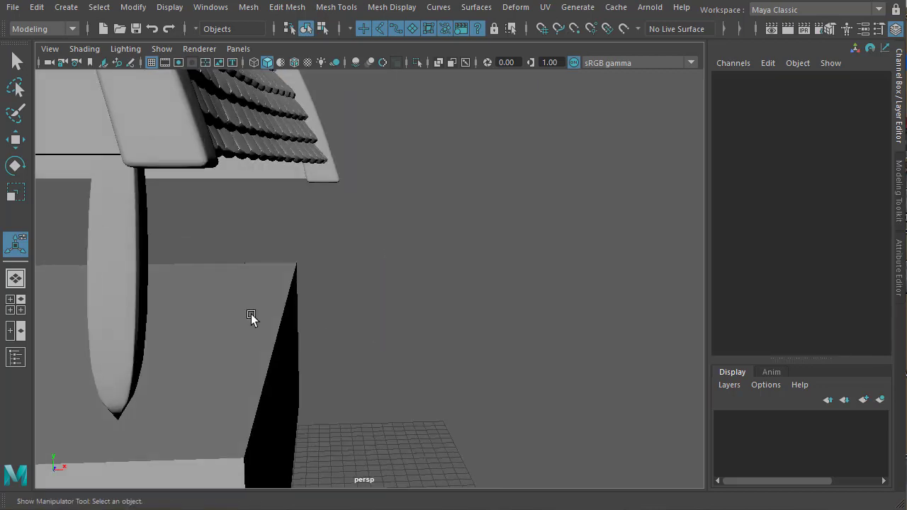
middle_click_drag(428, 277, 503, 268, "alt")
left_click_drag(404, 262, 489, 275, "alt")
left_click(436, 301)
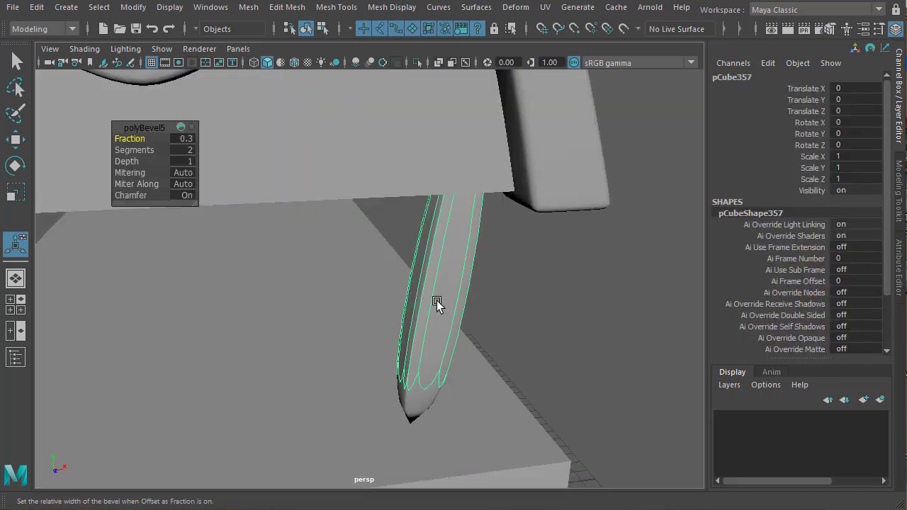
key("1")
Check the post's smooth preview again, and show its base unsmoothed in wireframe display.
left_click_drag(543, 324, 425, 350, "alt")
key("3")
key("4")
key("1")
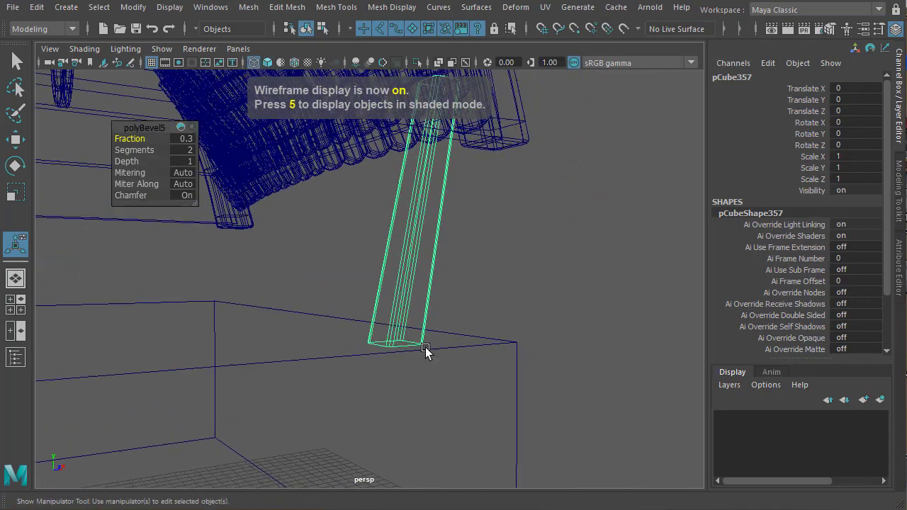
middle_click_drag(416, 366, 411, 378, "alt")
right_click_drag(449, 375, 462, 354, "alt")
middle_click_drag(462, 355, 430, 312, "alt")
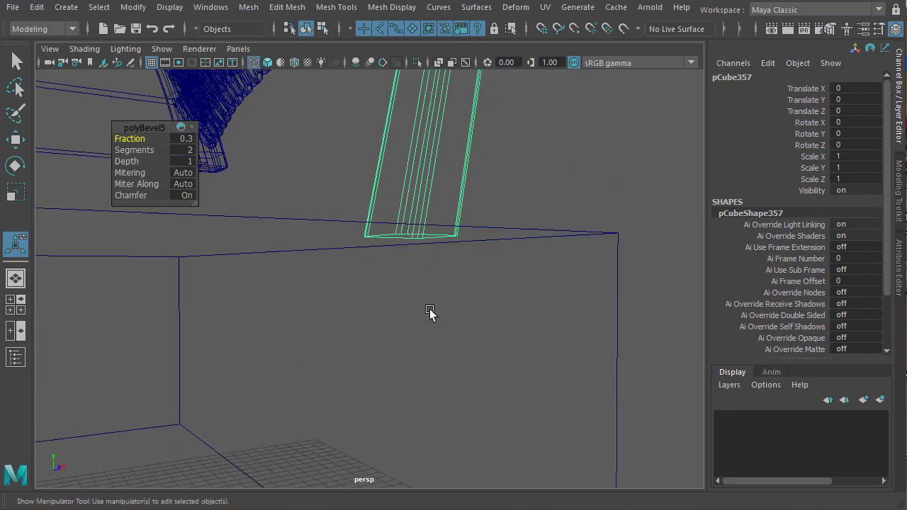
Insert two edge loops around the slanted post close to its base.
key("q")
key("F10")
left_click(430, 235)
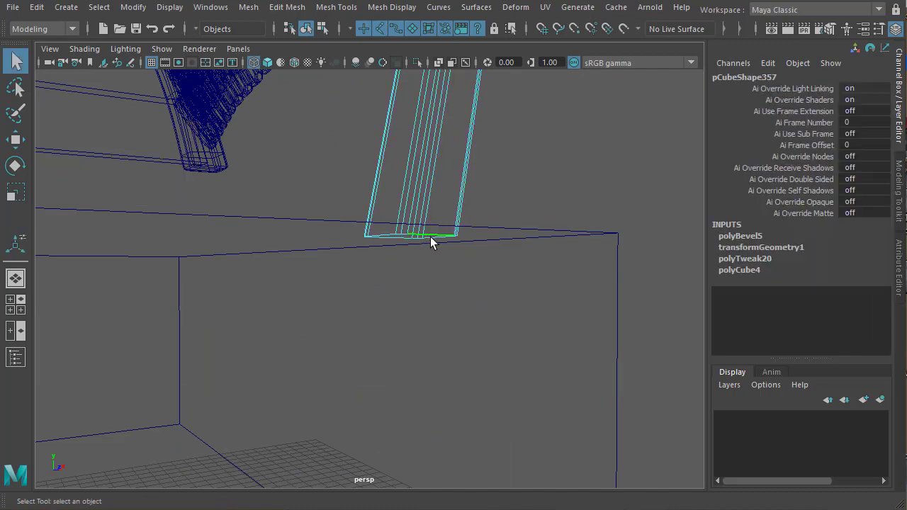
left_click_drag(421, 253, 431, 282, "alt")
right_click(431, 281)
left_click(401, 360)
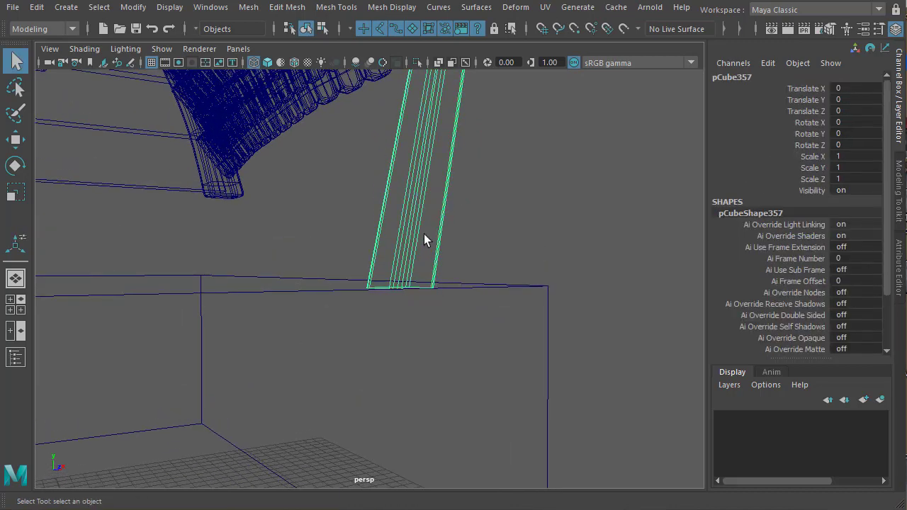
right_click(431, 212, "shift")
left_click(328, 233)
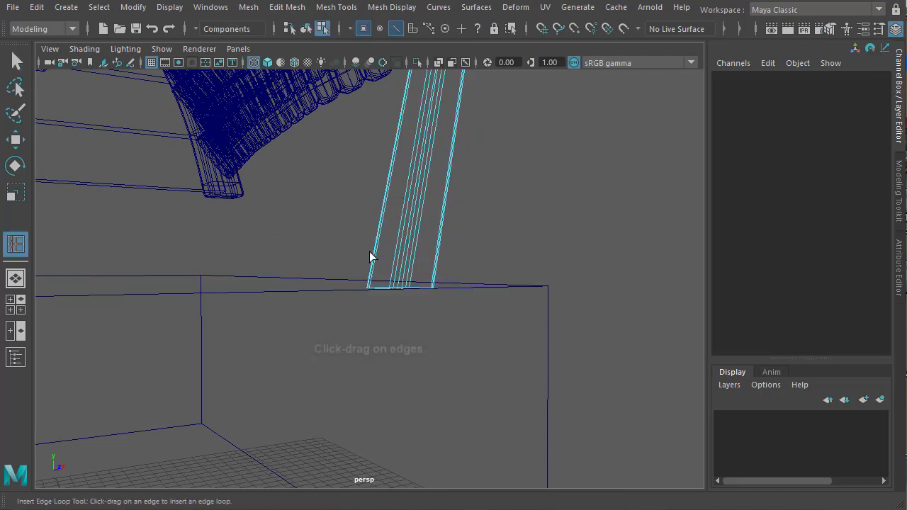
left_click(406, 282)
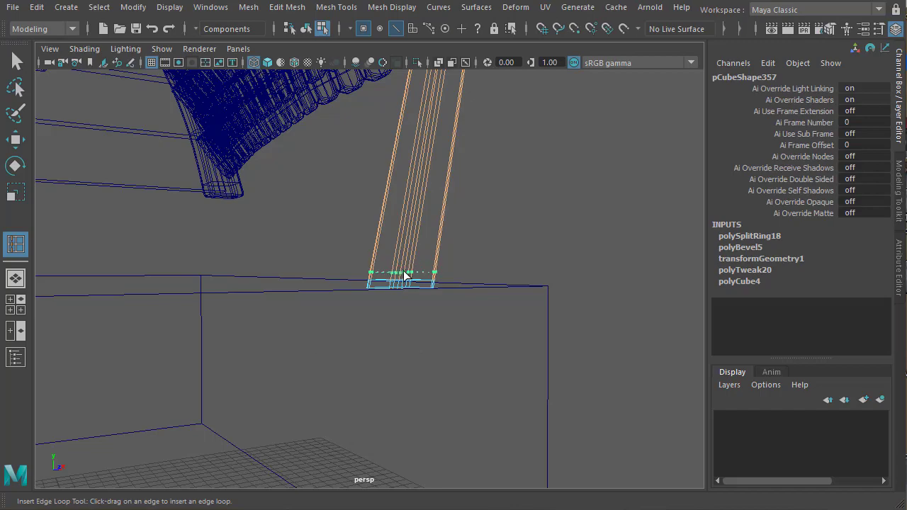
left_click(405, 273)
Insert two edge loops around the slanted post close to its upper end under the roof.
right_click_drag(314, 183, 237, 166, "alt")
middle_click_drag(312, 170, 319, 236, "alt")
right_click_drag(320, 235, 433, 239, "alt")
middle_click_drag(377, 210, 370, 237, "alt")
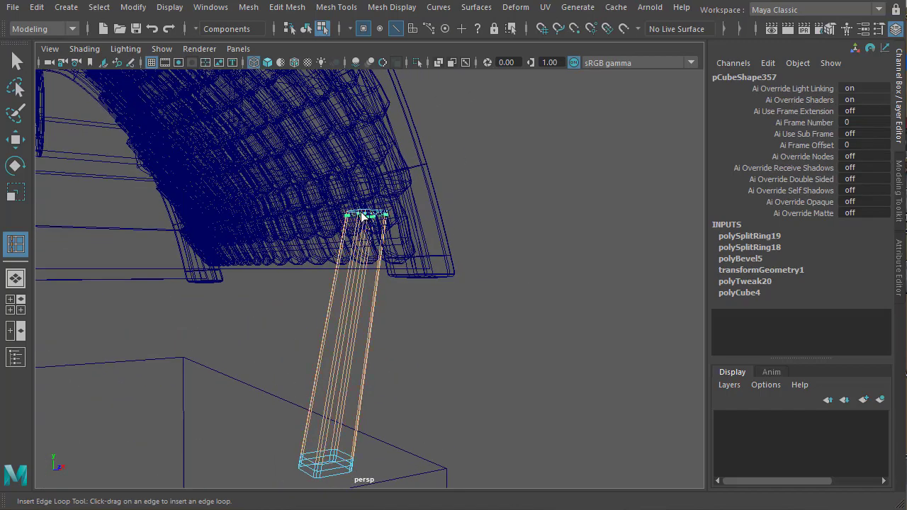
left_click(364, 217)
right_click_drag(363, 216, 337, 298, "alt")
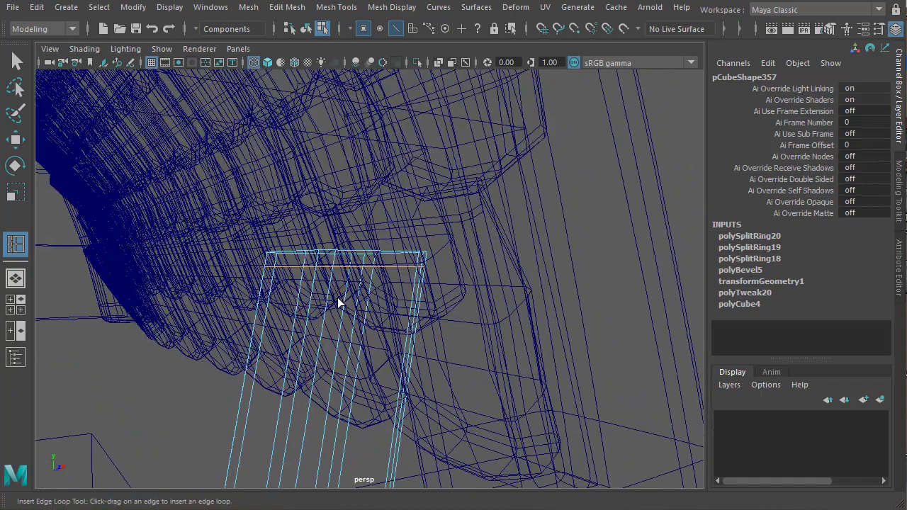
left_click(314, 278)
right_click_drag(418, 313, 355, 323, "alt")
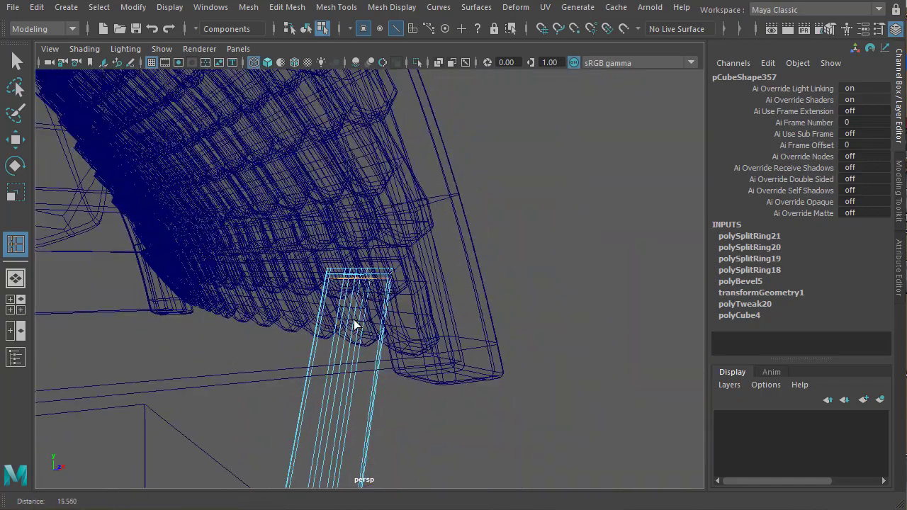
left_click_drag(425, 285, 415, 305, "alt")
right_click_drag(414, 306, 361, 329, "alt")
middle_click_drag(360, 329, 367, 168, "alt")
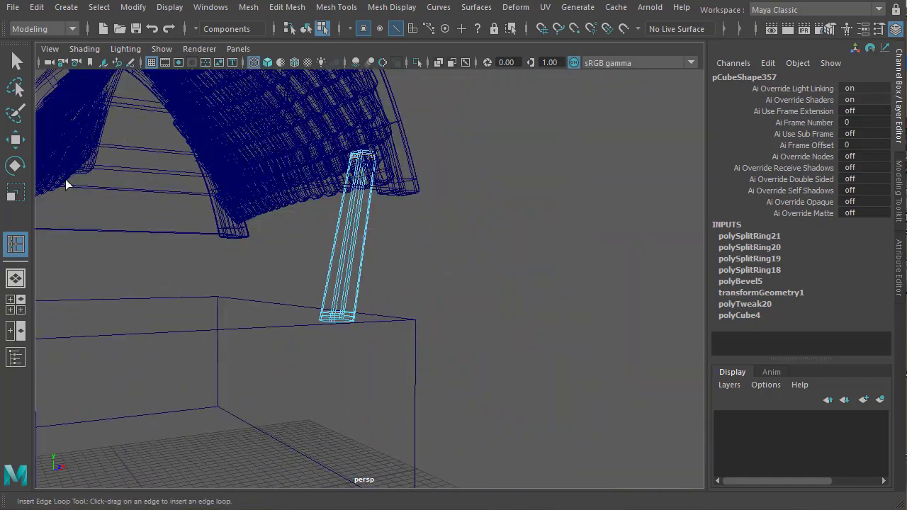
Leave edge loop insertion, deselect the post, and show the house in shaded display.
left_click(15, 139)
right_click_drag(351, 227, 338, 319)
left_click(451, 270)
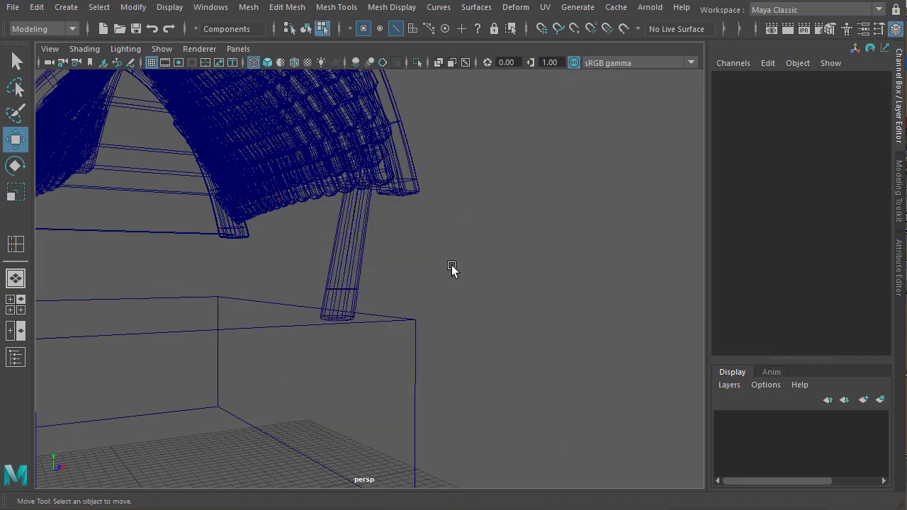
key("4")
scroll(426, 290, "up", 2)
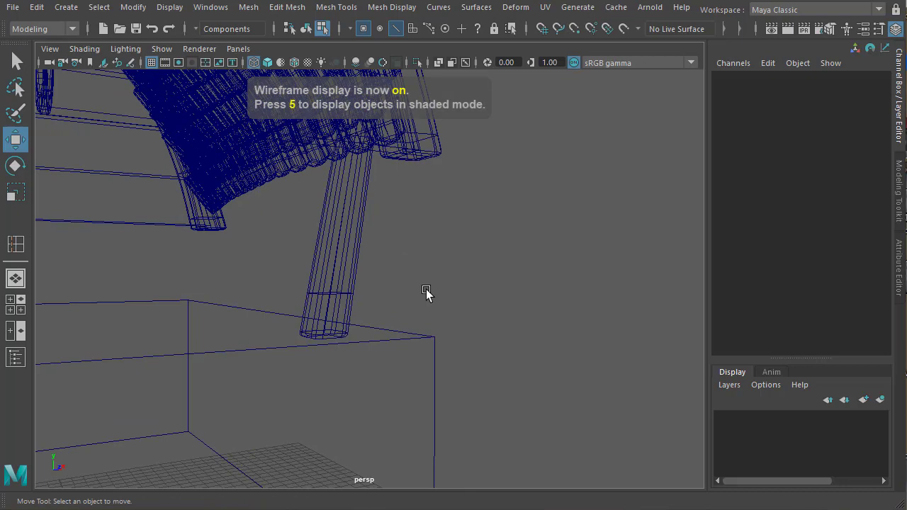
key("5")
mouse_move(426, 289)
left_mouse_down("alt")
mouse_move(350, 258)
mouse_move(159, 283)
mouse_move(304, 284)
mouse_move(320, 269)
mouse_move(357, 279)
mouse_move(310, 280)
mouse_move(482, 270)
mouse_move(490, 281)
left_mouse_up("alt")
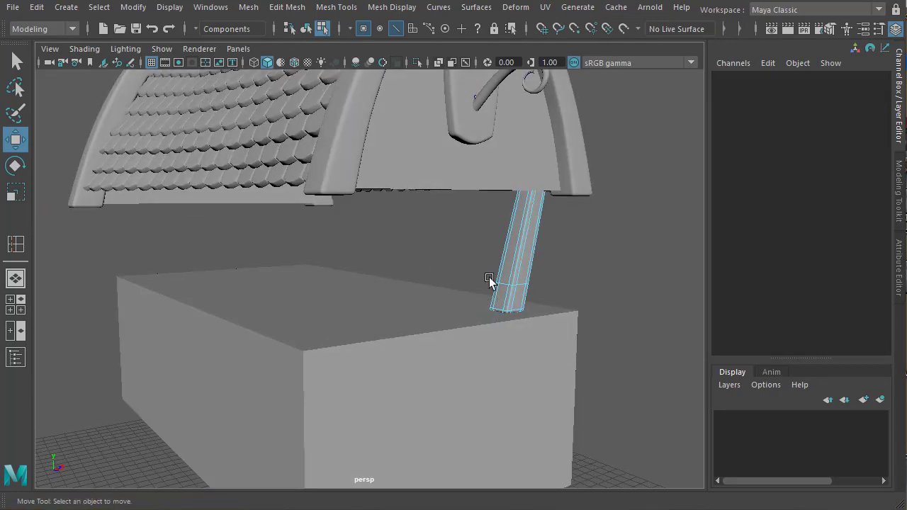
Duplicate the slanted post and mirror the copy to the opposite side of the house with a Scale X of -1.
right_click_drag(515, 250, 504, 336)
scroll(502, 312, "down", 2)
left_click_drag(502, 313, 363, 311, "alt")
key("ctrl+d")
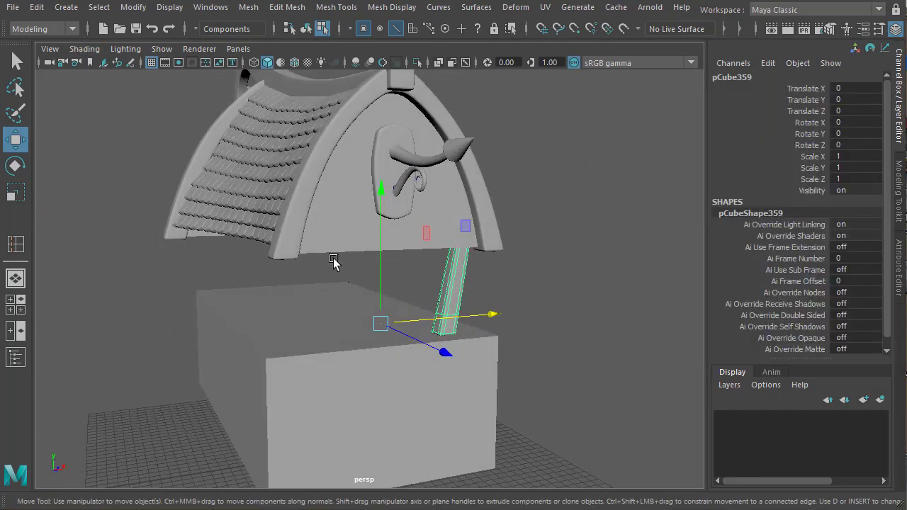
left_click_drag(333, 261, 447, 232, "alt")
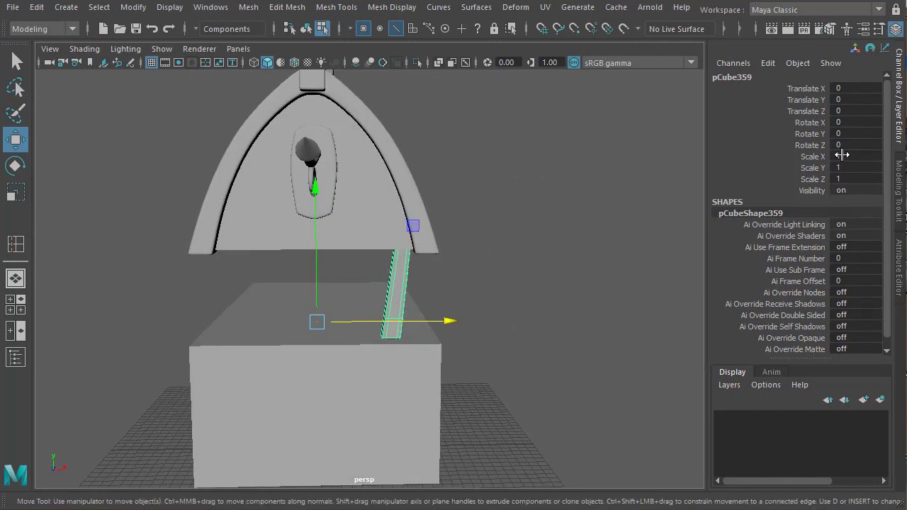
type("-1")
key("Return")
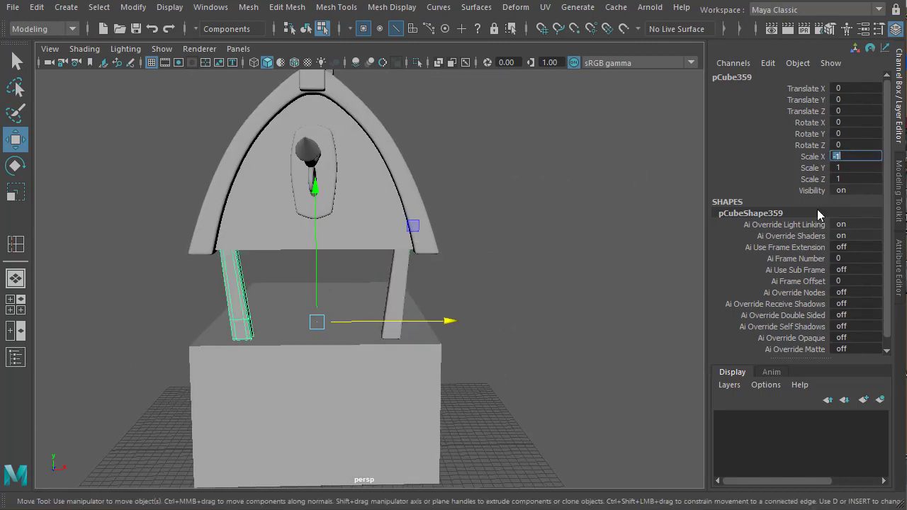
left_click(638, 285)
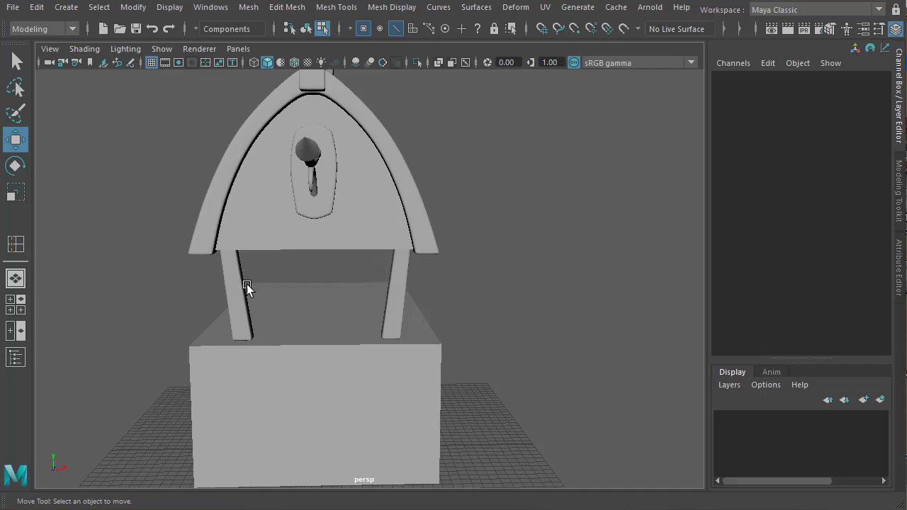
Select both slanted posts as objects and group them.
left_click_drag(327, 341, 200, 336, "alt")
right_click_drag(200, 337, 387, 336, "alt")
left_click_drag(387, 336, 302, 302, "alt")
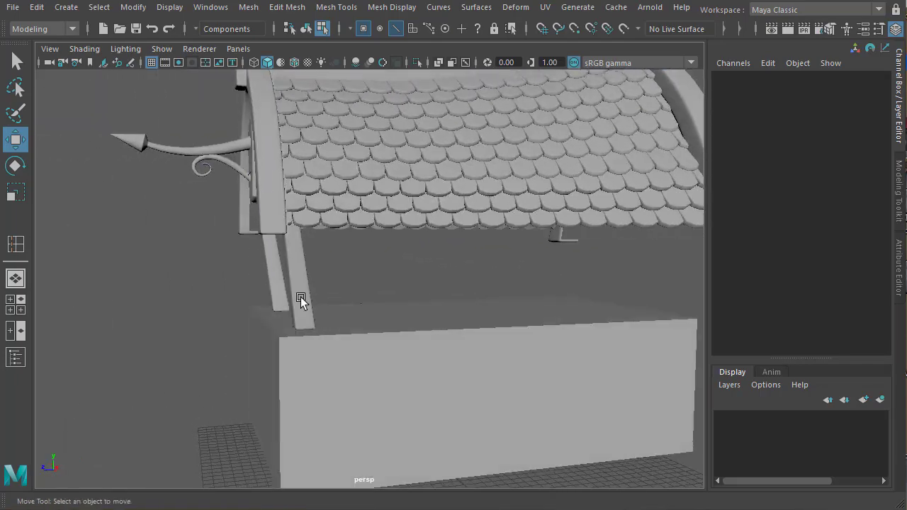
left_click_drag(244, 247, 308, 287)
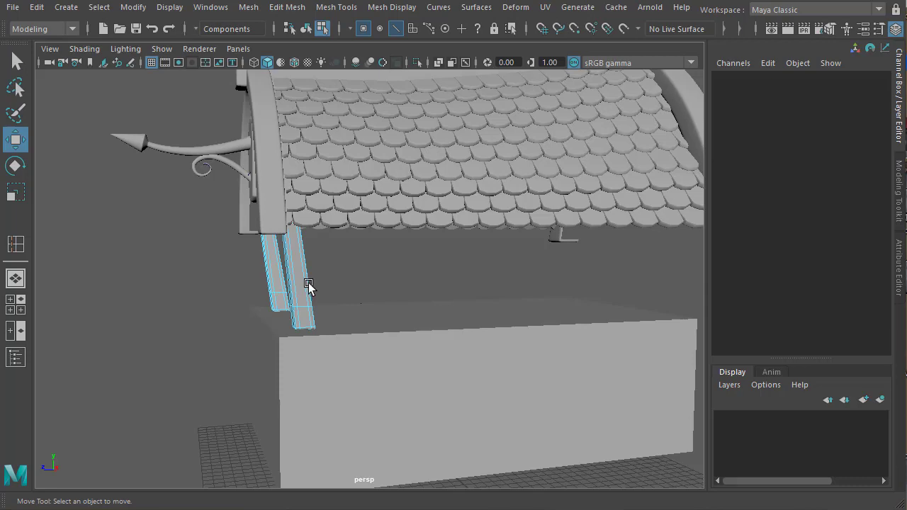
left_click(305, 28)
left_click_drag(385, 284, 369, 236, "alt")
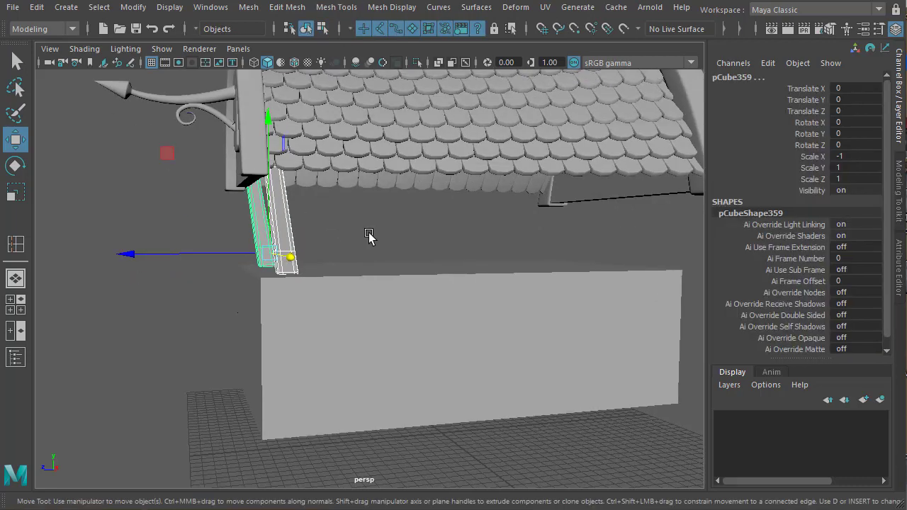
key("ctrl+g")
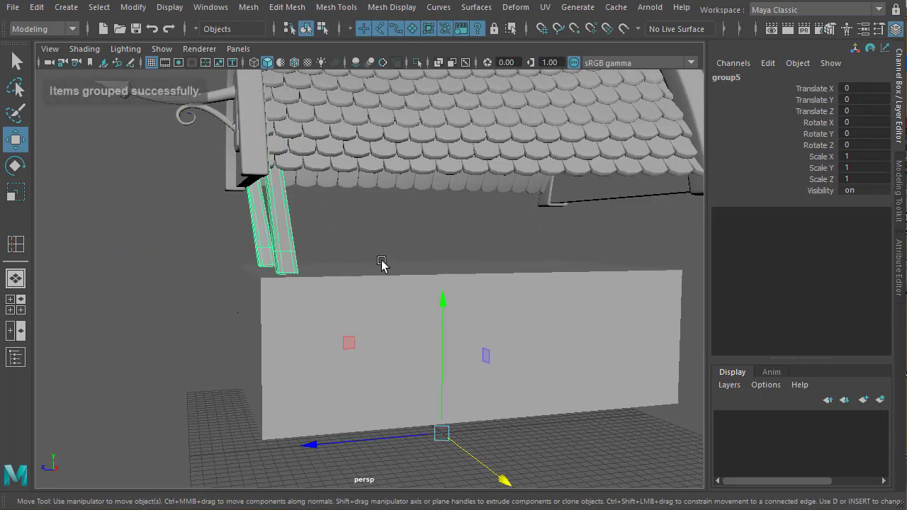
Duplicate the post group and mirror the copy along Z to the other end of the house.
key("f")
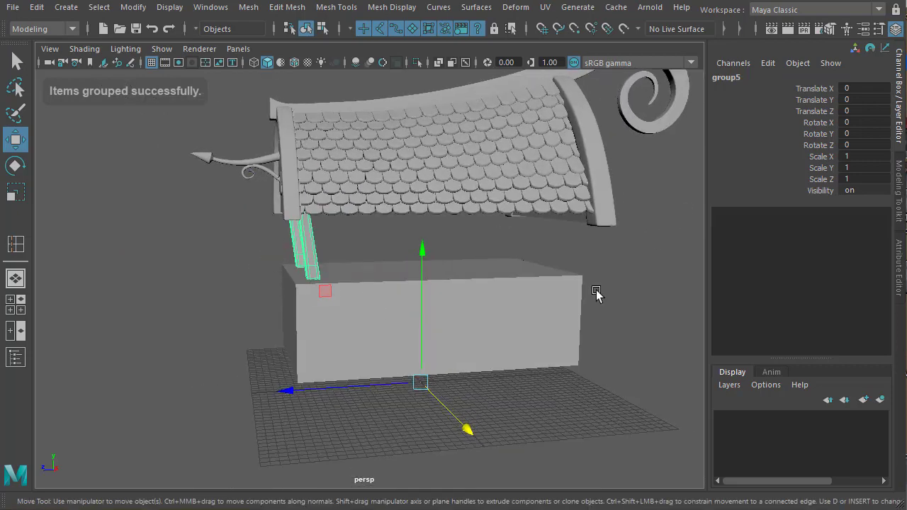
left_click_drag(596, 292, 559, 281, "alt")
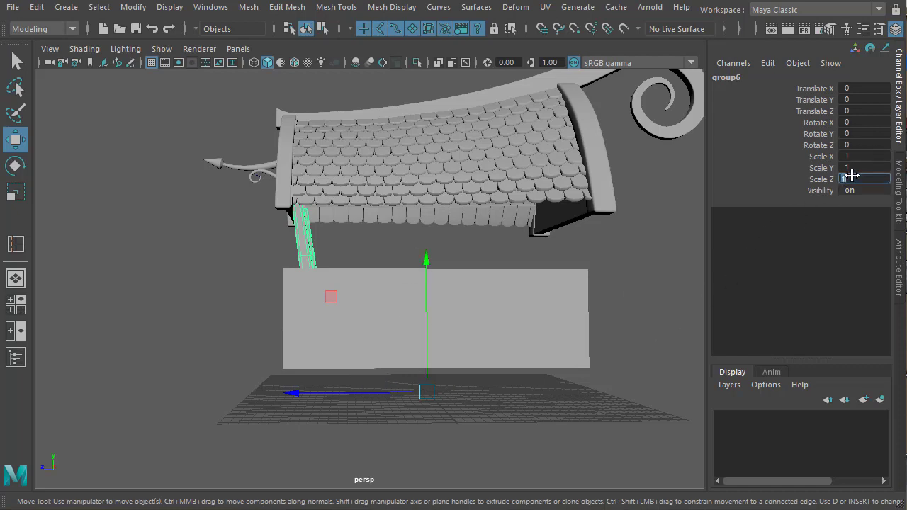
type("1")
key("Return")
left_click_drag(672, 212, 432, 257, "alt")
left_click(593, 265)
Scale the two mirrored posts at the roof's large-spiral end uniformly to 1.209.
left_click(432, 240)
key("e")
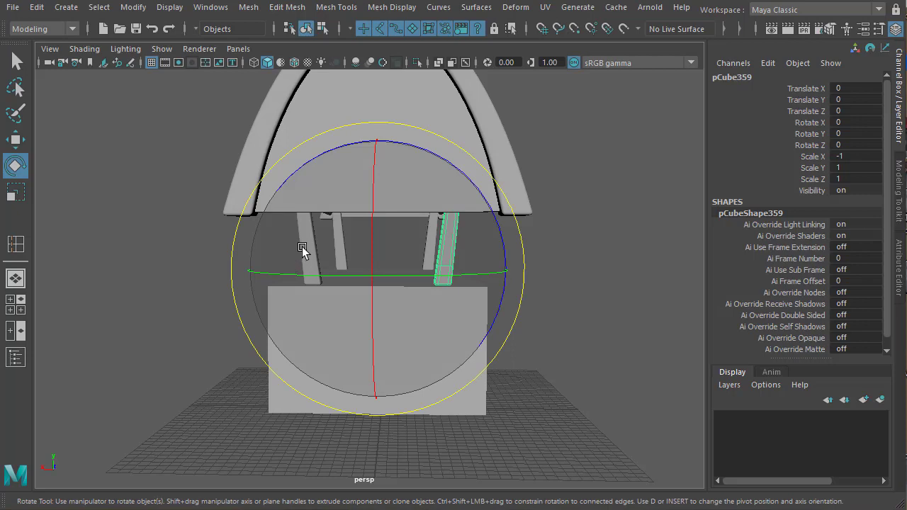
key("w")
left_click(323, 271, "shift")
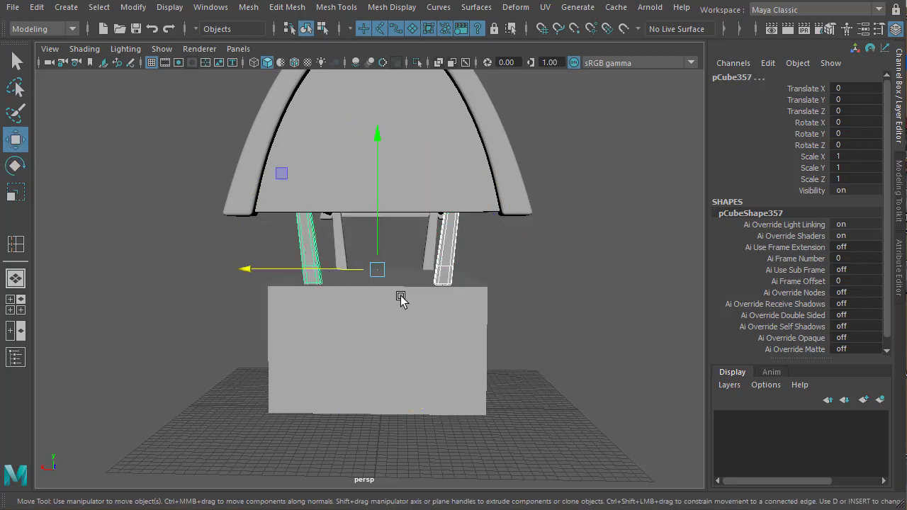
key("r")
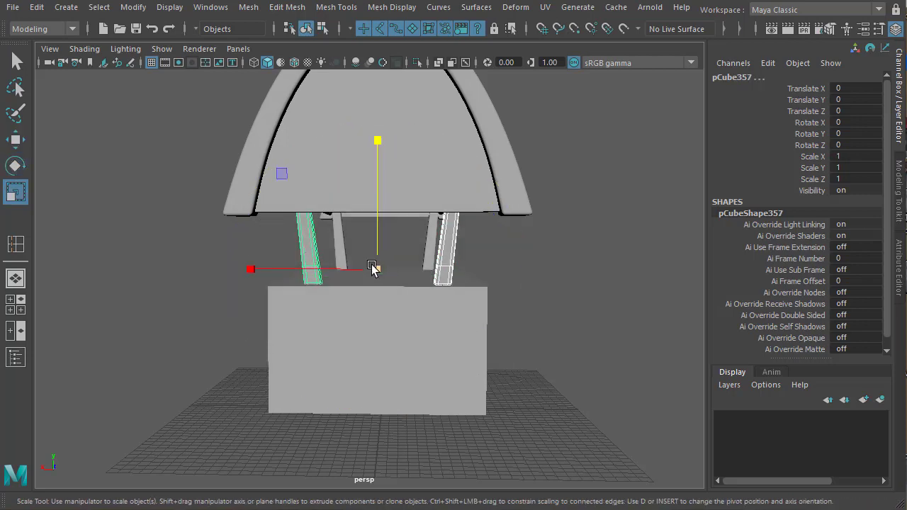
left_click_drag(377, 269, 406, 269)
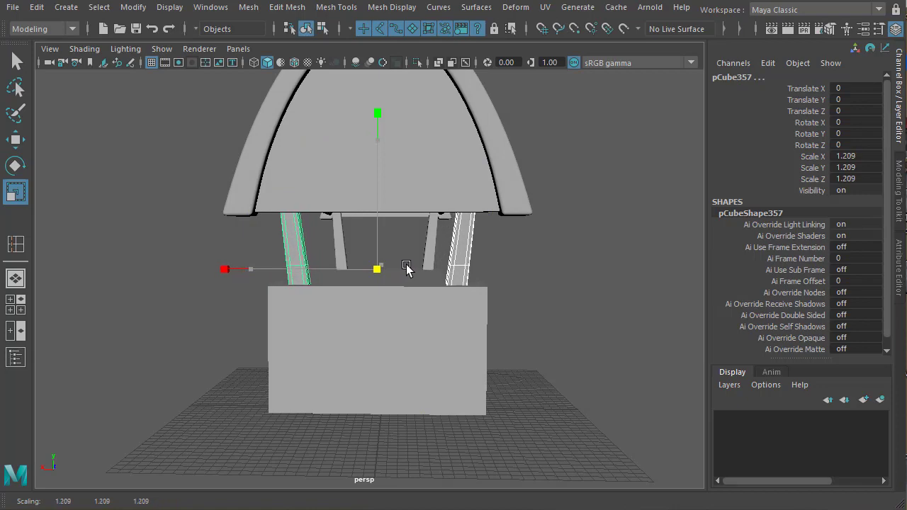
left_click_drag(383, 312, 485, 296, "alt")
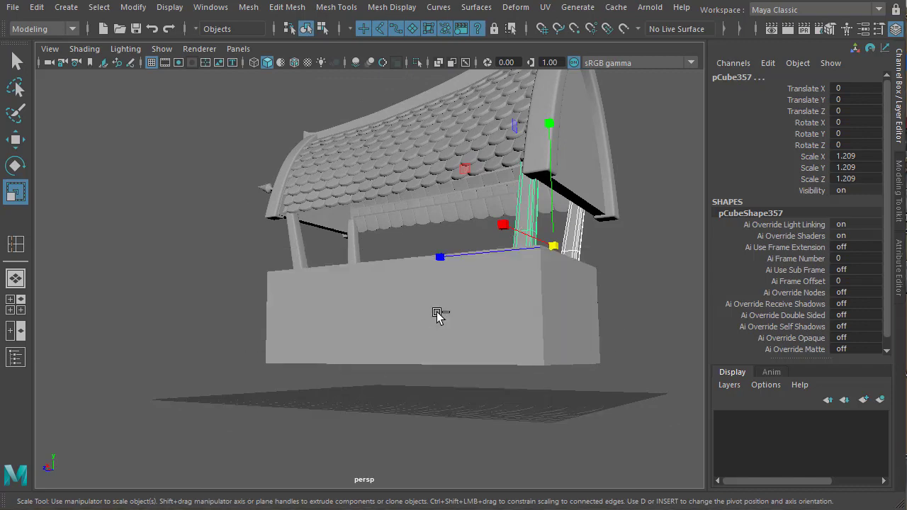
Move the two enlarged posts inward in the front view, to Translate X -0.686 and 0.686 respectively.
key("space")
key("space")
key("w")
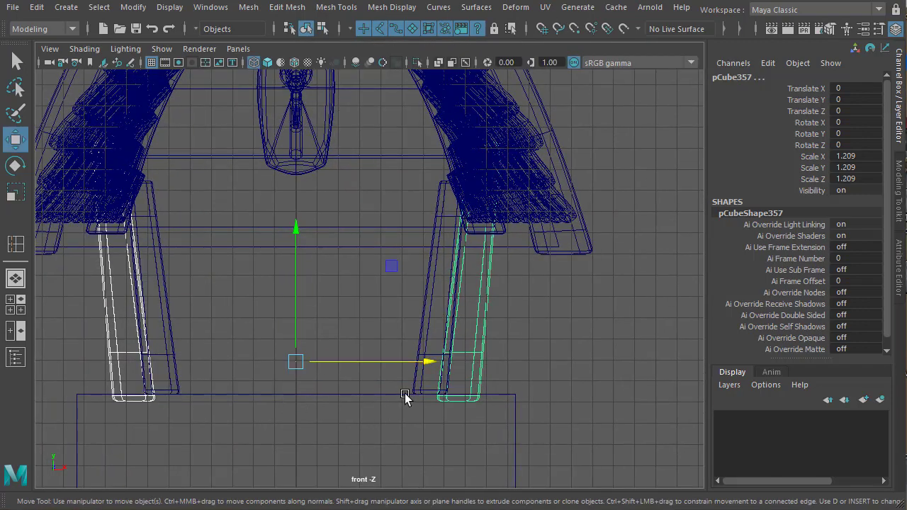
key("r")
left_click(473, 376)
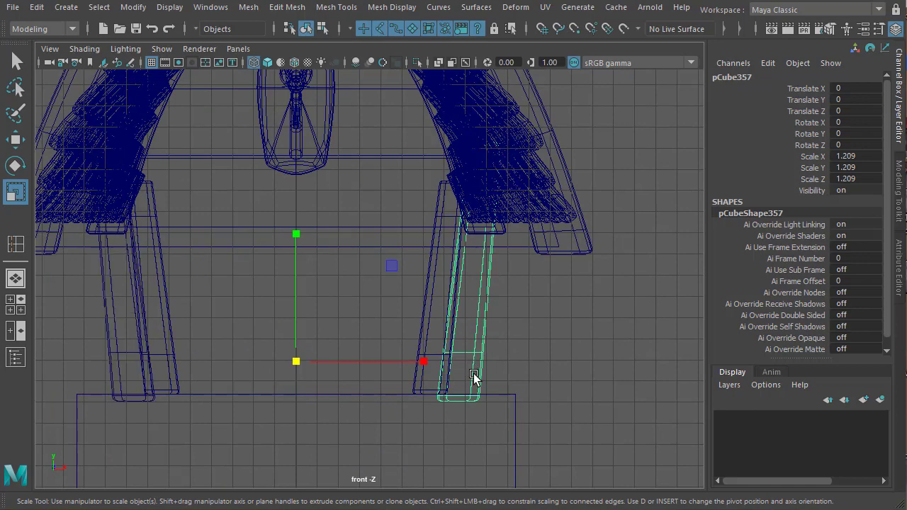
key("w")
left_click_drag(424, 362, 395, 361)
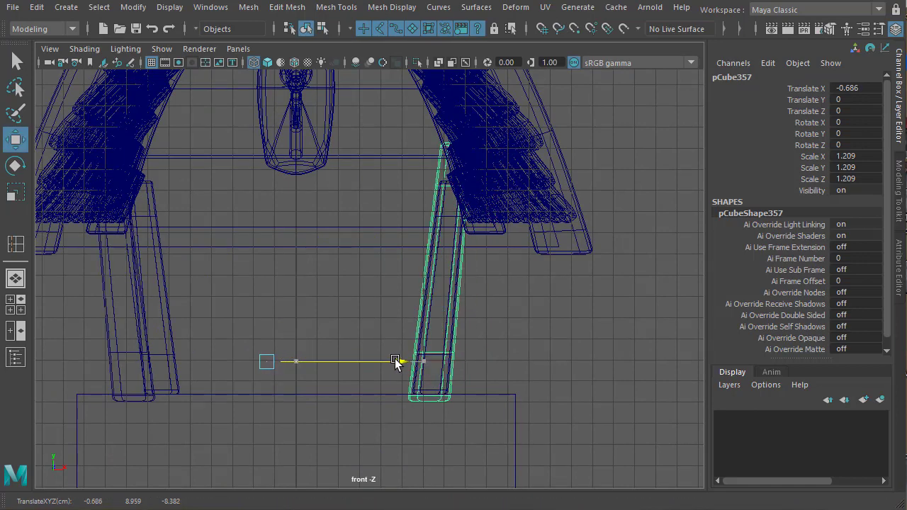
left_click(107, 363)
left_click(165, 360)
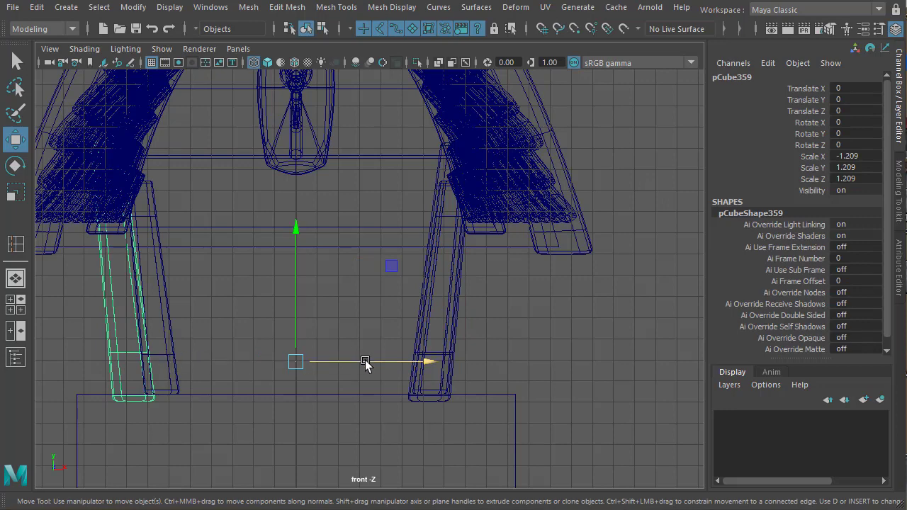
left_click_drag(365, 363, 394, 371)
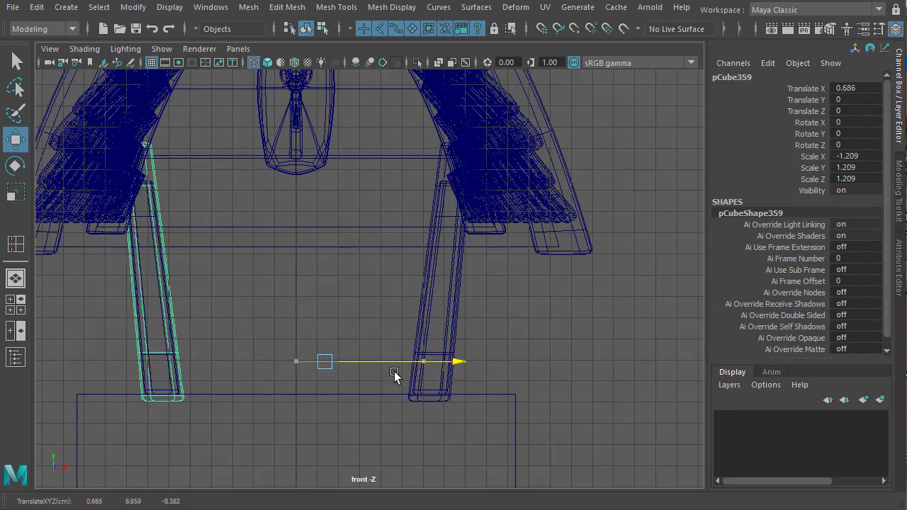
Slightly reduce the height of the two enlarged posts together in the perspective view.
key("space")
key("space")
left_click_drag(378, 281, 477, 276, "alt")
left_click(563, 243, "shift")
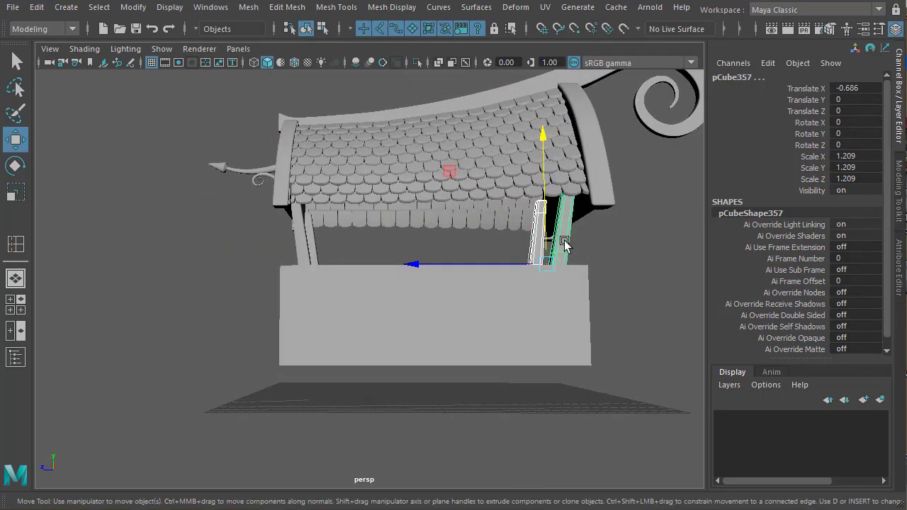
key("r")
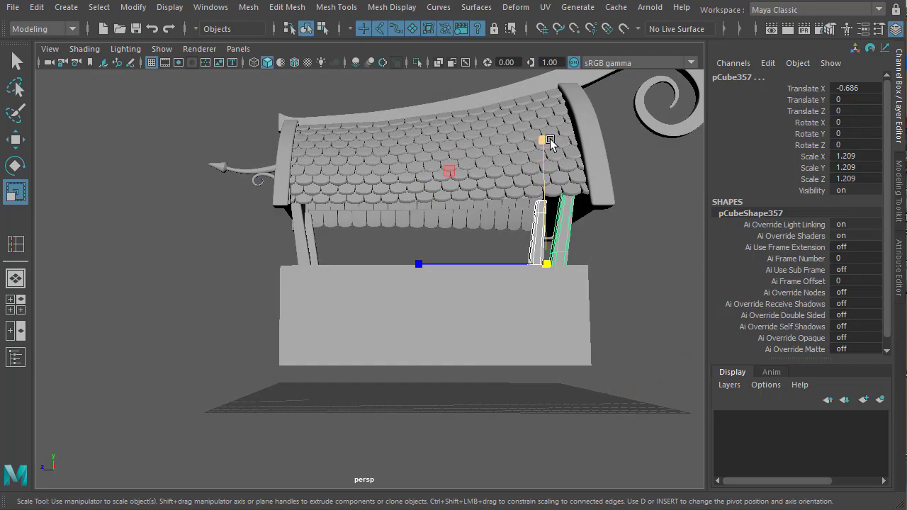
left_click_drag(551, 142, 550, 156)
left_click_drag(559, 227, 622, 234, "alt")
left_click(592, 237)
Narrow the box body to a Scale X of about 7.193.
left_click_drag(535, 263, 454, 352, "alt")
left_click(405, 344)
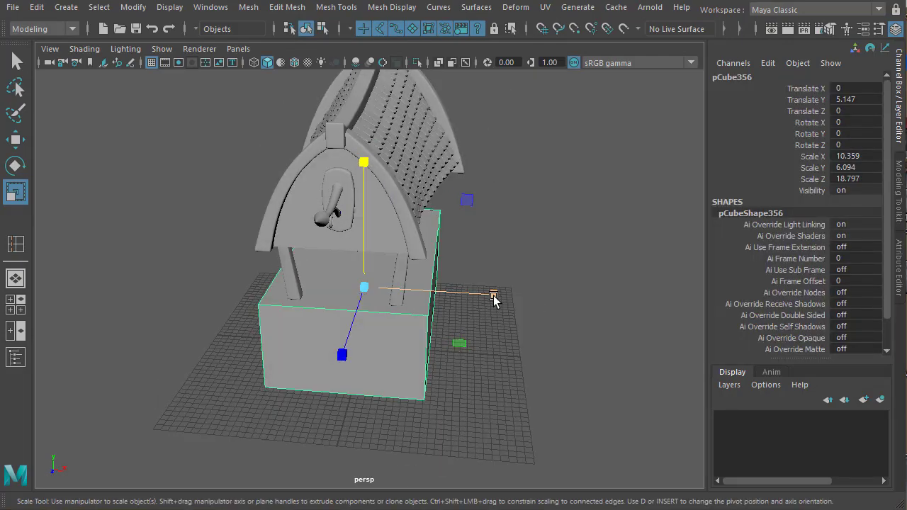
left_click_drag(493, 295, 407, 332)
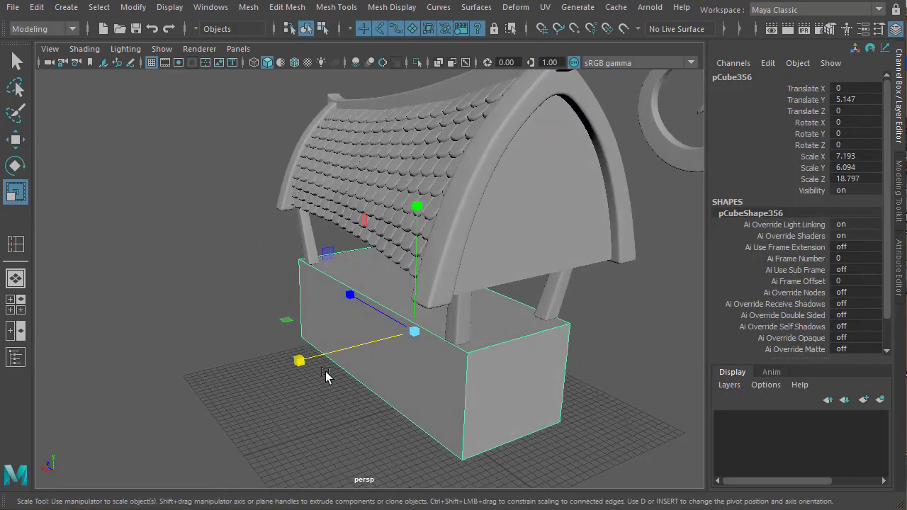
Narrow the box body to Scale X 5.413 and shorten it to Scale Z 16.685.
left_click_drag(296, 364, 332, 381)
left_click_drag(332, 382, 454, 278, "alt")
left_click_drag(481, 363, 317, 330, "alt")
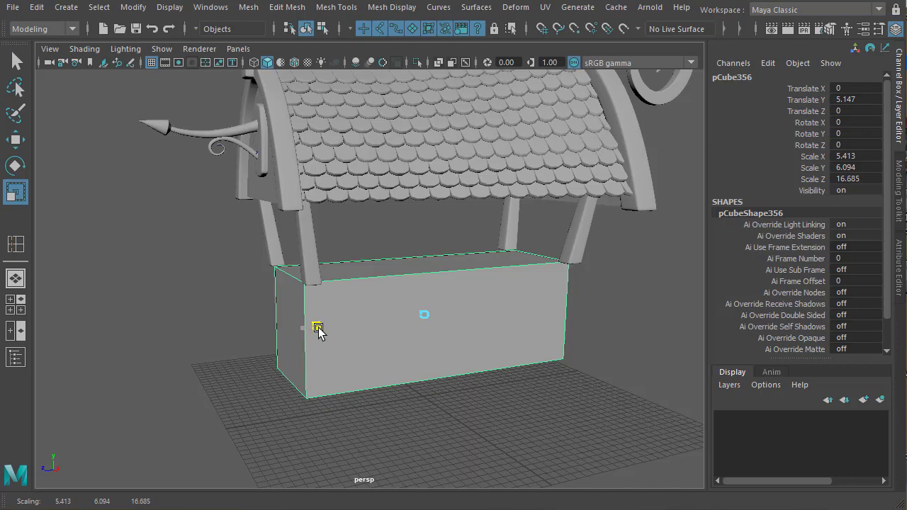
Examine how the resized box body fits under the four slanted posts from several angles.
left_click(543, 310)
left_click_drag(541, 314, 527, 277, "alt")
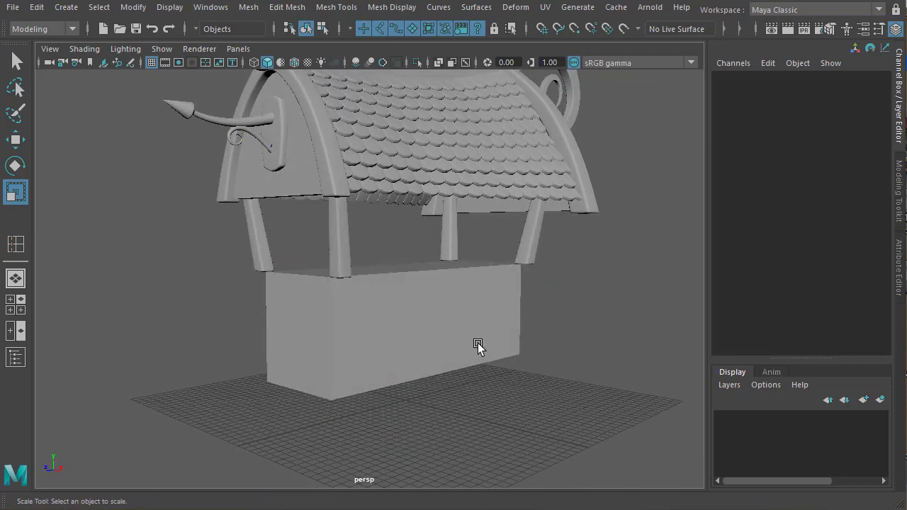
left_click_drag(478, 345, 393, 330, "alt")
left_click(392, 330)
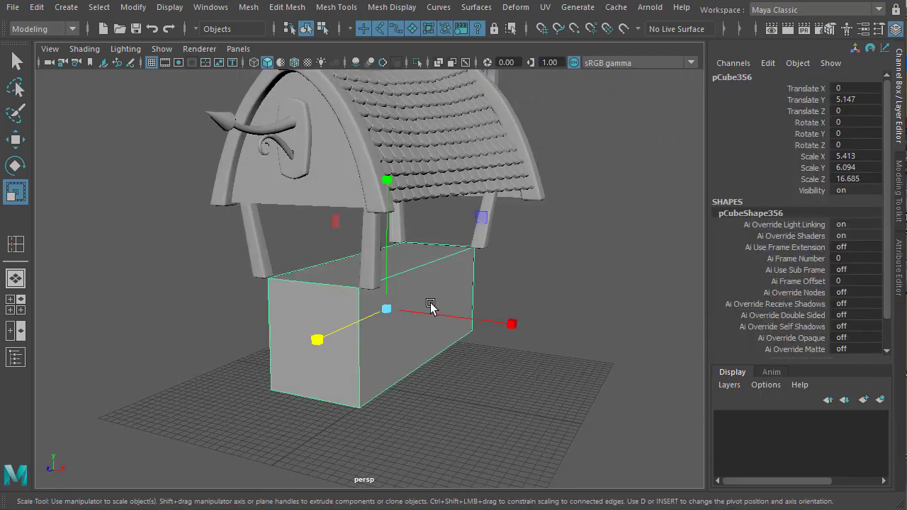
scroll(404, 348, "up", 2)
left_click_drag(377, 363, 337, 323, "alt")
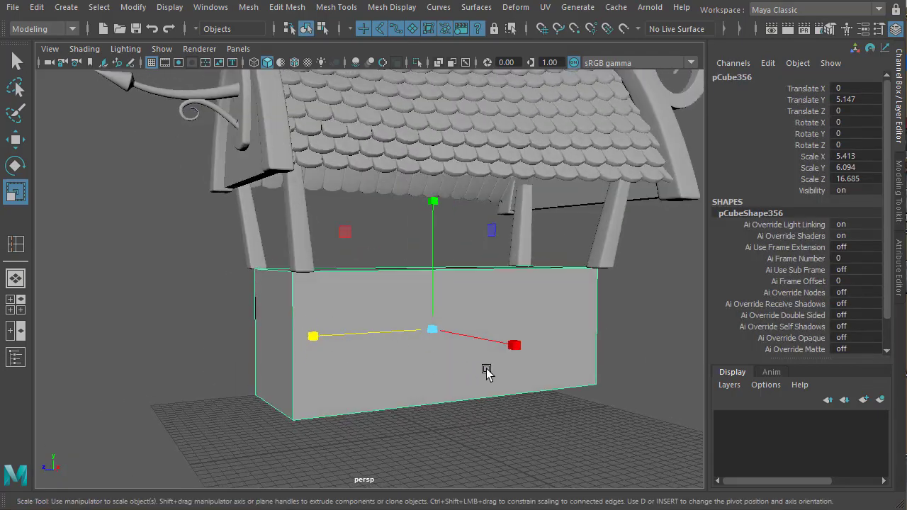
right_click_drag(548, 375, 450, 360, "alt")
left_click_drag(511, 359, 515, 384, "alt")
left_click(621, 315)
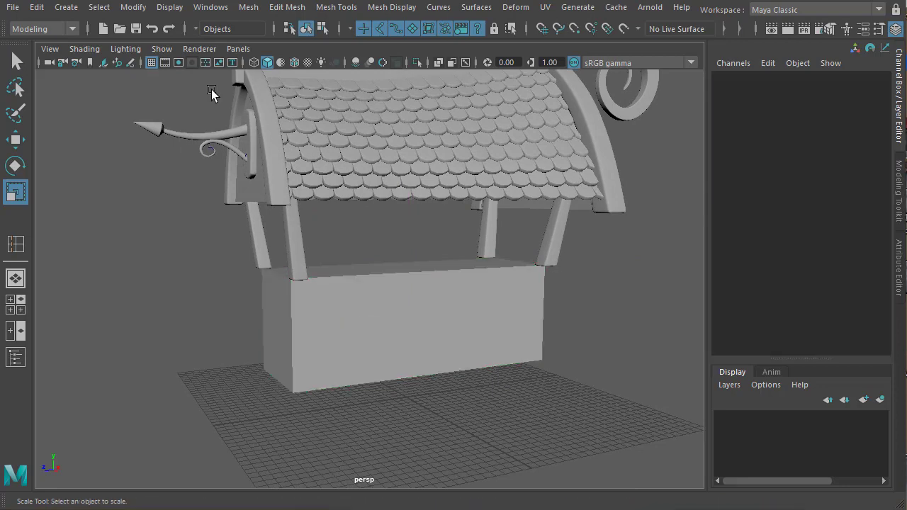
Create a polygon cube at the origin.
left_click(78, 10)
mouse_move(98, 59)
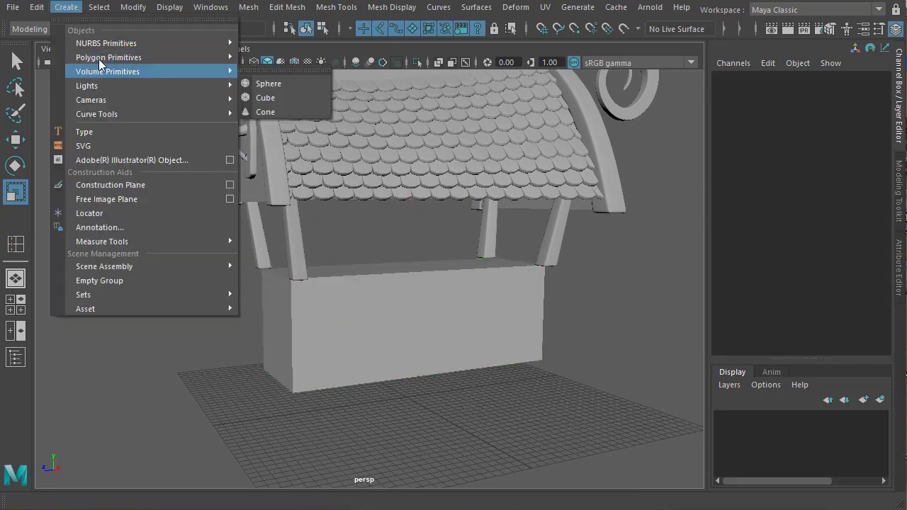
left_click(269, 81)
key("e")
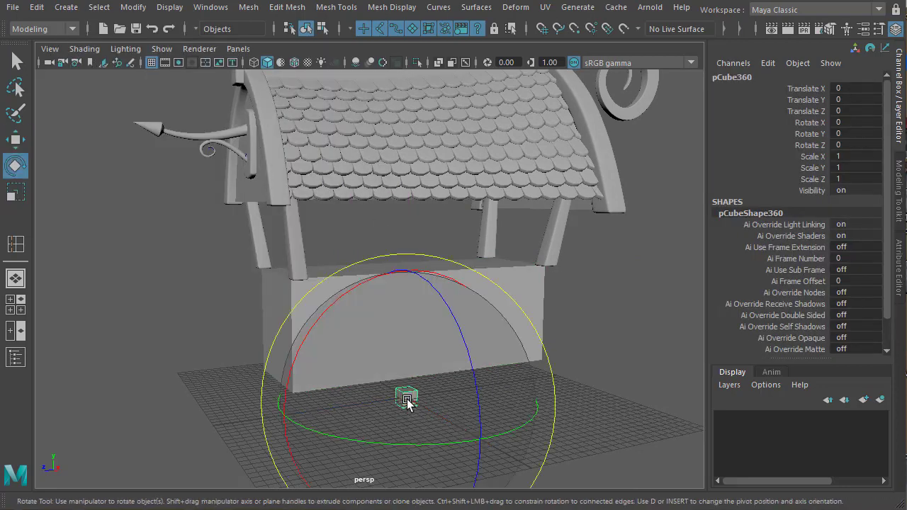
Raise the new cube straight up in the side view to Translate Y 6.527, inside the box body.
key("space")
key("space")
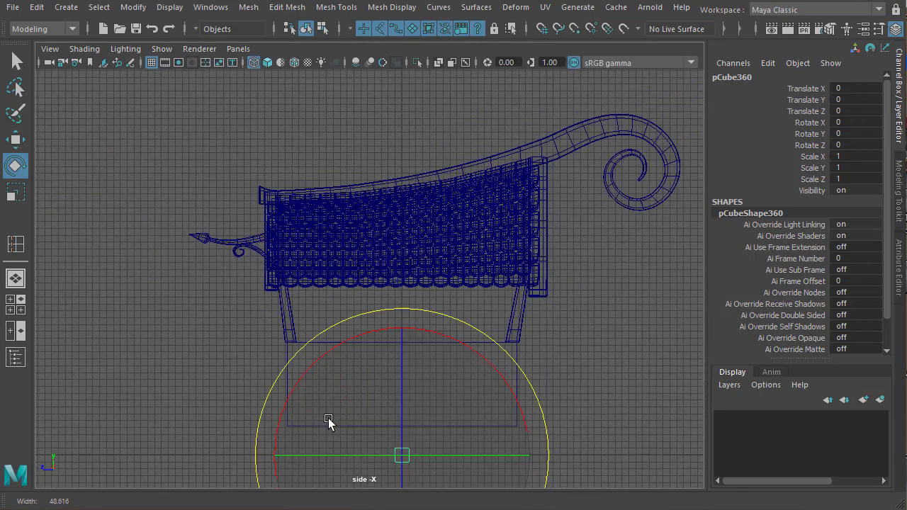
middle_click_drag(394, 376, 375, 314, "alt")
key("w")
left_click_drag(380, 391, 303, 312)
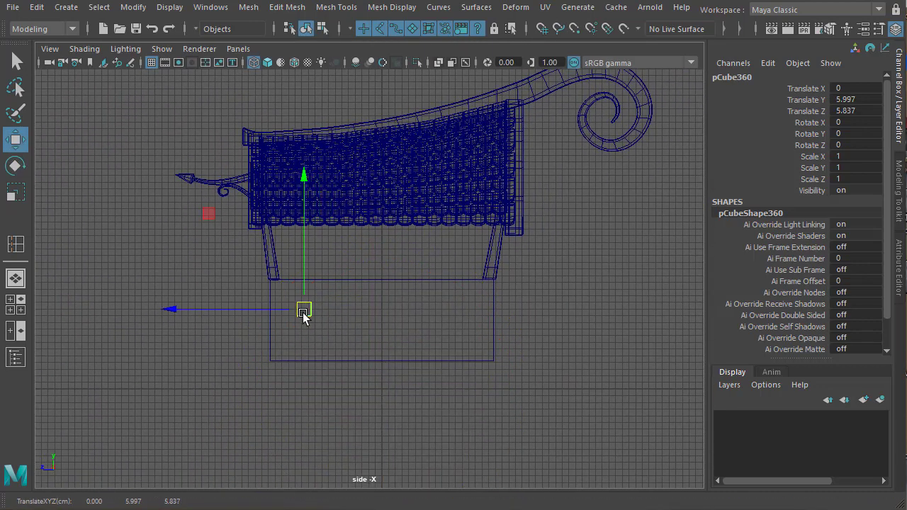
key("ctrl+z")
left_click_drag(380, 278, 392, 193)
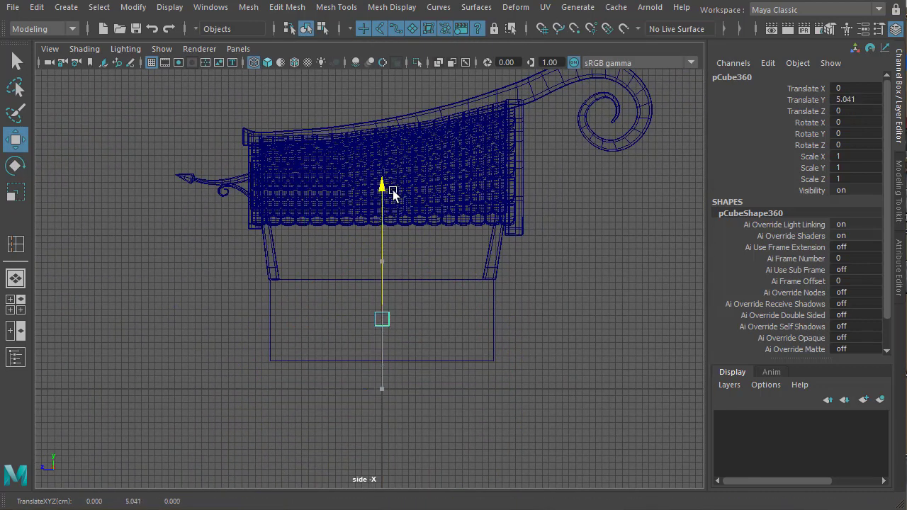
Stretch the new cube into a flat panel with Scale Y 4.491 and Scale Z 14.346.
key("r")
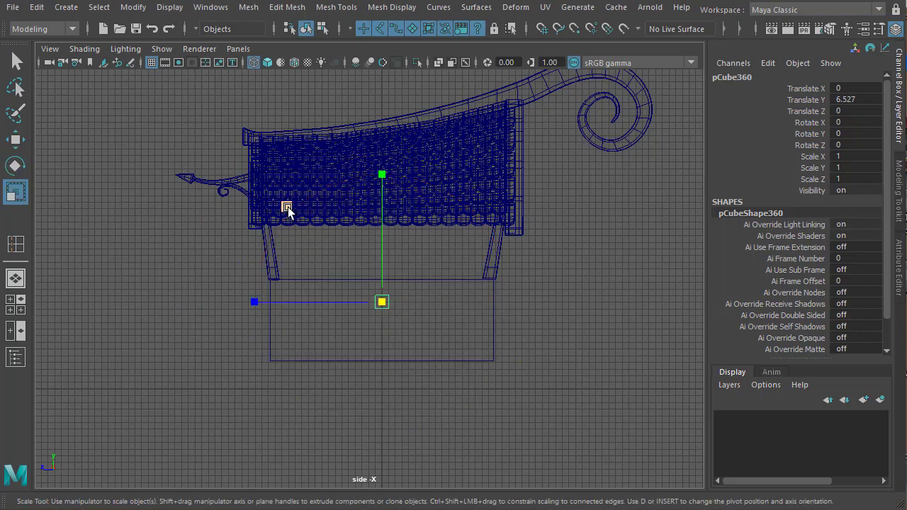
middle_click_drag(287, 207, 193, 287)
left_click_drag(258, 303, 3, 333)
middle_click_drag(560, 340, 527, 383, "alt")
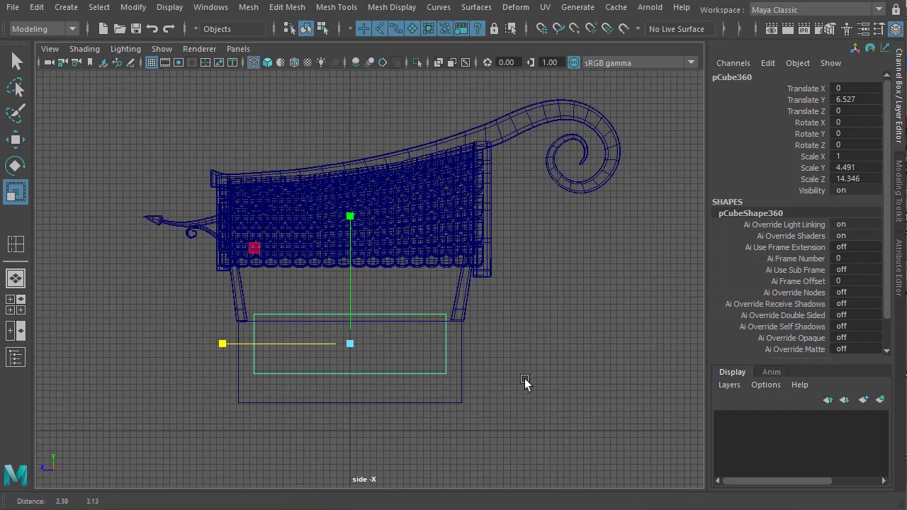
Set the panel's subdivisions to 3 in height and 4 in depth.
key("w")
right_click_drag(389, 316, 366, 403)
scroll(801, 232, "down", 2)
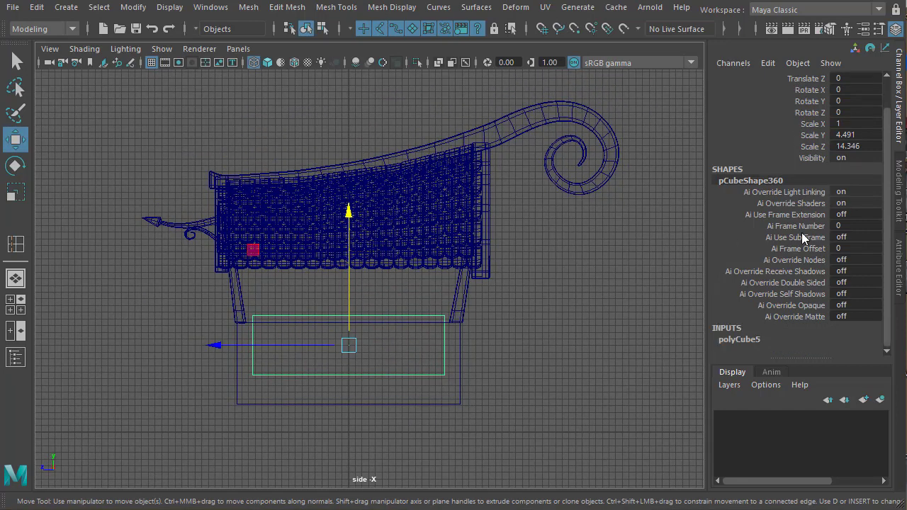
left_click(745, 338)
scroll(780, 319, "down", 3)
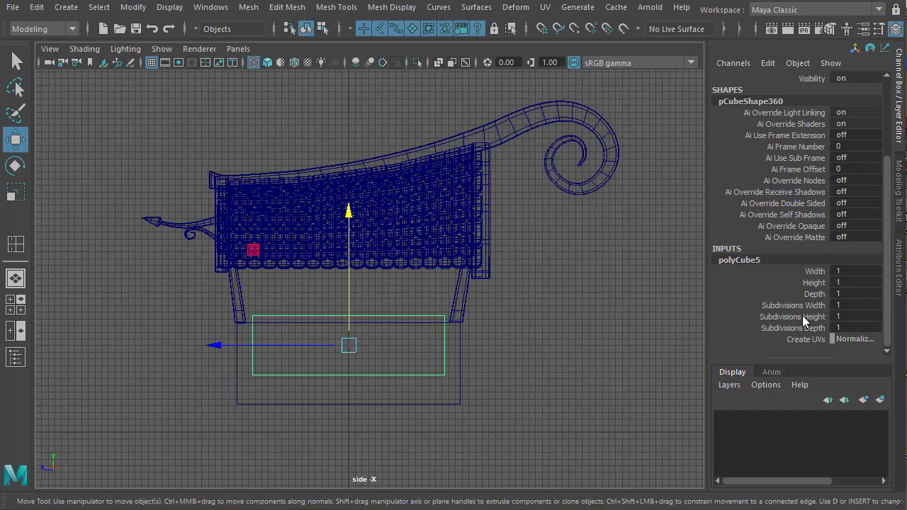
left_click(803, 316)
middle_click_drag(609, 321, 624, 318)
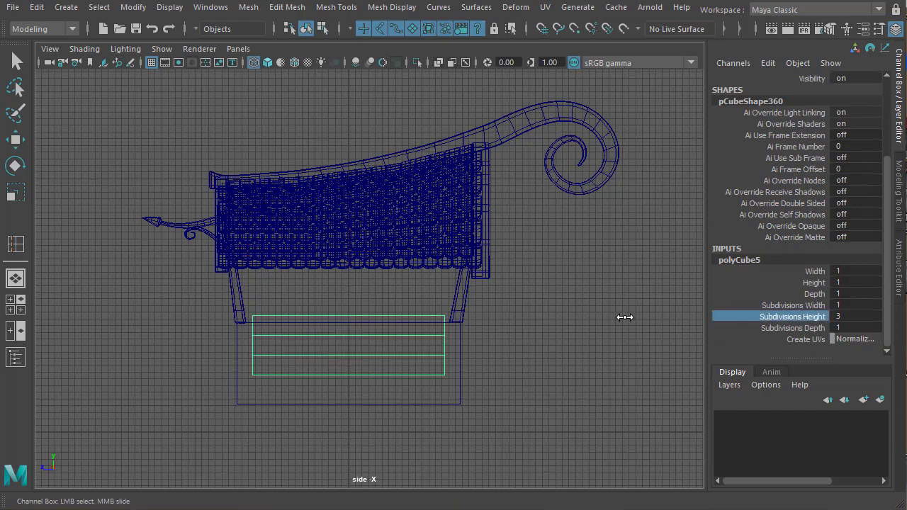
middle_click_drag(532, 363, 526, 341, "alt")
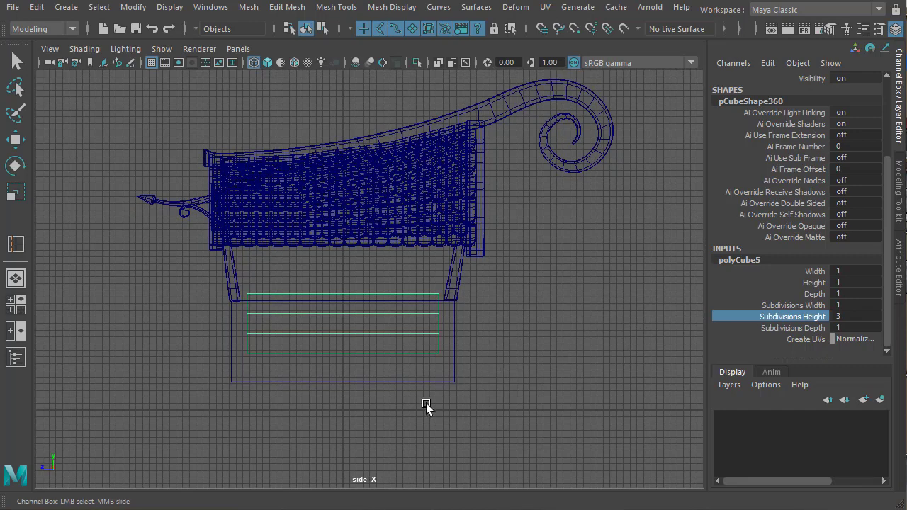
key("q")
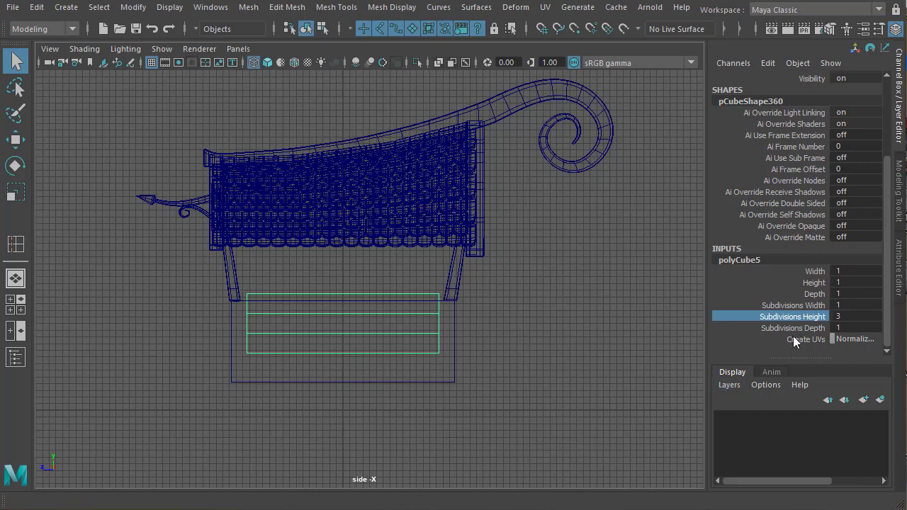
left_click(807, 327)
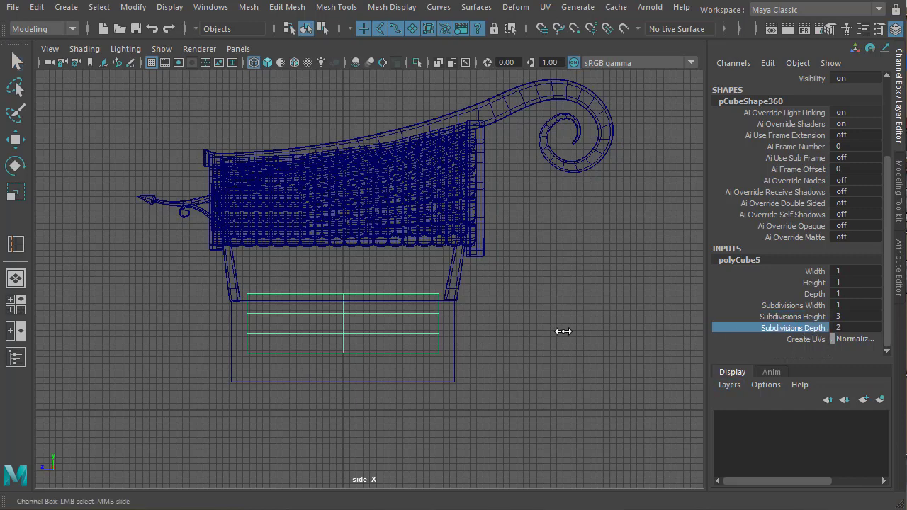
middle_click_drag(581, 331, 576, 331)
key("w")
Lower the panel until its top edge meets the top of the box body, and lengthen it to Scale Z 20.164.
scroll(488, 379, "up", 5)
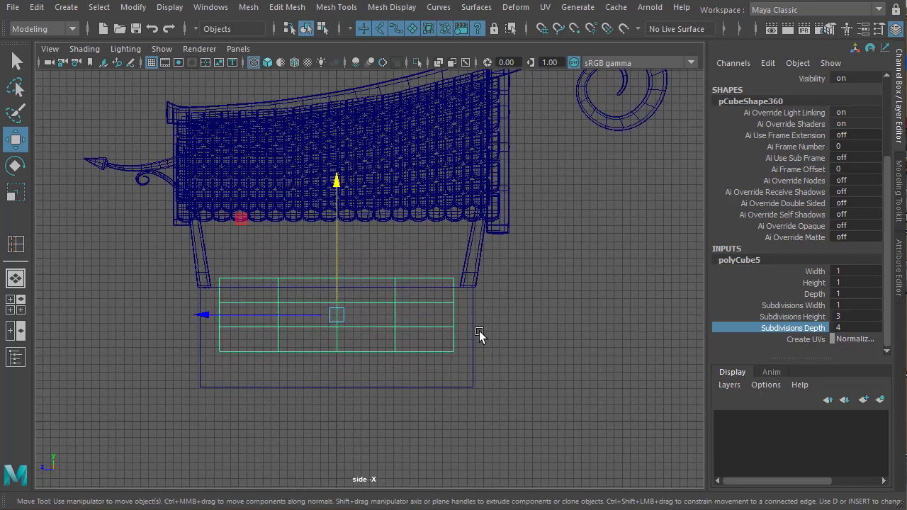
mouse_move(347, 316)
left_mouse_down()
mouse_move(336, 340)
mouse_move(338, 330)
left_mouse_up()
key("e")
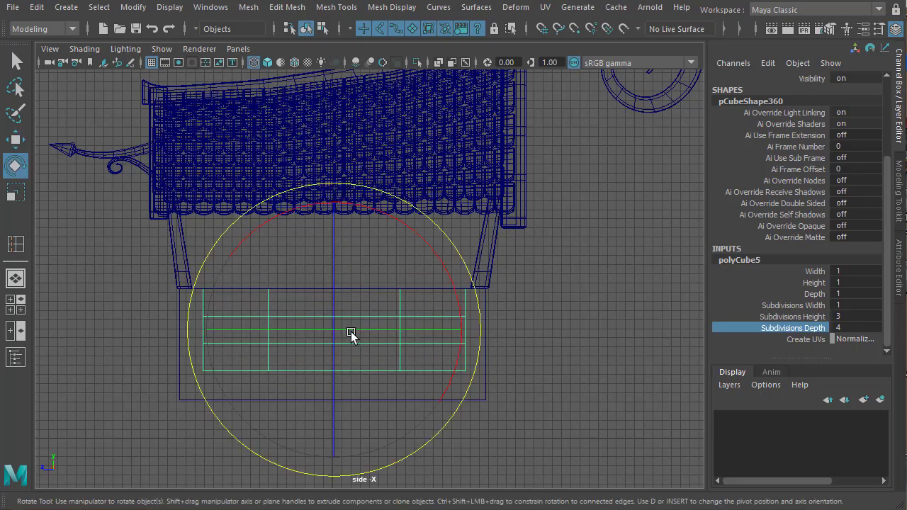
key("r")
left_click_drag(205, 330, 151, 324)
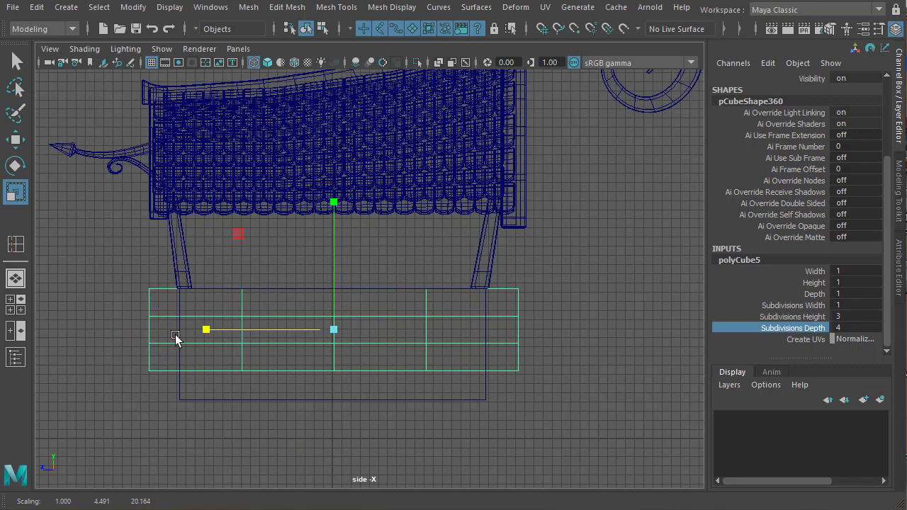
Scale the panel's bottom vertex row inward in the side view until its ends line up with the box body's sides.
key("space")
key("space")
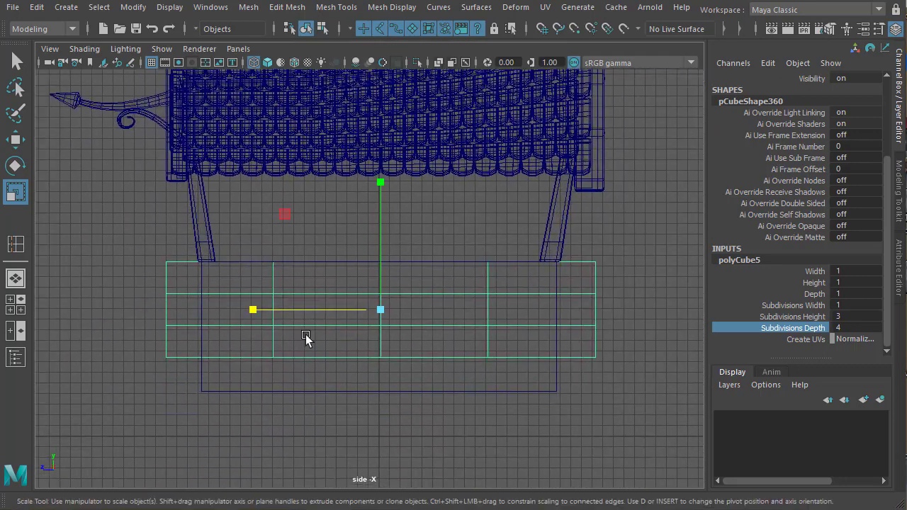
key("w")
right_click(159, 318)
right_click_drag(158, 318, 156, 317)
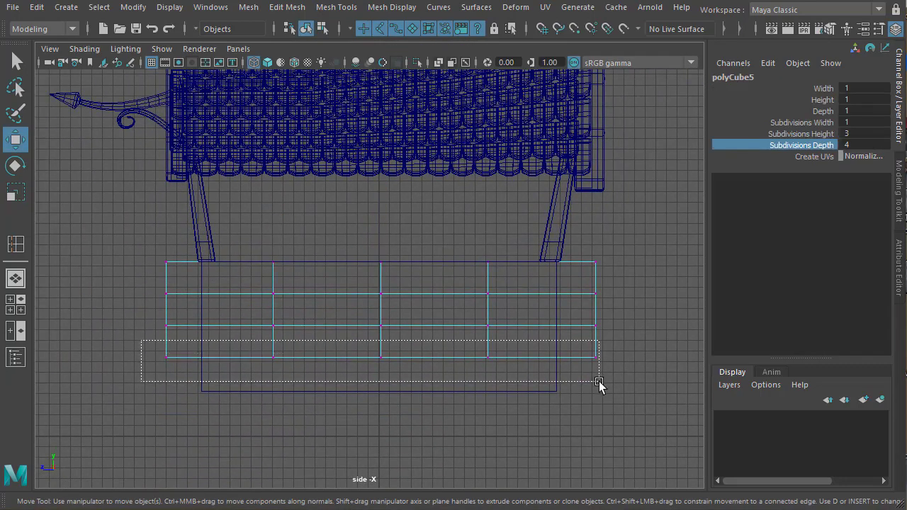
left_click_drag(598, 384, 599, 383)
key("r")
left_click_drag(250, 356, 273, 359)
Scale the panel's second vertex row from the bottom slightly inward to continue the tapered outline.
left_click_drag(123, 311, 313, 315)
left_click_drag(653, 341, 653, 341)
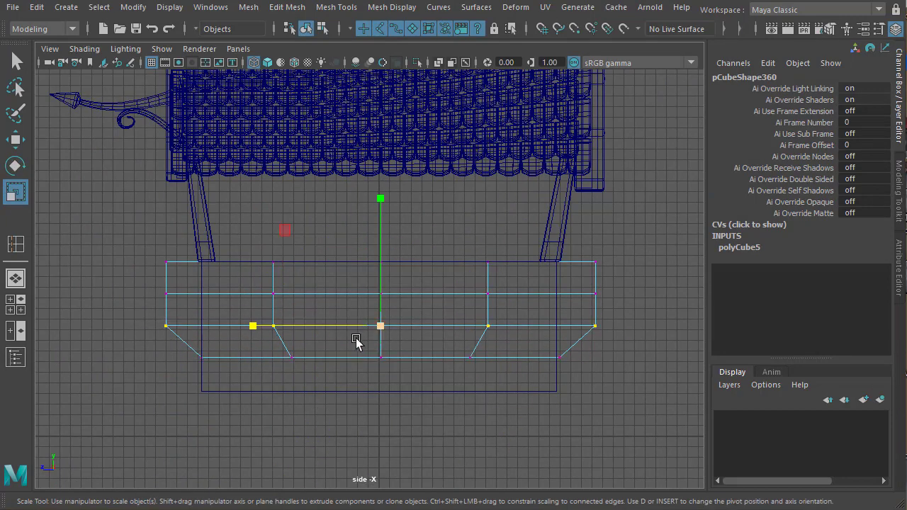
left_click_drag(255, 326, 264, 334)
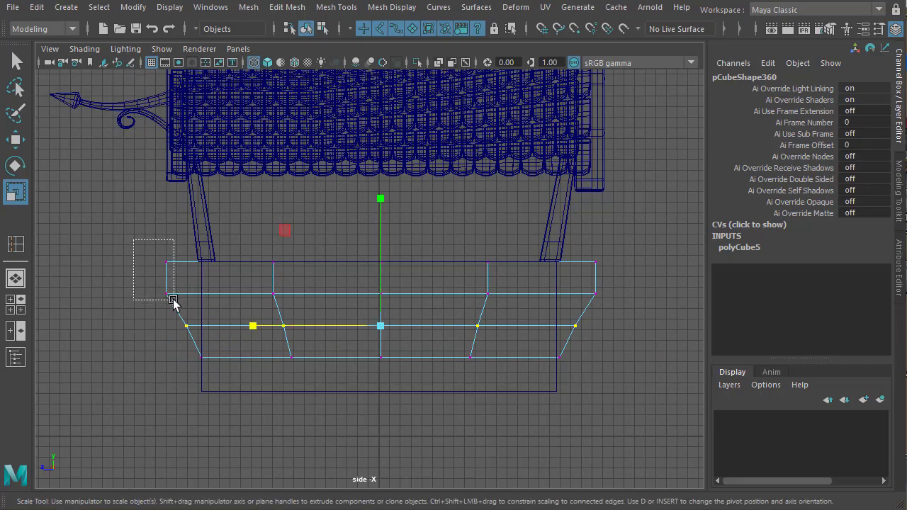
Move the upper two end vertices outward at both ends of the panel.
left_click_drag(175, 303, 175, 303)
key("w")
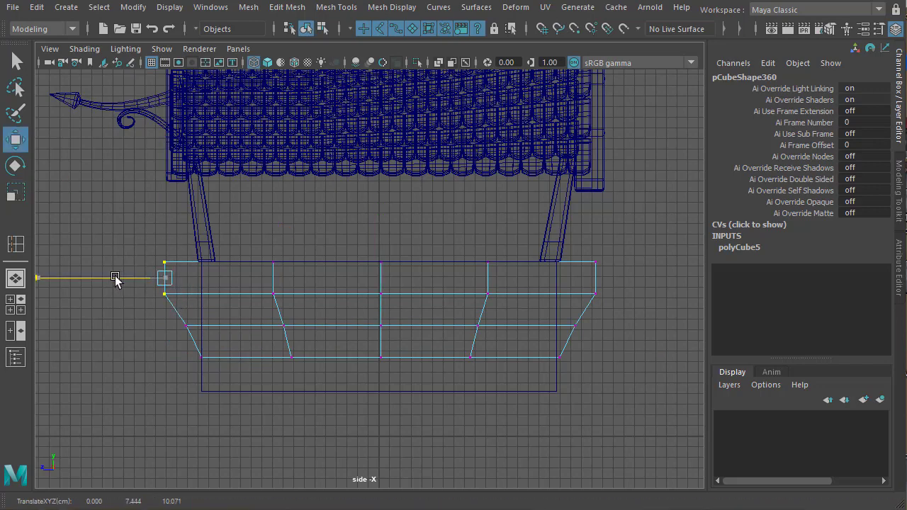
left_click_drag(585, 246, 617, 307)
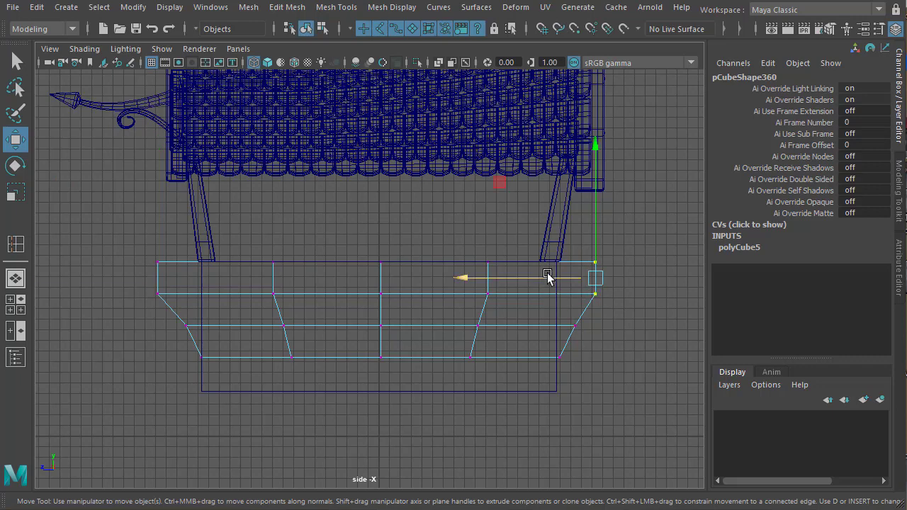
left_click_drag(552, 276, 557, 280)
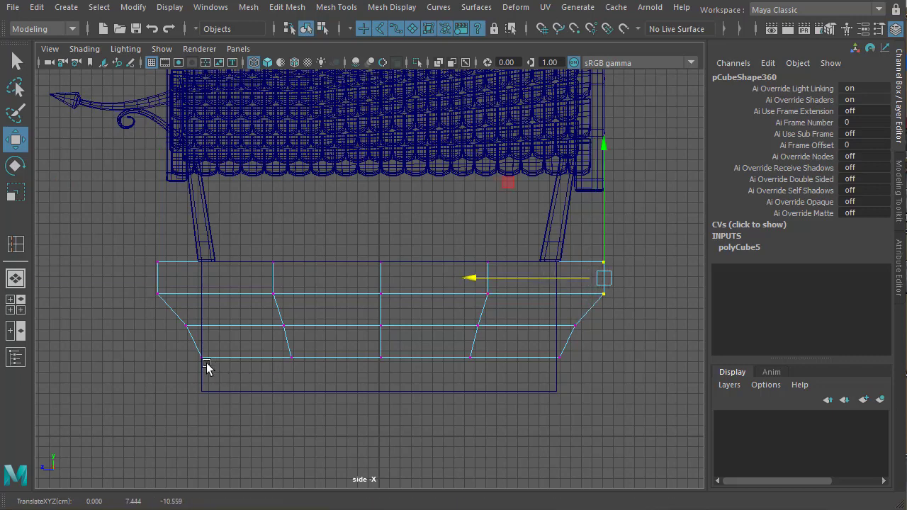
Spread the panel's two top corner vertices apart and shift them toward the arrow-ornament end to flare the top edge.
left_click_drag(149, 251, 177, 278)
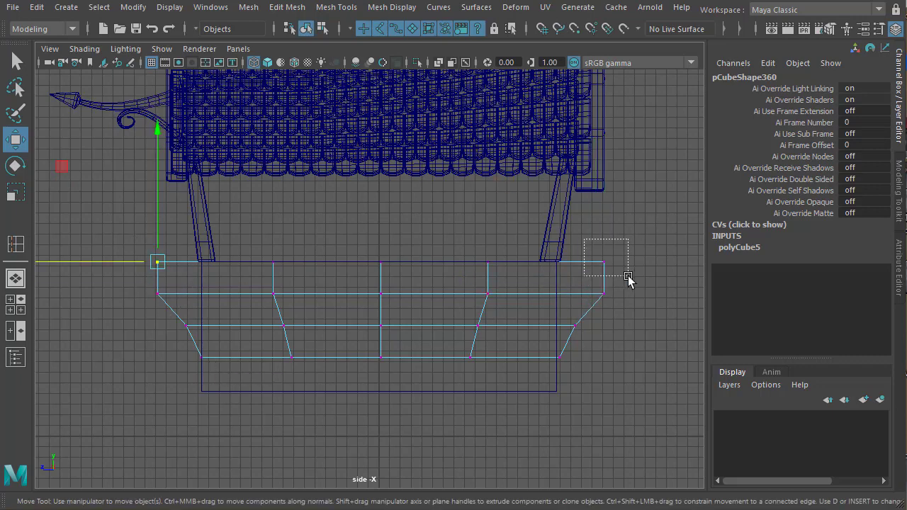
left_click_drag(628, 279, 628, 279, "shift")
key("e")
key("r")
left_click_drag(255, 261, 234, 262)
key("w")
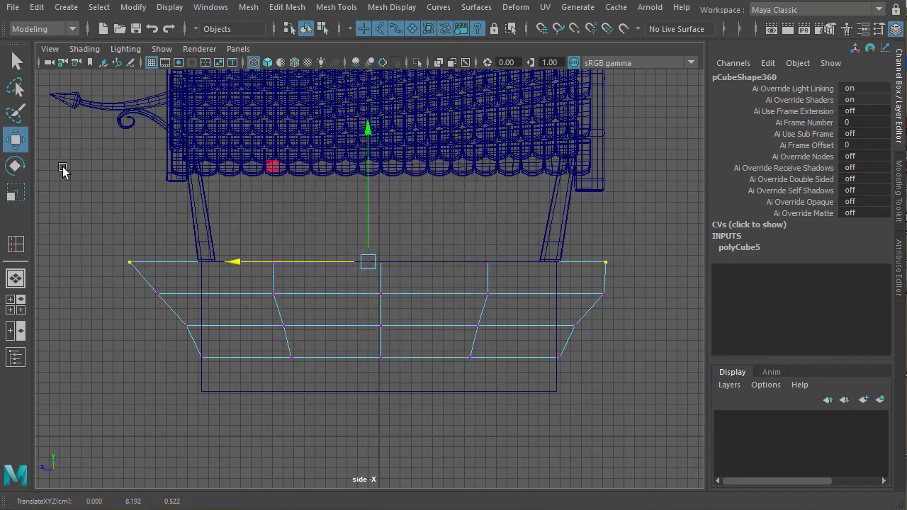
Adjust the end vertices of the panel's second row from the top along its length to smooth the flared outline.
left_click_drag(146, 284, 119, 292)
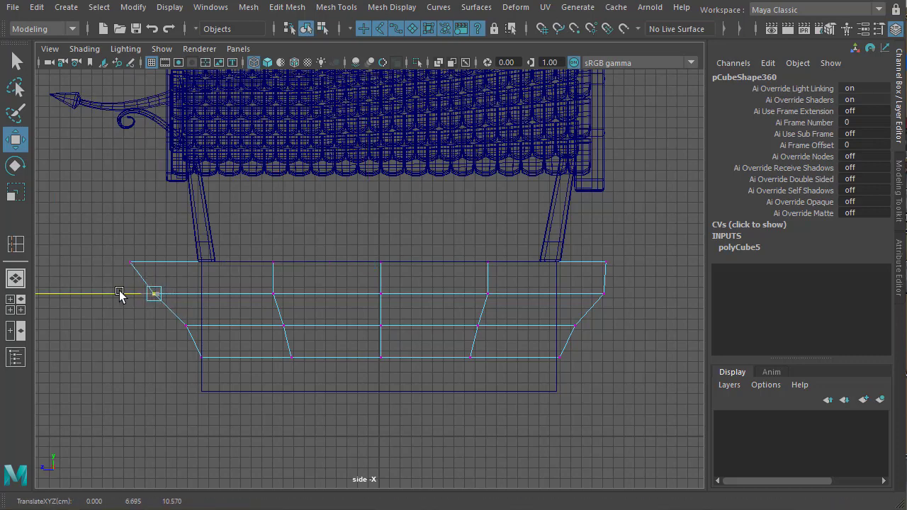
left_click(185, 326)
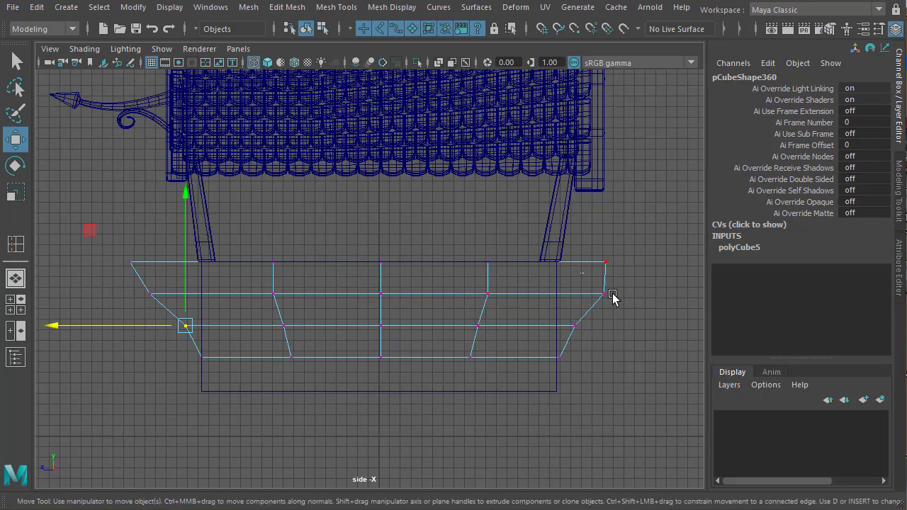
left_click_drag(622, 275, 538, 293)
Return the panel to object mode and move it out to the long side of the box body at Translate X 3.244.
right_click_drag(553, 295, 536, 382)
key("space")
key("space")
left_click_drag(382, 287, 381, 326, "alt")
left_click_drag(421, 303, 470, 300)
right_click_drag(438, 236, 552, 276, "alt")
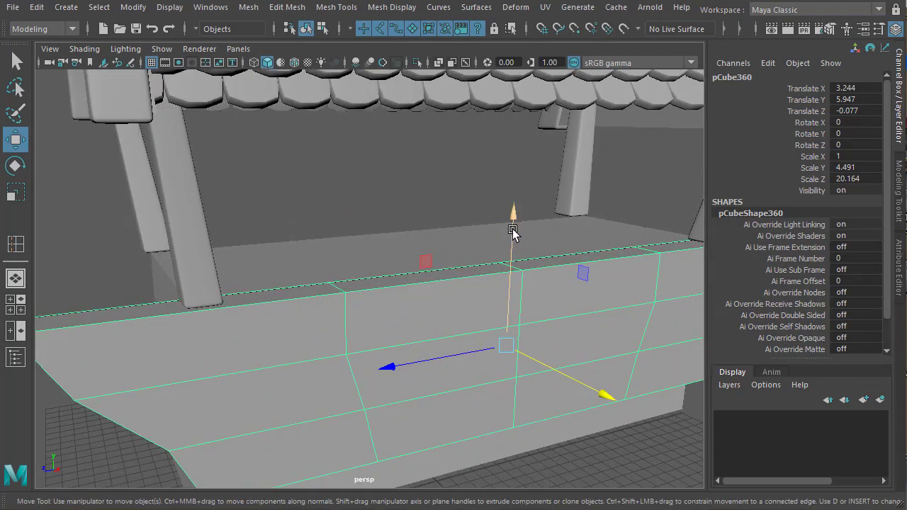
Raise the panel slightly above the body's top edge to Translate Y 6.118, and return to the side view.
left_click_drag(513, 231, 514, 224)
right_click_drag(543, 258, 478, 319, "alt")
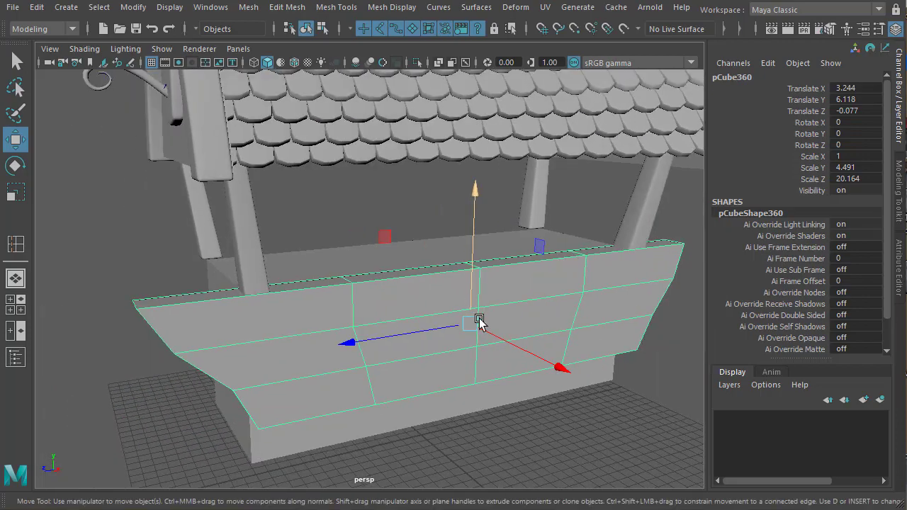
left_click_drag(484, 308, 535, 304, "alt")
key("space")
key("space")
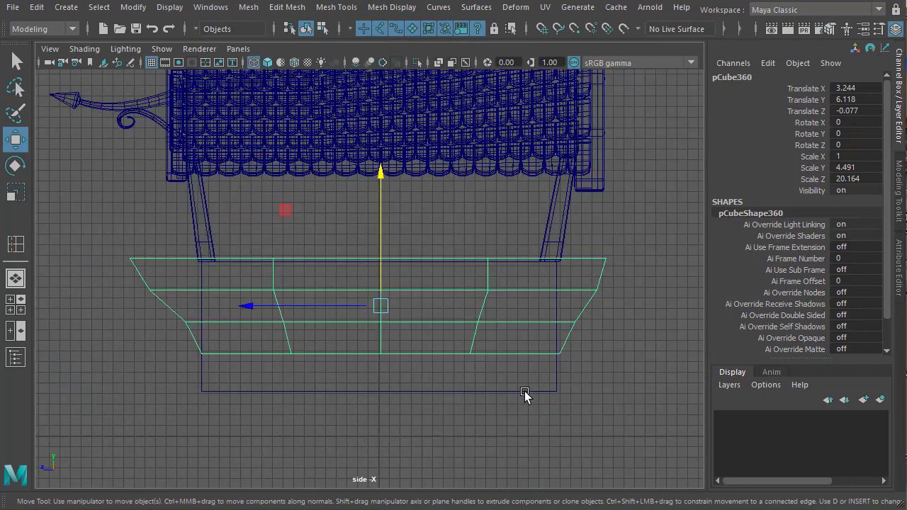
Shift the inner-column vertices of the panel's two lowest rows up by uneven amounts to make the bottom edge wavy.
middle_click_drag(526, 395, 417, 346, "alt")
key("F9")
left_click_drag(200, 278, 218, 297)
left_click_drag(296, 284, 318, 297)
left_click_drag(378, 280, 415, 284)
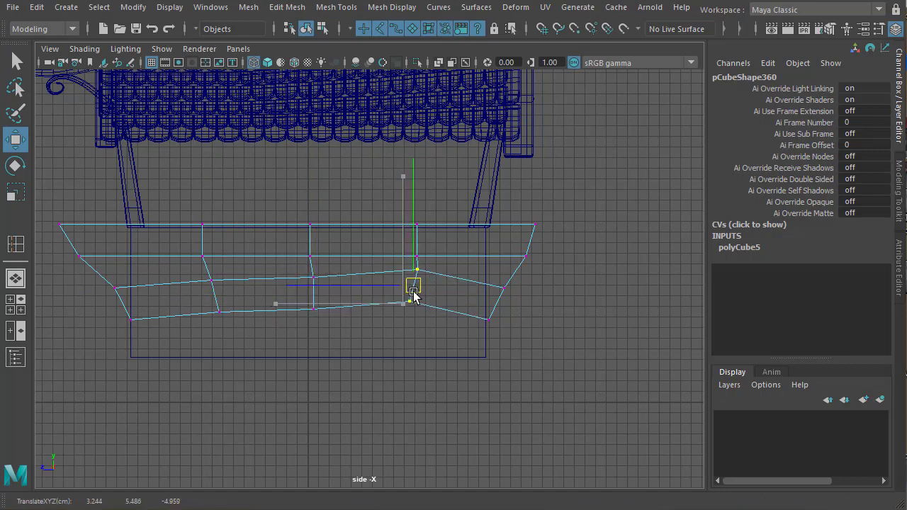
left_click_drag(302, 270, 321, 309)
Adjust the two lowest rows' vertices at both ends of the panel, and return it to object mode in the perspective view.
left_click_drag(90, 285, 123, 311)
left_click_drag(469, 264, 516, 332)
left_click_drag(490, 298, 498, 298)
right_click_drag(421, 305, 385, 389)
key("space")
key("space")
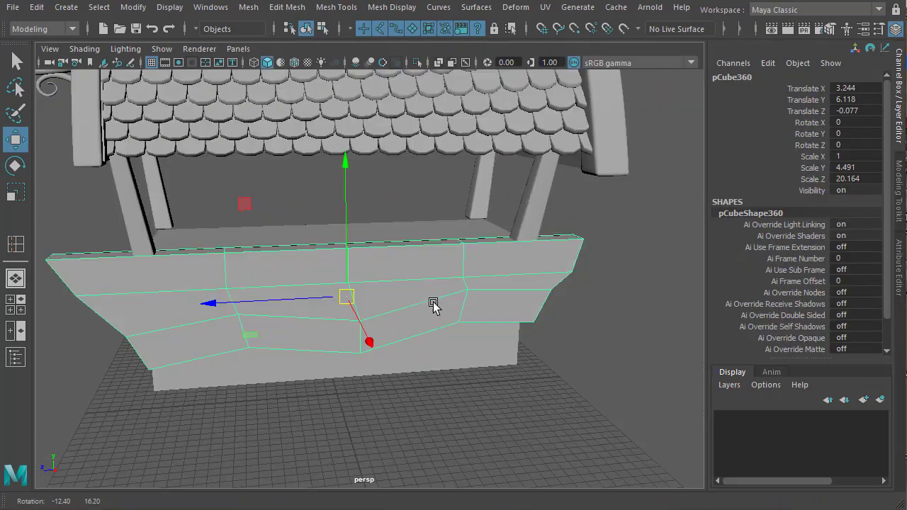
Select the edges around the panel's outer face outline, along its top, both ends and bottom.
mouse_move(431, 304)
left_mouse_down("alt")
mouse_move(496, 295)
mouse_move(300, 291)
mouse_move(421, 299)
left_mouse_up("alt")
right_click_drag(421, 299, 397, 344, "alt")
middle_click_drag(397, 344, 427, 365, "alt")
left_click_drag(432, 342, 425, 373, "alt")
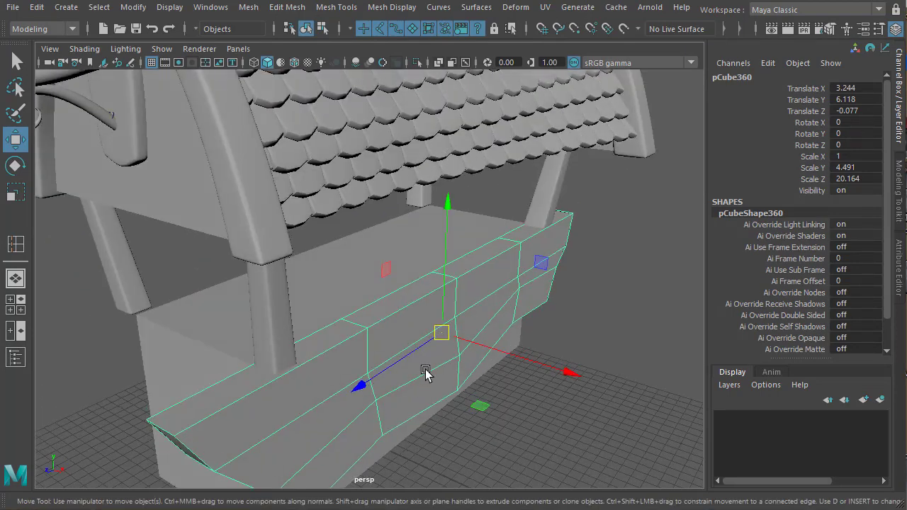
right_click_drag(425, 373, 426, 342)
double_click(409, 307)
left_click_drag(409, 310, 186, 329, "alt")
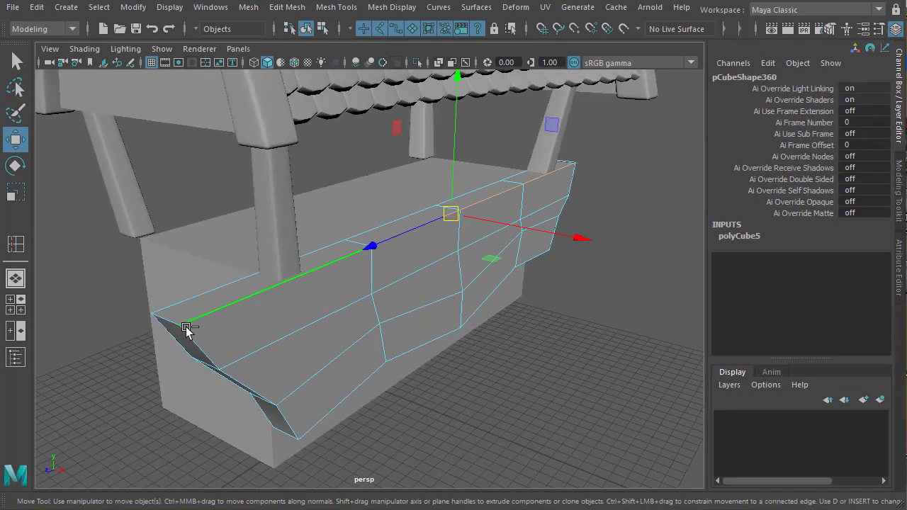
double_click(189, 334, "shift")
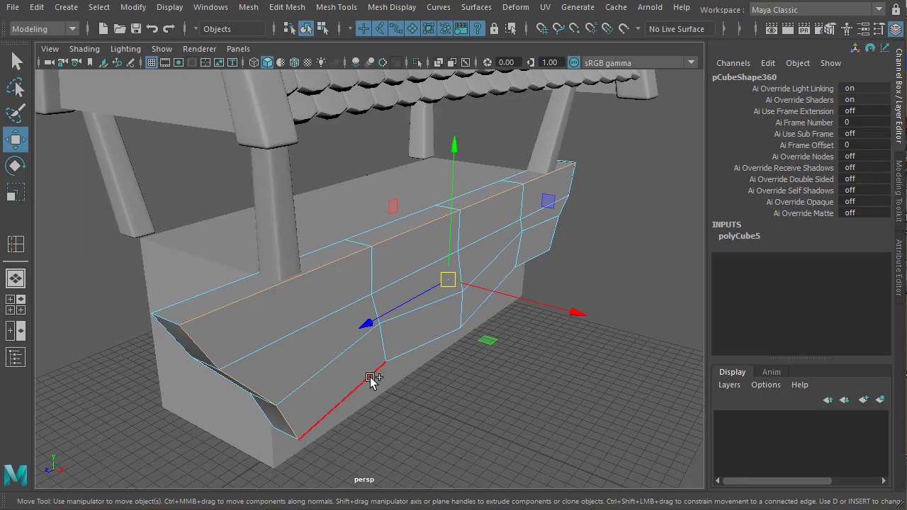
left_click_drag(557, 237, 128, 324, "alt")
left_click(74, 337, "shift")
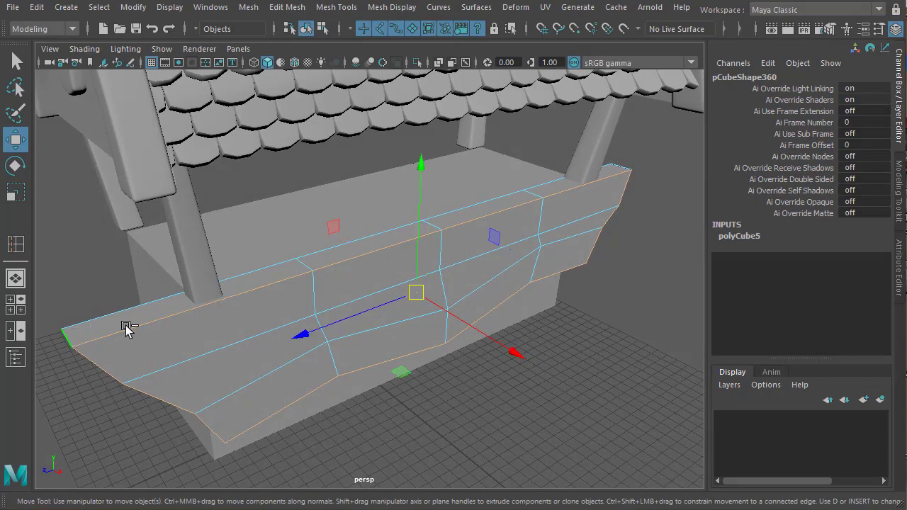
Add the short corner edges and the outline edges of the panel's inner face to the edge selection.
left_click_drag(630, 279, 600, 202, "alt")
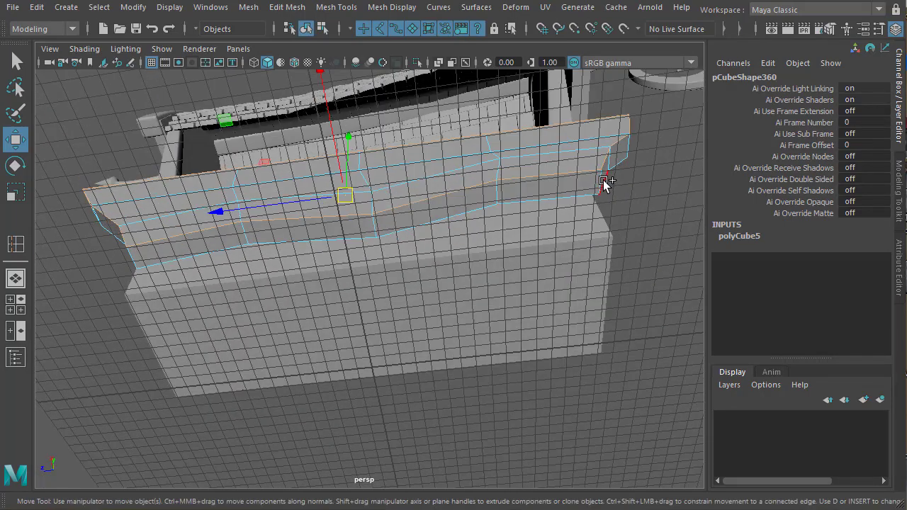
left_click(599, 179, "shift")
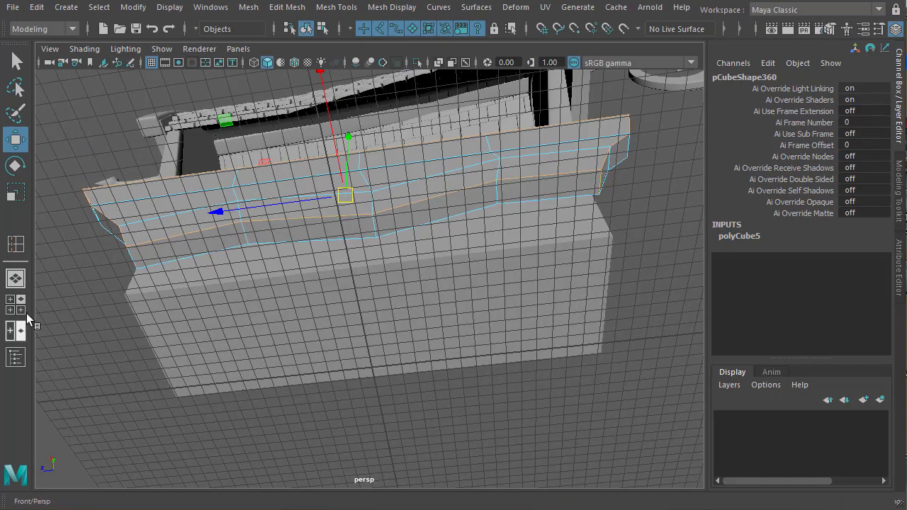
left_click_drag(135, 258, 527, 345, "alt")
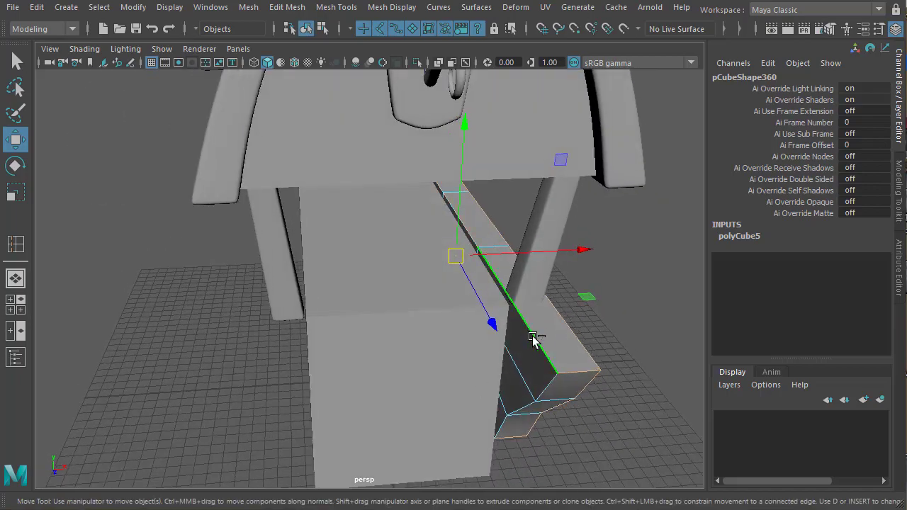
left_click_drag(578, 408, 340, 293, "alt")
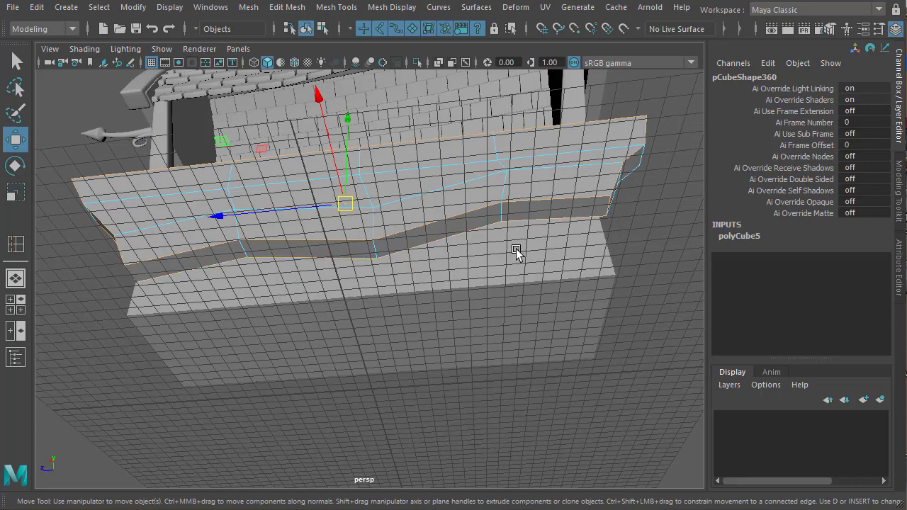
left_click_drag(516, 254, 381, 296, "alt")
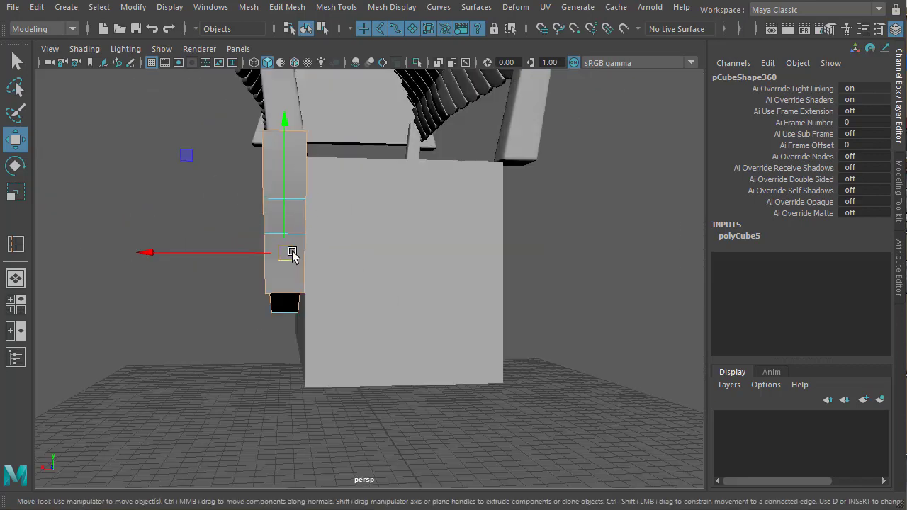
left_click_drag(292, 255, 421, 243, "alt")
Bevel the selected panel edges with a Fraction of 0.3 and 3 Segments.
right_click_drag(422, 240, 489, 239, "shift")
right_click_drag(496, 284, 387, 237, "alt")
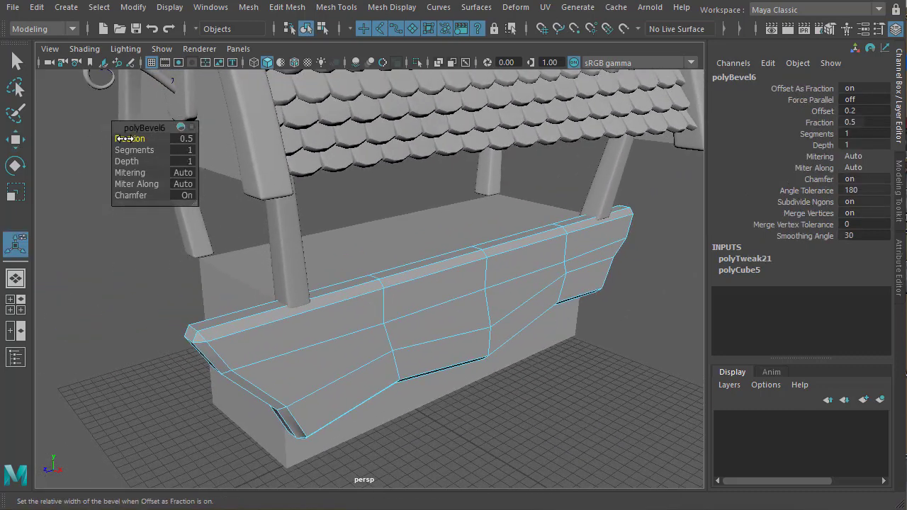
left_click_drag(122, 138, 171, 144)
left_click(176, 139)
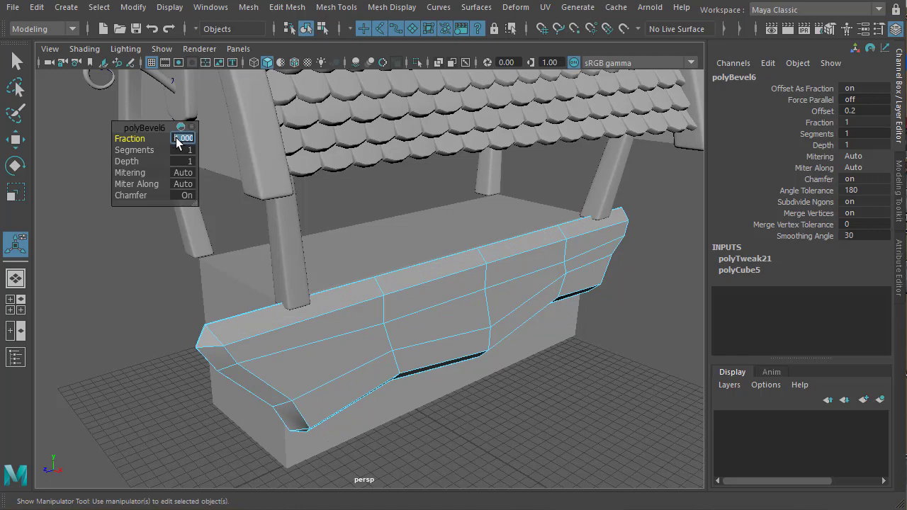
type("0.3")
key("Return")
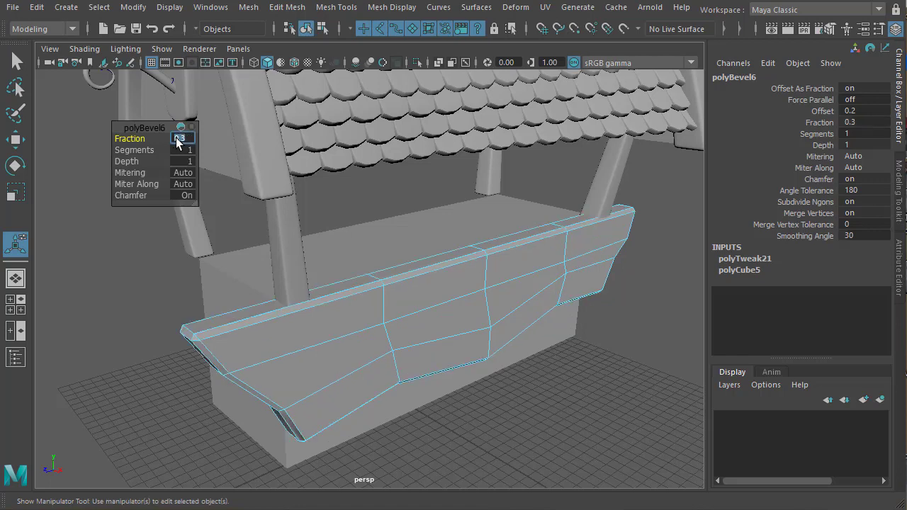
left_click(177, 151)
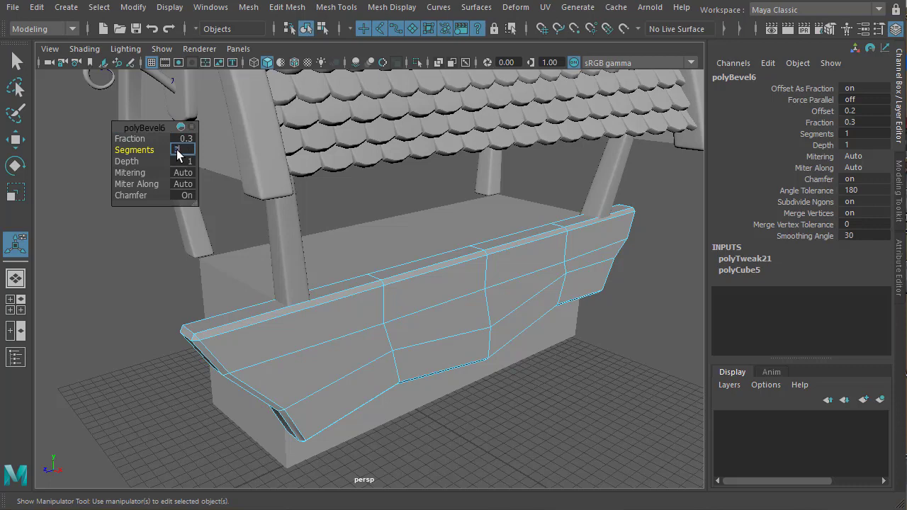
type("3")
key("Return")
Return the panel to object mode and examine its beveled, smoothed shape against the whole house.
right_click_drag(385, 309, 355, 395)
left_click(647, 316)
left_click_drag(648, 316, 508, 318, "alt")
right_click(501, 245)
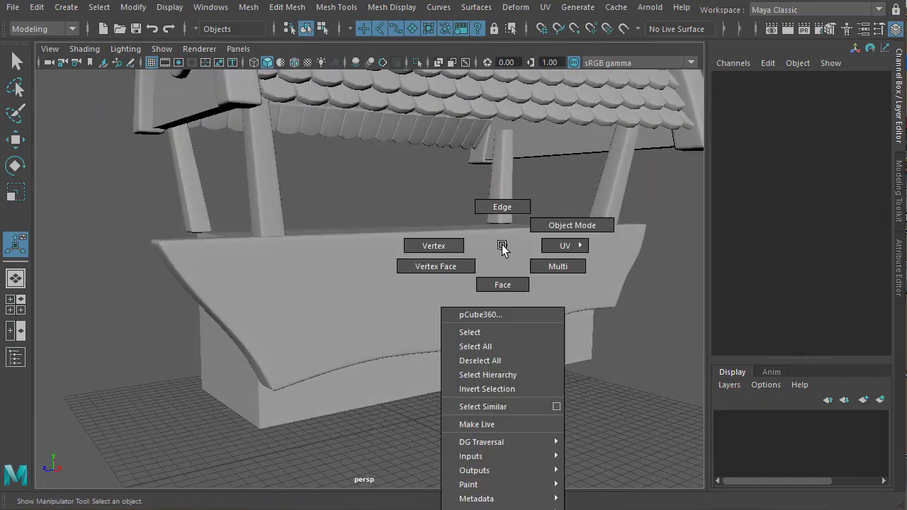
right_click_drag(502, 246, 470, 332)
right_click_drag(536, 336, 326, 357, "alt")
left_click_drag(274, 358, 262, 365, "alt")
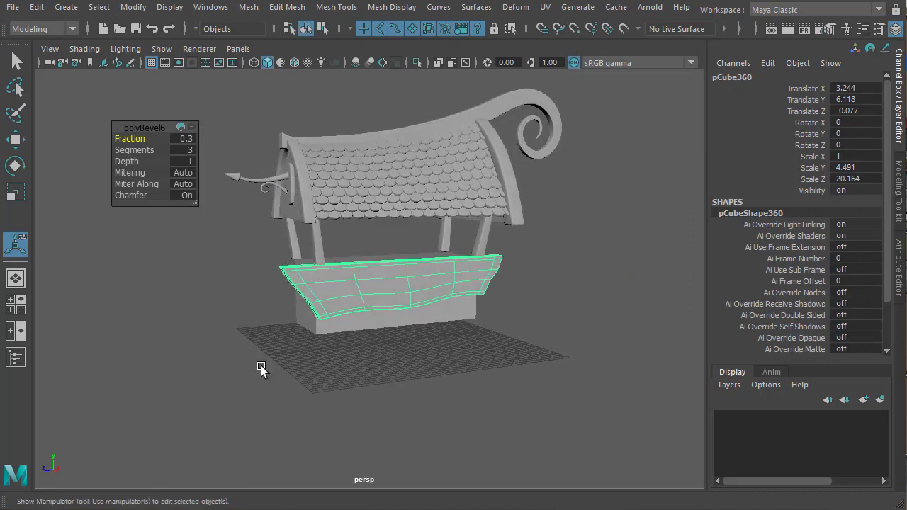
right_click_drag(380, 366, 418, 341, "alt")
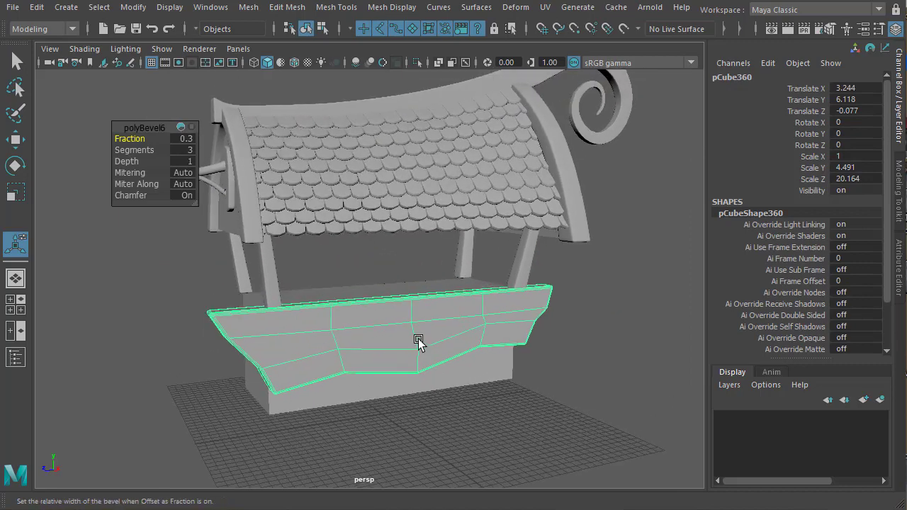
In the side view, raise all panel vertices below the top row together to make the panel shallower.
key("q")
key("F9")
key("space")
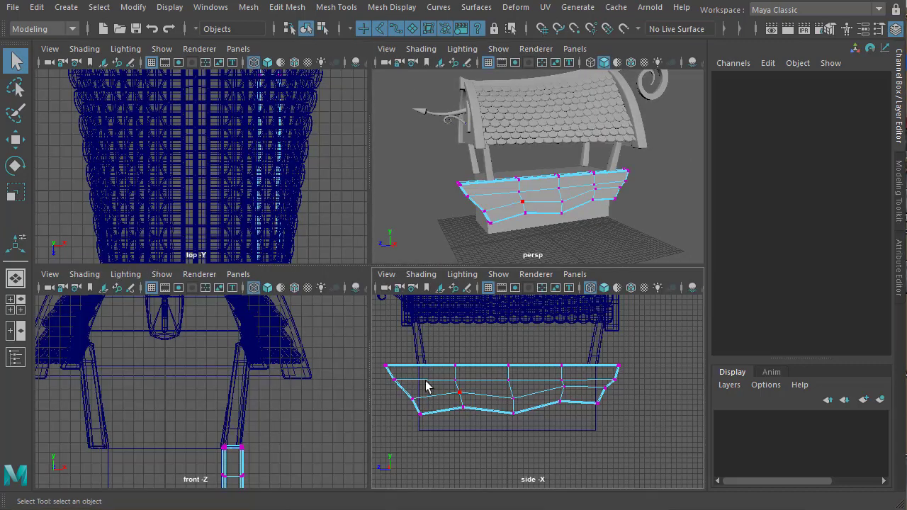
key("space")
left_click_drag(486, 361, 532, 350)
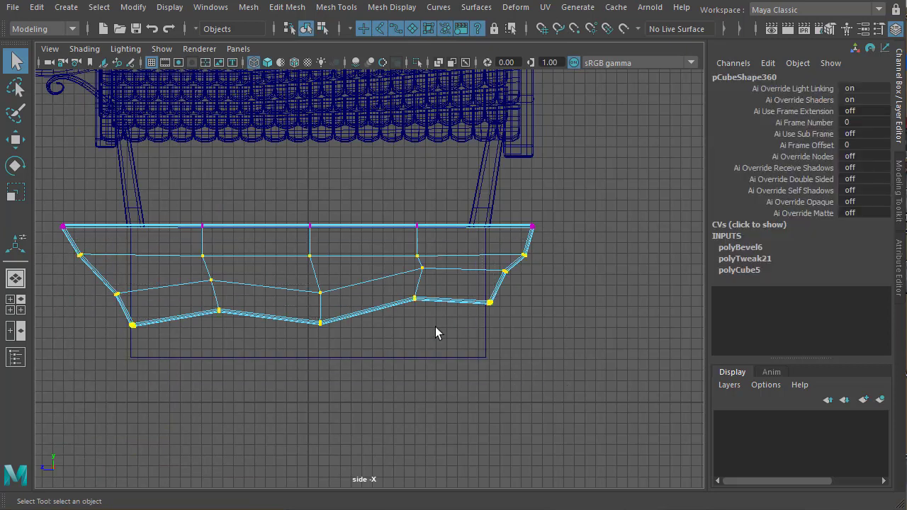
key("w")
left_click_drag(301, 217, 301, 215)
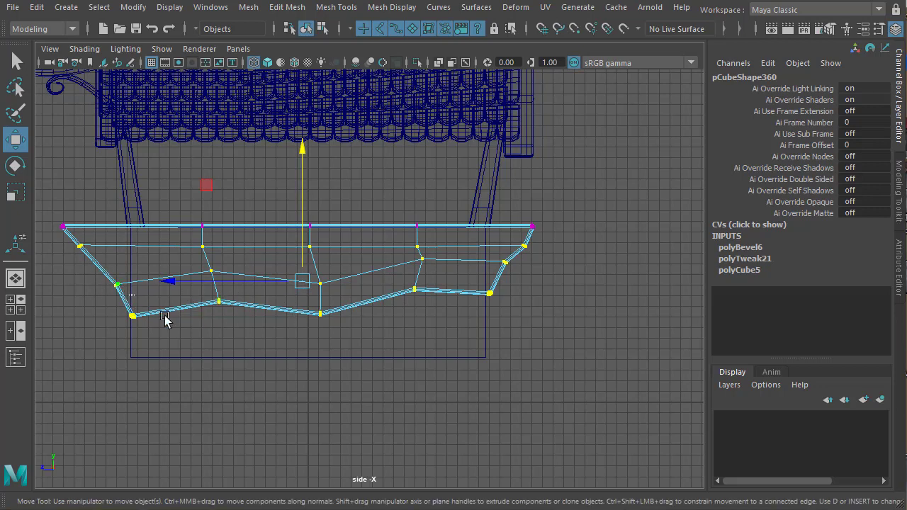
Raise the whole bottom row of the panel's vertices slightly in the side view.
left_click_drag(247, 362, 253, 363)
left_click(320, 312, "shift")
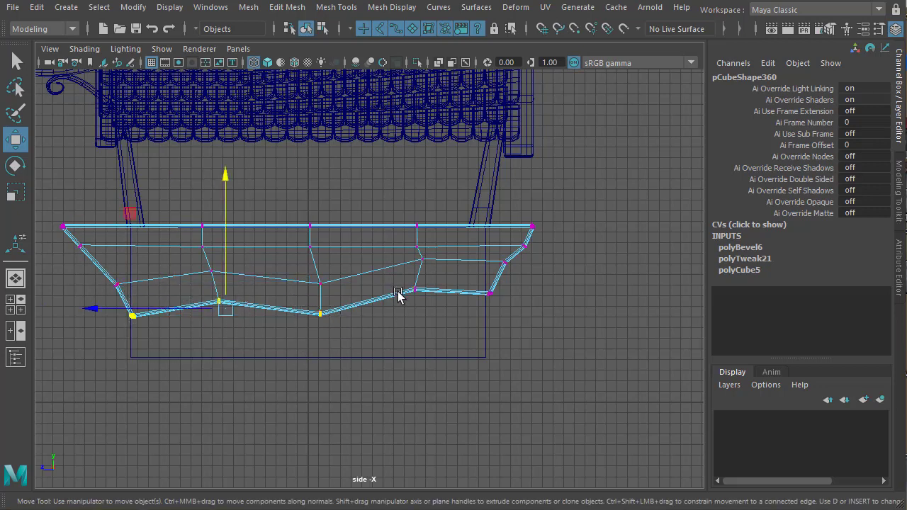
left_click(414, 290, "shift")
left_click_drag(513, 311, 514, 312, "shift")
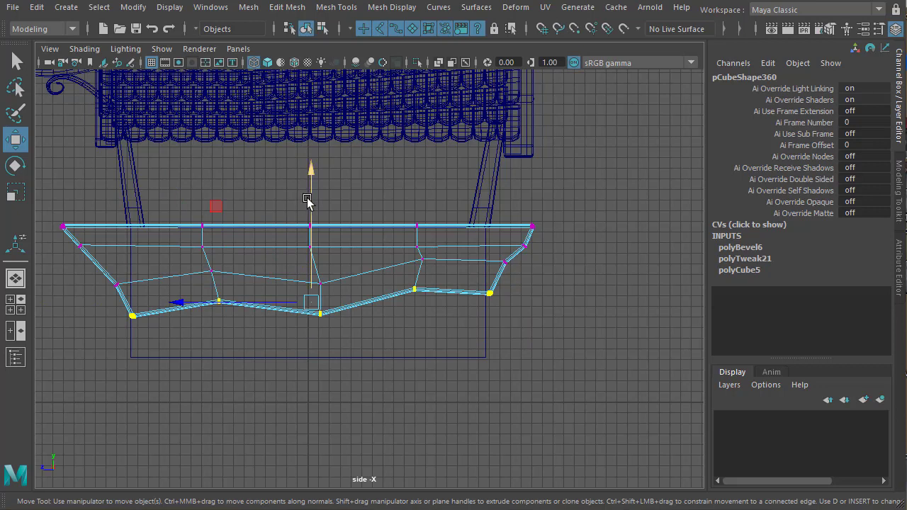
left_click_drag(307, 201, 312, 192)
Move the arrow-ornament end's middle outline vertices to form a stepped notch, and preview the panel smoothed in object mode.
left_click(117, 282)
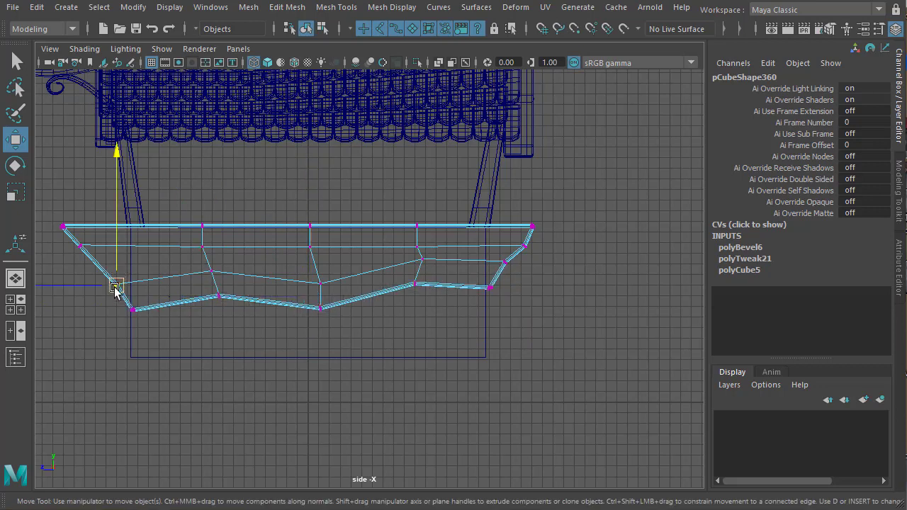
left_click_drag(118, 283, 127, 273)
left_click(80, 246)
left_click_drag(80, 246, 74, 260)
right_click_drag(213, 271, 199, 358)
key("3")
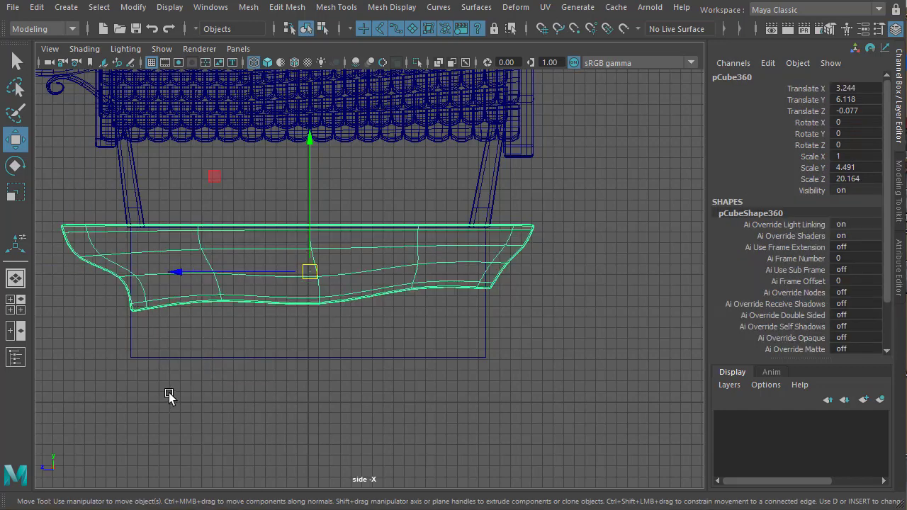
key("1")
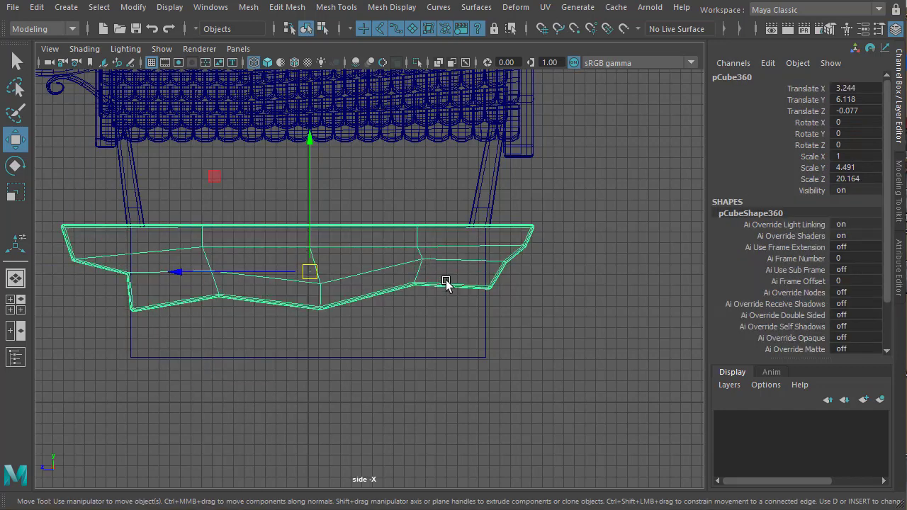
Examine the reshaped panel on the box body from the front, the end and below.
key("space")
key("space")
mouse_move(500, 309)
left_mouse_down("alt")
mouse_move(520, 314)
mouse_move(423, 302)
mouse_move(405, 309)
left_mouse_up("alt")
right_click_drag(406, 309, 535, 276, "alt")
left_click_drag(535, 275, 344, 304, "alt")
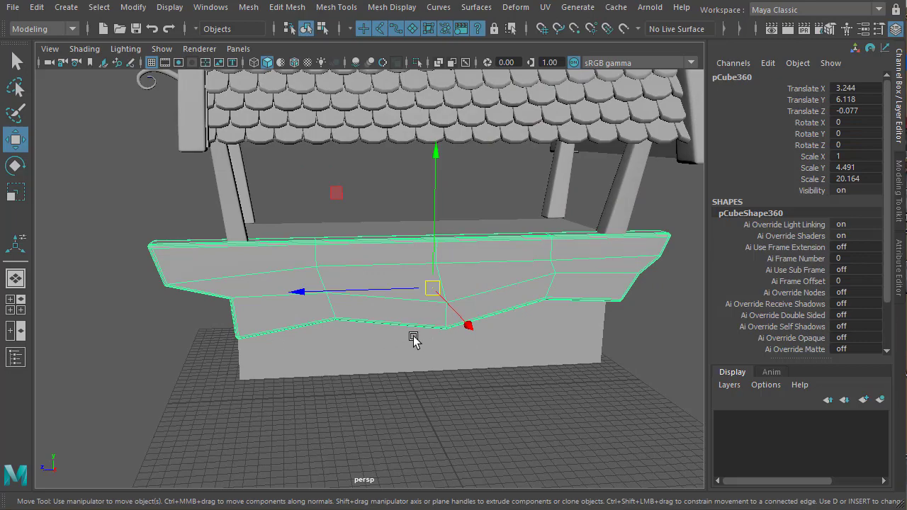
key("space")
key("space")
left_click_drag(373, 323, 429, 246, "alt")
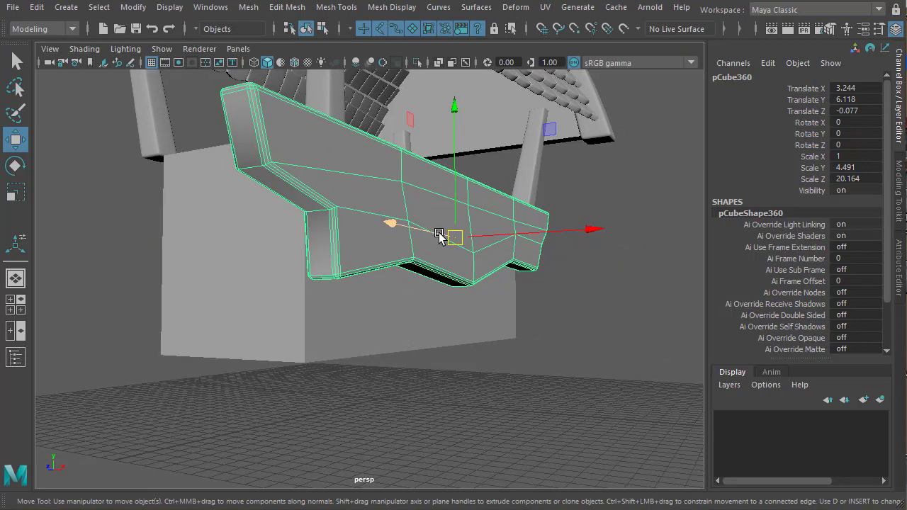
left_click_drag(456, 237, 360, 275, "alt")
Duplicate the panel down to Translate Y 1.778 and flip the copy vertically with Scale Y -4.491.
key("ctrl+d")
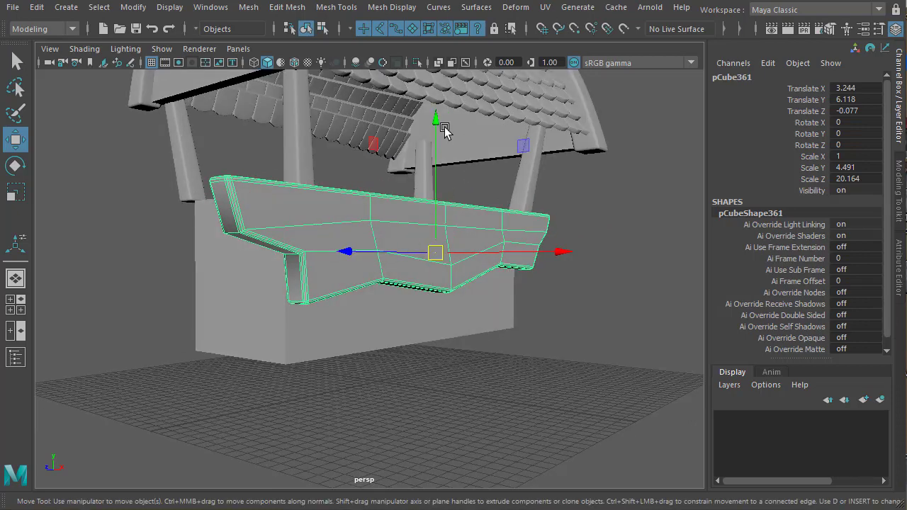
left_click_drag(435, 125, 431, 264)
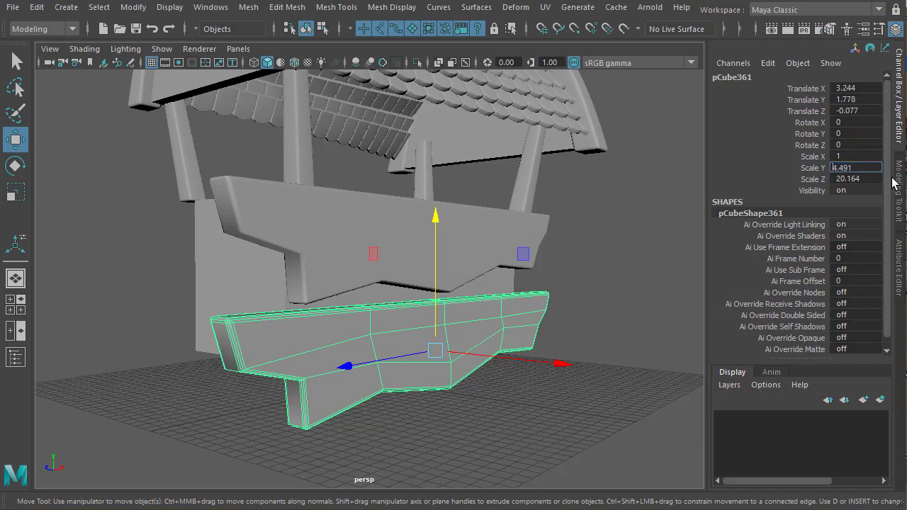
key("Return")
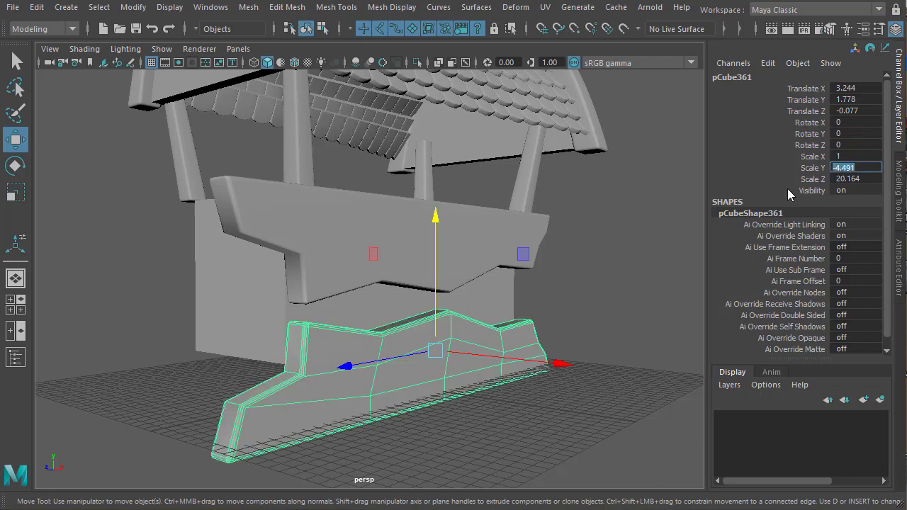
Edit the flipped lower panel's vertices in the side view and raise the upper-edge vertex second from the arrow-ornament end toward the upper panel.
left_click_drag(551, 245, 637, 223, "alt")
middle_click_drag(577, 249, 577, 213, "alt")
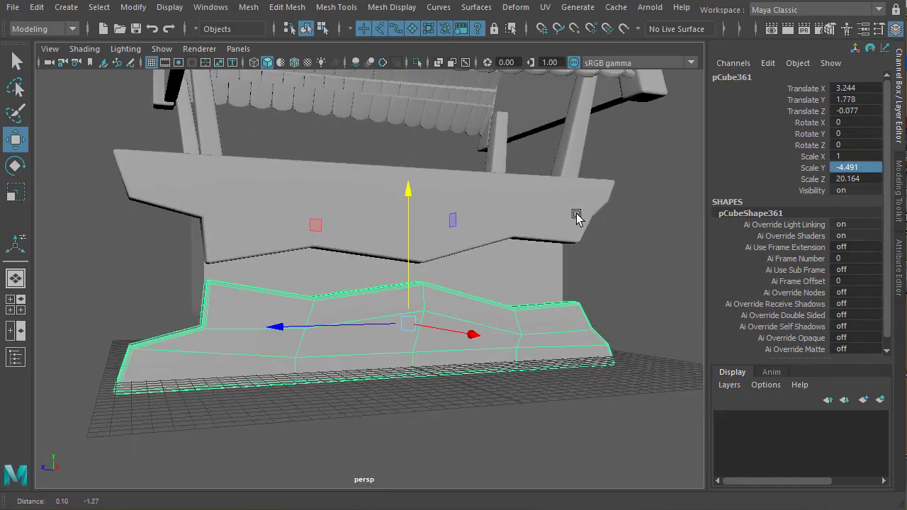
left_click_drag(577, 216, 547, 264, "alt")
key("F9")
key("space")
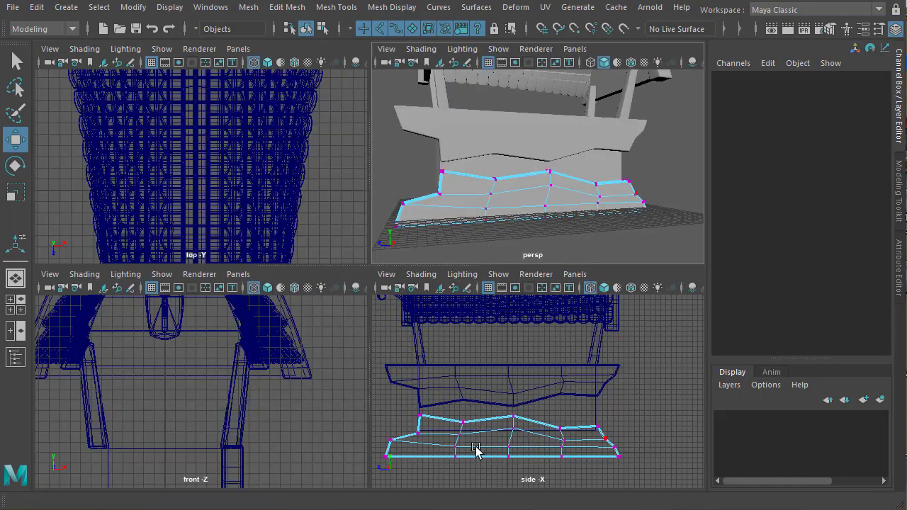
key("space")
key("f")
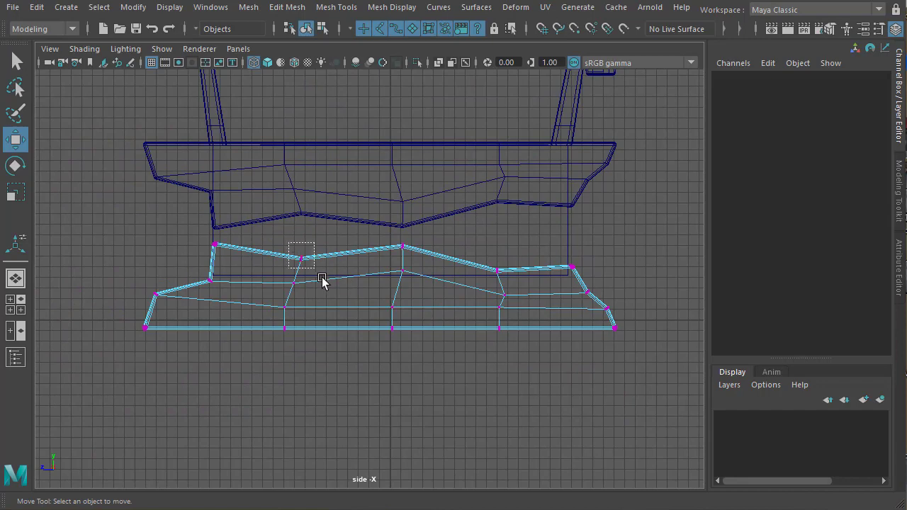
left_click_drag(322, 281, 304, 226)
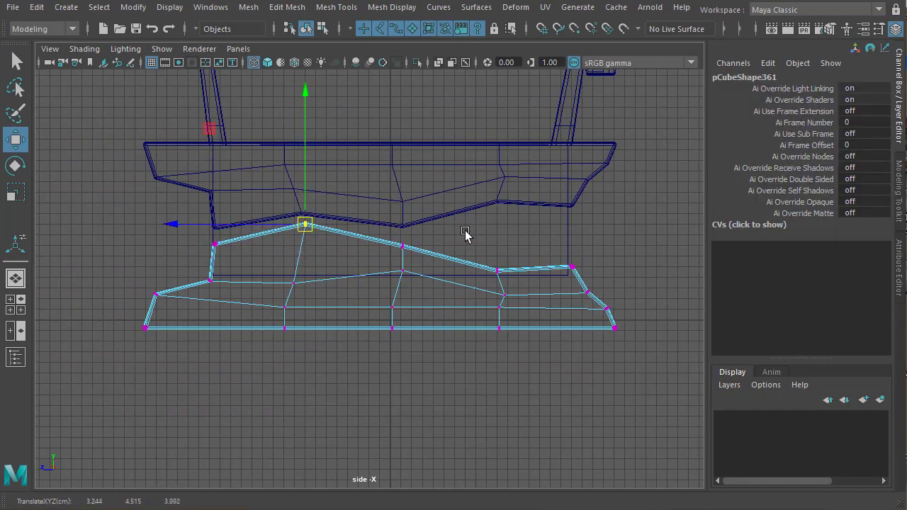
Raise the last two upper-edge vertex groups at the spiral end to just below the upper panel's outline.
left_click_drag(465, 232, 510, 283)
left_click_drag(501, 270, 502, 219)
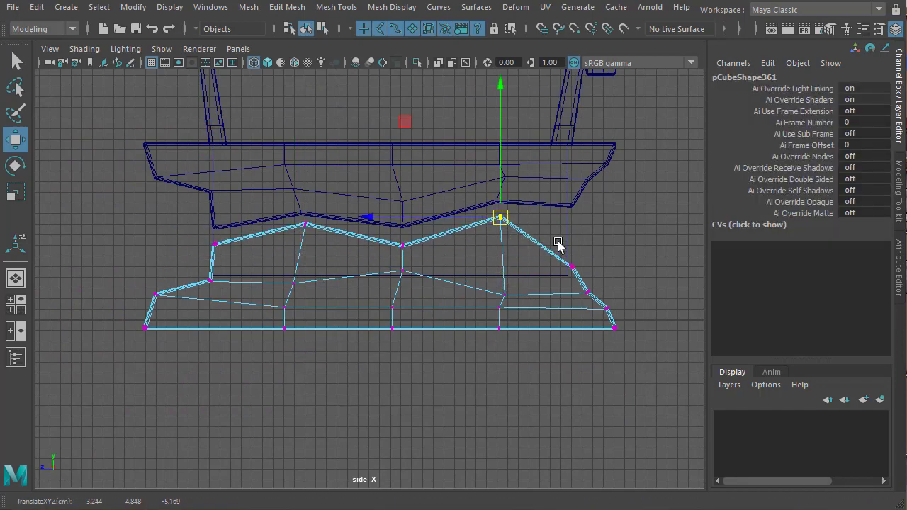
left_click(572, 268)
left_click_drag(573, 267, 574, 219)
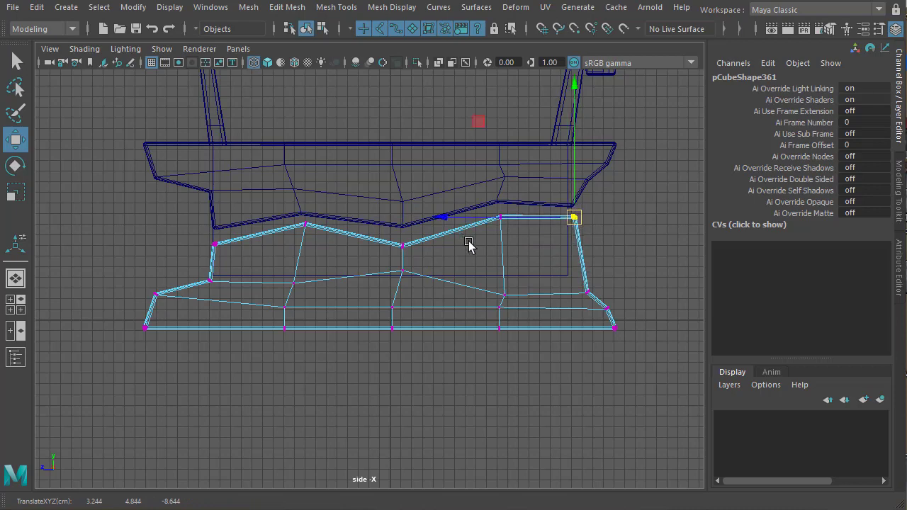
Fit the lower panel's upper-edge vertices one by one against the upper panel's zigzag edge, leaving only a narrow seam.
right_click_drag(469, 243, 430, 324, "alt")
middle_click_drag(429, 324, 185, 397, "alt")
right_click_drag(184, 396, 484, 338, "alt")
middle_click_drag(484, 339, 522, 358, "alt")
left_click_drag(451, 289, 444, 277)
left_click_drag(319, 321, 277, 284)
left_click_drag(290, 290, 287, 268)
middle_click_drag(278, 297, 424, 312, "alt")
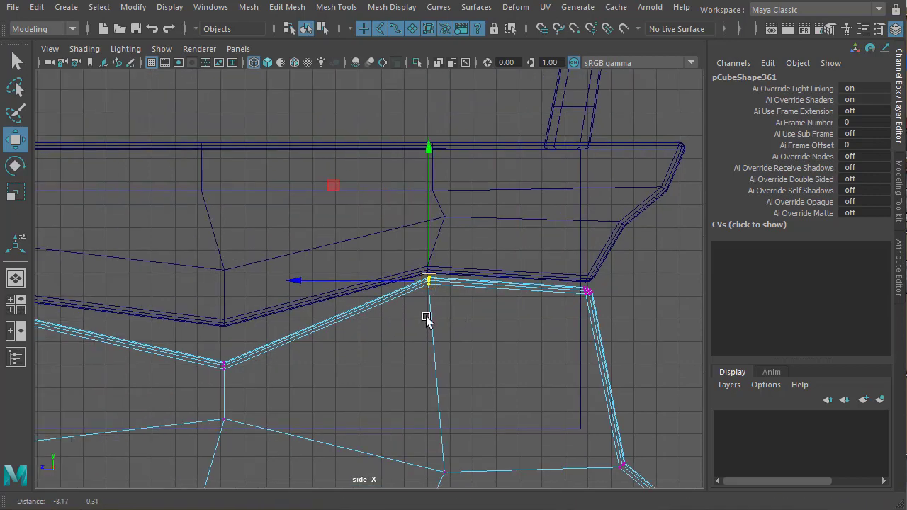
left_click_drag(194, 351, 229, 342)
middle_click_drag(287, 358, 504, 360, "alt")
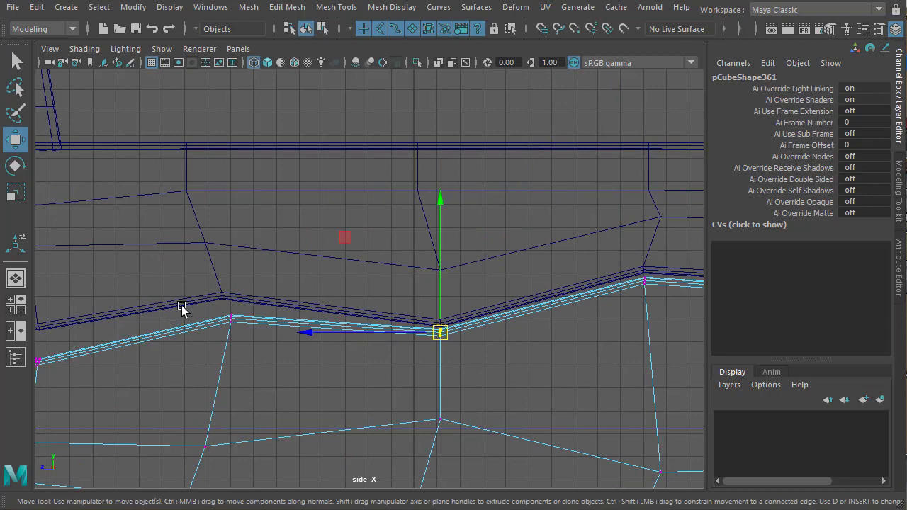
left_click_drag(189, 306, 222, 305)
middle_click_drag(222, 343, 406, 333, "alt")
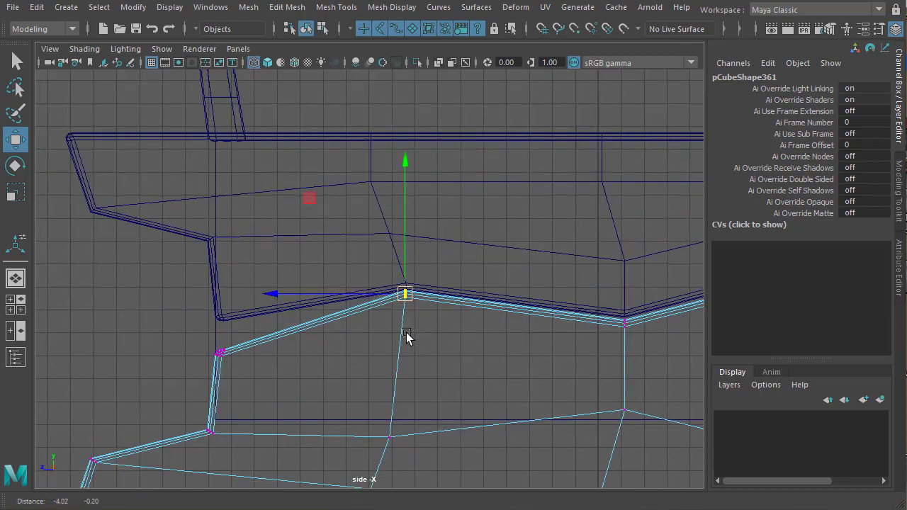
mouse_move(211, 330)
left_mouse_down()
mouse_move(224, 362)
mouse_move(220, 329)
left_mouse_up()
middle_click_drag(346, 403, 325, 297, "alt")
Pull the lower panel's bottom corner vertices inward at the arrow-ornament end to form a notched profile, adjusting the neighbouring bottom vertices.
right_click_drag(284, 309, 213, 322, "alt")
middle_click_drag(307, 332, 241, 324, "alt")
left_click_drag(76, 301, 122, 381)
left_click_drag(110, 347, 232, 363)
key("ctrl+z")
middle_click_drag(361, 389, 142, 367, "alt")
right_click_drag(461, 362, 430, 365, "alt")
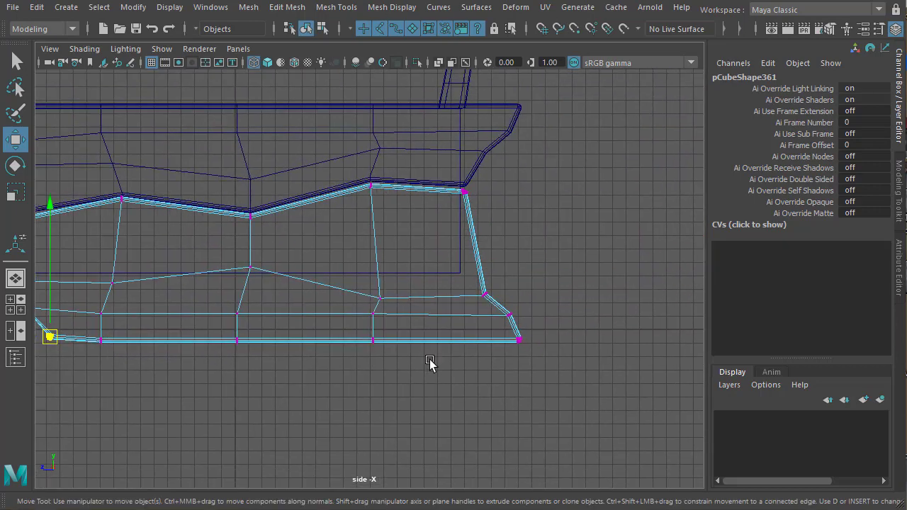
middle_click_drag(429, 364, 462, 394, "alt")
middle_click_drag(134, 392, 324, 407, "alt")
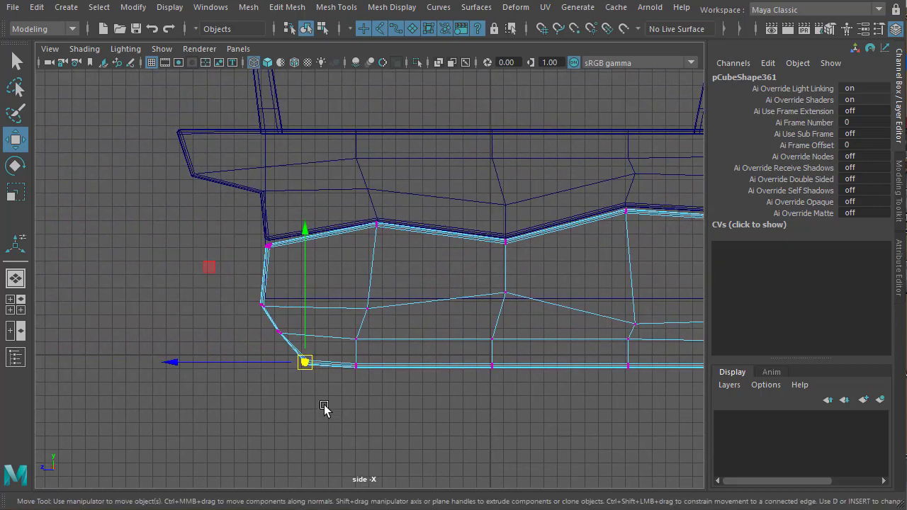
left_click_drag(305, 362, 272, 362)
left_click_drag(348, 324, 358, 354)
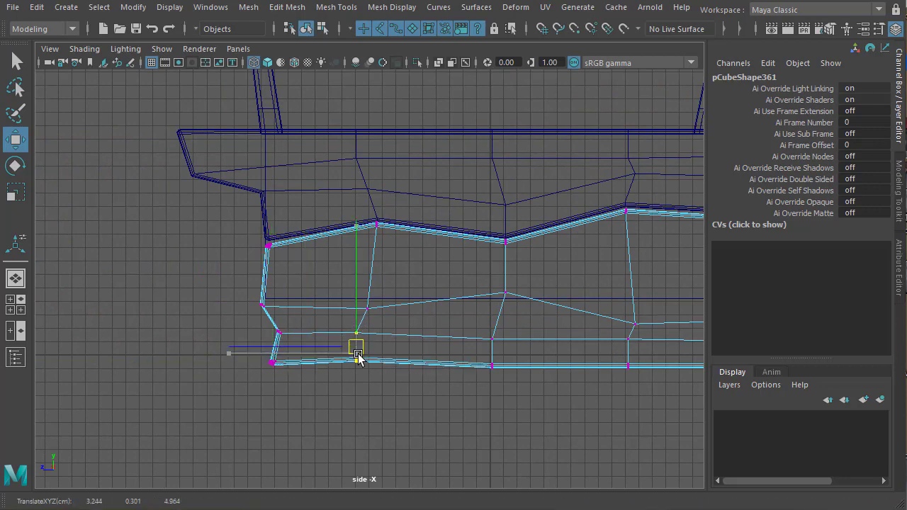
Raise the spiral end's middle outline vertices and shift them sideways to form a slanted step above a vertical lower edge.
middle_click_drag(399, 308, 112, 254, "alt")
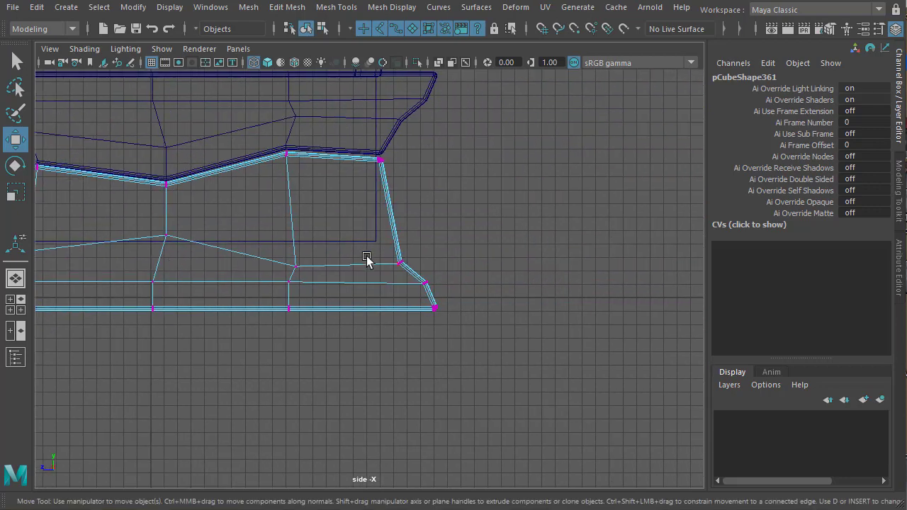
middle_click_drag(379, 281, 518, 299, "alt")
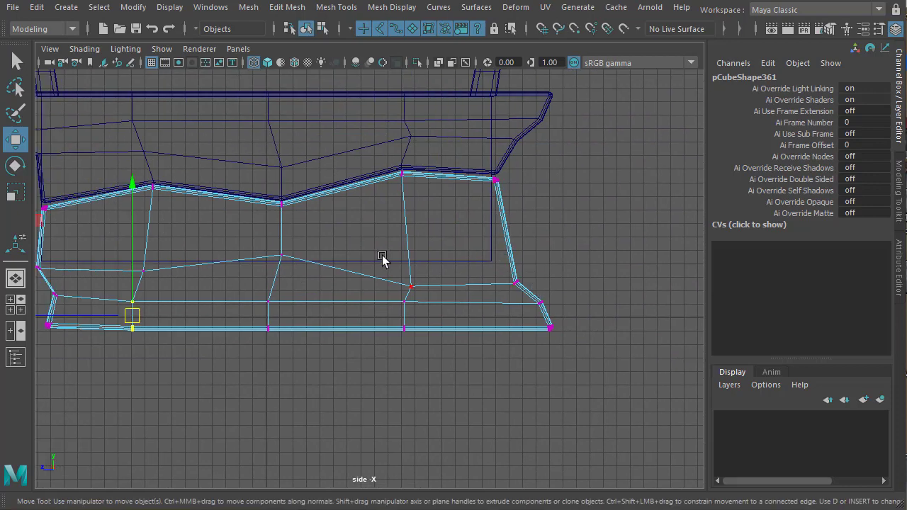
left_click_drag(503, 294, 530, 297)
left_click_drag(464, 285, 467, 251)
middle_click_drag(485, 304, 575, 235, "alt")
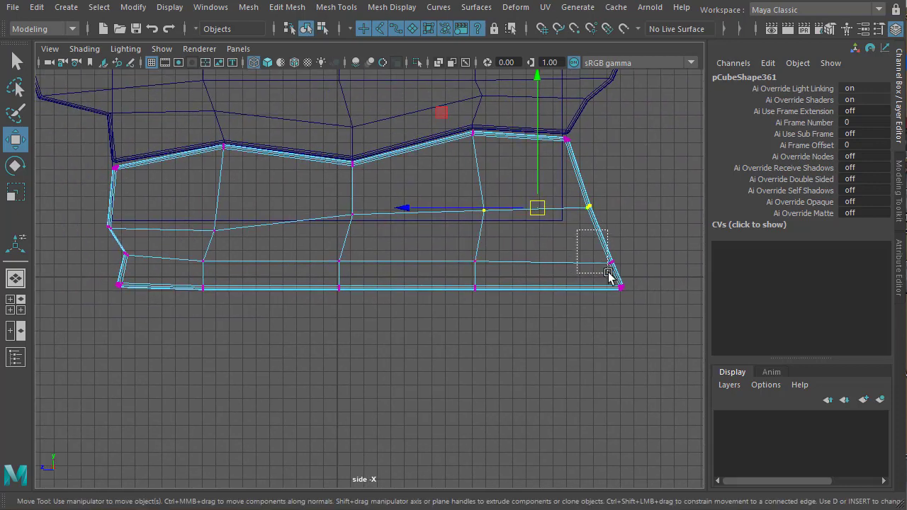
left_click_drag(608, 273, 620, 227)
mouse_move(590, 183)
left_mouse_down()
mouse_move(604, 229)
mouse_move(581, 198)
left_mouse_up()
Move the lower panel's inner vertices on its lowest interior row slightly up and toward the spiral end to even the edge flow.
left_click(474, 260)
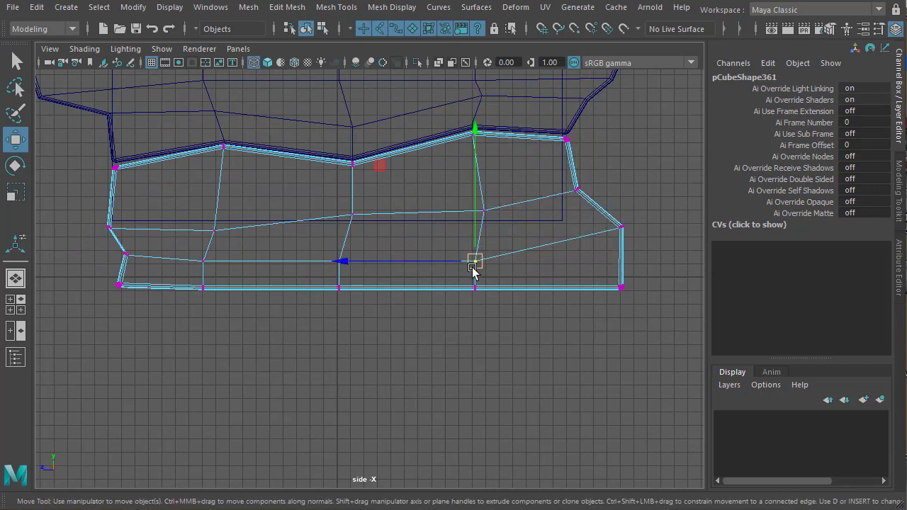
mouse_move(476, 263)
left_mouse_down()
mouse_move(492, 263)
mouse_move(487, 249)
left_mouse_up()
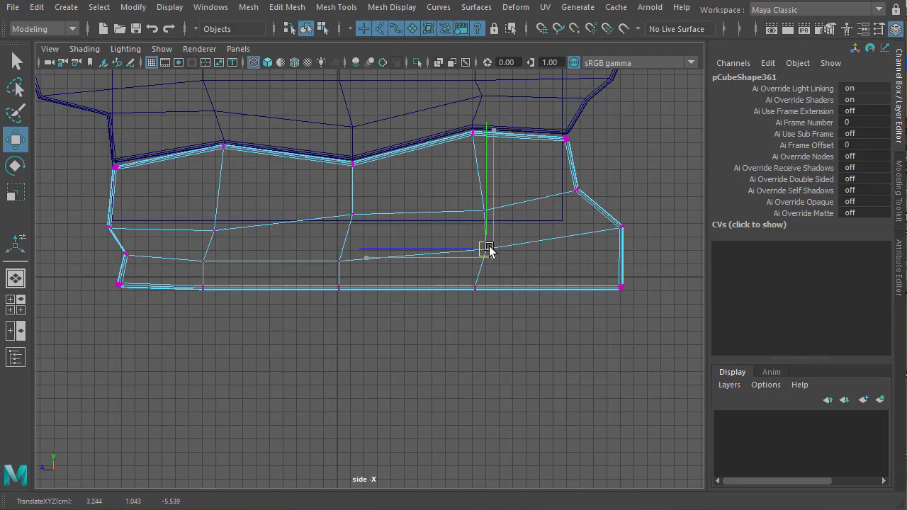
left_click(339, 262)
left_click_drag(339, 264, 350, 257)
scroll(366, 284, "down", 4)
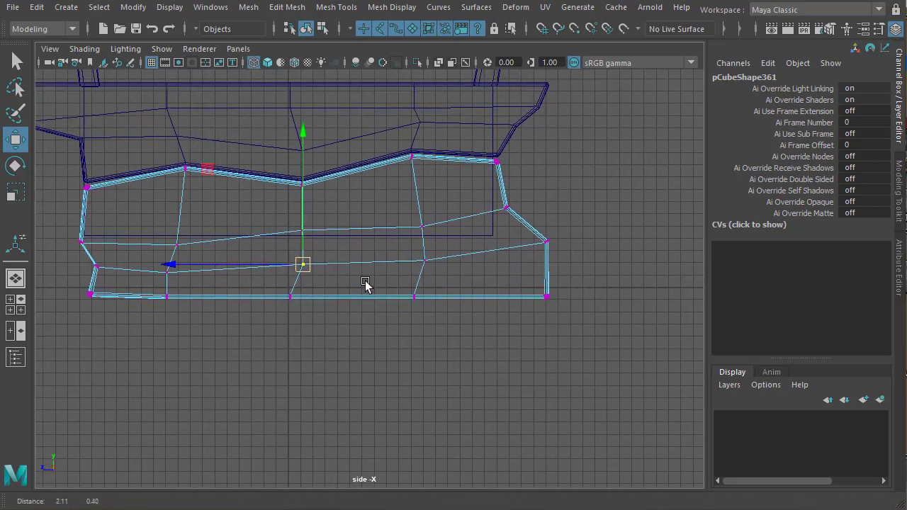
mouse_move(346, 224)
middle_mouse_down("alt")
mouse_move(364, 311)
mouse_move(490, 278)
middle_mouse_up("alt")
Examine the reshaped lower panel against the upper panel and roof in the perspective view.
key("space")
key("space")
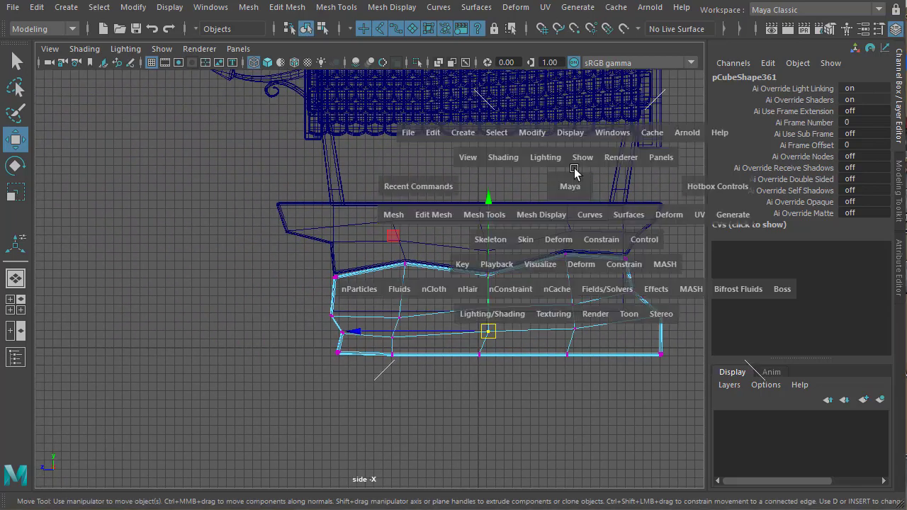
left_click_drag(402, 307, 251, 272, "alt")
middle_click_drag(416, 283, 567, 282, "alt")
right_click_drag(567, 282, 312, 267, "alt")
left_click_drag(312, 266, 433, 322, "alt")
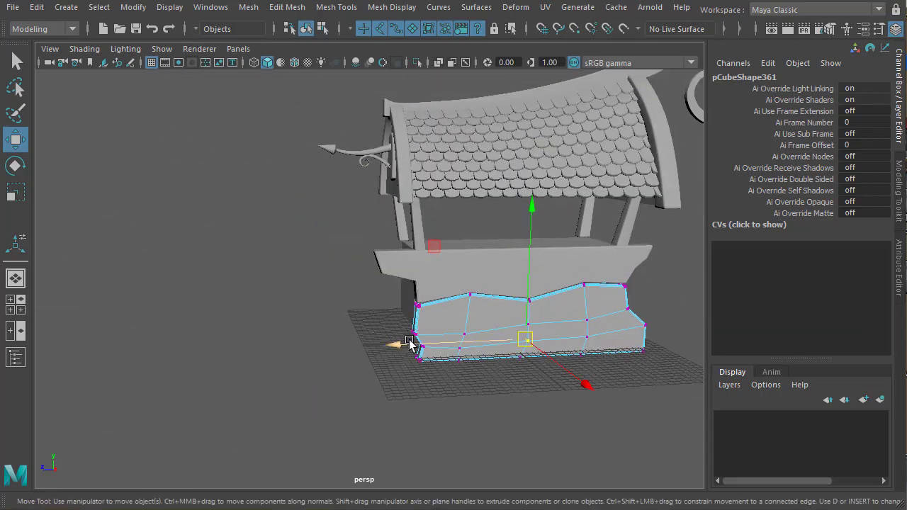
middle_click_drag(422, 380, 393, 304, "alt")
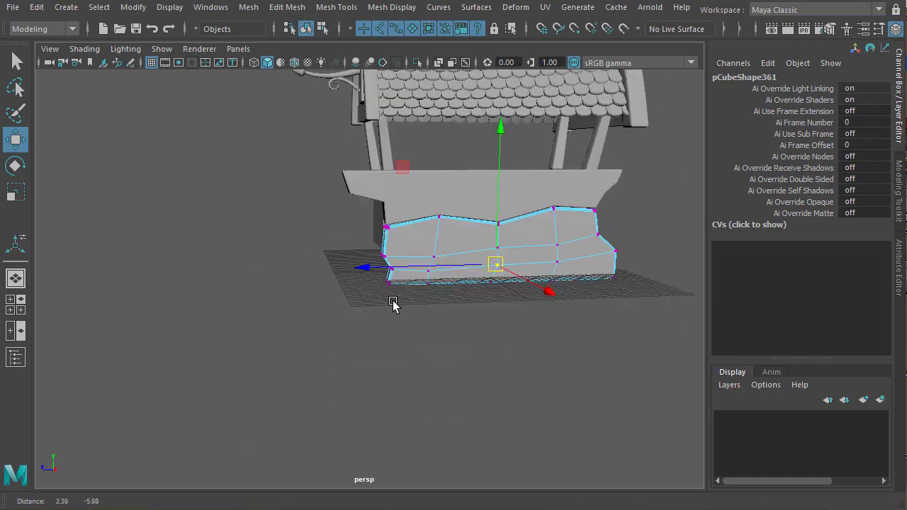
right_click_drag(368, 294, 403, 320, "alt")
middle_click_drag(404, 320, 350, 356, "alt")
right_click_drag(401, 364, 429, 356, "alt")
middle_click_drag(427, 352, 337, 354, "alt")
left_click_drag(336, 354, 208, 356, "alt")
Raise all the lower panel's vertices beneath its upper edge together in the side view to shorten the panel.
key("space")
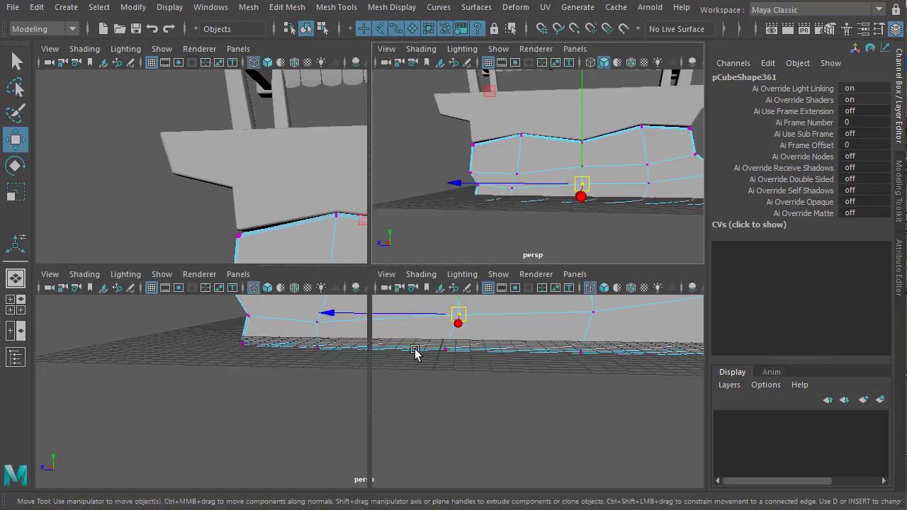
key("space")
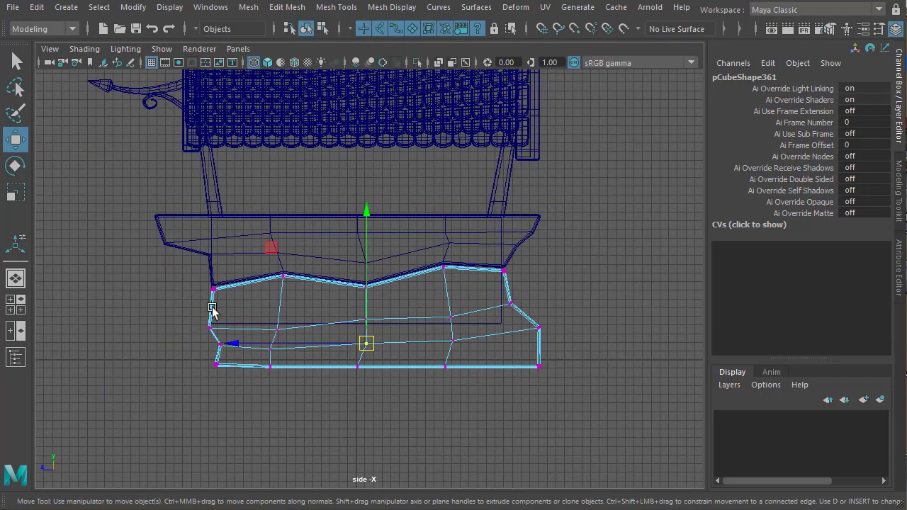
left_click_drag(211, 298, 650, 456)
left_click_drag(372, 241, 372, 224)
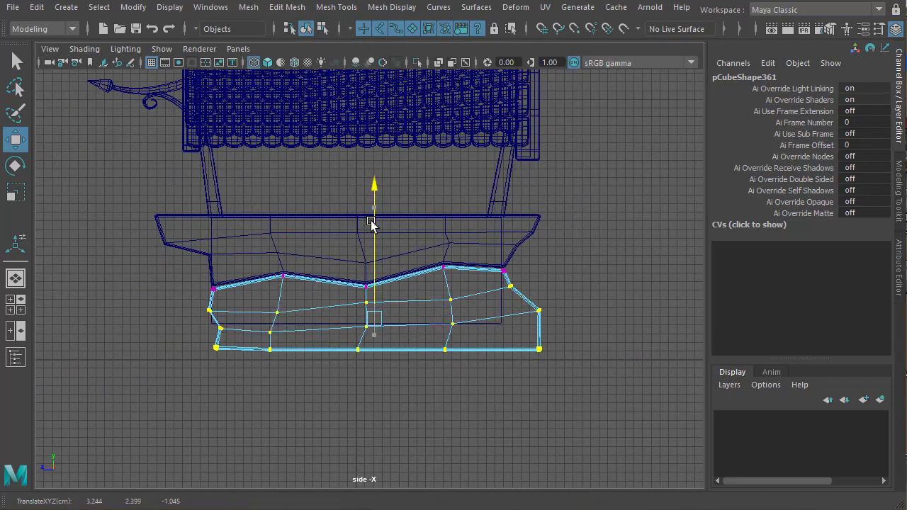
scroll(510, 344, "down", 10)
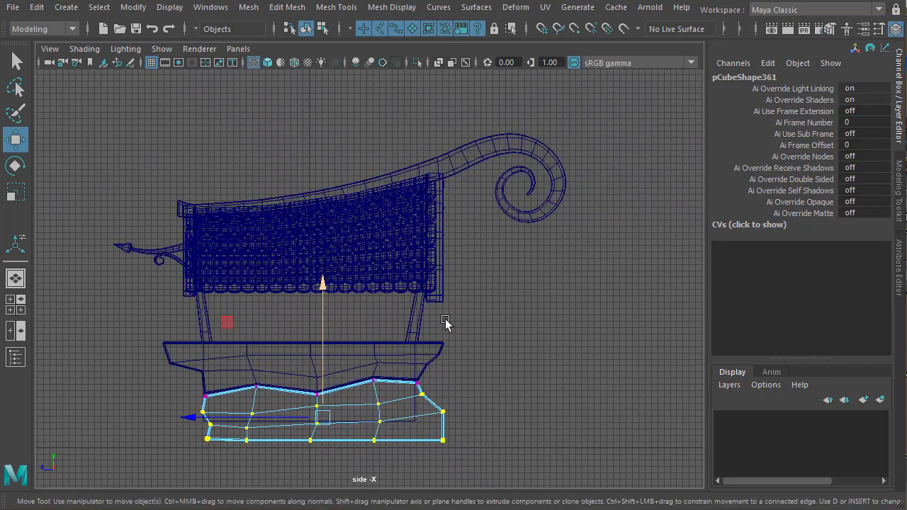
Return to object mode and examine the two stacked side panels in proportion to the whole house.
key("space")
right_click_drag(592, 204, 469, 250, "alt")
left_click_drag(469, 250, 584, 160, "alt")
left_click(577, 183)
right_click_drag(584, 160, 523, 182, "alt")
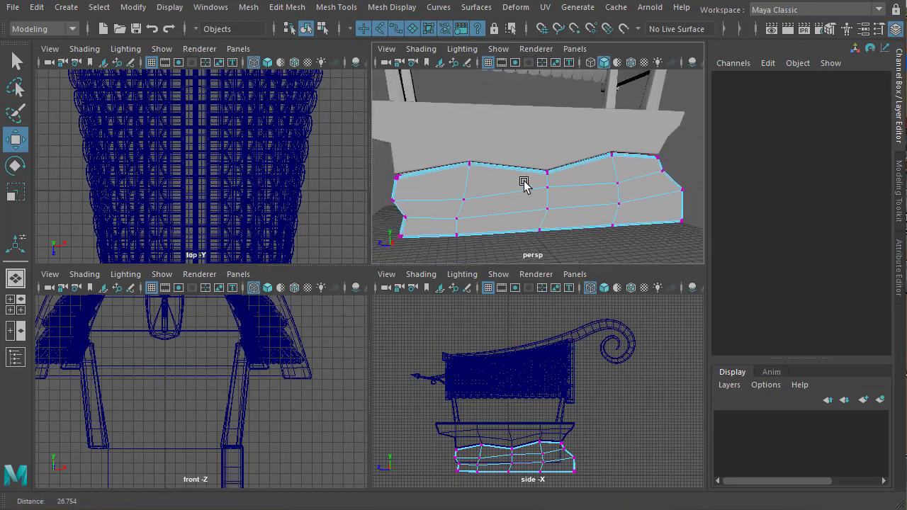
middle_click_drag(523, 182, 564, 193, "alt")
left_click(553, 174)
scroll(629, 217, "down", 5)
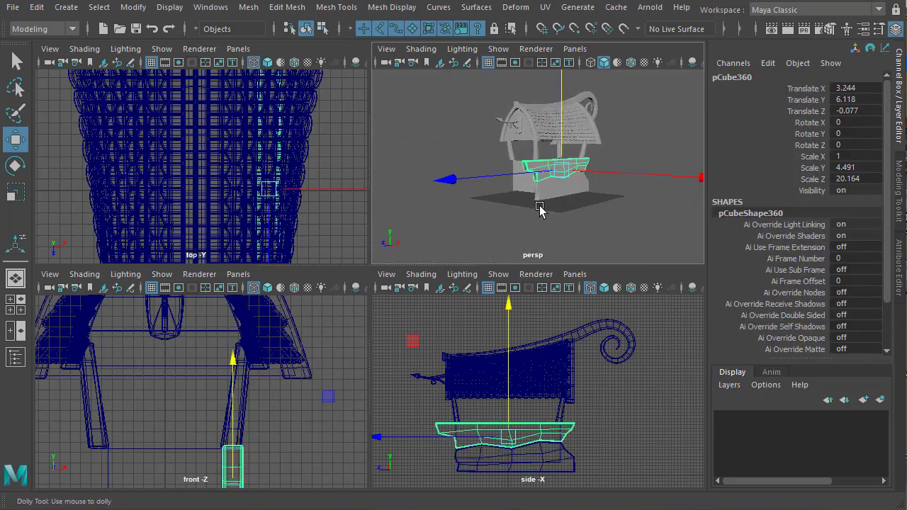
scroll(546, 202, "up", 5)
left_click_drag(571, 204, 578, 219, "alt")
right_click_drag(578, 219, 536, 217, "alt")
left_click_drag(537, 217, 504, 229, "alt")
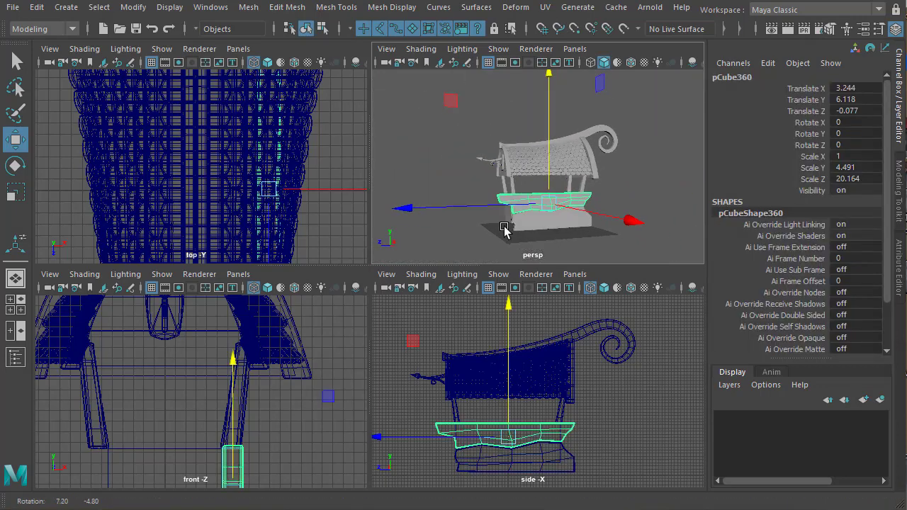
right_click_drag(504, 229, 603, 262, "alt")
middle_click_drag(604, 262, 592, 181, "alt")
left_click(607, 227)
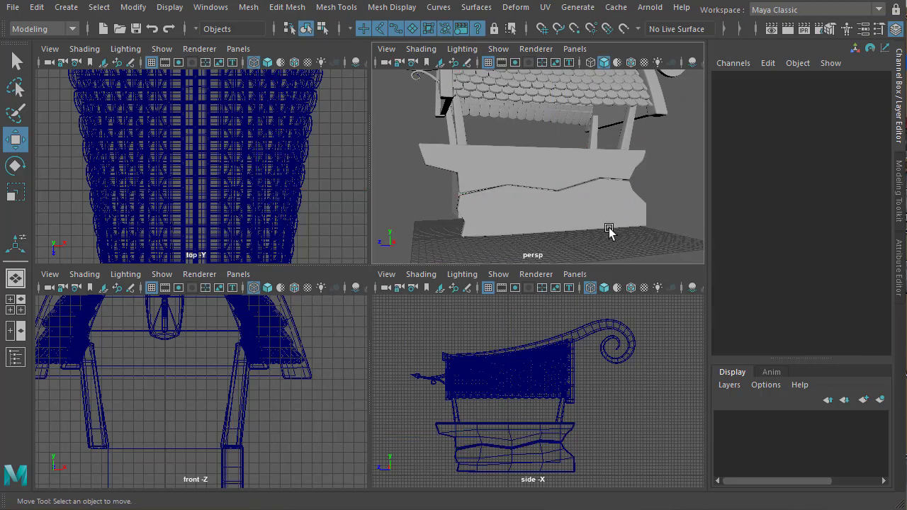
Inspect the zigzag seam between the upper and lower panels up close.
left_click_drag(583, 197, 571, 225, "alt")
right_click_drag(570, 225, 674, 234, "alt")
middle_click_drag(673, 234, 658, 160, "alt")
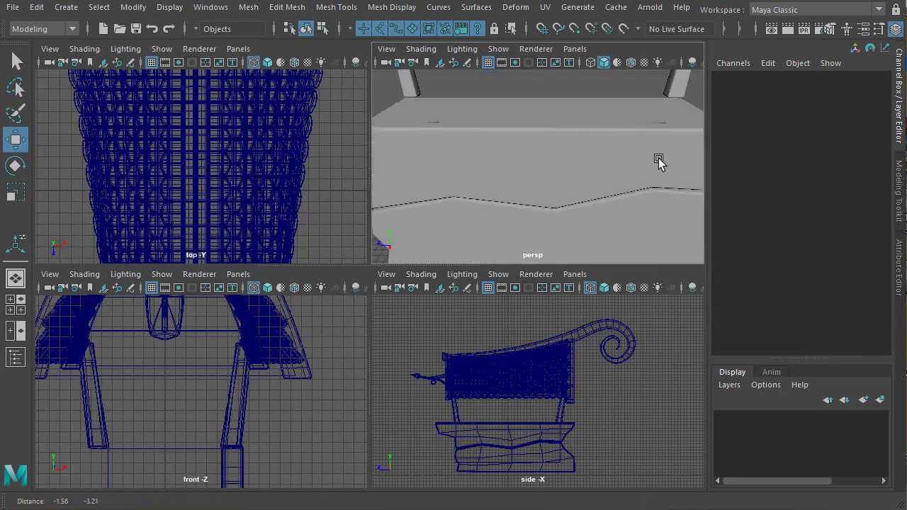
left_click_drag(659, 179, 531, 166, "alt")
scroll(646, 144, "down", 3)
scroll(565, 189, "up", 3)
middle_click_drag(565, 188, 578, 203, "alt")
scroll(579, 184, "down", 2)
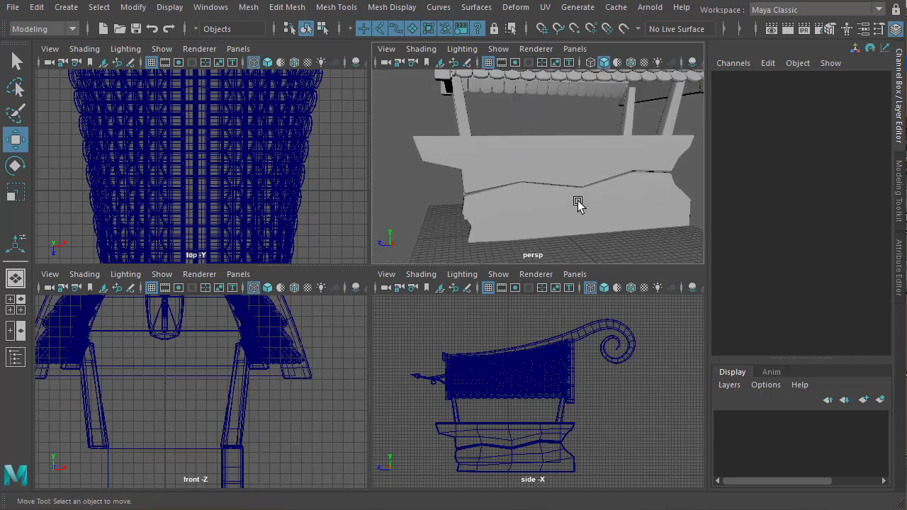
Select the lower panel and examine its notched end, bevels and outline from several angles.
left_click_drag(577, 203, 623, 207, "alt")
left_click(597, 208)
scroll(624, 207, "up", 2)
middle_click_drag(623, 206, 693, 170, "alt")
scroll(638, 189, "up", 3)
middle_click_drag(638, 188, 634, 205, "alt")
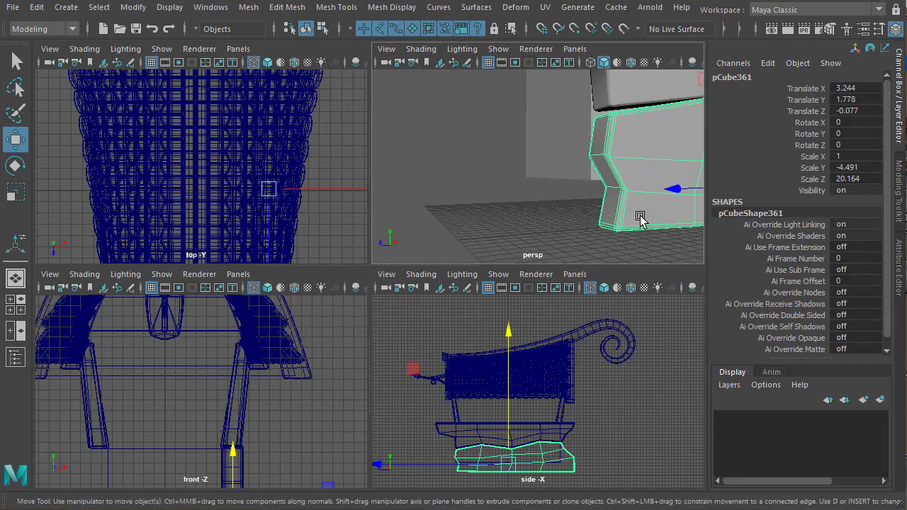
left_click_drag(640, 218, 578, 185, "alt")
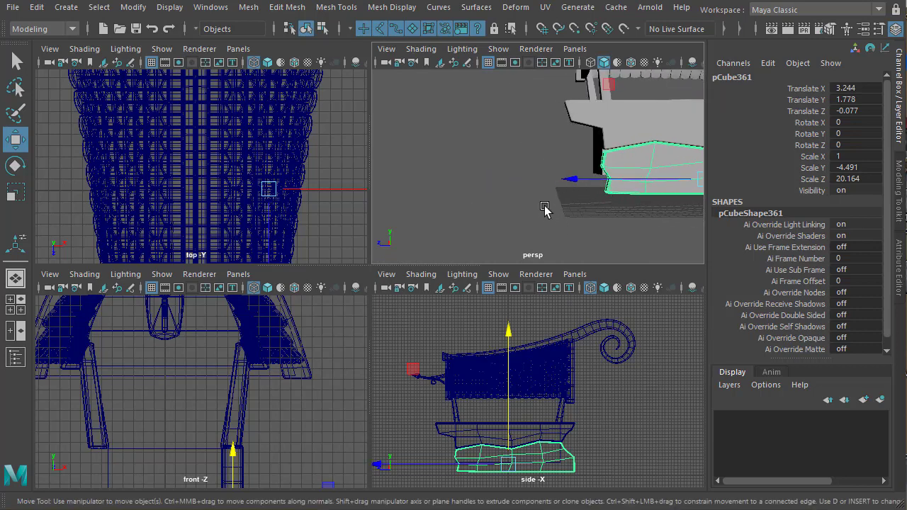
left_click_drag(646, 190, 536, 172, "alt")
key("space")
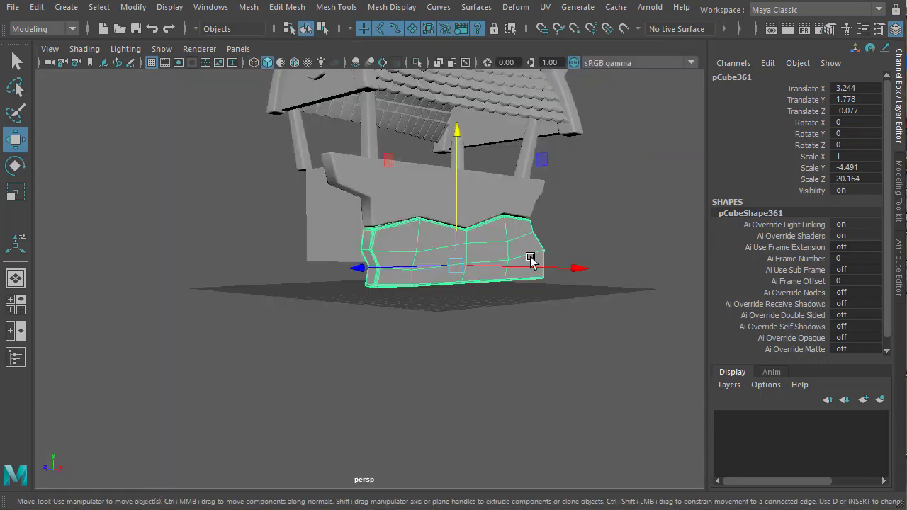
left_click_drag(530, 248, 492, 241, "alt")
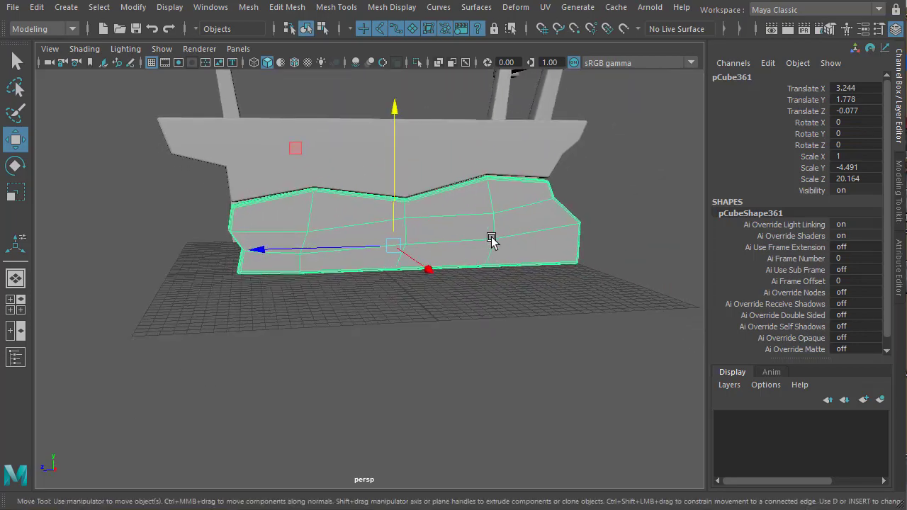
Deselect the lower side panel and create a polygon cylinder at the scene origin.
left_click_drag(249, 296, 296, 296, "alt")
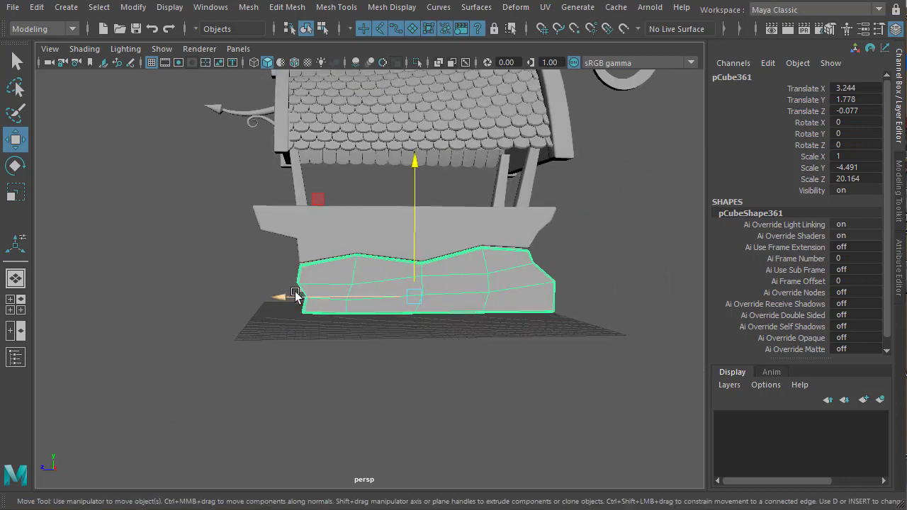
left_click_drag(399, 296, 464, 370, "alt")
left_click(463, 371)
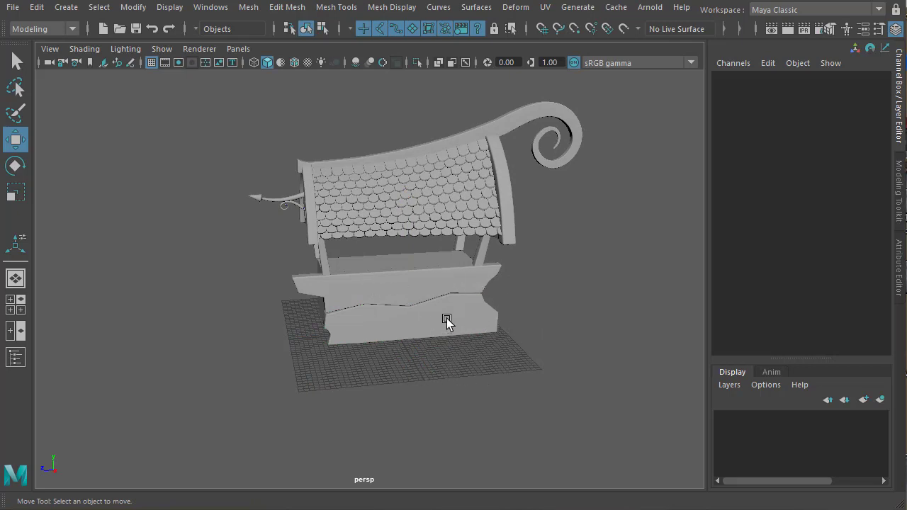
left_click_drag(352, 304, 392, 280, "alt")
left_click(66, 8)
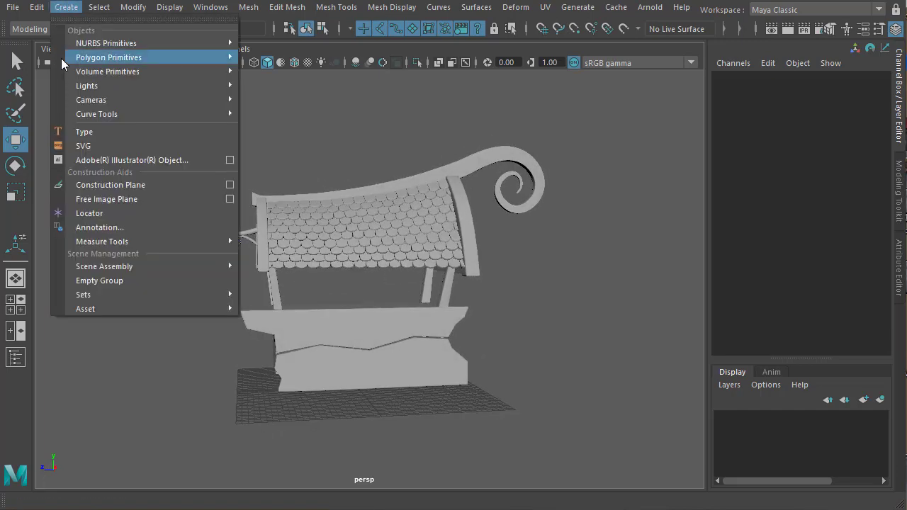
mouse_move(71, 58)
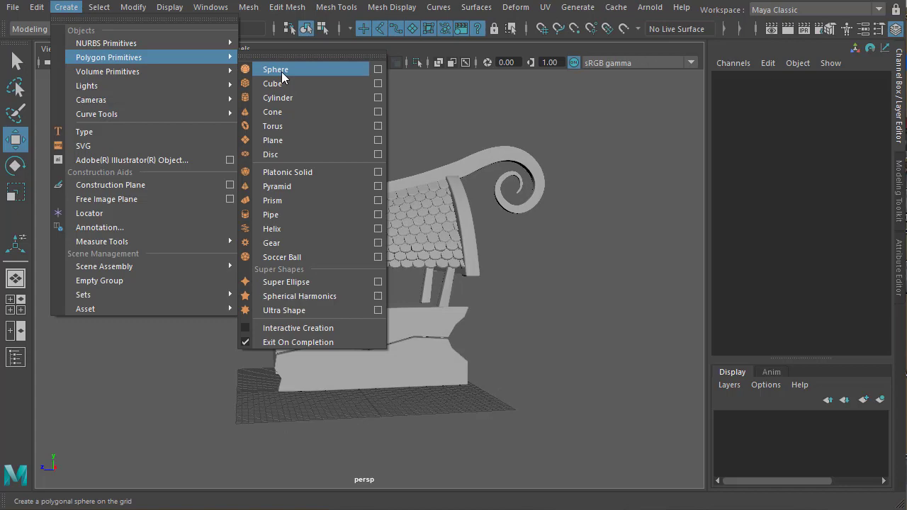
left_click(274, 99)
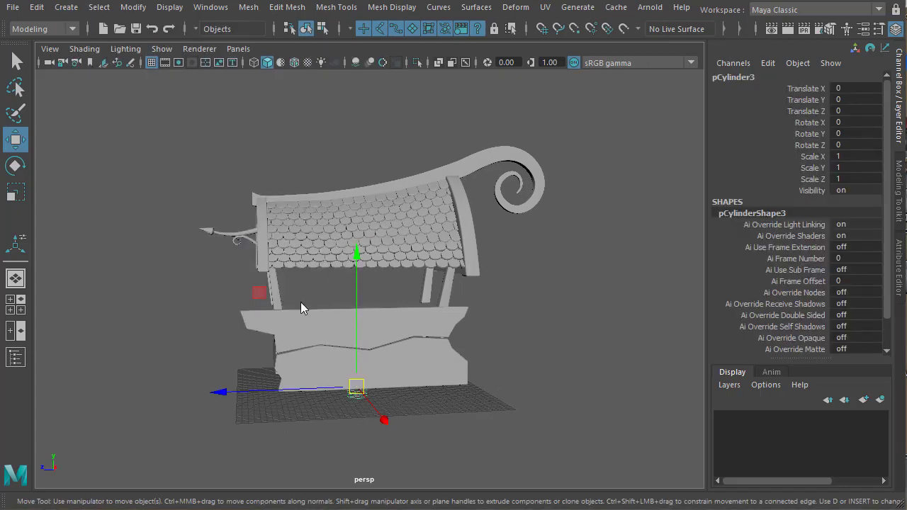
Turn the new cylinder onto its side with Rotate Z set to 90 so its round cap faces sideways.
key("space")
key("space")
key("e")
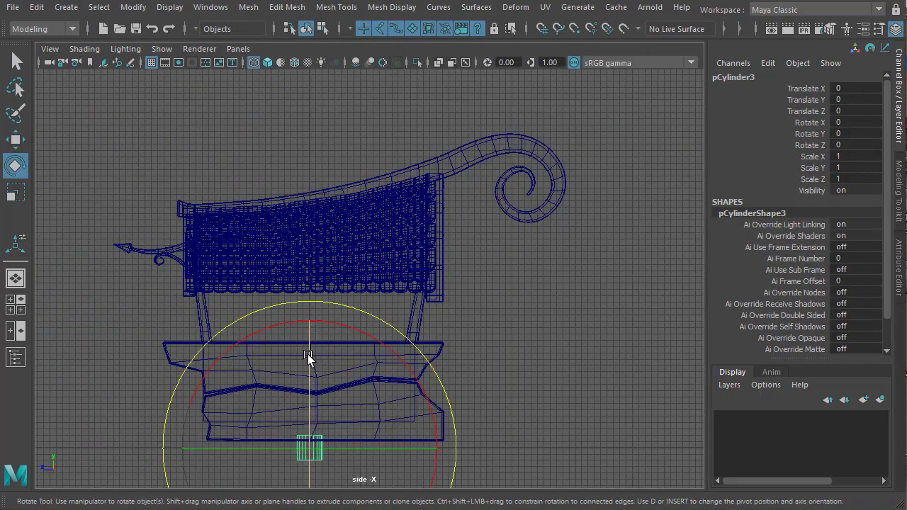
left_click_drag(307, 361, 314, 474)
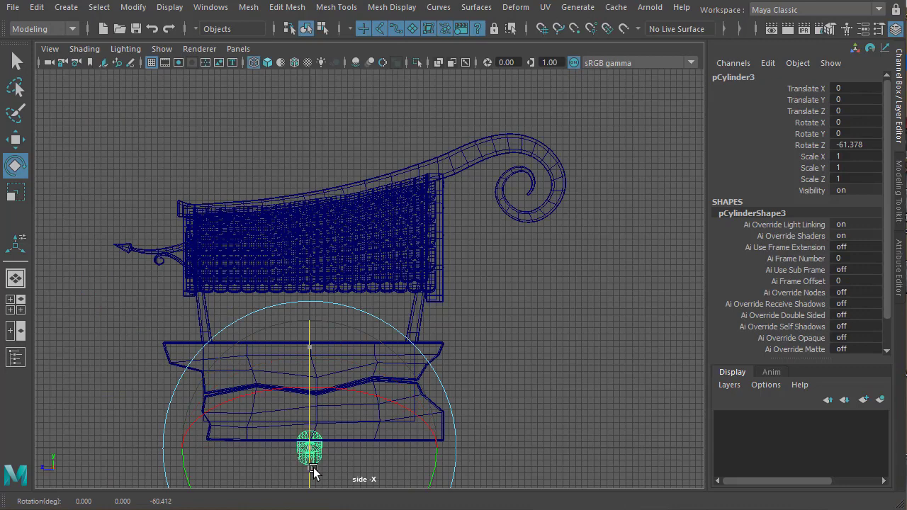
left_click(862, 145)
type("90")
key("Return")
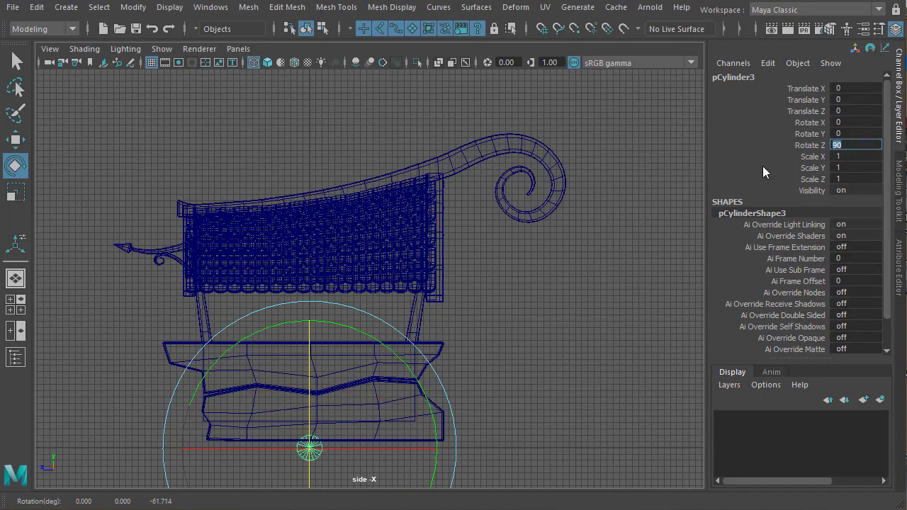
Scale the cylinder up uniformly to about 2.26 in the side view.
middle_click_drag(513, 380, 507, 294, "alt")
right_click_drag(507, 294, 582, 292, "alt")
middle_click_drag(582, 292, 592, 288, "alt")
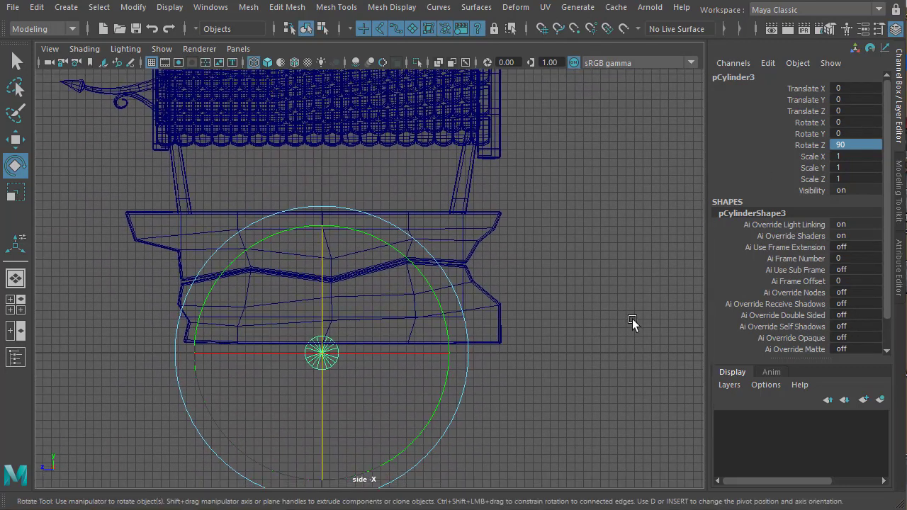
key("w")
key("e")
key("r")
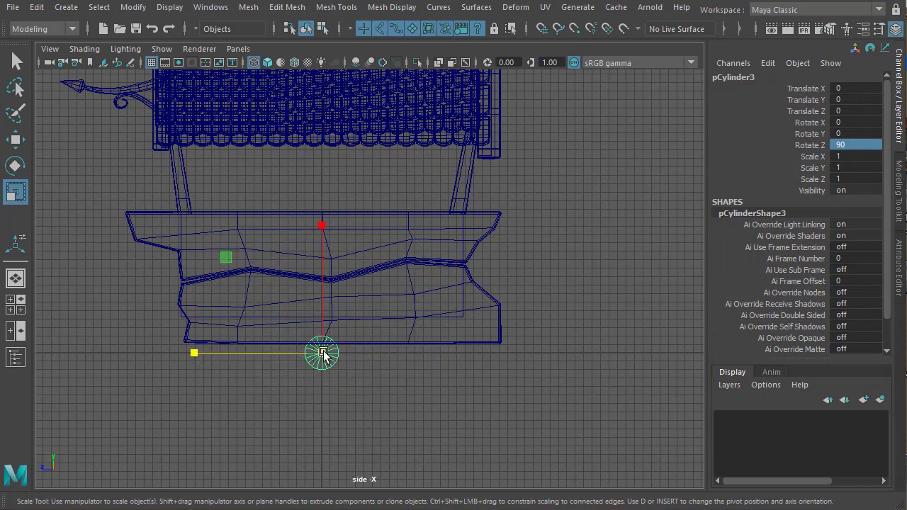
left_click_drag(323, 353, 383, 359)
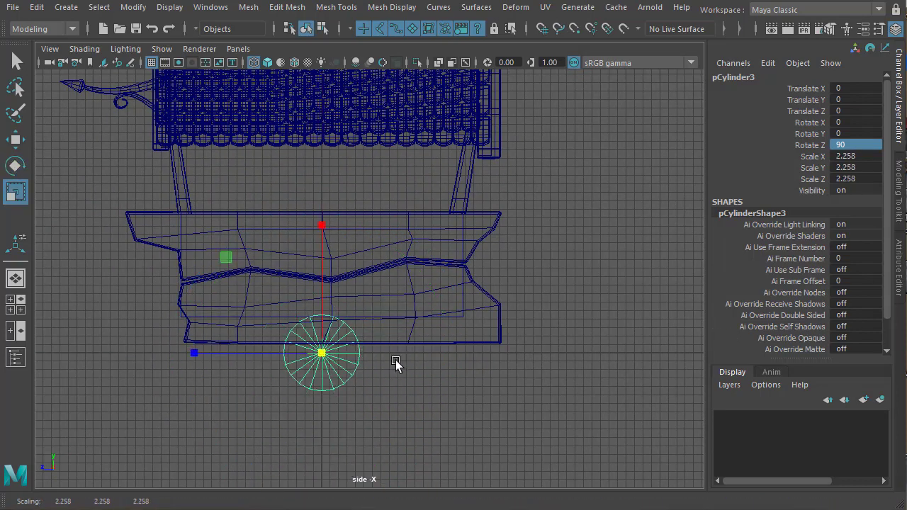
Flatten the cylinder along its axis in the front view into a disc with Scale Y about 0.53.
key("space")
key("space")
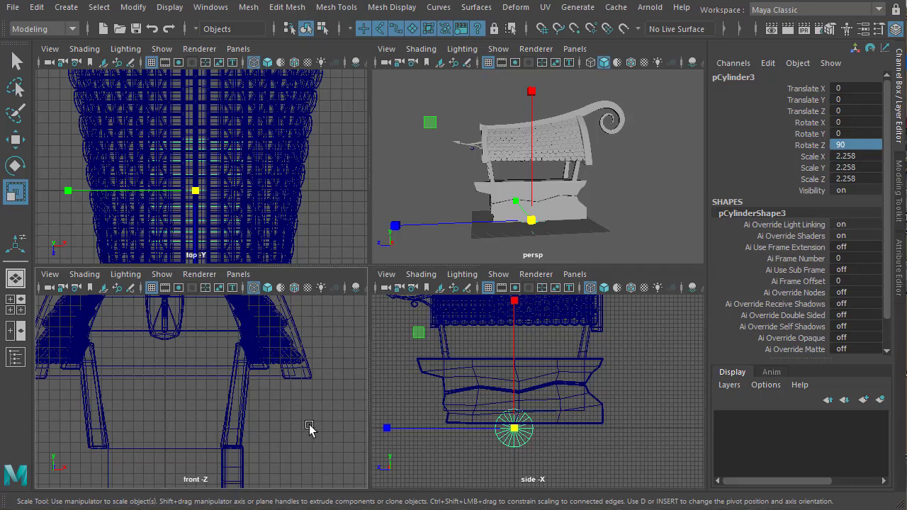
middle_click_drag(306, 389, 273, 252, "alt")
right_click_drag(411, 338, 255, 362, "alt")
middle_click_drag(289, 307, 284, 224, "alt")
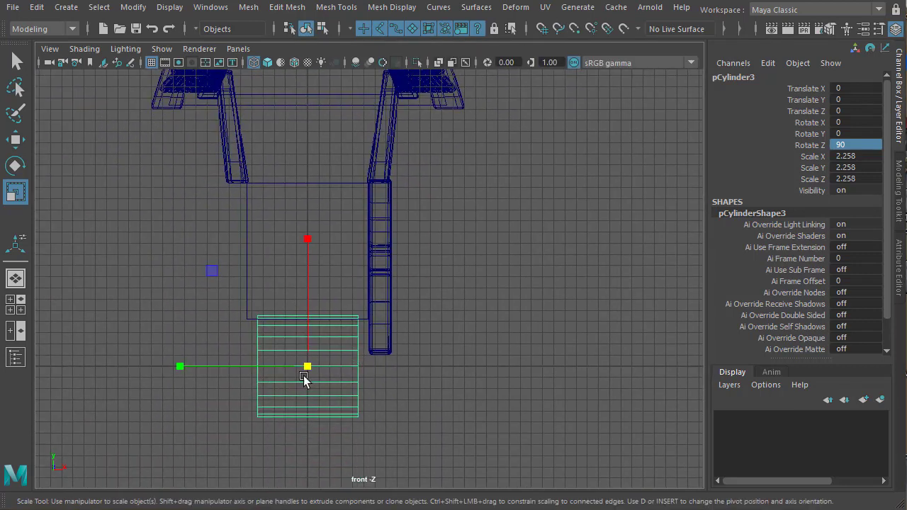
key("e")
key("r")
left_click_drag(174, 367, 277, 379)
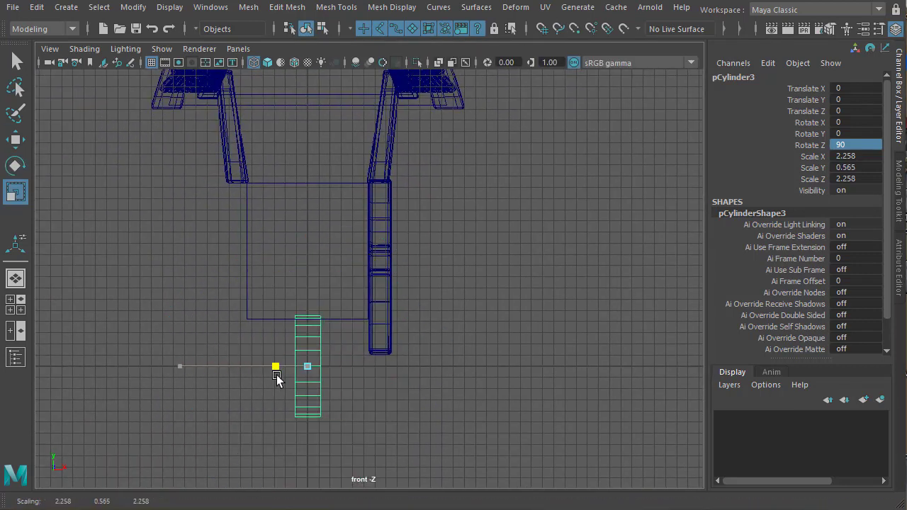
Move the disc over to the side panels in the front view, to about X 3.26 and Y 1.46.
key("w")
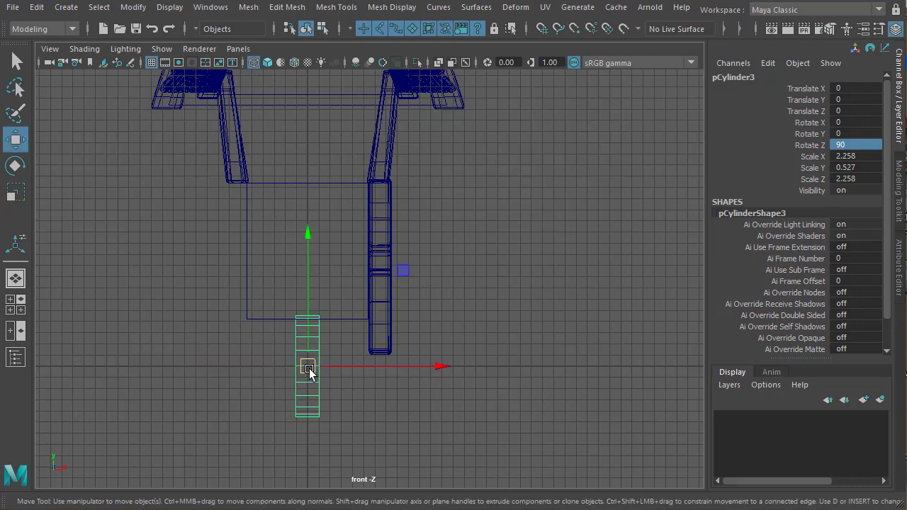
left_click_drag(304, 368, 380, 338)
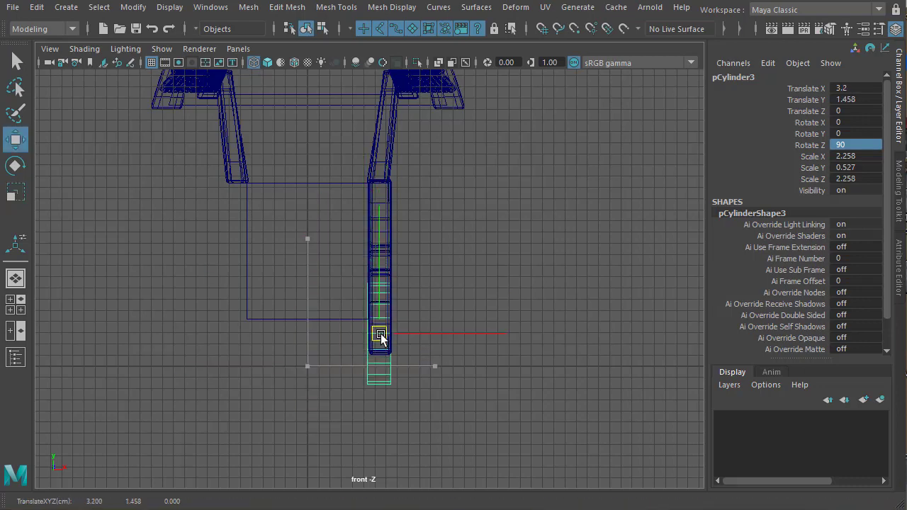
key("space")
key("space")
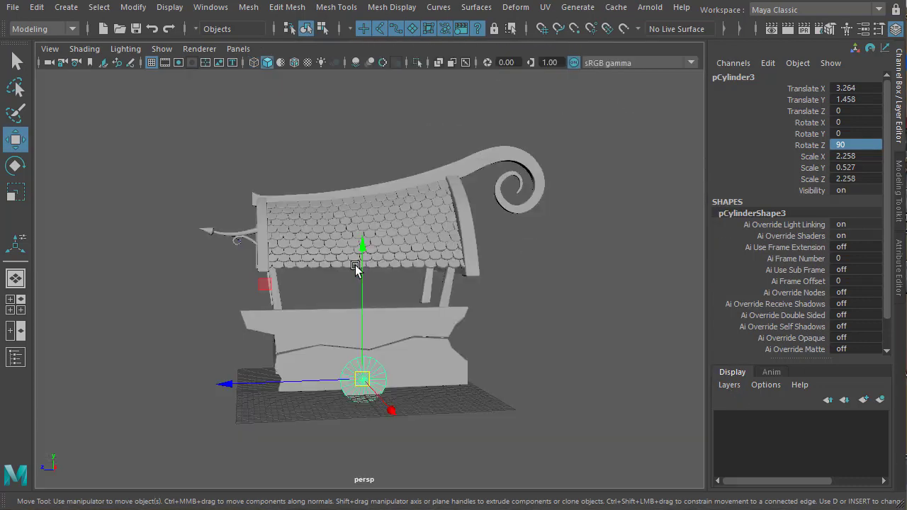
Position the disc just outside the lower panel near its end beneath the spiral, at about X 4.5, Y 2.1, Z -4.48.
right_click_drag(358, 270, 486, 316, "alt")
middle_click_drag(378, 387, 318, 276, "alt")
left_click_drag(301, 249, 263, 285)
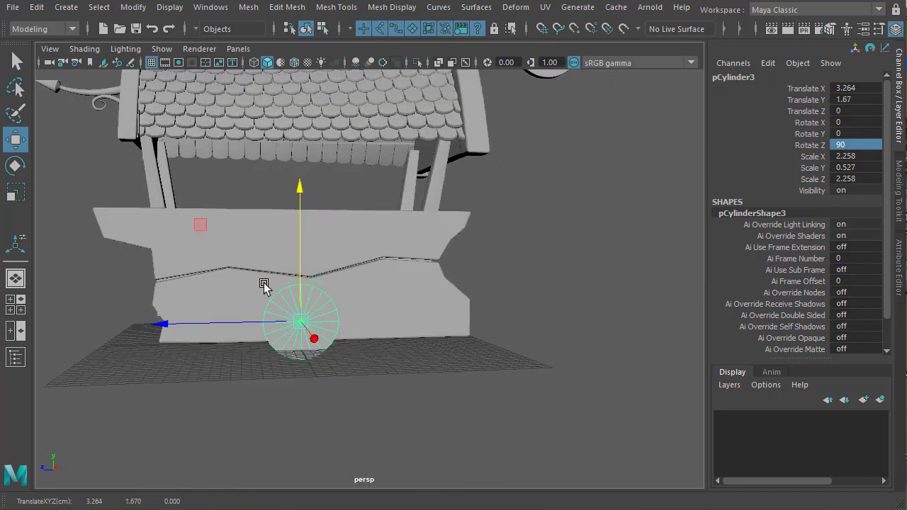
left_click_drag(228, 328, 315, 319)
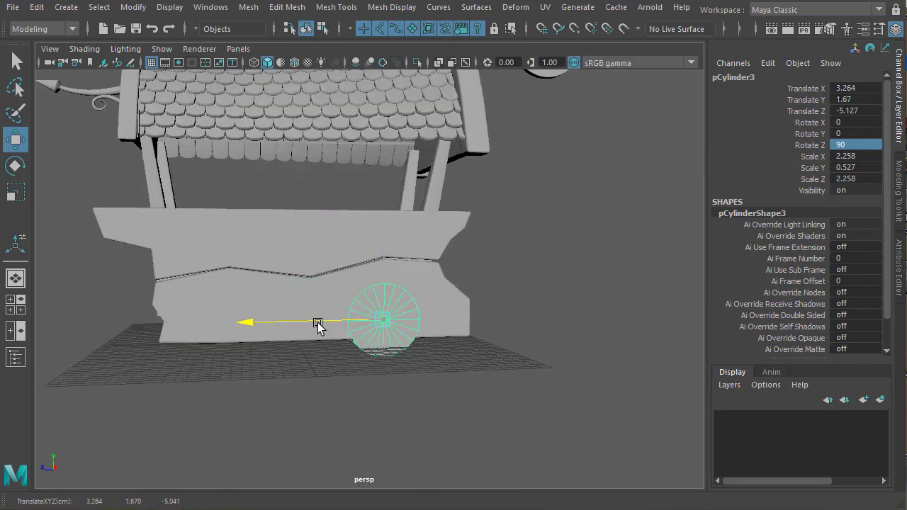
left_click_drag(369, 248, 369, 237)
left_click_drag(404, 312, 500, 320, "alt")
right_click_drag(326, 318, 381, 354, "alt")
left_click_drag(415, 356, 435, 375)
Shrink the disc into a small wheel hub, with Scale Y about 0.37 and Scale X and Z about 0.99.
key("r")
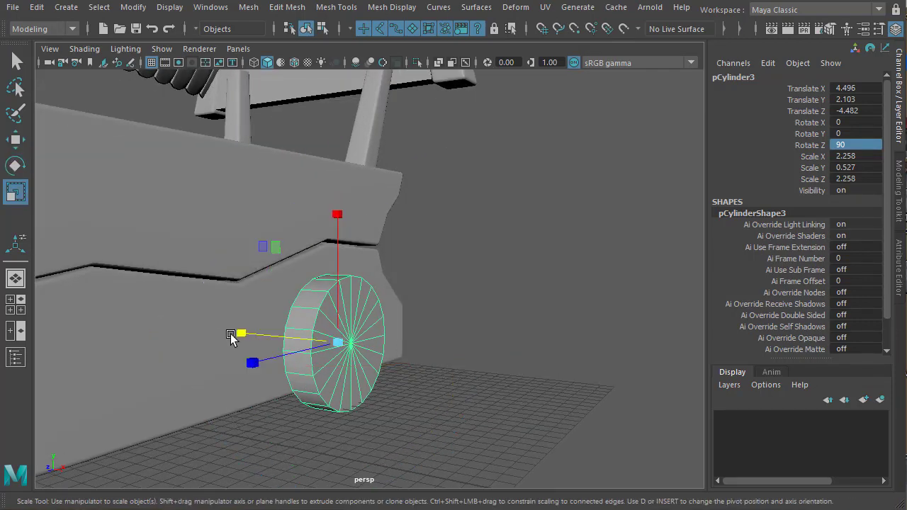
left_click_drag(245, 337, 272, 334)
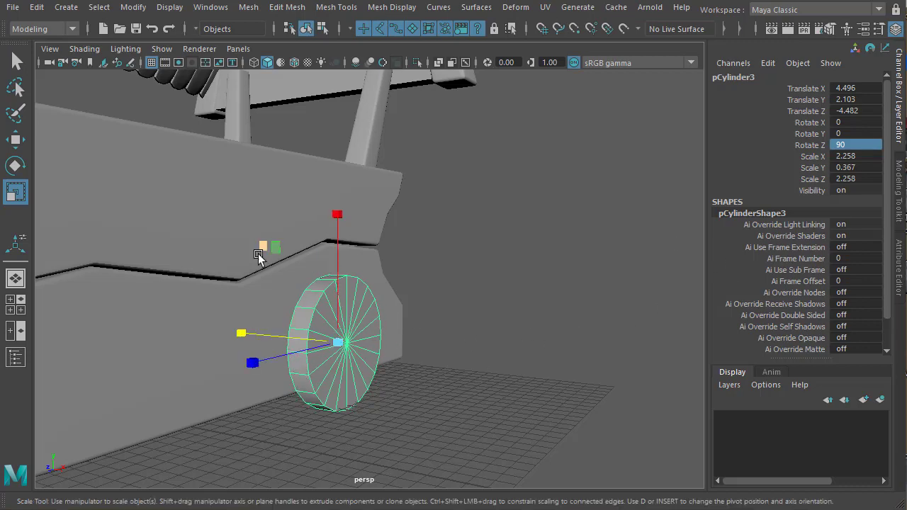
left_click_drag(349, 311, 369, 330, "alt")
left_click_drag(284, 265, 323, 355)
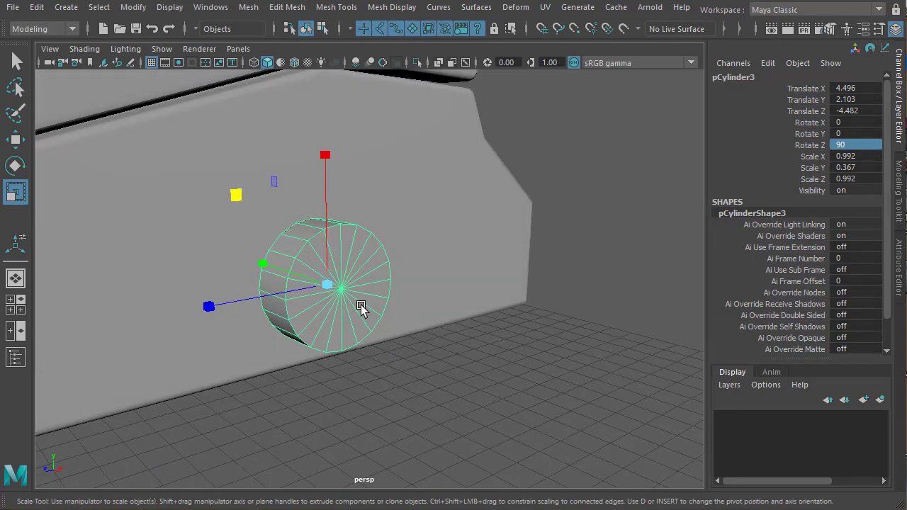
Switch the hub to face selection and select two adjacent rim faces at its top and the next pair after a two-face gap.
left_click_drag(360, 303, 352, 398, "alt")
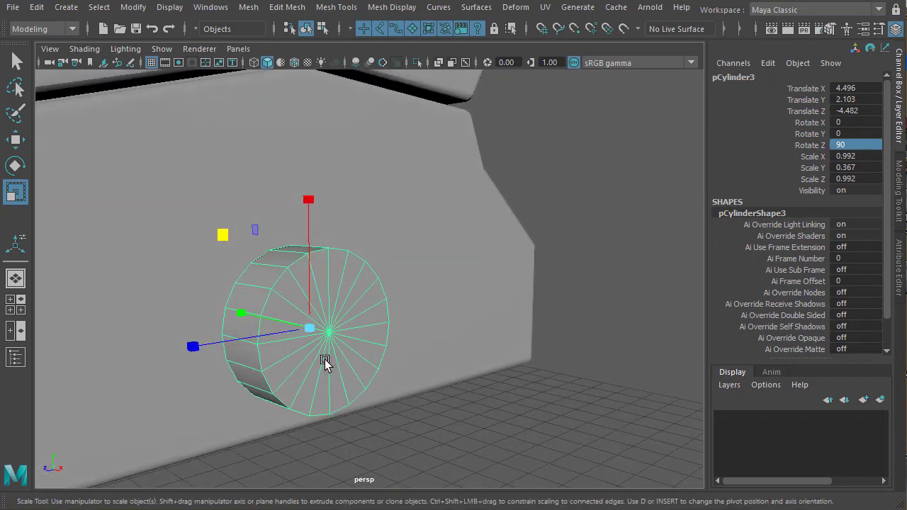
left_click_drag(316, 294, 298, 324, "alt")
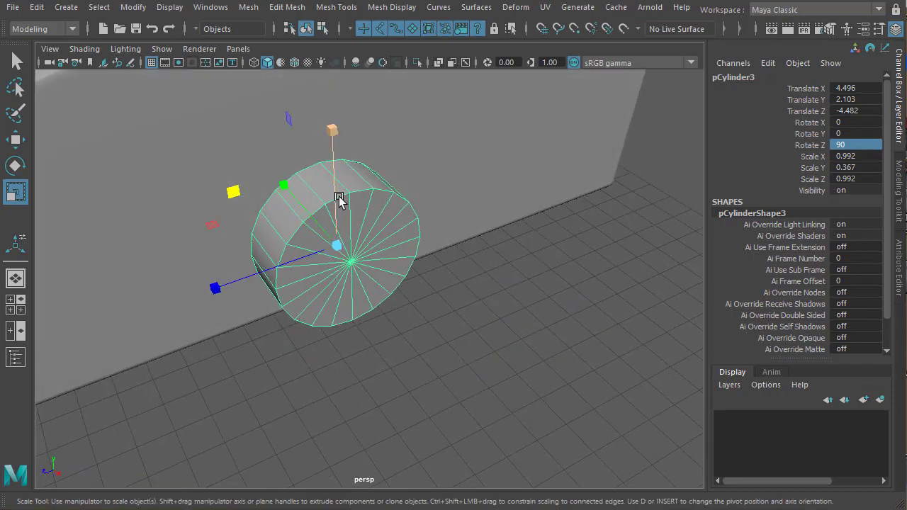
left_click_drag(341, 197, 434, 224, "alt")
right_click_drag(435, 224, 422, 260)
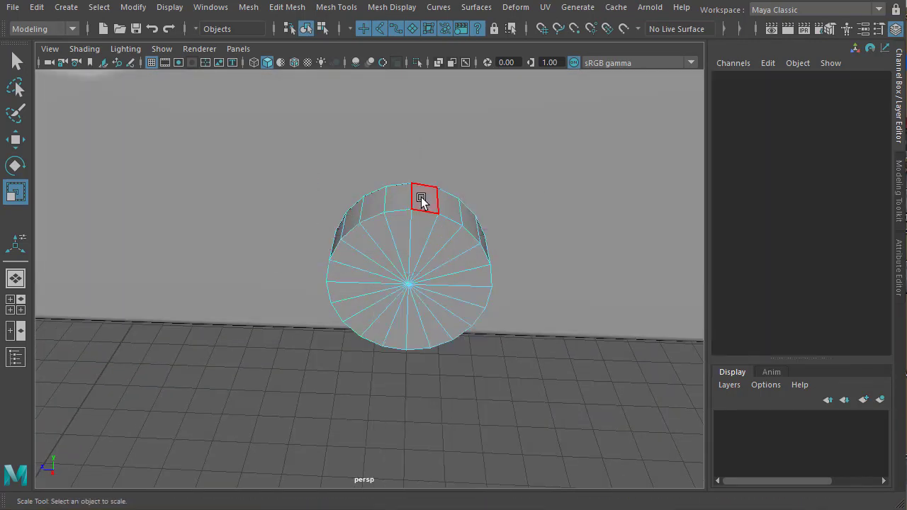
left_click(423, 200)
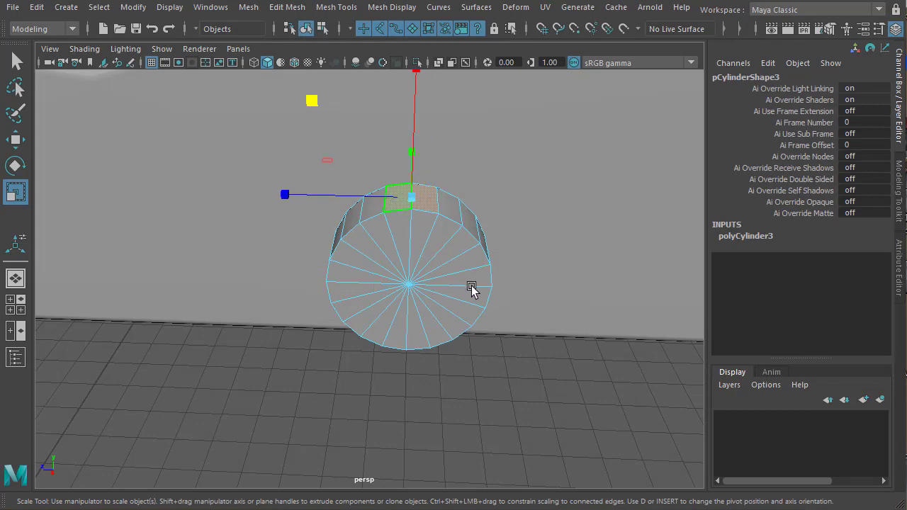
left_click_drag(472, 288, 424, 216, "alt")
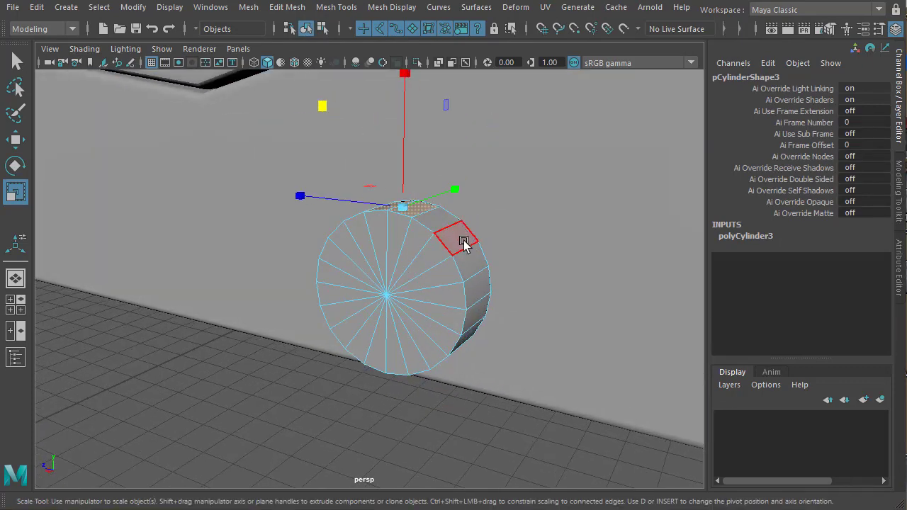
left_click(469, 267, "shift")
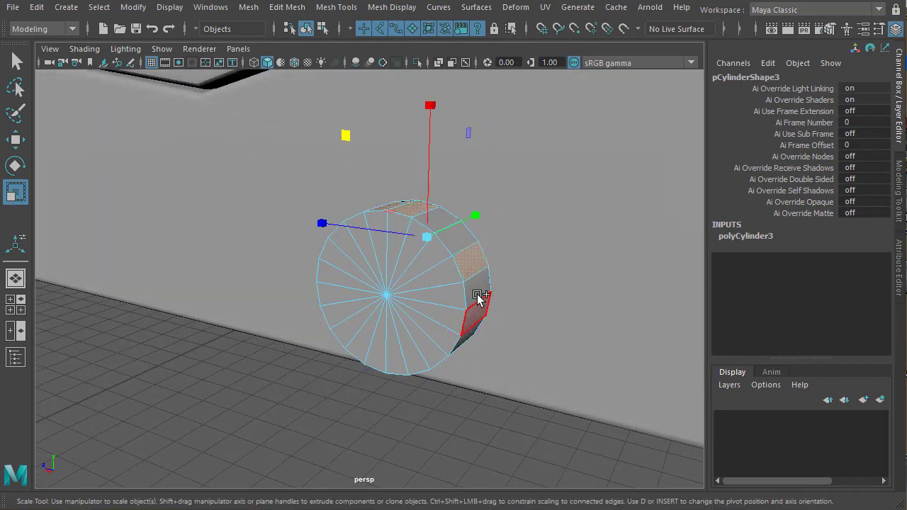
left_click(479, 298, "shift")
Add the remaining pairs of rim faces around the hub to the selection, leaving two faces between pairs, to mark five spokes.
left_click_drag(487, 334, 432, 284, "alt")
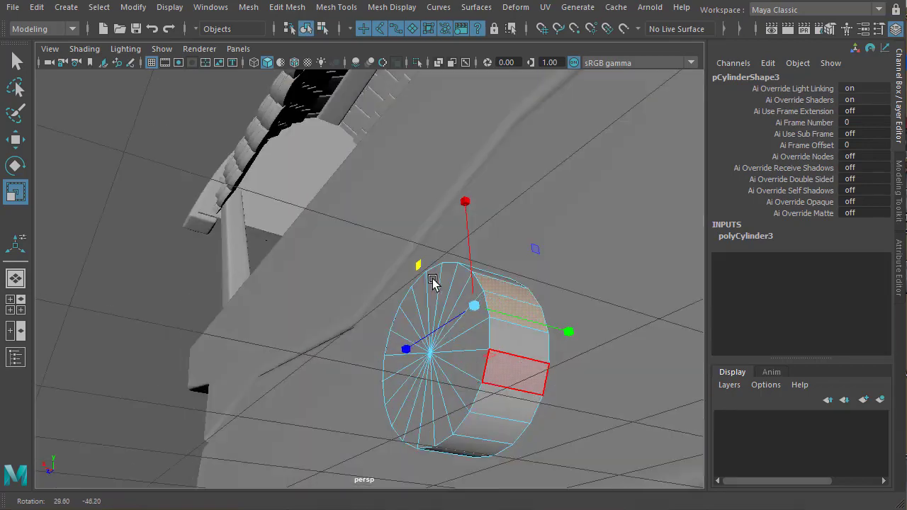
left_click(503, 403, "shift")
left_click_drag(500, 418, 499, 348, "alt")
left_click(367, 341, "shift")
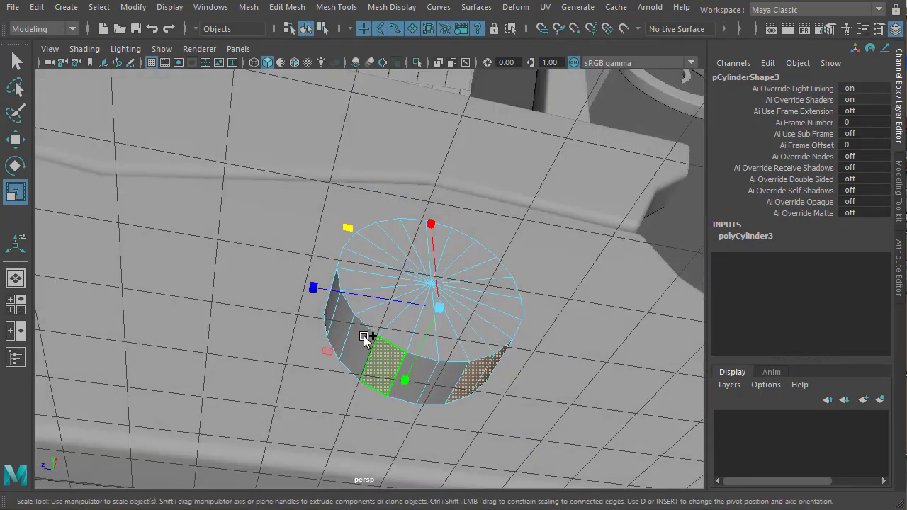
left_click_drag(413, 355, 314, 304, "alt")
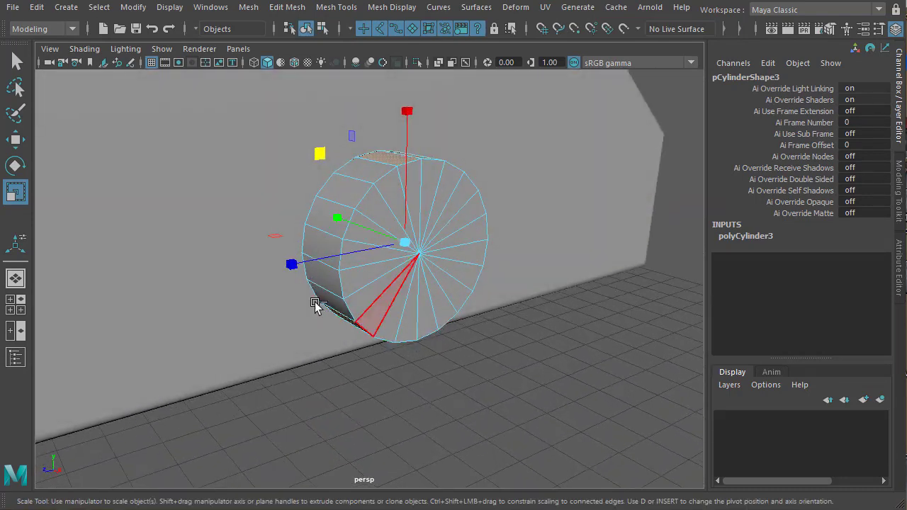
left_click(329, 250, "shift")
left_click_drag(324, 205, 379, 174, "alt")
left_click_drag(342, 255, 270, 234, "alt")
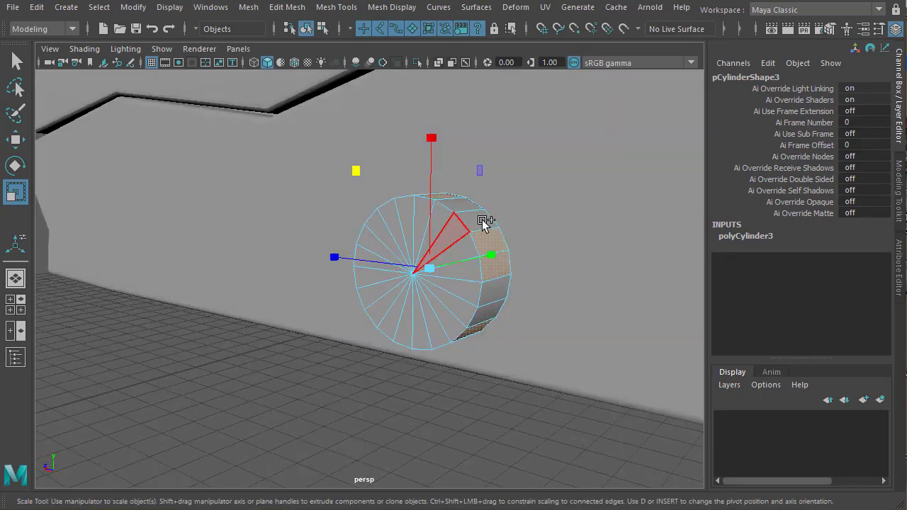
Extrude the five selected pairs of rim faces outward by about 3.39 in Local Translate Z to form the wheel spokes.
right_click_drag(483, 222, 487, 263, "shift")
right_click_drag(441, 280, 379, 291, "alt")
left_click_drag(378, 291, 457, 273, "alt")
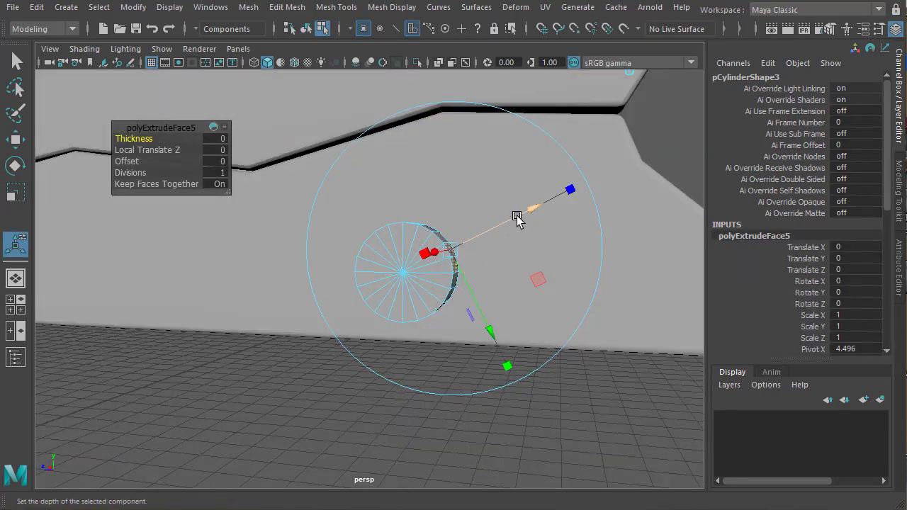
left_click_drag(517, 220, 648, 146)
left_click_drag(662, 227, 425, 307, "alt")
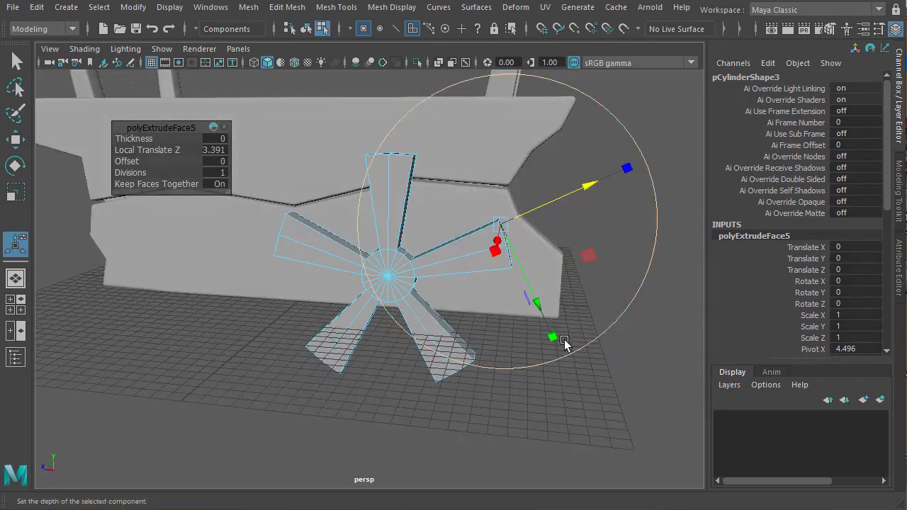
left_click_drag(538, 304, 457, 335)
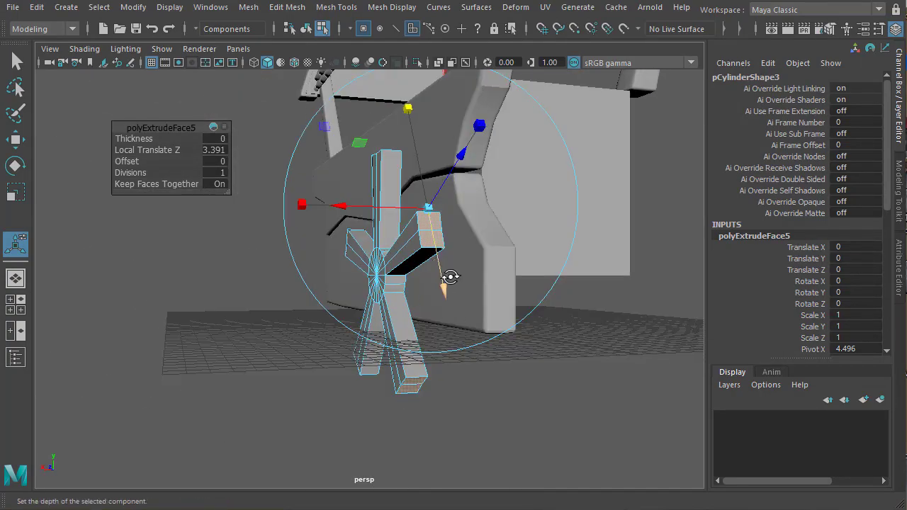
Extend the five spokes to about 3.75 in Local Translate Z and slightly widen their outer ends.
left_click_drag(451, 276, 468, 225, "alt")
left_click_drag(446, 159, 388, 13)
left_click_drag(508, 360, 541, 252, "alt")
left_click_drag(442, 107, 429, 92)
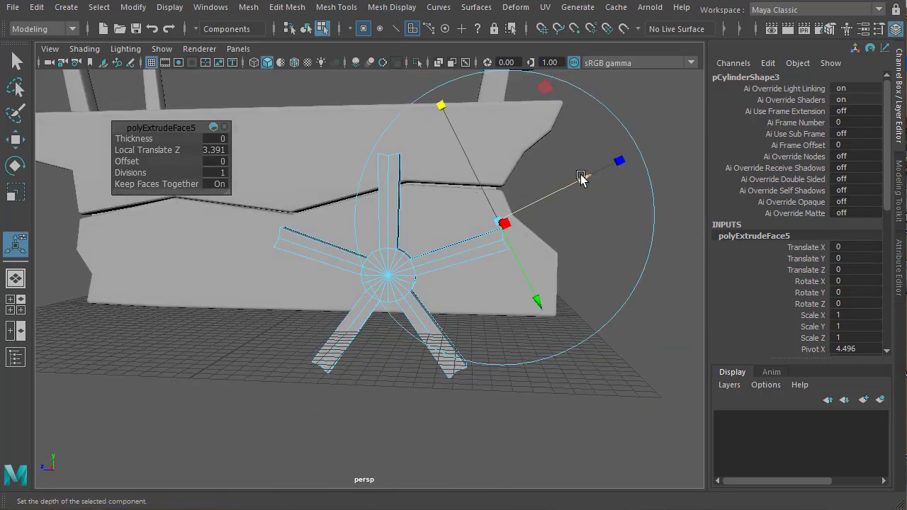
mouse_move(581, 176)
left_mouse_down()
mouse_move(574, 184)
mouse_move(587, 181)
left_mouse_up()
key("ctrl+z")
left_click_drag(588, 255, 541, 239, "alt")
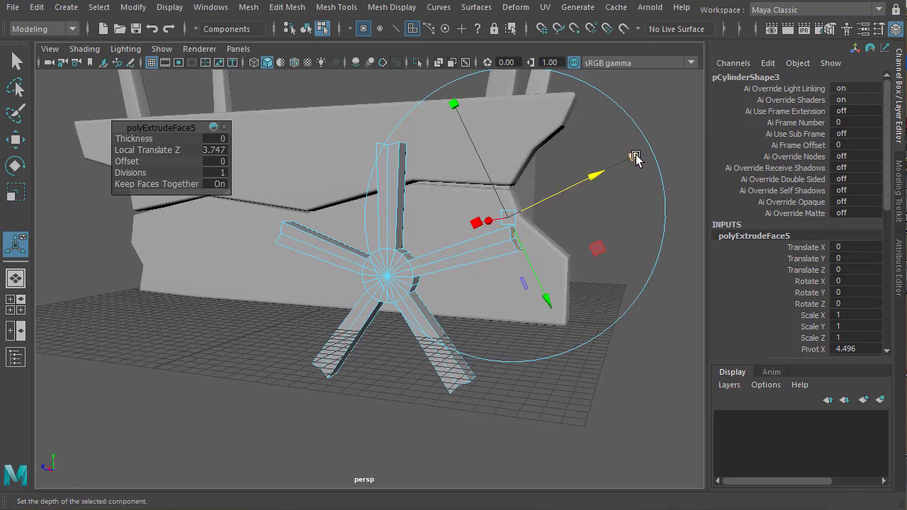
left_click_drag(635, 157, 528, 214)
key("ctrl+z")
left_click_drag(529, 252, 522, 284, "alt")
Switch to the side view, frame the spoked wheel and enter vertex selection on it.
key("space")
key("space")
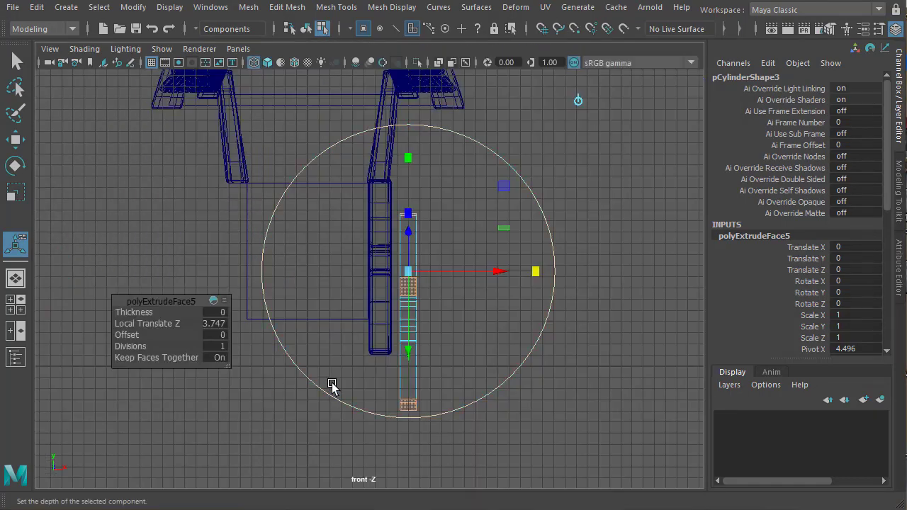
key("space")
key("space")
middle_click_drag(391, 368, 355, 310, "alt")
right_click_drag(355, 309, 439, 295, "alt")
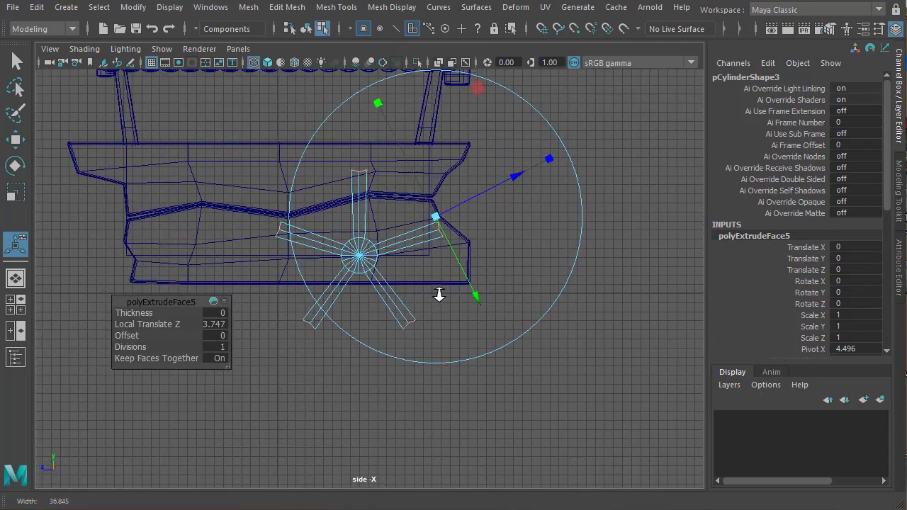
scroll(439, 294, "up", 2)
middle_click_drag(438, 294, 492, 360, "alt")
key("w")
scroll(465, 312, "up", 3)
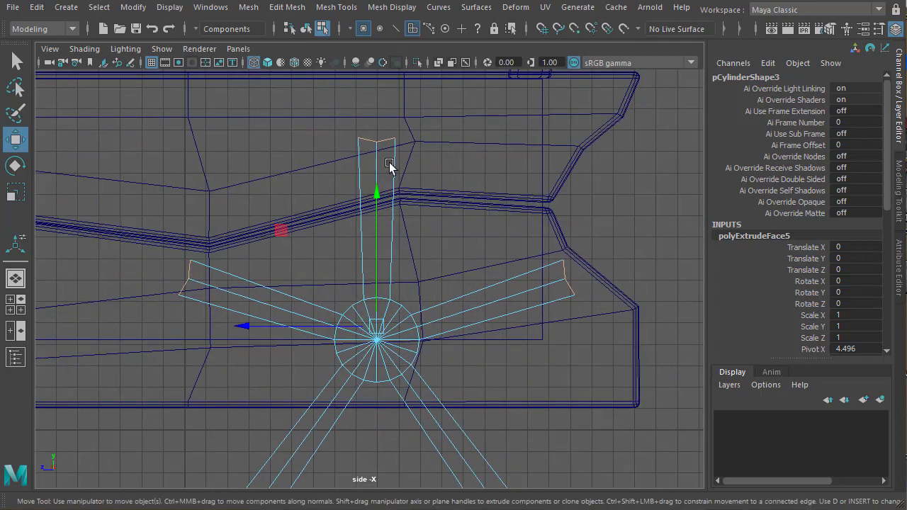
key("F9")
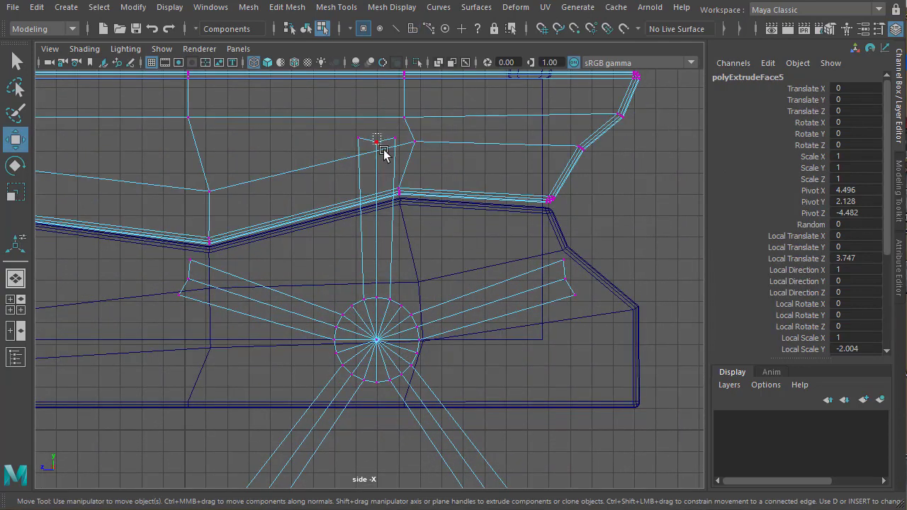
Select the middle vertices at the outer ends of all five spokes.
left_click_drag(373, 134, 381, 146)
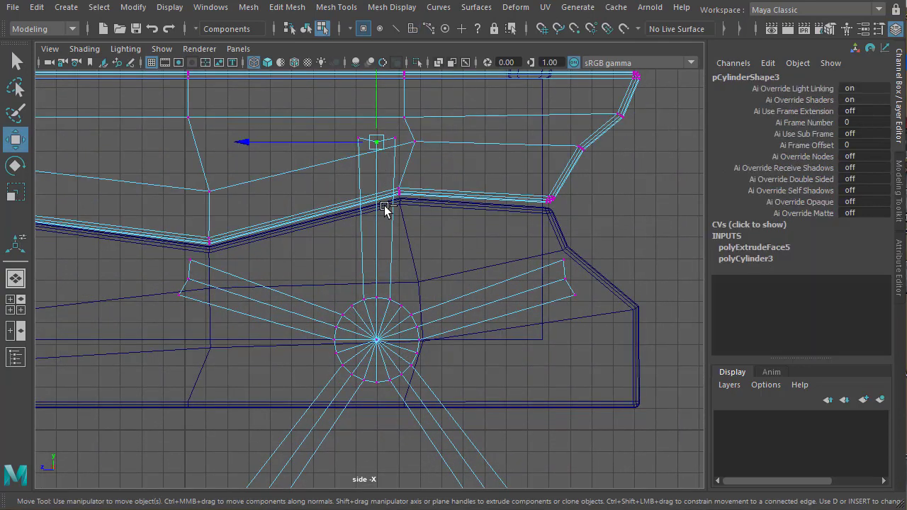
left_click(569, 280, "shift")
middle_click_drag(509, 472, 482, 384, "alt")
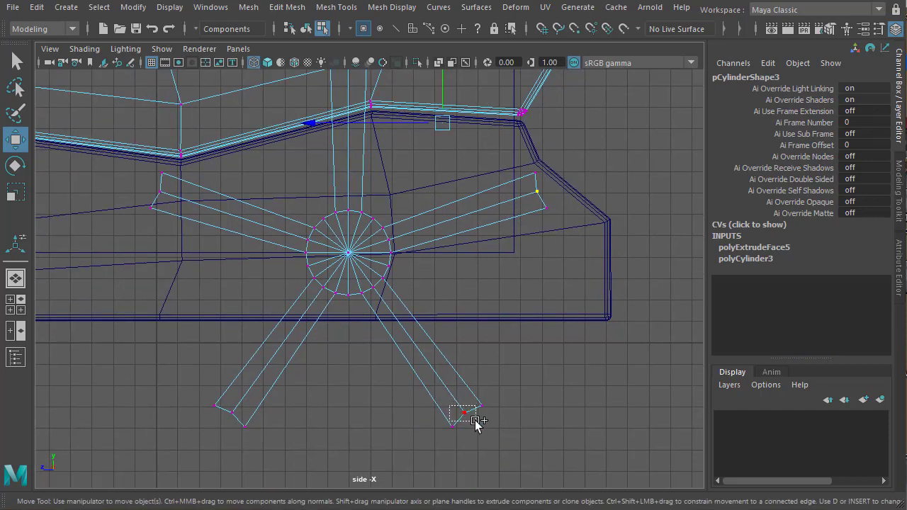
left_click_drag(477, 422, 477, 423, "shift")
left_click_drag(239, 422, 240, 423, "shift")
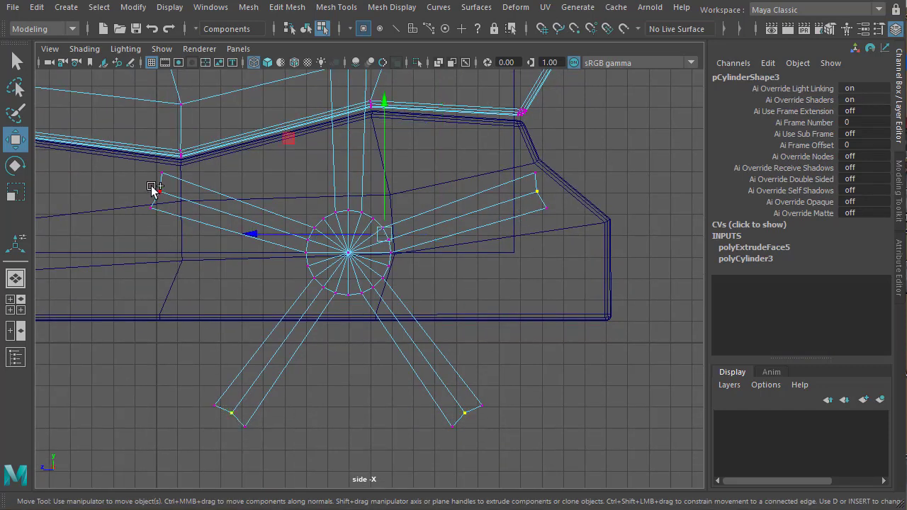
left_click_drag(153, 188, 154, 187, "shift")
Scale the selected middle vertices outward to give the spoke ends a rounded outline, and return the wheel to object selection.
key("e")
key("r")
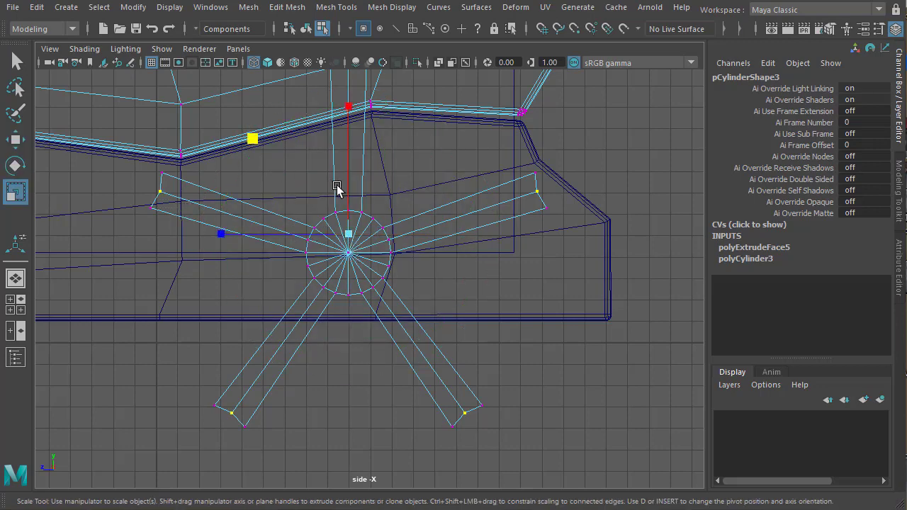
key("f")
left_click_drag(270, 183, 270, 184)
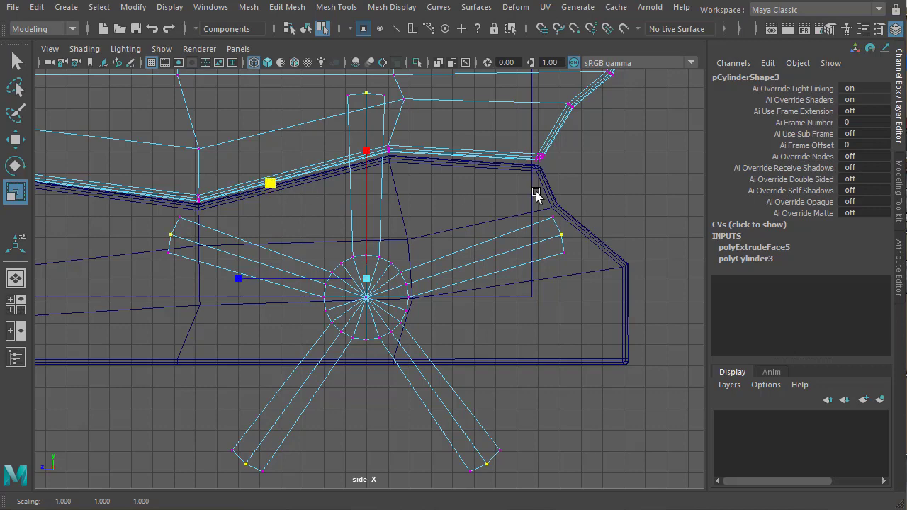
right_click_drag(561, 234, 560, 316)
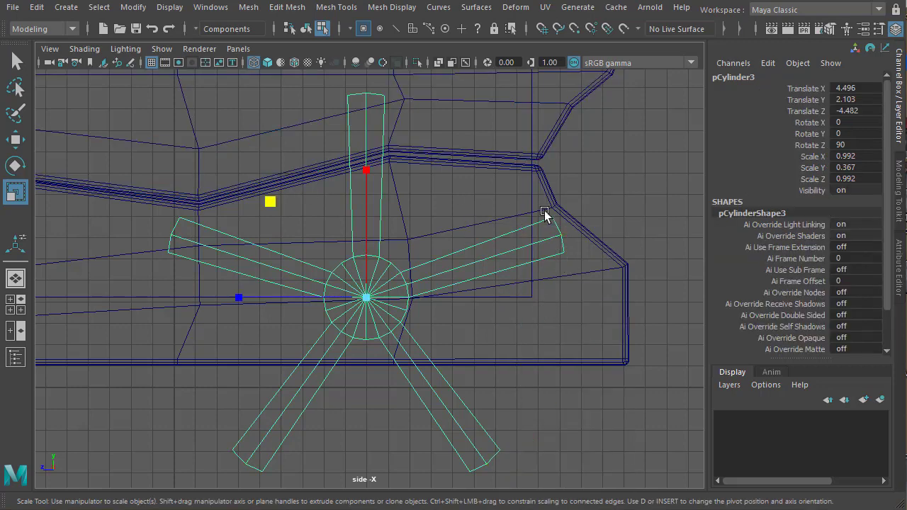
In the perspective view, select all the triangular faces of the hub's front cap and check the selection in wireframe.
key("space")
left_click(559, 165)
mouse_move(545, 247)
left_mouse_down("alt")
mouse_move(449, 328)
mouse_move(498, 338)
mouse_move(430, 359)
left_mouse_up("alt")
middle_click_drag(398, 351, 328, 291, "alt")
right_click_drag(328, 291, 398, 358, "alt")
middle_click_drag(338, 248, 371, 357, "alt")
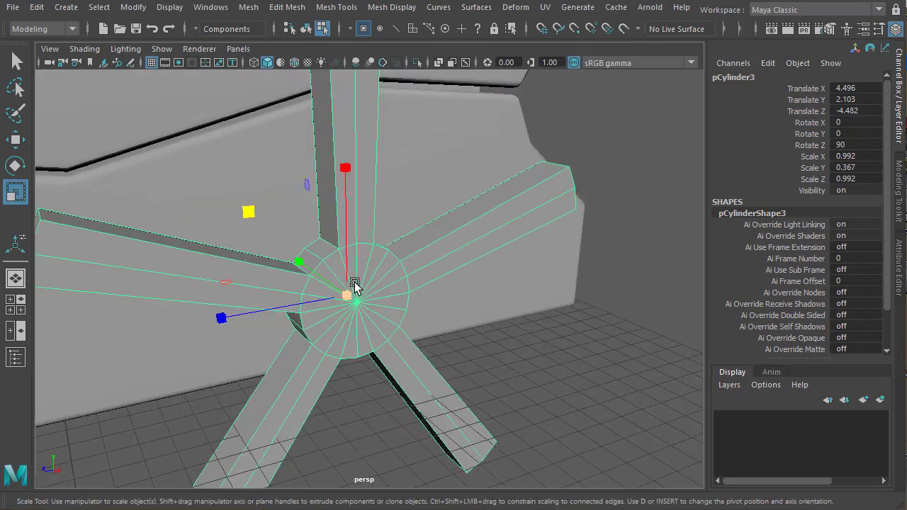
right_click_drag(355, 284, 364, 323)
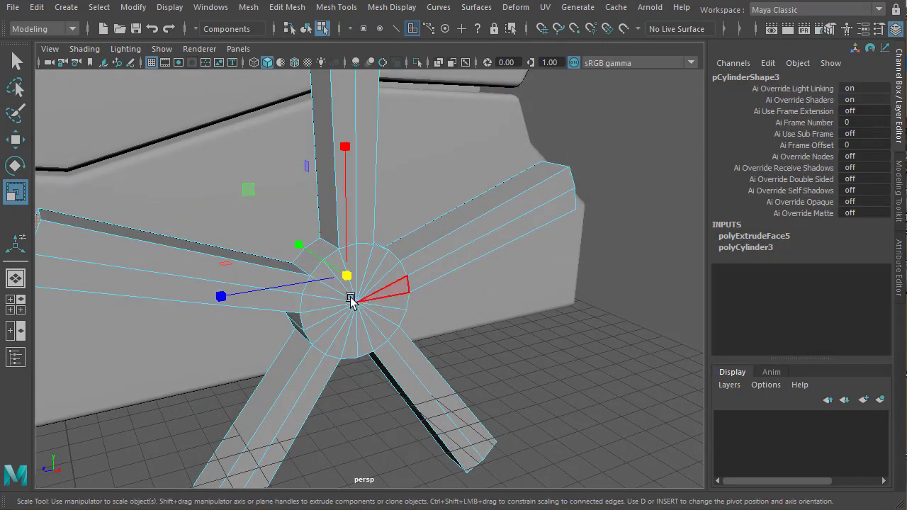
mouse_move(350, 298)
left_mouse_down()
mouse_move(360, 318)
mouse_move(343, 293)
left_mouse_up()
key("ctrl+z")
key("4")
left_click_drag(395, 362, 313, 408, "alt")
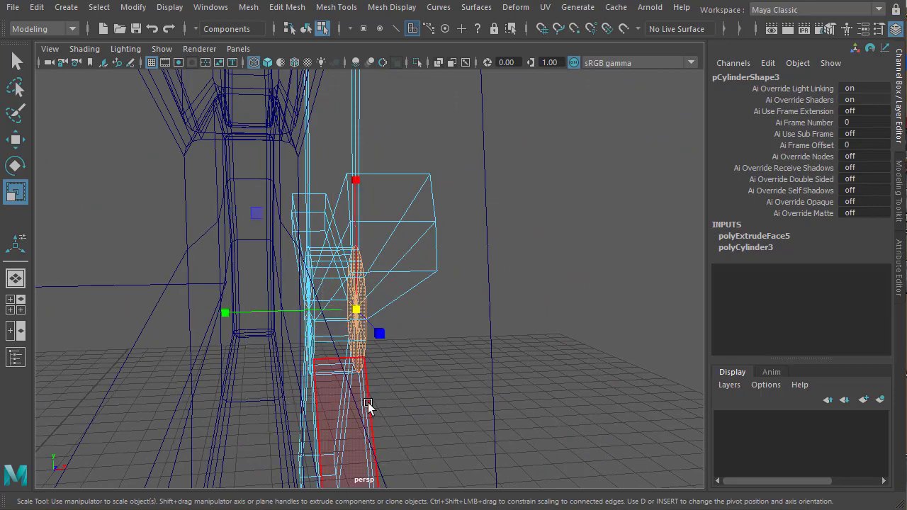
left_click_drag(369, 405, 268, 389, "alt")
key("5")
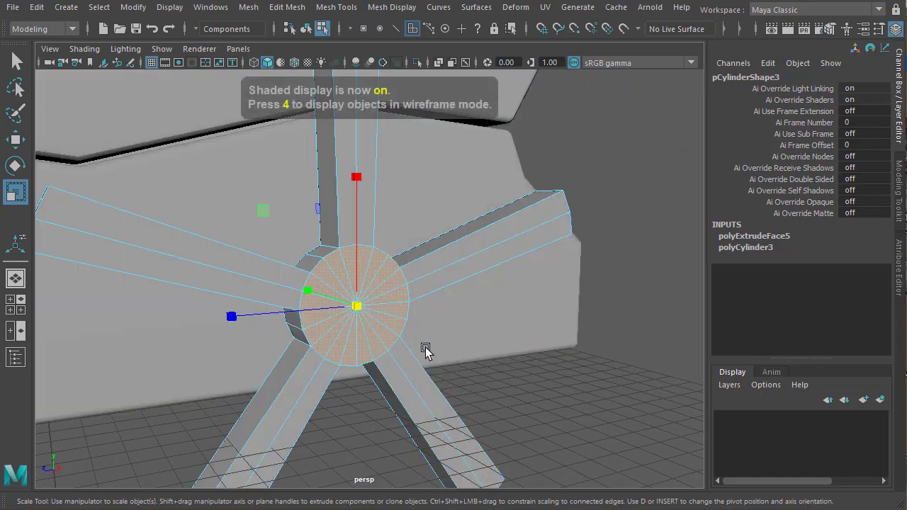
Extrude the hub's front cap faces outward, shrink them into a tapered edge and move them to about X 5.15.
left_click_drag(426, 348, 369, 235, "alt")
right_click_drag(368, 234, 366, 264, "shift")
right_click_drag(326, 312, 460, 361, "alt")
middle_click_drag(437, 378, 419, 468, "alt")
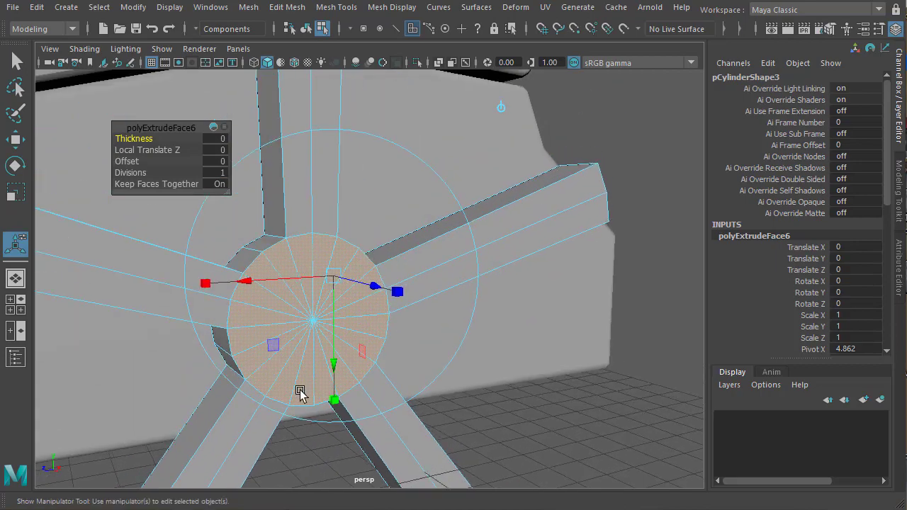
left_click_drag(300, 394, 370, 401, "alt")
left_click_drag(399, 296, 435, 326)
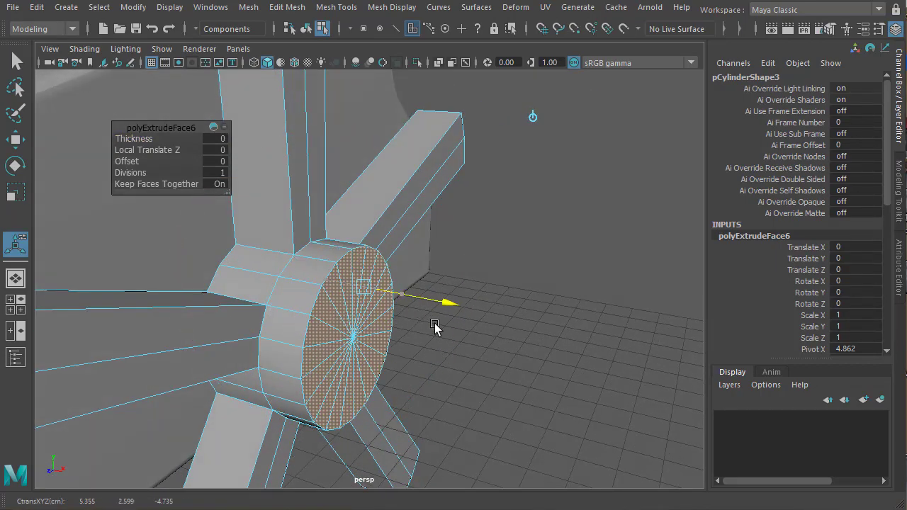
key("r")
left_click_drag(354, 343, 332, 343)
key("w")
left_click_drag(404, 349, 393, 345)
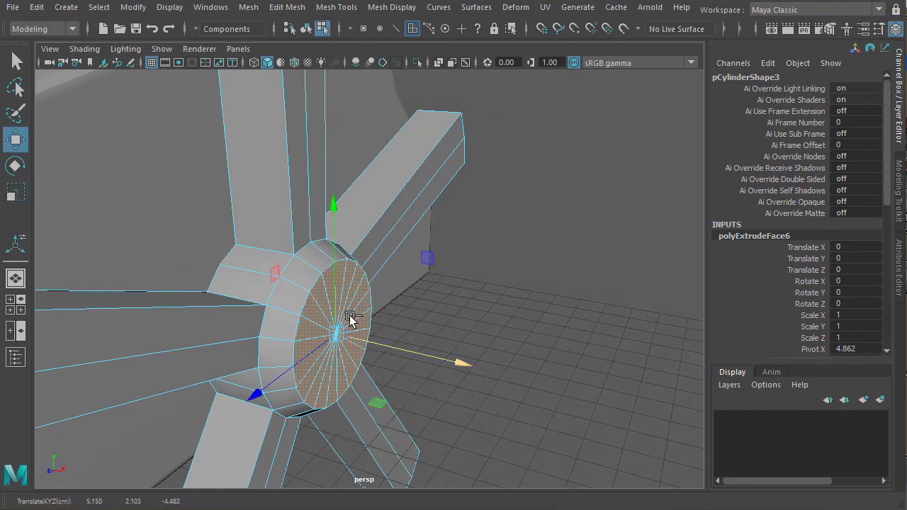
Extrude the cap faces again, scale them inward and move them forward to about X 5.27 to round the hub.
key("ctrl+e")
left_click(462, 318)
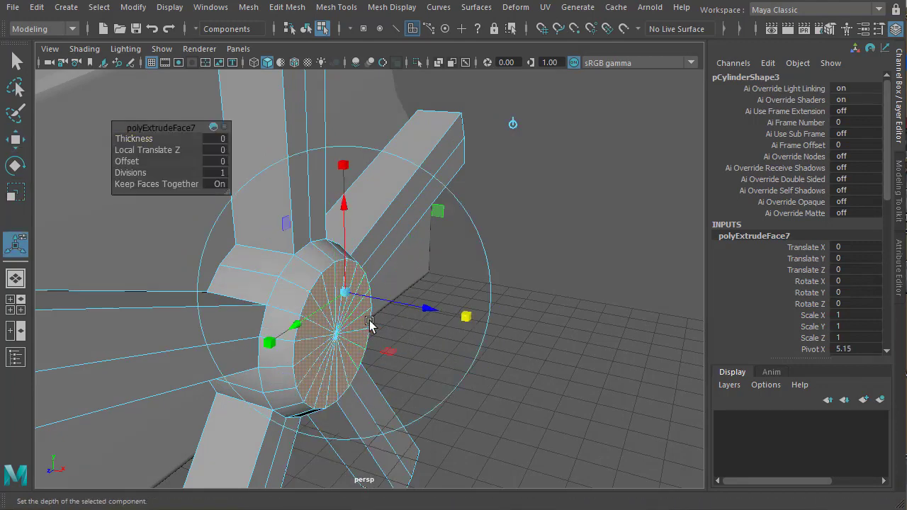
left_click_drag(351, 304, 329, 301)
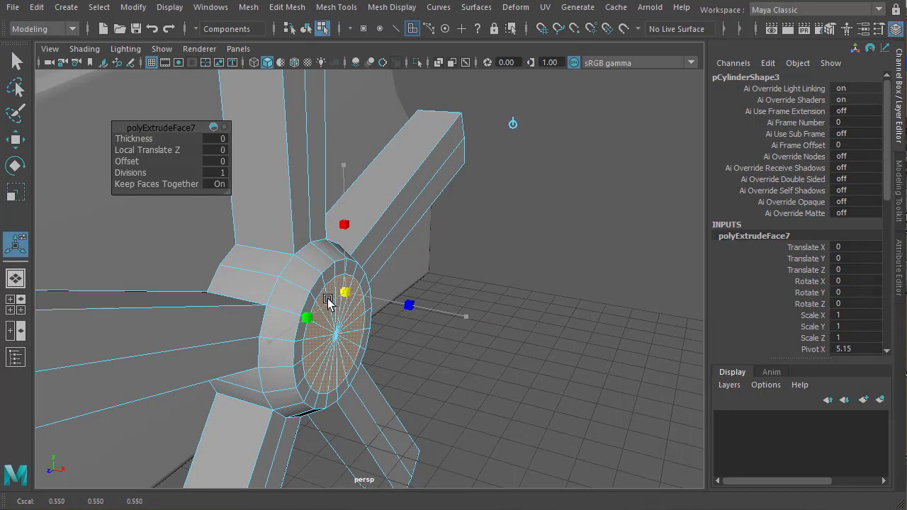
key("w")
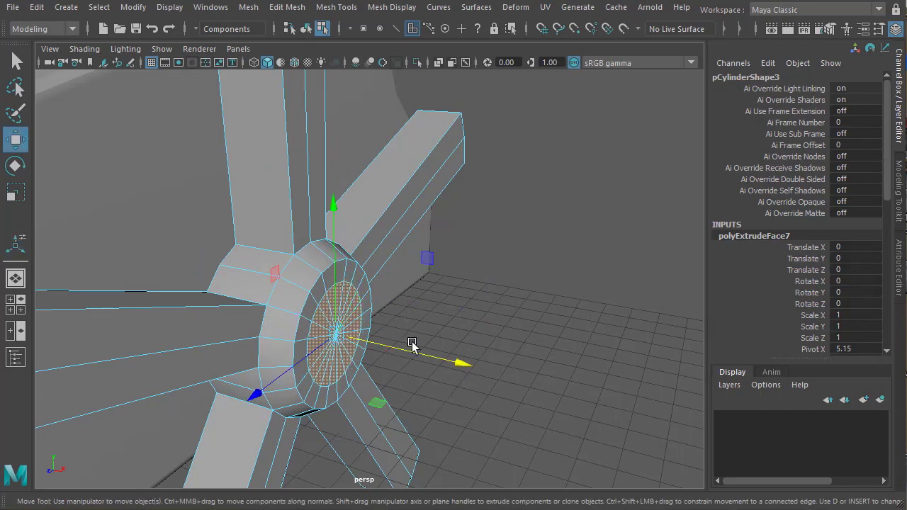
left_click_drag(423, 354, 429, 364)
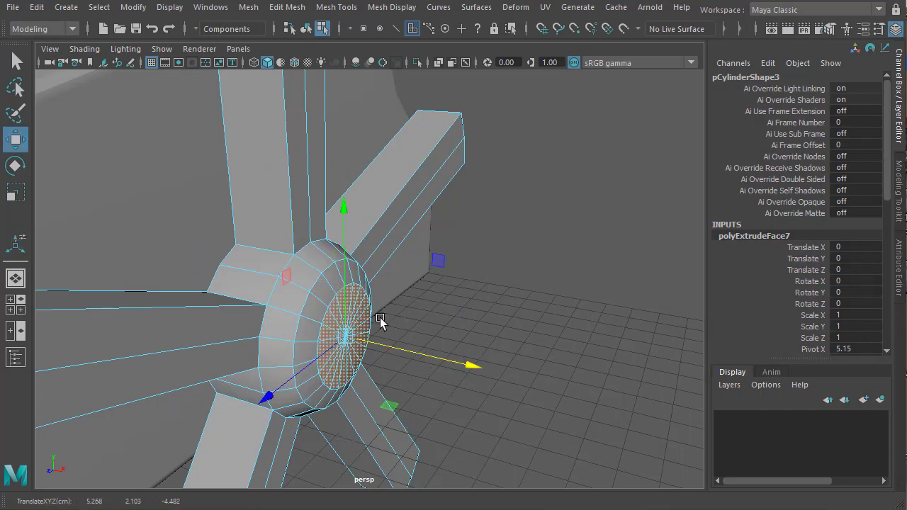
Extrude the cap faces outward to about X 5.72 as a cylindrical boss and inset its end faces.
key("ctrl+e")
left_click_drag(427, 319, 469, 347)
right_click_drag(383, 310, 387, 363, "shift")
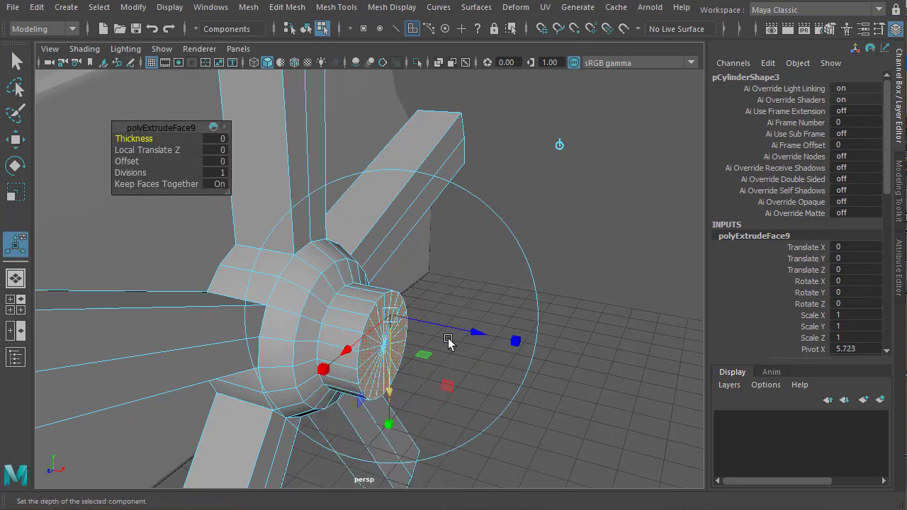
left_click_drag(399, 323, 374, 321)
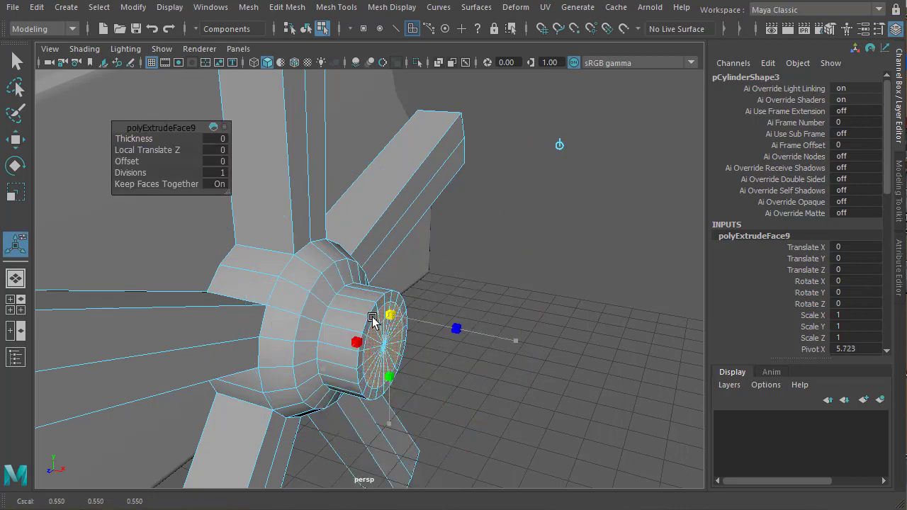
Extrude the inset faces back into the boss and shrink them to form a tapered recess.
right_click_drag(405, 328, 394, 367, "shift")
left_click_drag(464, 331, 438, 335)
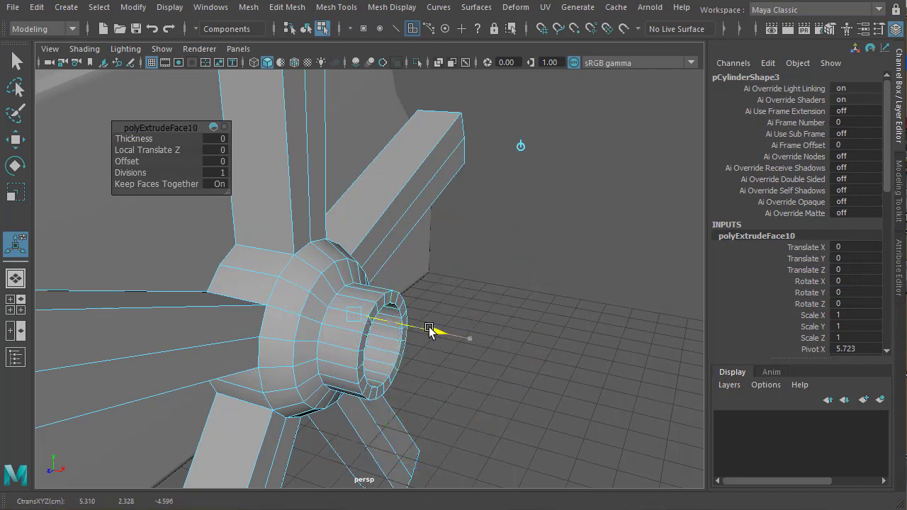
key("r")
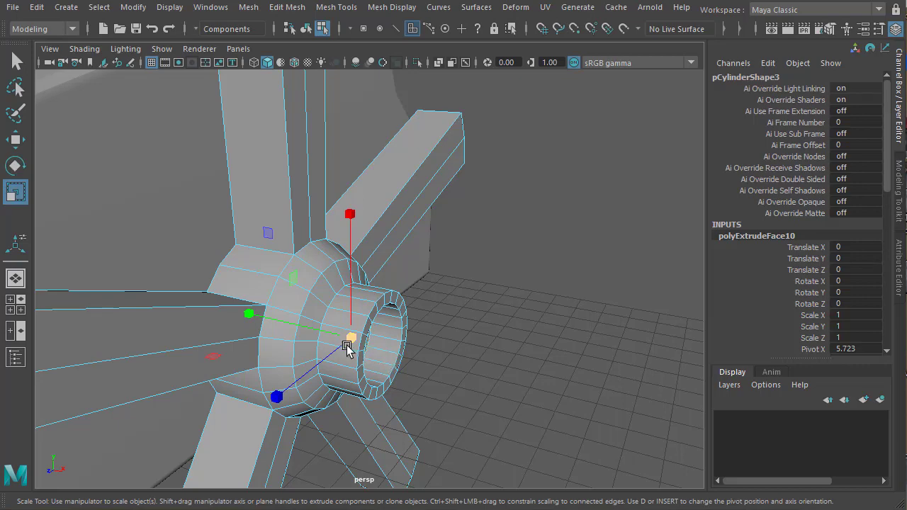
left_click_drag(347, 345, 365, 404)
scroll(364, 400, "up", 3)
middle_click_drag(358, 381, 342, 366, "alt")
key("w")
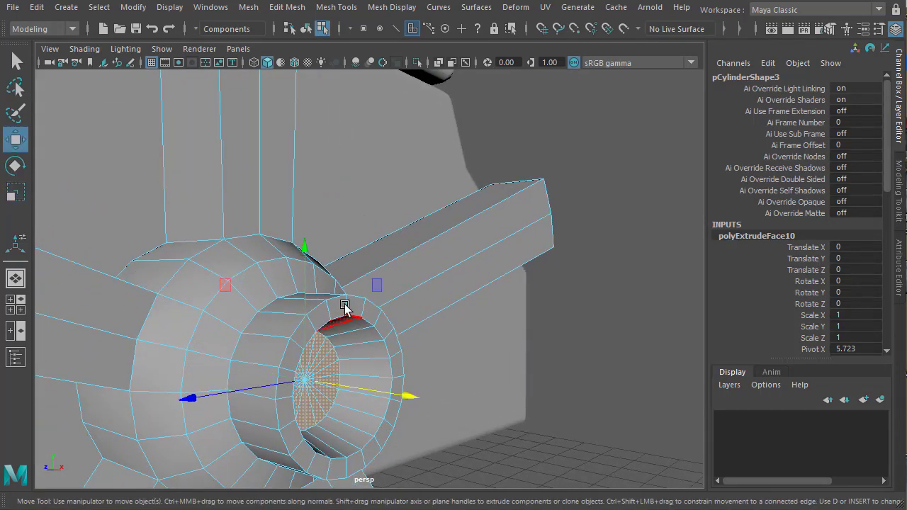
Bevel the outer rim edge loop of the hub's boss with Fraction 0.3 and 2 segments.
right_click_drag(344, 307, 343, 267)
left_click(333, 301)
right_click_drag(532, 260, 625, 261, "shift")
left_click_drag(406, 356, 418, 340, "alt")
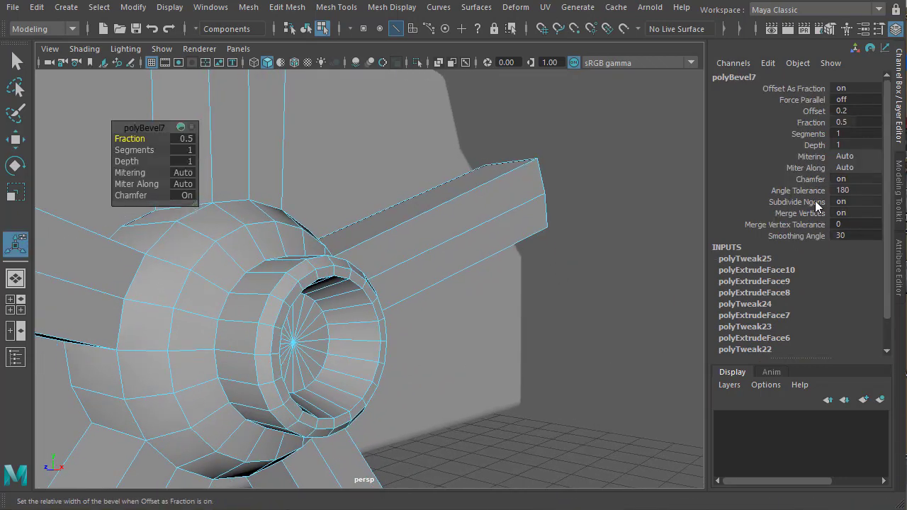
left_click(185, 139)
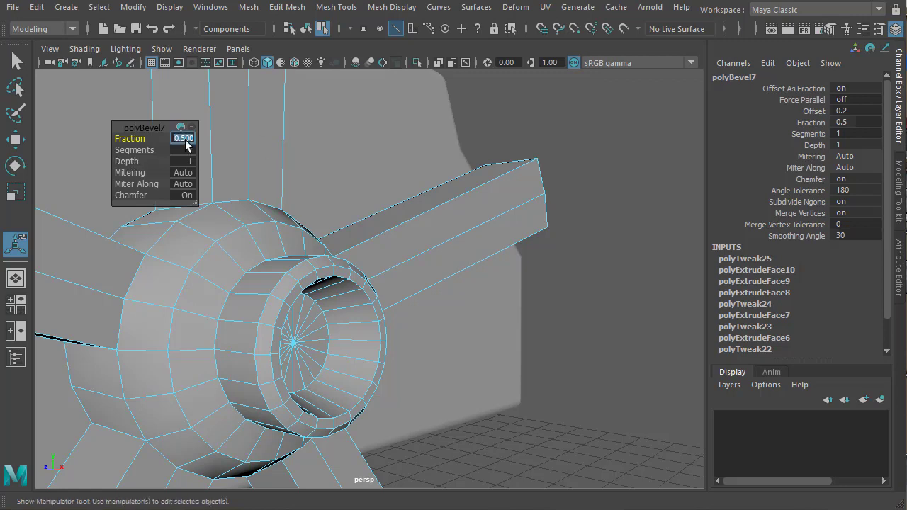
type("0.3")
key("Return")
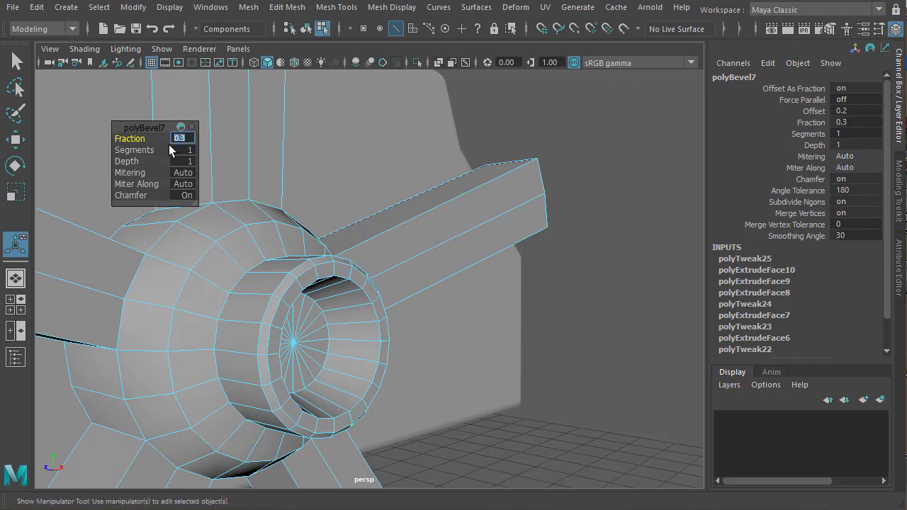
left_click_drag(135, 151, 149, 151)
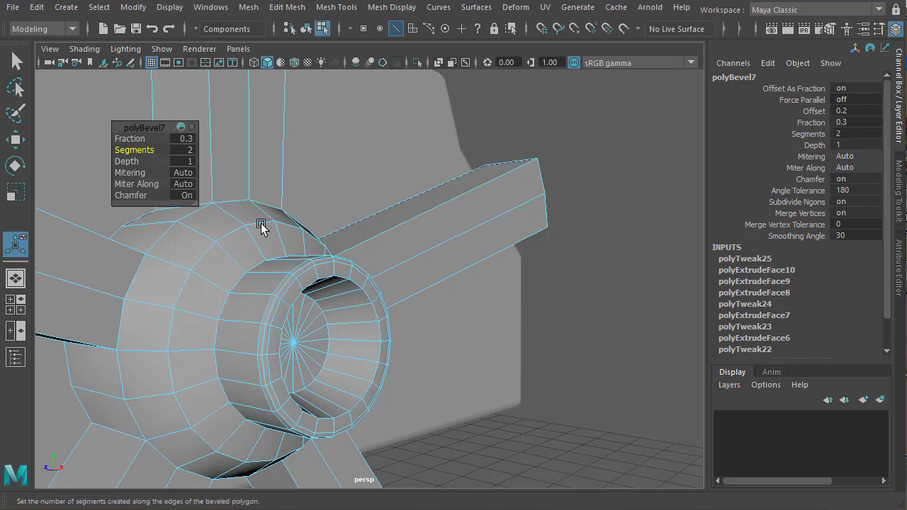
Return the wheel to object selection, turn on its smooth preview and inspect the shape with it deselected.
left_click_drag(364, 302, 331, 247, "alt")
right_click_drag(330, 247, 311, 335)
key("3")
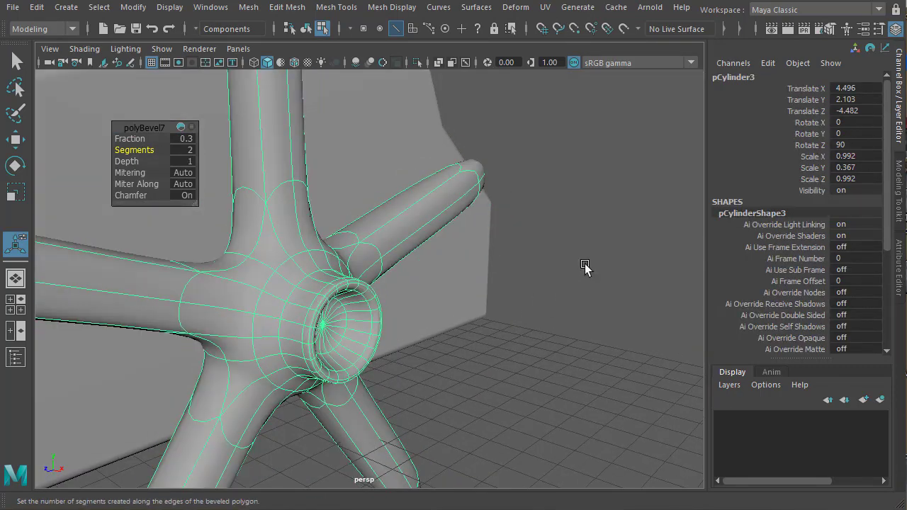
left_click(622, 212)
left_click_drag(478, 282, 290, 285, "alt")
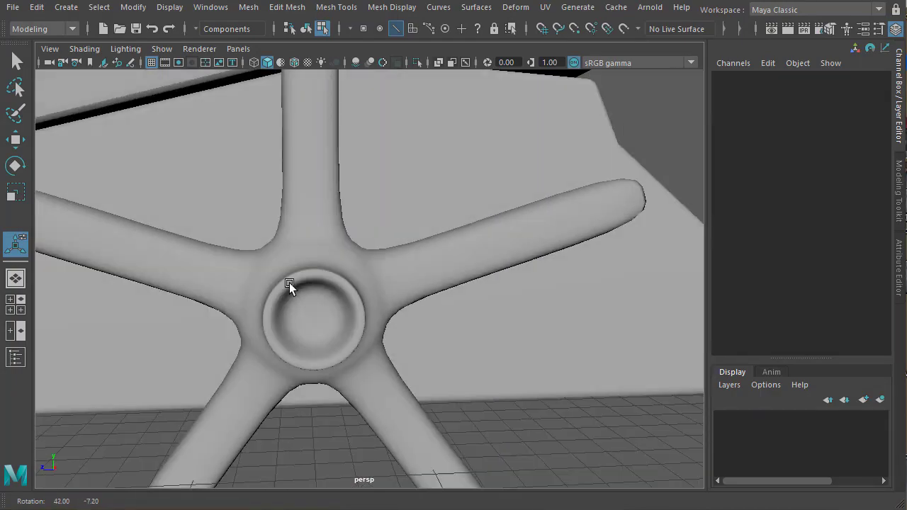
Turn off the wheel's smooth preview and inspect its low-poly spokes and hub from several angles.
left_click(305, 243)
key("F10")
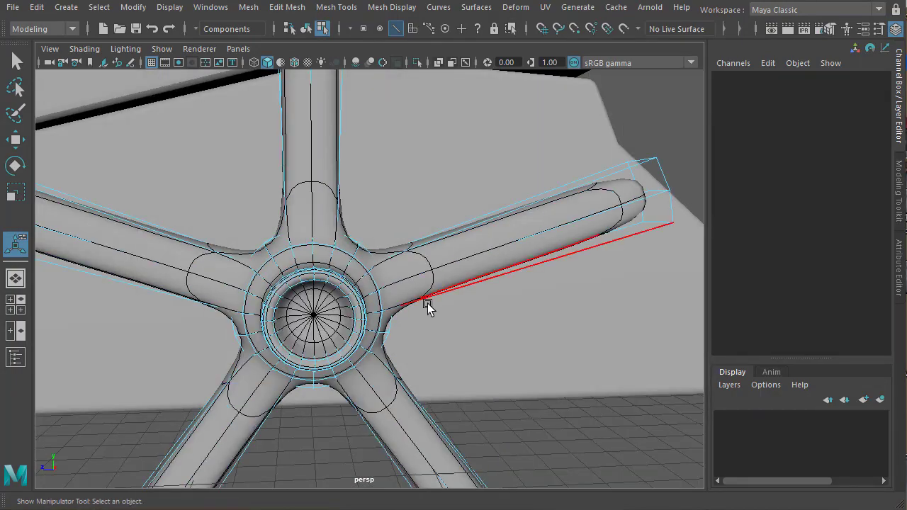
key("1")
right_click_drag(442, 307, 390, 308, "alt")
left_click_drag(390, 308, 191, 312, "alt")
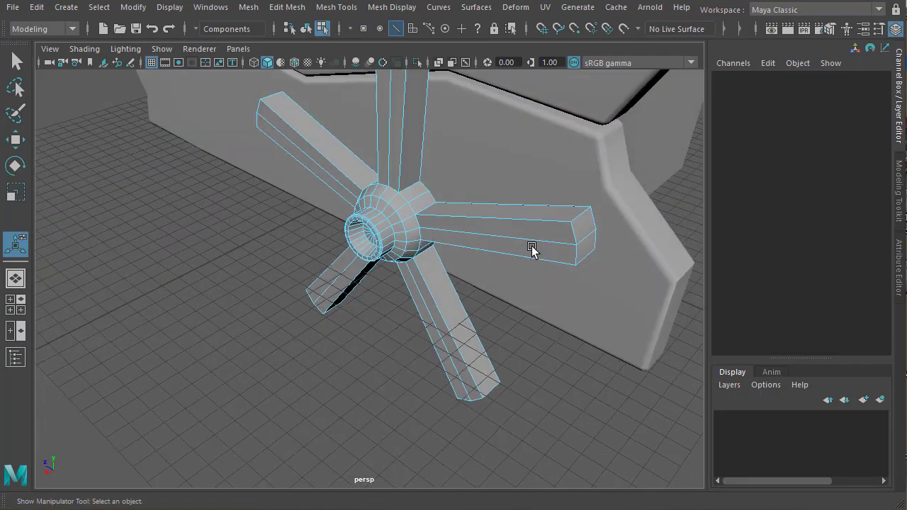
left_click_drag(577, 238, 545, 278, "alt")
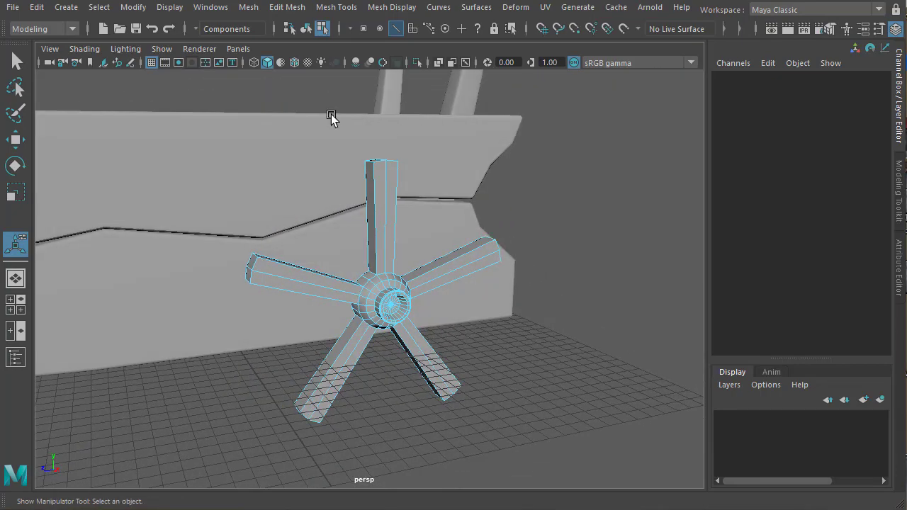
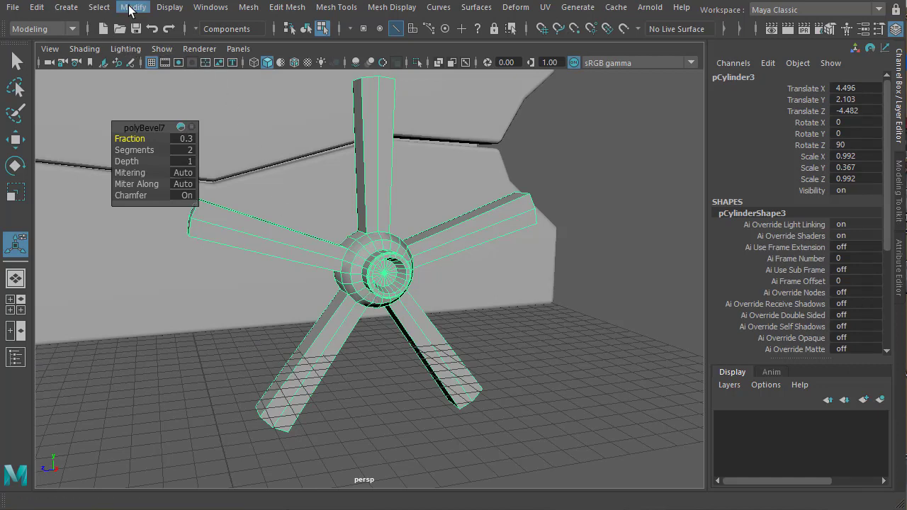
Create a polygon cylinder for the wheel rim and set its Rotate Z to 90.
left_click(66, 7)
mouse_move(72, 61)
left_click(298, 99)
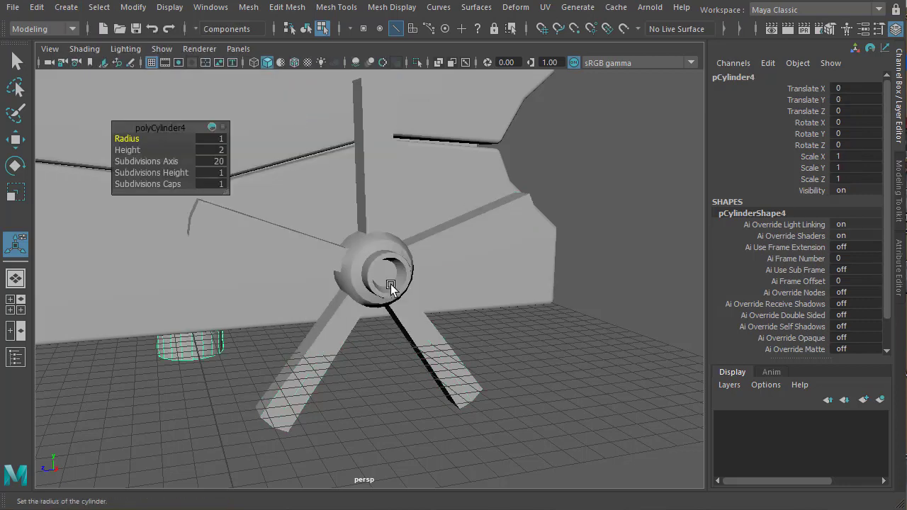
key("e")
left_click_drag(187, 318, 628, 259)
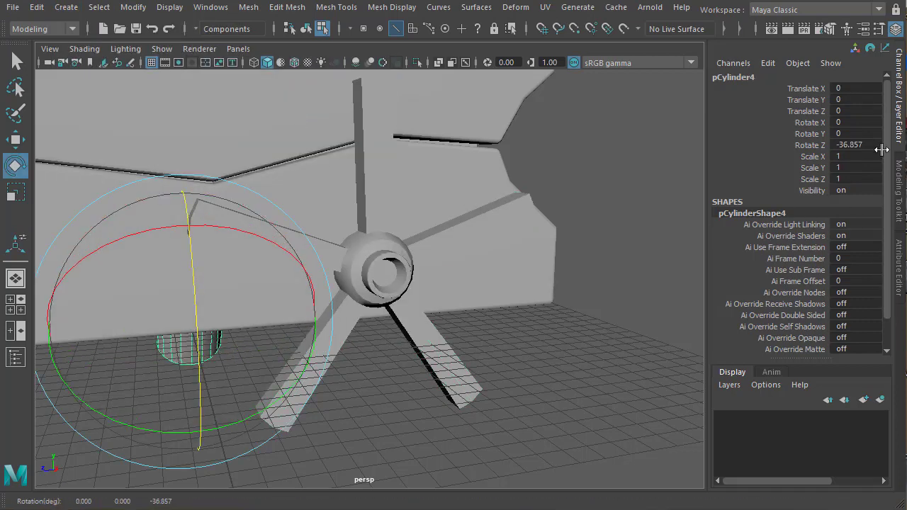
type("90")
key("Return")
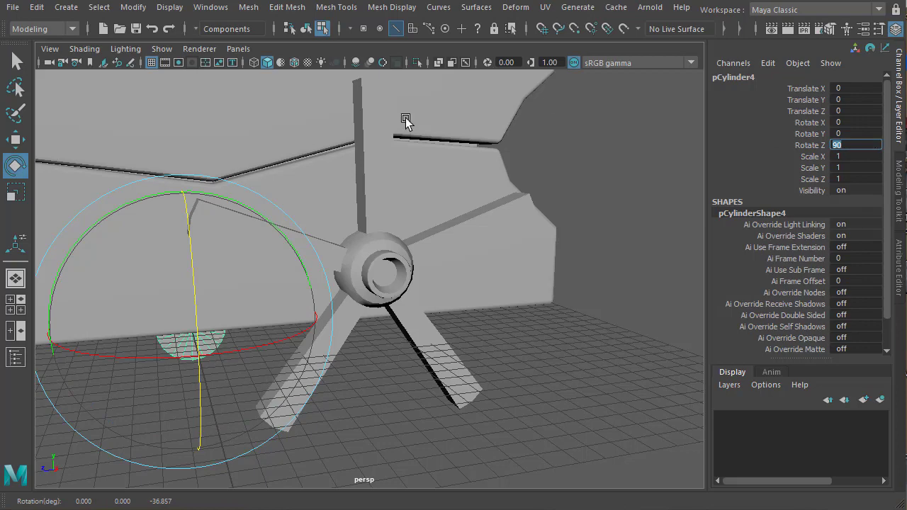
key("w")
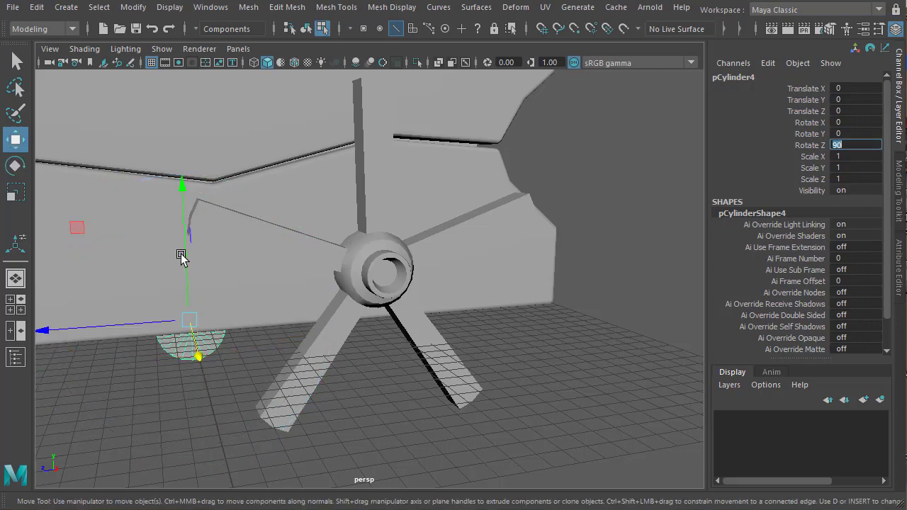
left_click(192, 348)
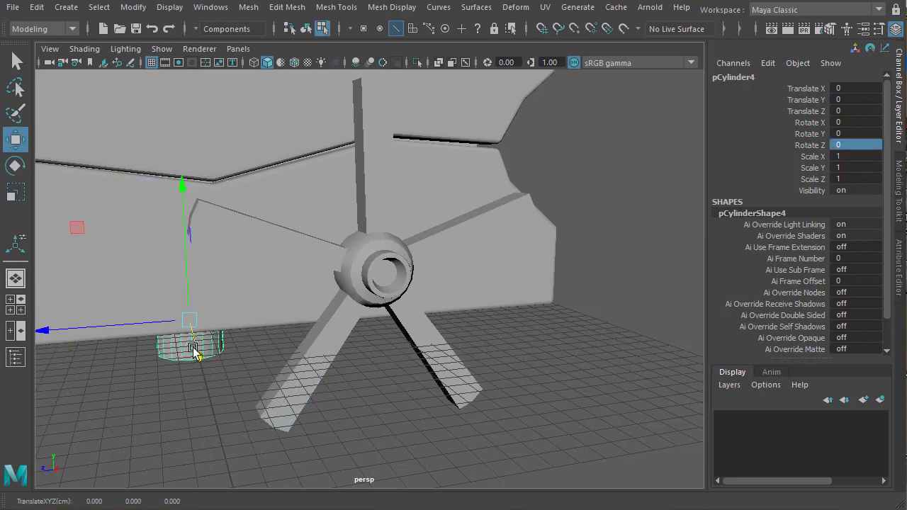
key("space")
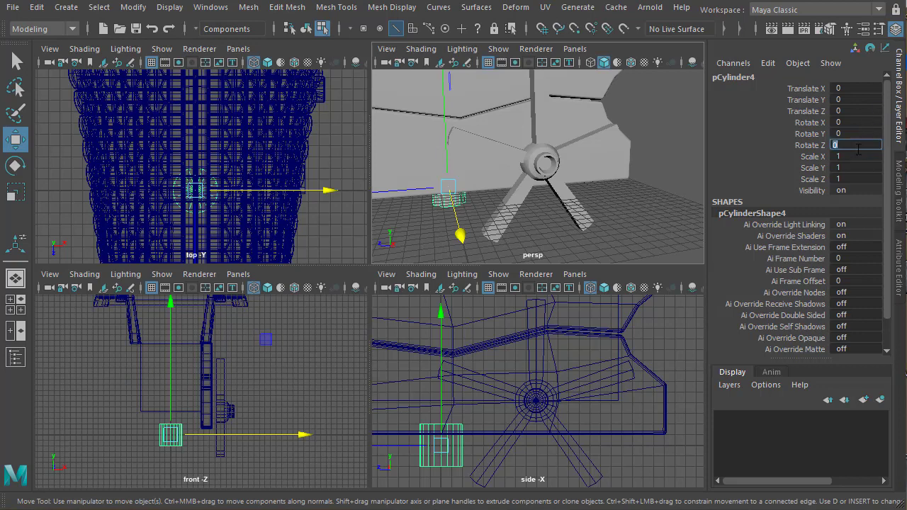
key("Return")
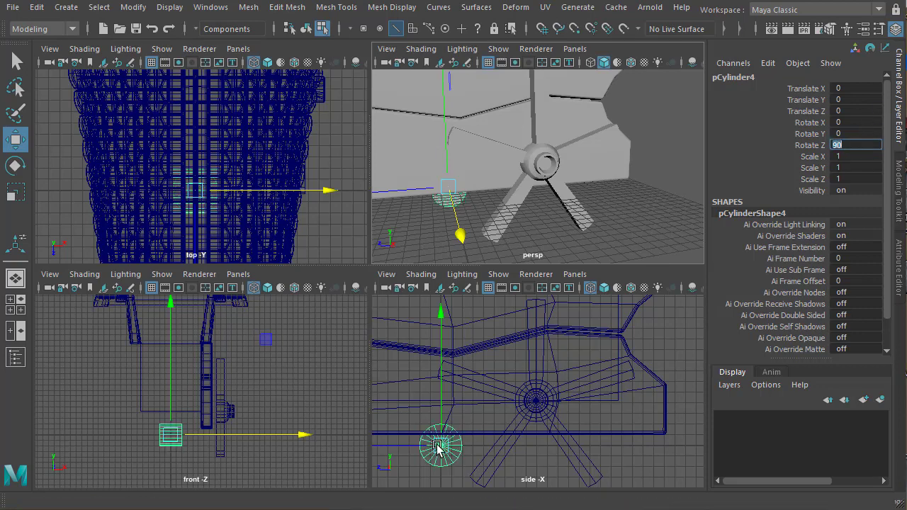
Move the new cylinder onto the wheel in the side view and snap it to the hub's centre point.
left_click_drag(445, 448, 528, 360)
key("space")
scroll(319, 335, "up", 3)
middle_click_drag(362, 342, 348, 273, "alt")
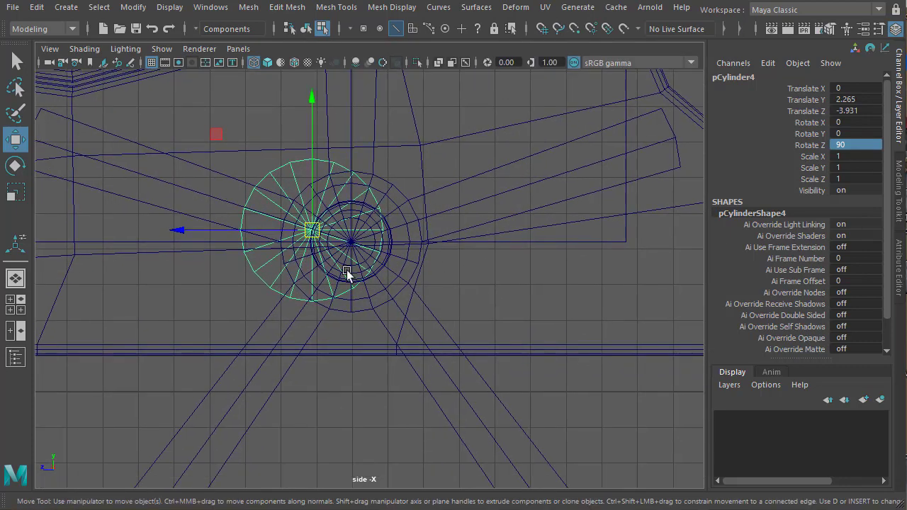
right_click_drag(348, 273, 409, 285, "alt")
middle_click_drag(409, 285, 463, 355, "alt")
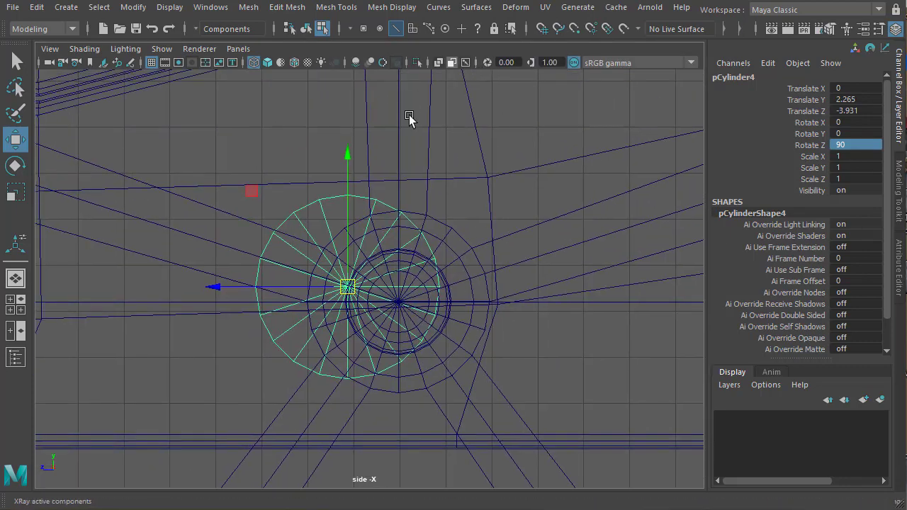
left_click(575, 29)
left_click_drag(347, 289, 394, 301)
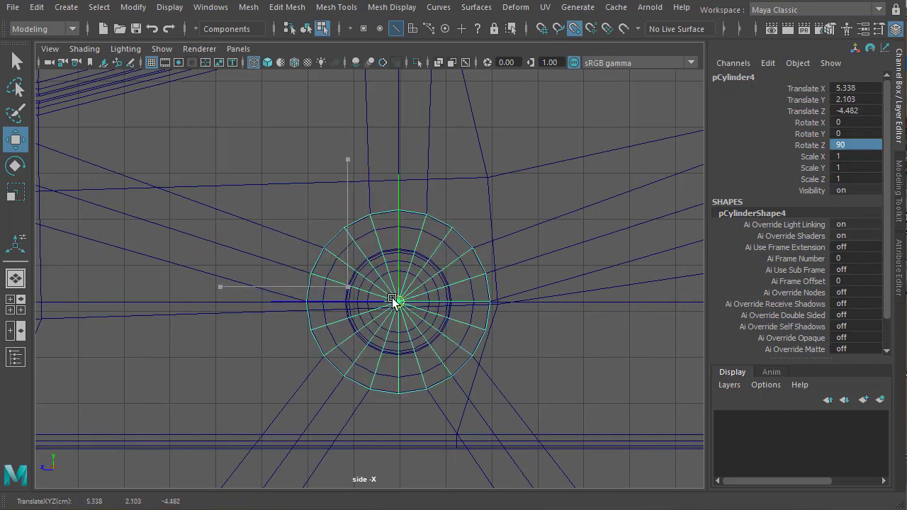
Flatten the cylinder along its axis to a Scale Y of about 0.325.
right_click_drag(437, 309, 382, 308, "alt")
key("space")
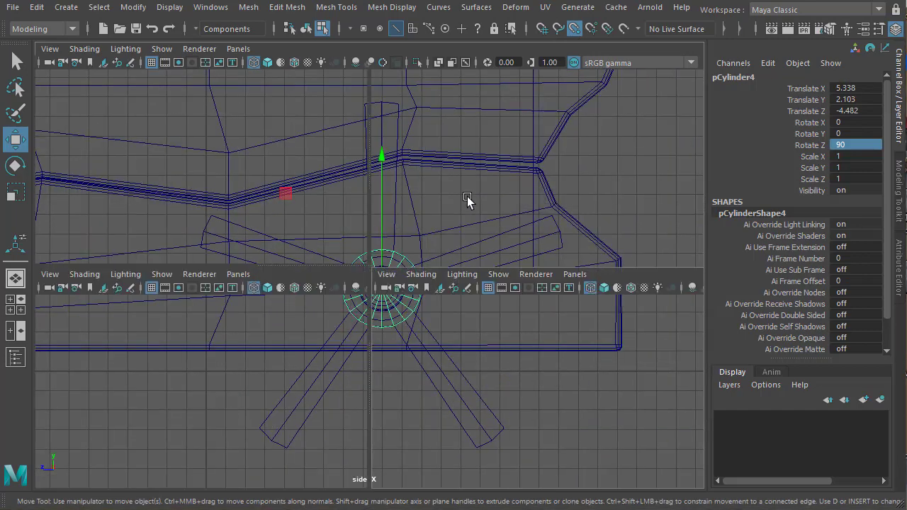
key("space")
left_click_drag(467, 280, 499, 324, "alt")
key("e")
key("r")
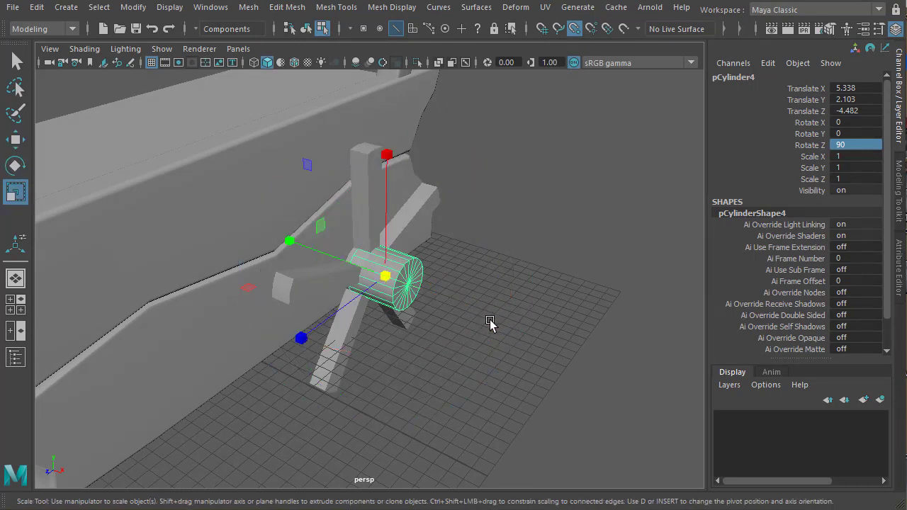
left_click_drag(302, 247, 302, 247)
middle_click_drag(301, 249, 349, 297)
Slide the flattened cylinder along X without point snapping to about 4.61, in line with the spokes.
key("w")
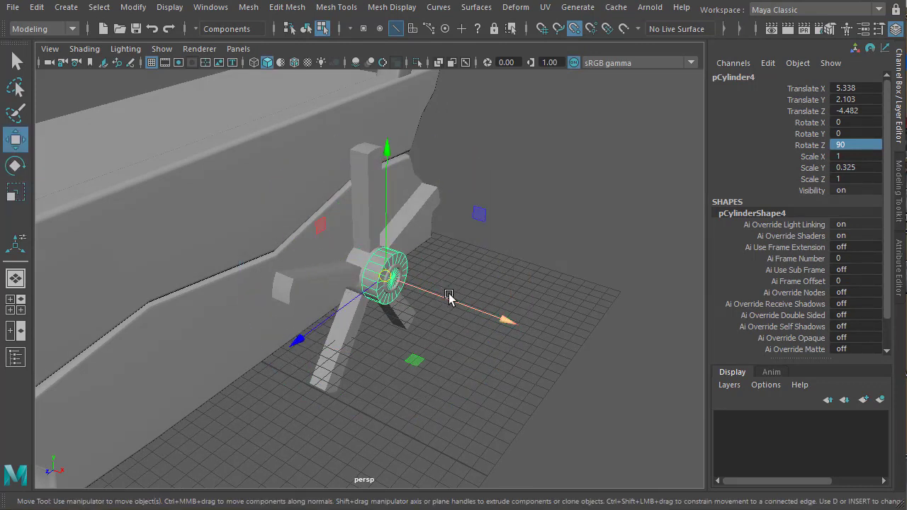
middle_click_drag(454, 298, 403, 284)
key("ctrl+z")
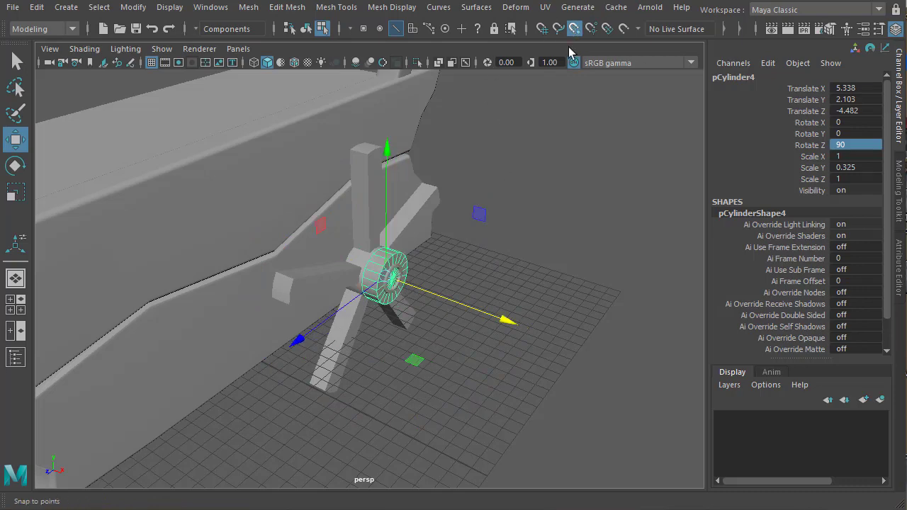
middle_click_drag(461, 307, 436, 323)
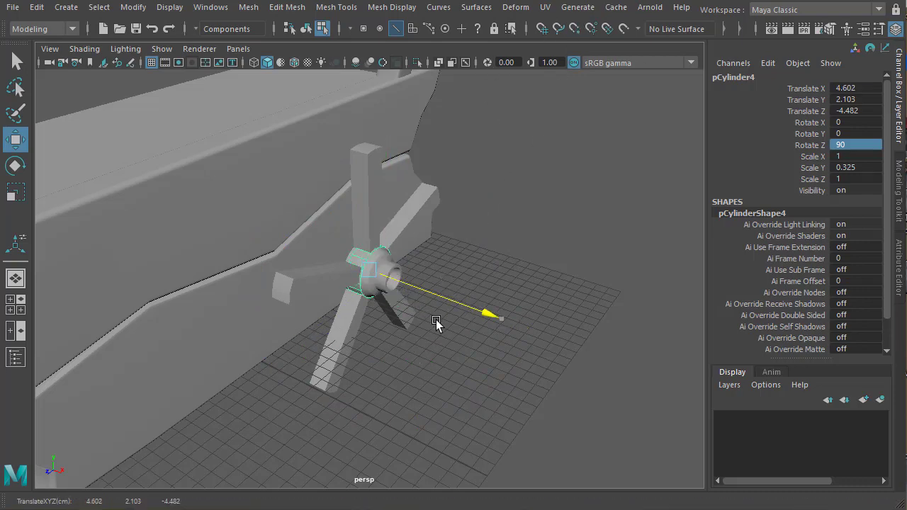
left_click_drag(436, 322, 381, 289, "alt")
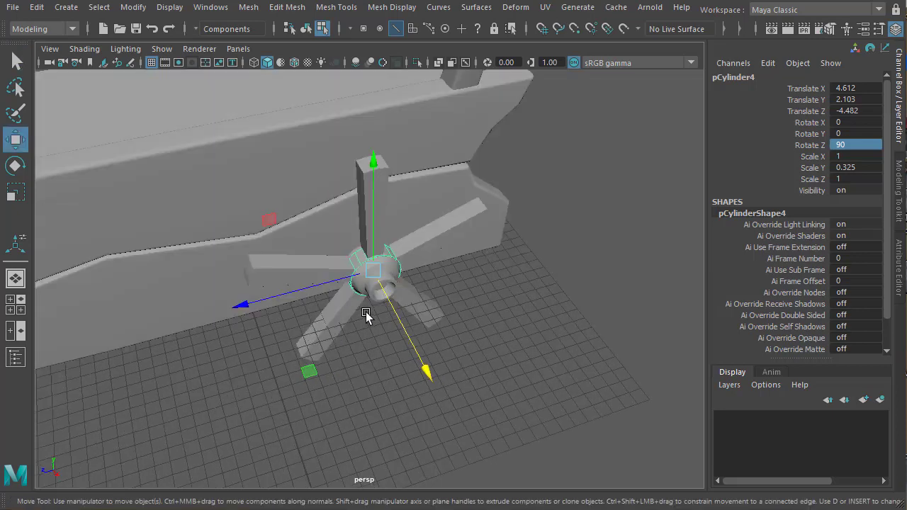
Enlarge the cylinder around the hub to about 5.83 in Scale X and Z, checking it in wireframe.
key("r")
left_click_drag(268, 224, 2, 175)
key("4")
left_click_drag(408, 252, 410, 200, "alt")
Reduce the cylinder's Subdivisions Caps to 0.
scroll(815, 216, "down", 4)
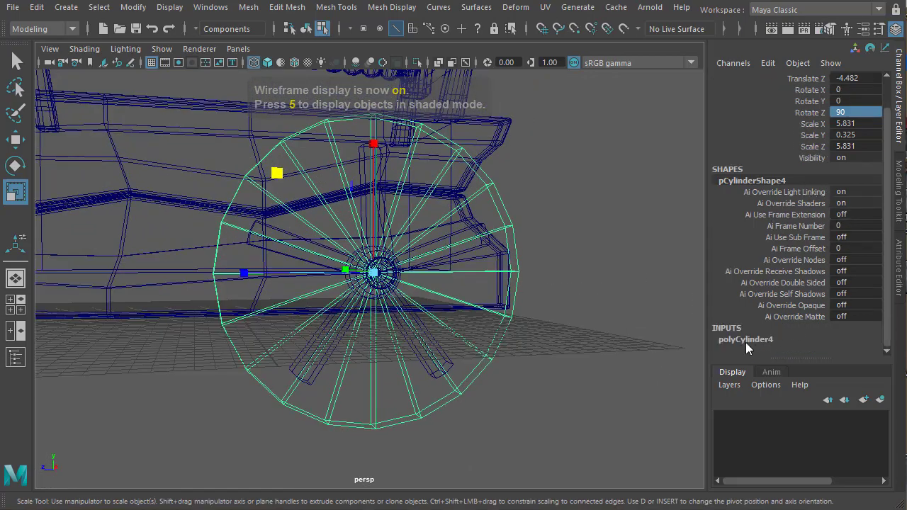
left_click(815, 316)
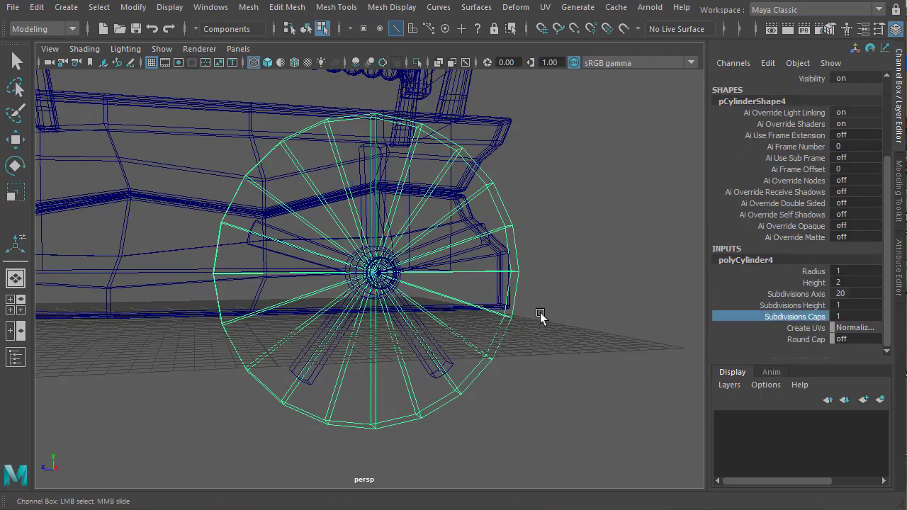
middle_click_drag(645, 272, 573, 295)
left_click_drag(507, 332, 535, 369, "alt")
right_click_drag(535, 369, 602, 384, "alt")
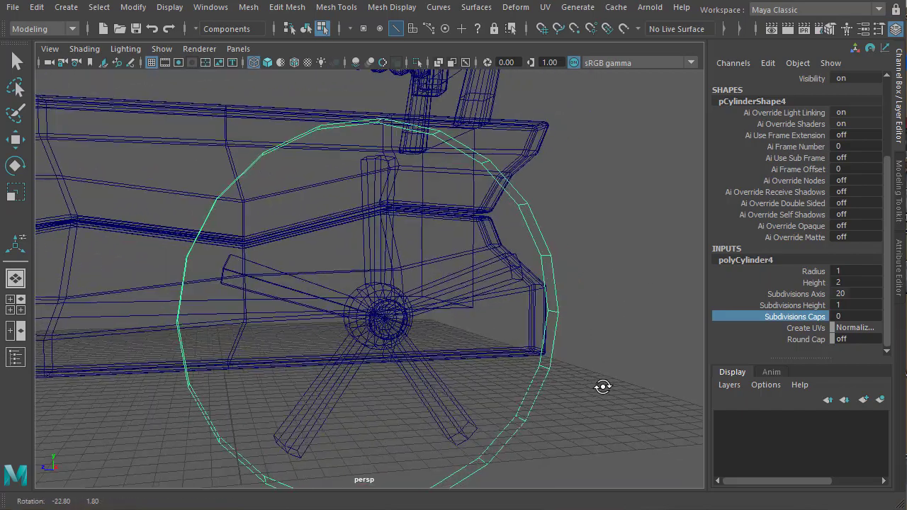
Return to shaded display and delete the cylinder's cap faces to leave an open ring.
key("5")
left_click_drag(552, 364, 535, 241, "alt")
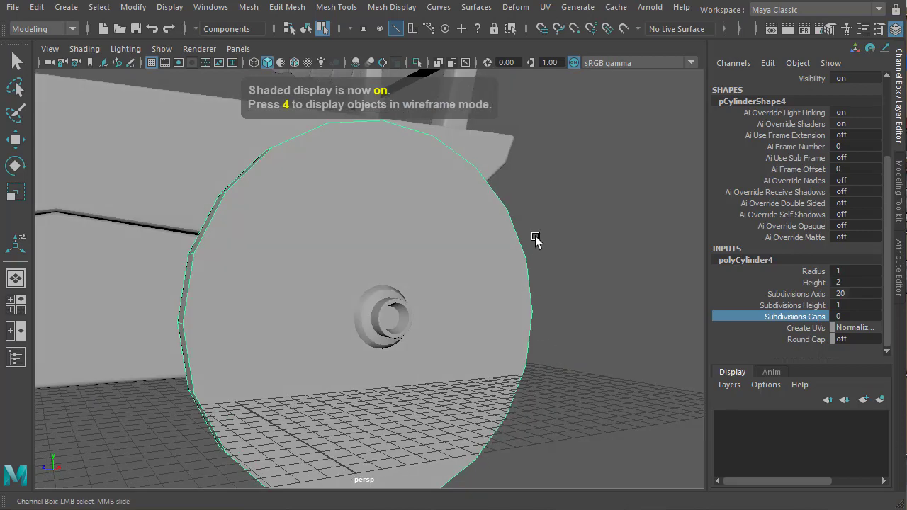
right_click_drag(521, 248, 525, 281)
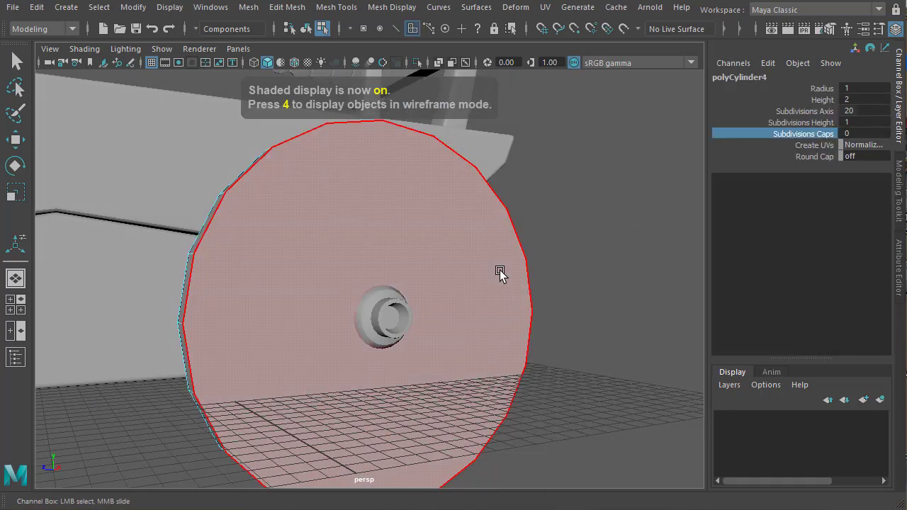
left_click(425, 284)
key("r")
key("Delete")
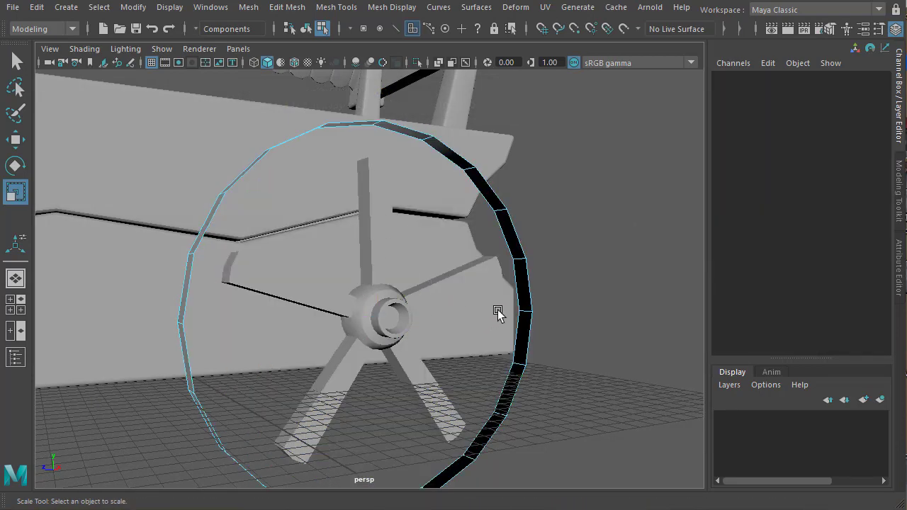
Select the ring's full face loop and extrude it with a Local Translate Z of about 0.462 to thicken the rim.
left_click_drag(498, 314, 489, 217, "alt")
left_click(485, 216)
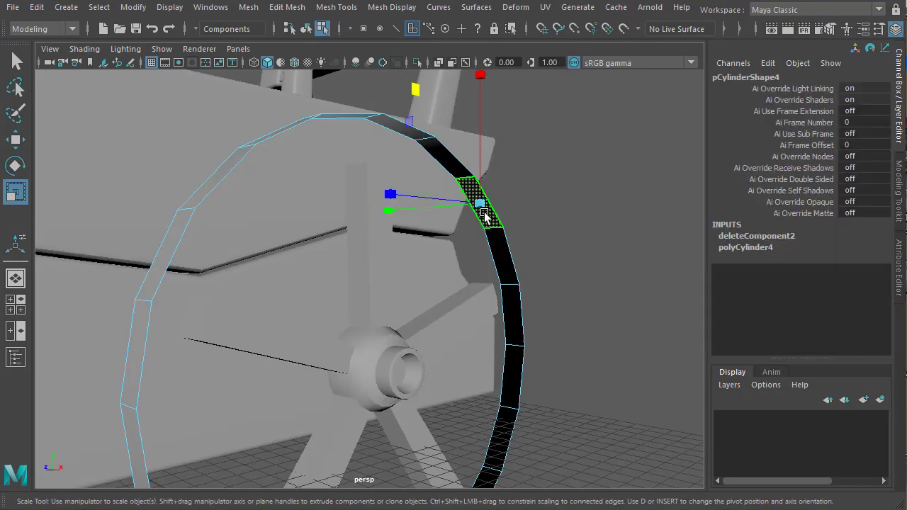
double_click(446, 169, "shift")
right_click_drag(487, 199, 476, 235, "shift")
left_click_drag(476, 235, 497, 241, "alt")
left_click_drag(480, 286, 489, 102, "alt")
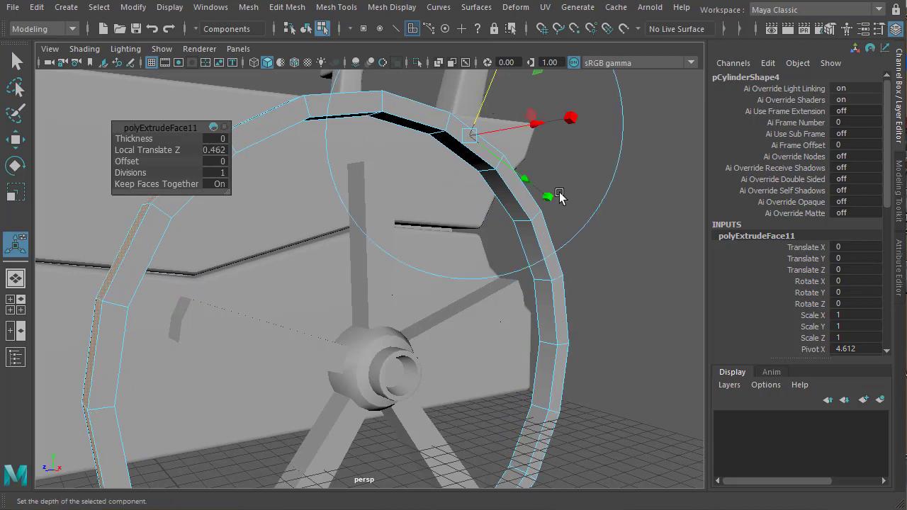
left_click_drag(559, 196, 494, 226, "alt")
Return the rim to object selection and shrink it to about 4.495 in Scale X and Z to meet the spoke ends.
right_click_drag(489, 219, 479, 306)
key("e")
key("r")
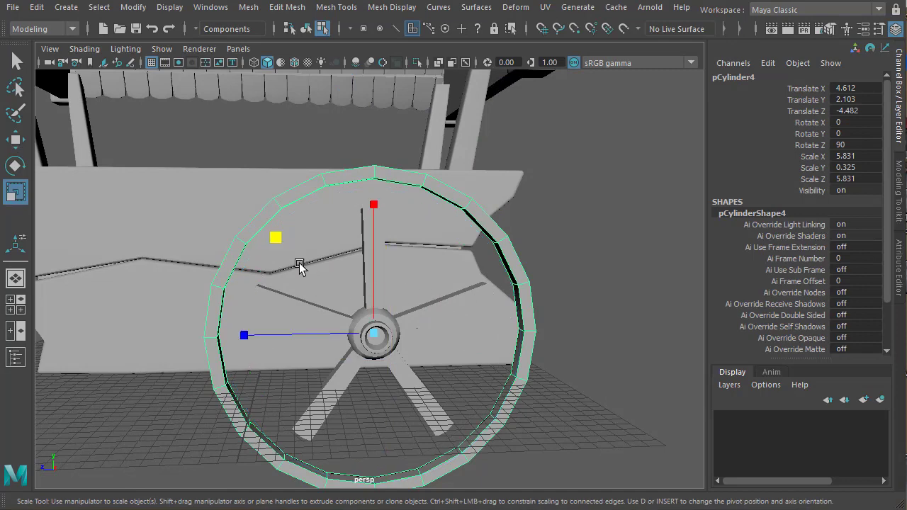
left_click_drag(281, 241, 290, 253)
key("5")
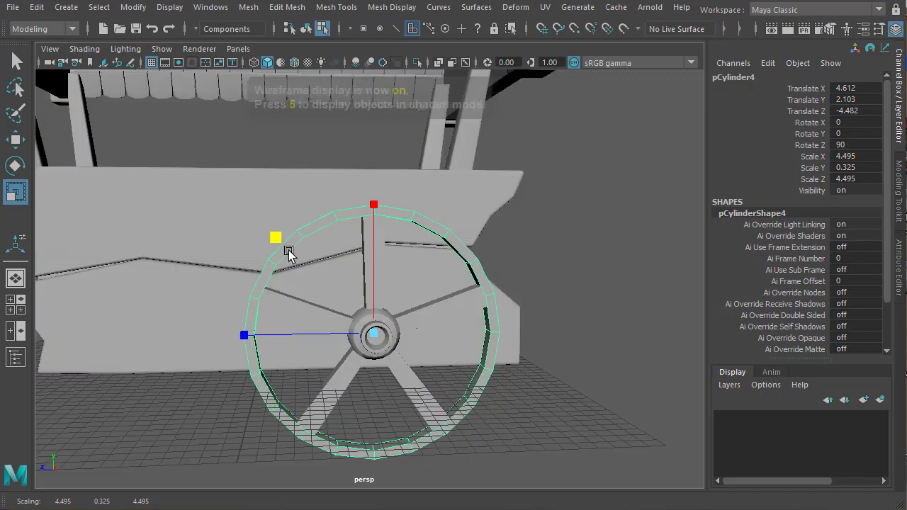
Turn on wireframe over shaded display and widen the rim to a Scale Y of about 0.487.
left_click_drag(304, 326, 387, 328, "alt")
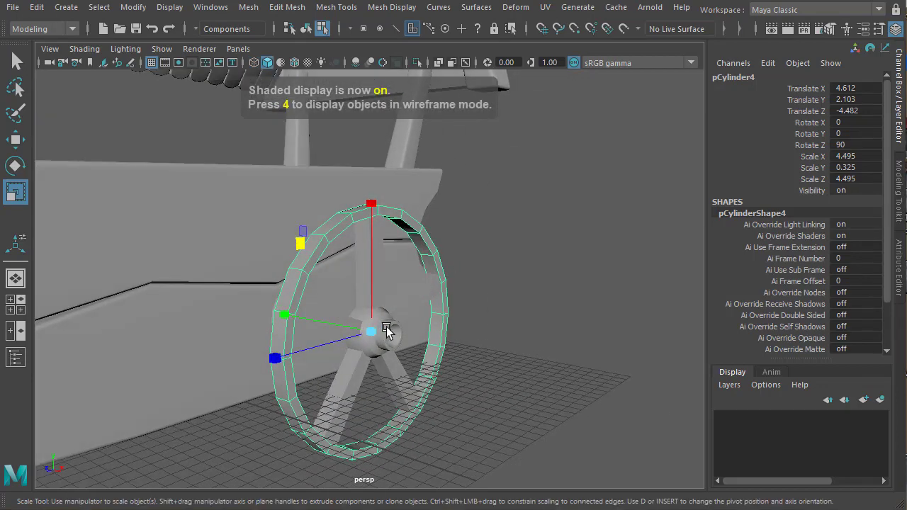
right_click_drag(387, 328, 424, 316, "alt")
middle_click_drag(424, 316, 413, 284, "alt")
left_click(293, 63)
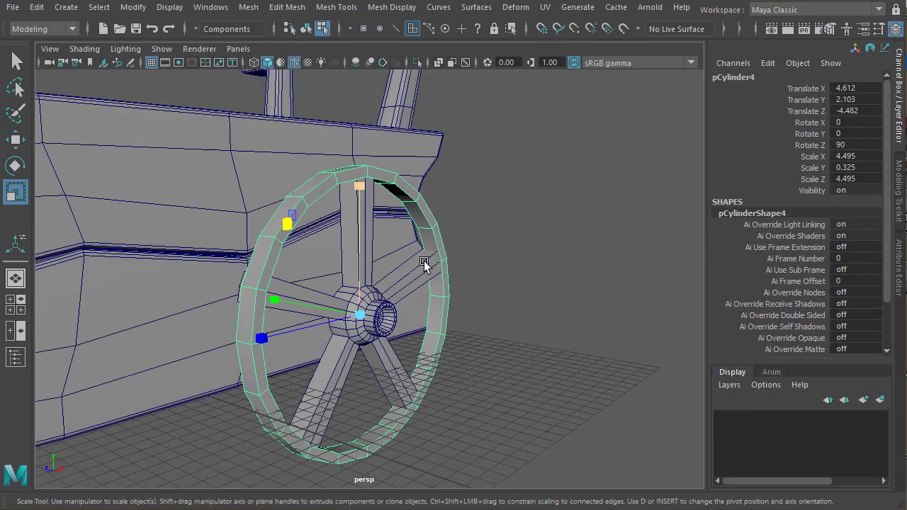
mouse_move(425, 263)
left_mouse_down("alt")
mouse_move(348, 241)
mouse_move(375, 242)
left_mouse_up("alt")
right_click_drag(376, 242, 413, 262, "alt")
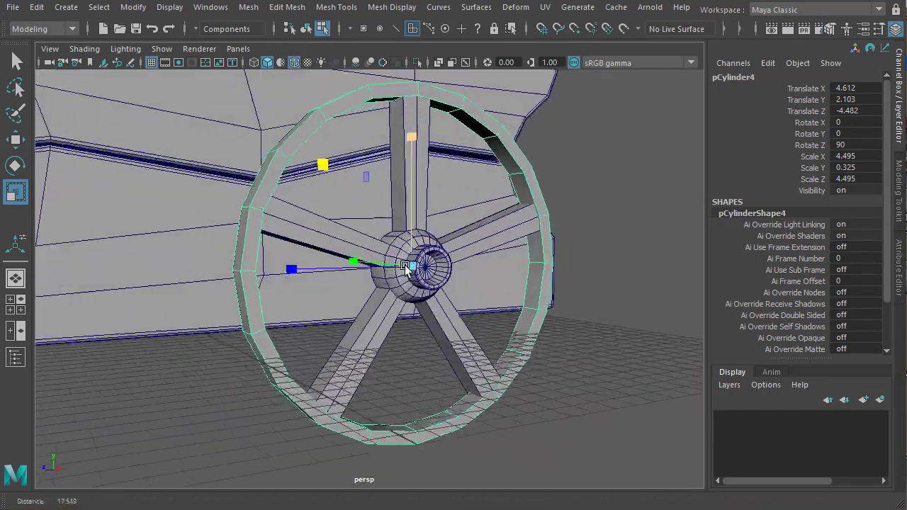
middle_click_drag(411, 262, 399, 289, "alt")
left_click_drag(451, 190, 266, 251, "alt")
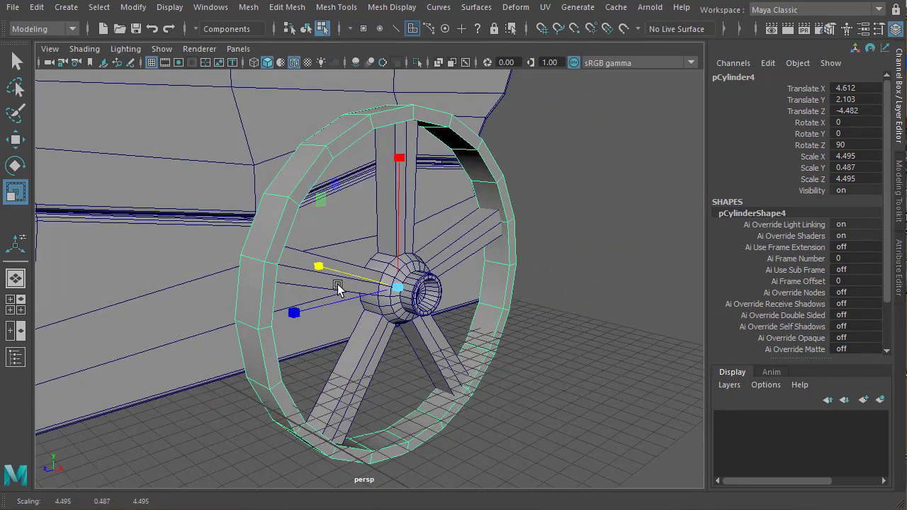
left_click_drag(338, 288, 417, 321, "alt")
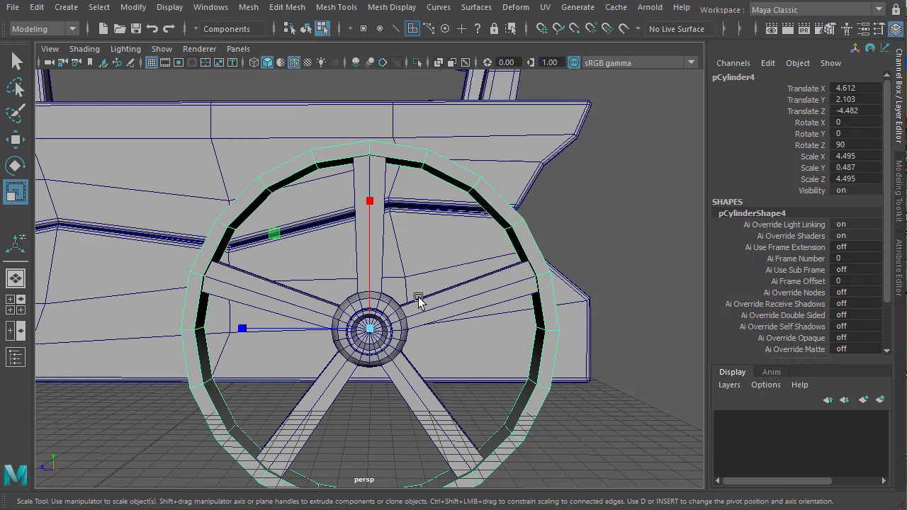
Select the rim's full outer face loop and extrude it outward with a Local Translate Z of about 0.105.
left_click_drag(428, 356, 502, 357, "alt")
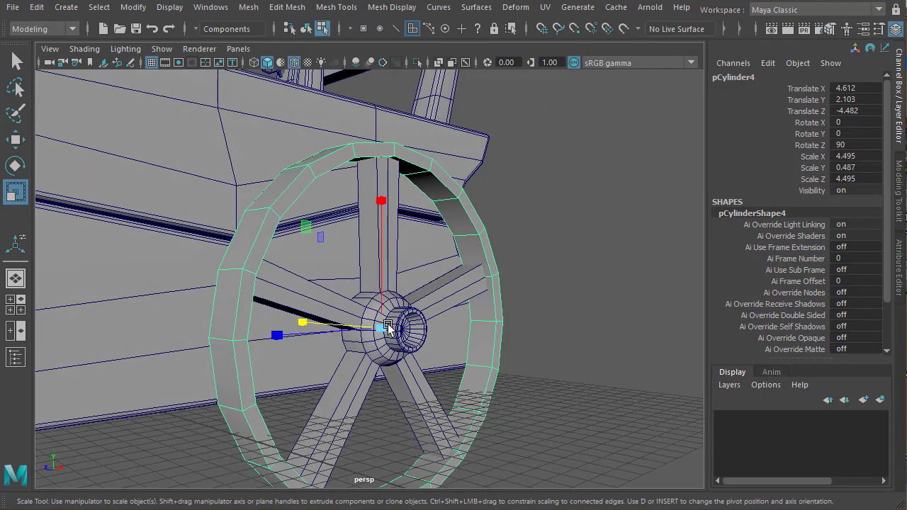
left_click_drag(404, 337, 442, 393, "alt")
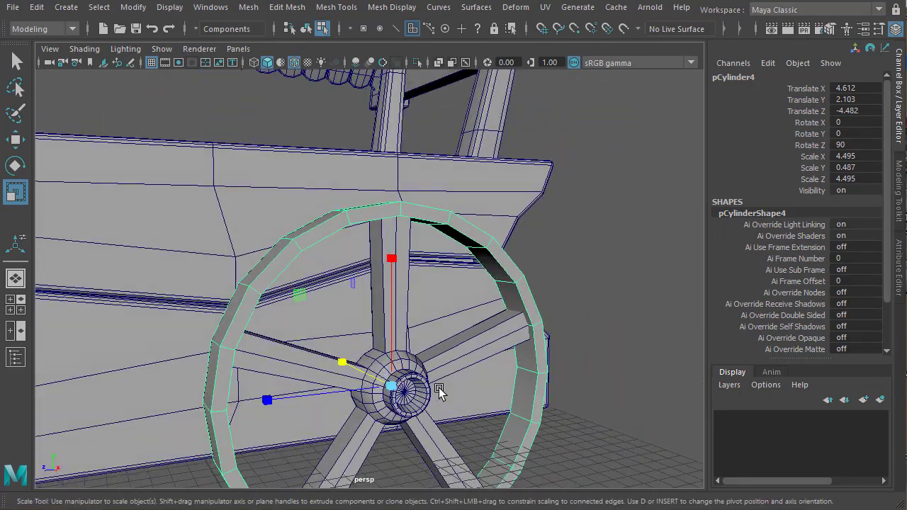
right_click_drag(442, 393, 496, 396, "alt")
middle_click_drag(496, 395, 445, 439, "alt")
left_click_drag(443, 437, 361, 243, "alt")
right_click_drag(361, 243, 361, 279)
left_click(349, 259)
left_click(350, 259)
double_click(297, 223, "shift")
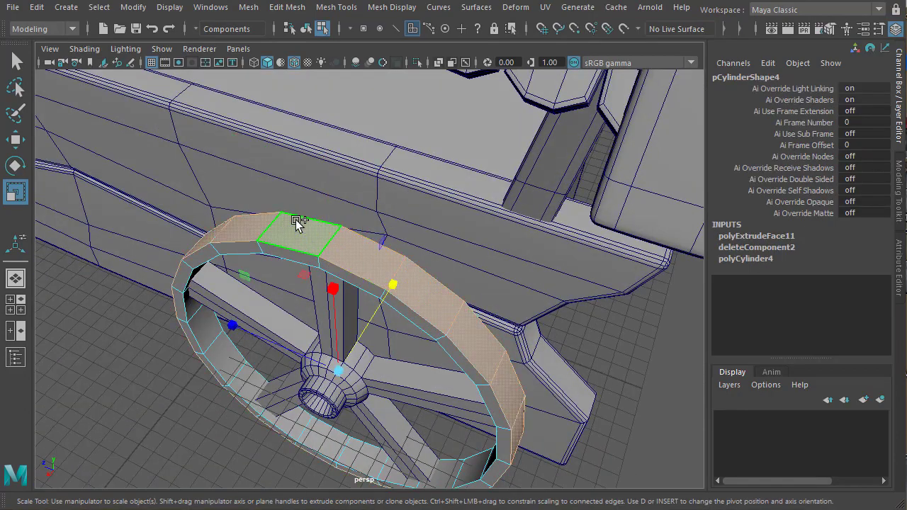
left_click_drag(368, 283, 415, 253, "alt")
right_click_drag(415, 253, 384, 286, "shift")
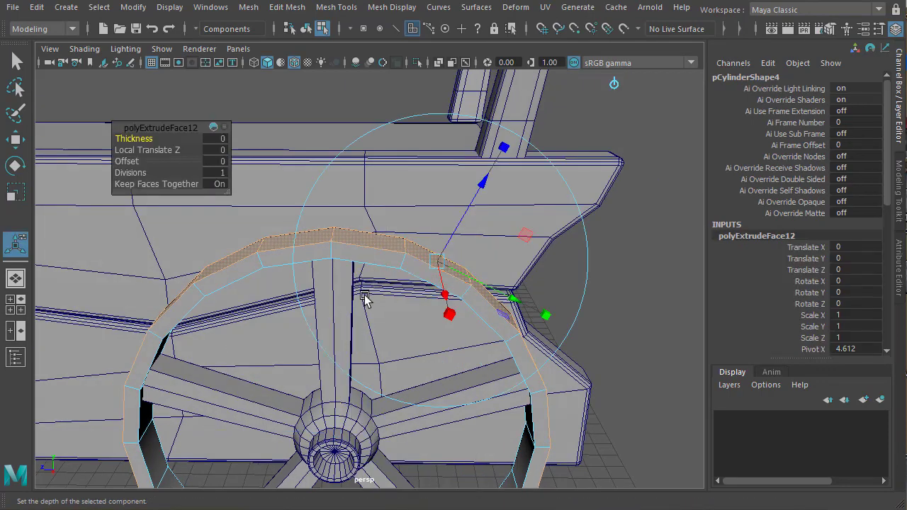
left_click_drag(385, 286, 414, 271, "alt")
left_click_drag(452, 212, 451, 204)
left_click_drag(380, 284, 385, 319, "alt")
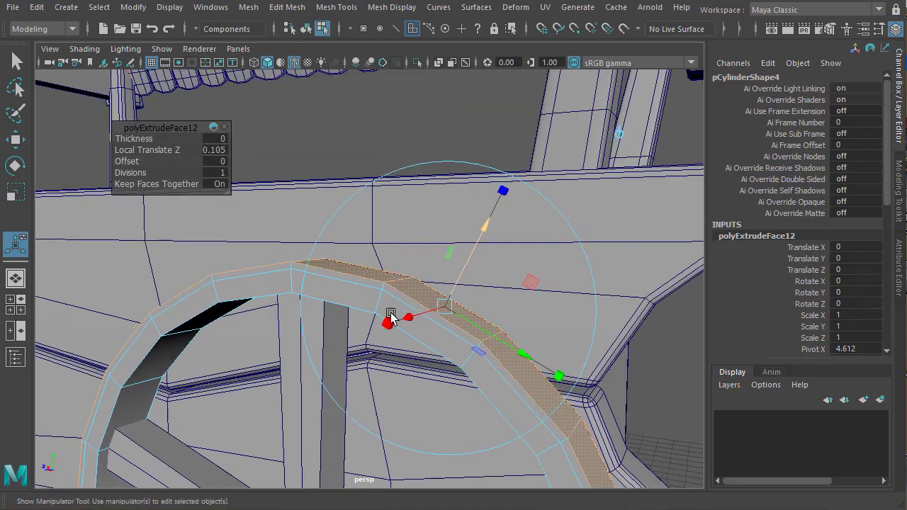
Select the narrow new face strips on both sides of the rim and extrude them with a Local Translate Z of about 0.0959.
left_click(366, 283)
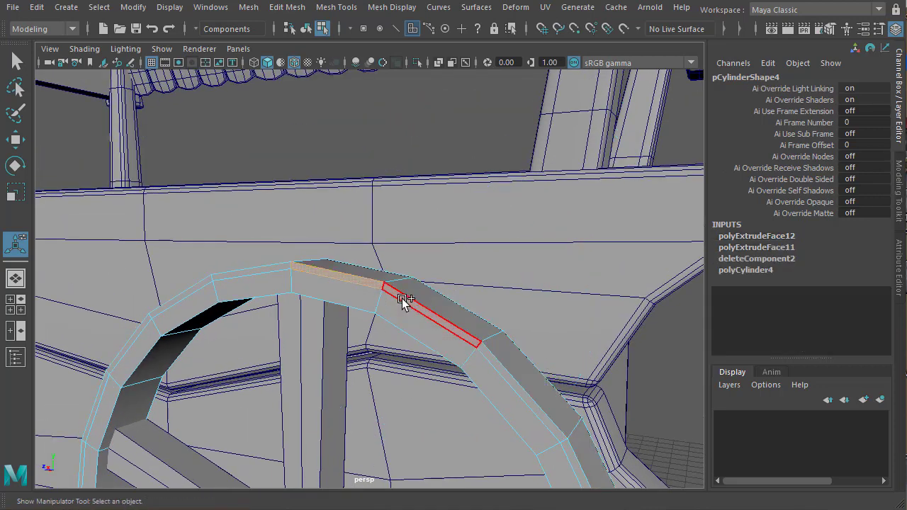
left_click_drag(433, 331, 352, 339, "alt")
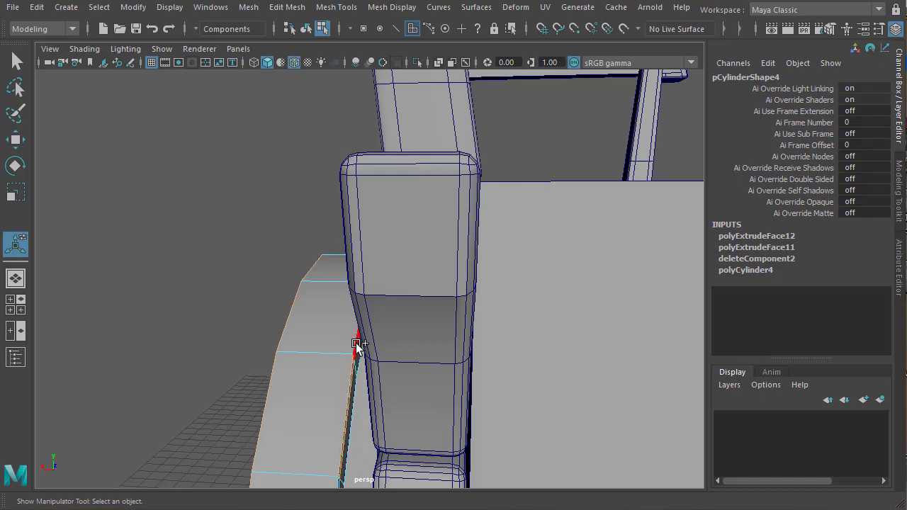
left_click_drag(345, 360, 472, 331, "alt")
right_click_drag(470, 326, 470, 326, "shift")
middle_click_drag(470, 326, 439, 257, "alt")
left_click_drag(440, 257, 360, 265, "alt")
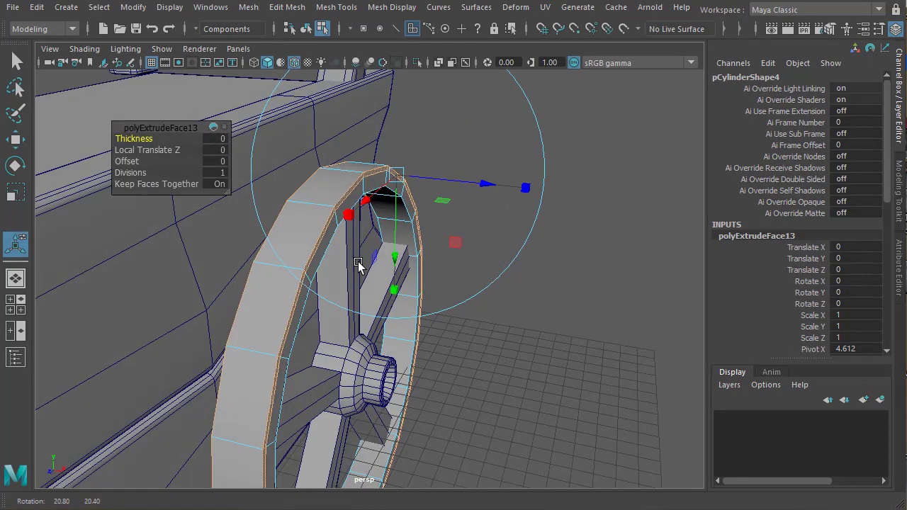
left_click_drag(433, 211, 468, 221, "alt")
Preview the rim smoothed and return it to object selection.
right_click_drag(468, 221, 443, 305)
key("3")
left_click(601, 238)
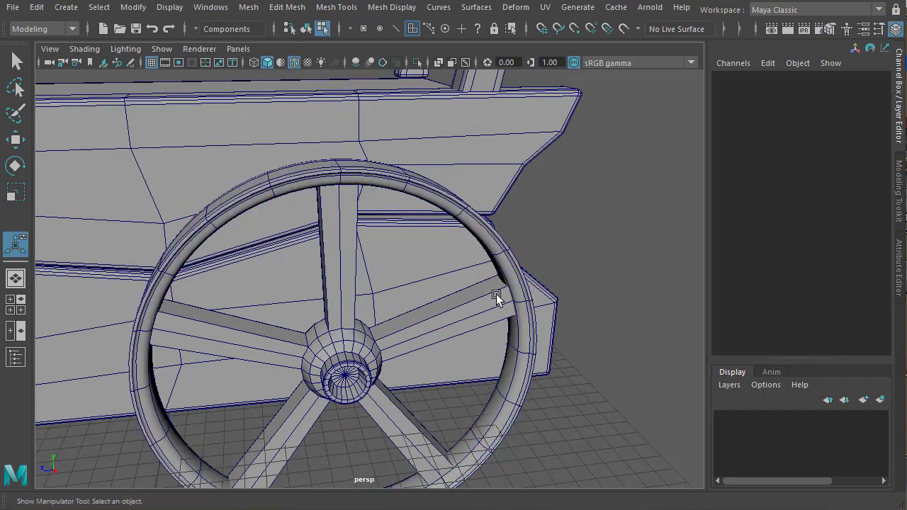
left_click_drag(497, 297, 457, 229, "alt")
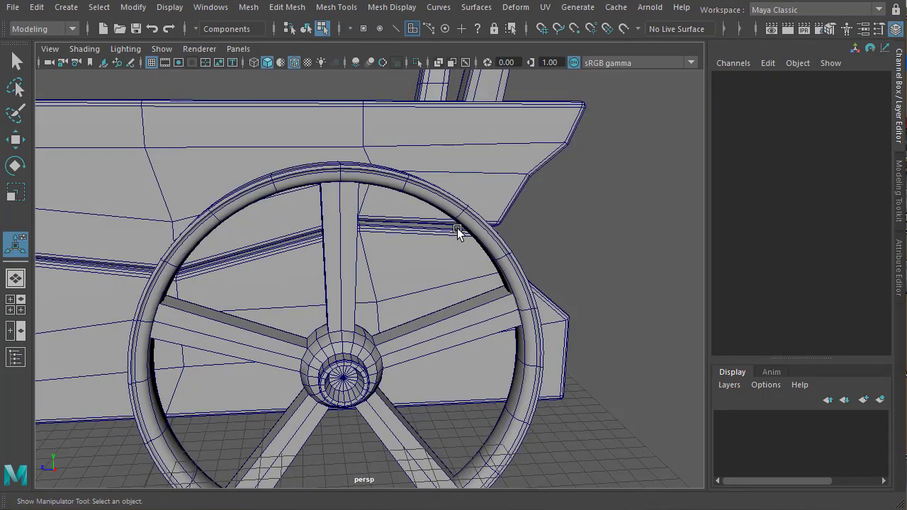
left_click(472, 221)
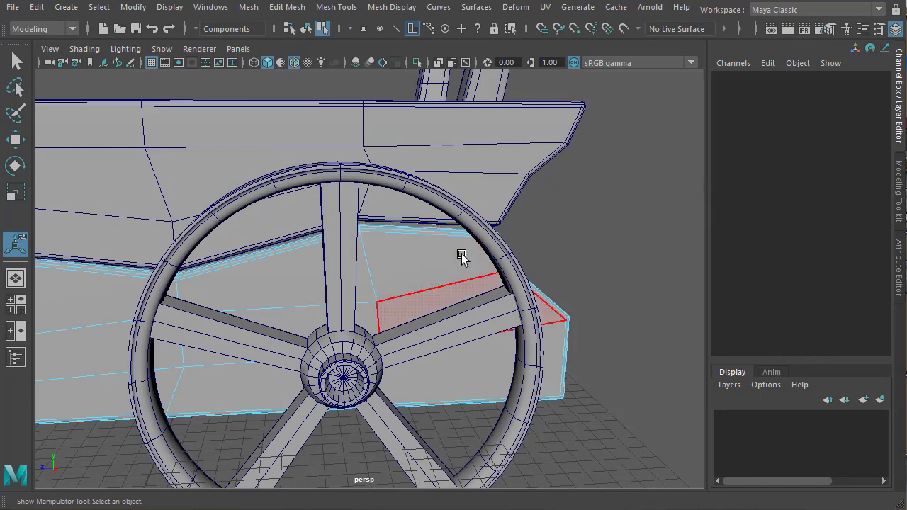
right_click_drag(467, 218, 447, 308)
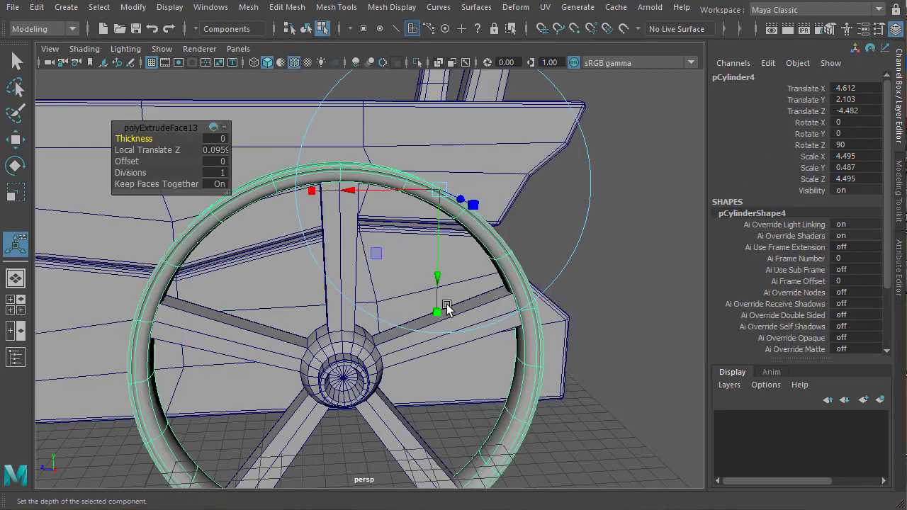
Select the two inner edge loops of the unsmoothed rim and bevel them with Fraction 0.3 and 3 Segments.
left_click_drag(397, 301, 414, 395, "alt")
left_click(619, 299)
right_click_drag(387, 348, 380, 314)
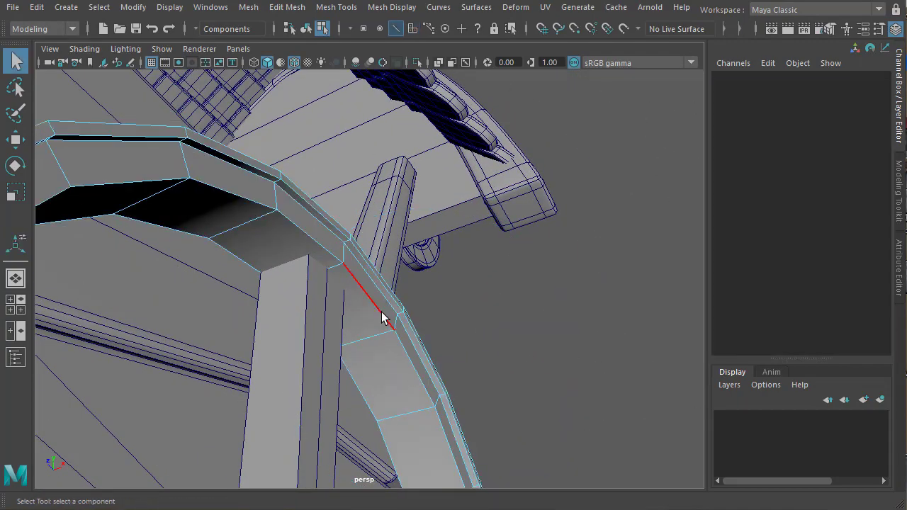
left_click(381, 318)
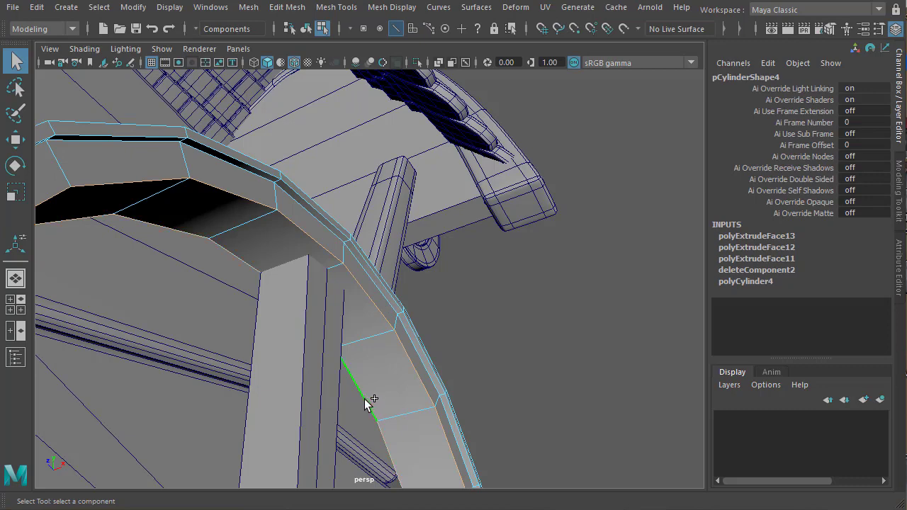
right_click_drag(504, 313, 560, 314, "shift")
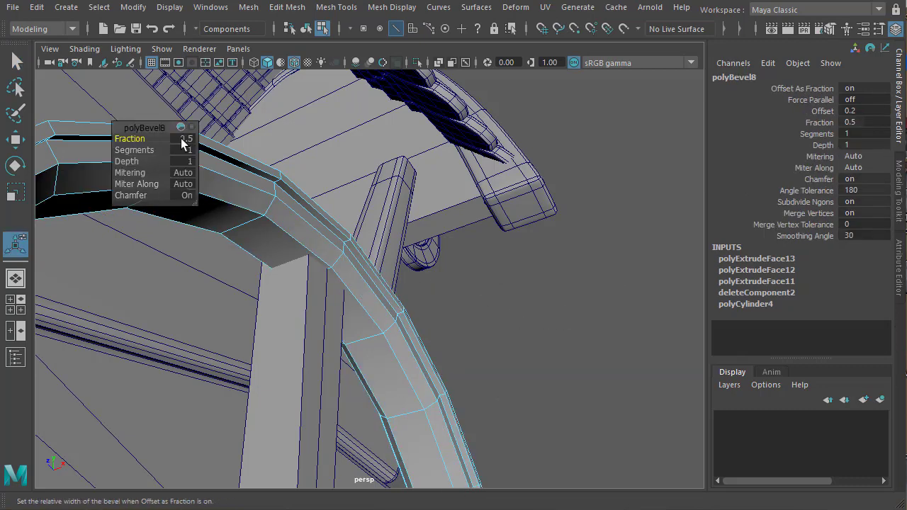
left_click(183, 140)
type("0.3")
key("Return")
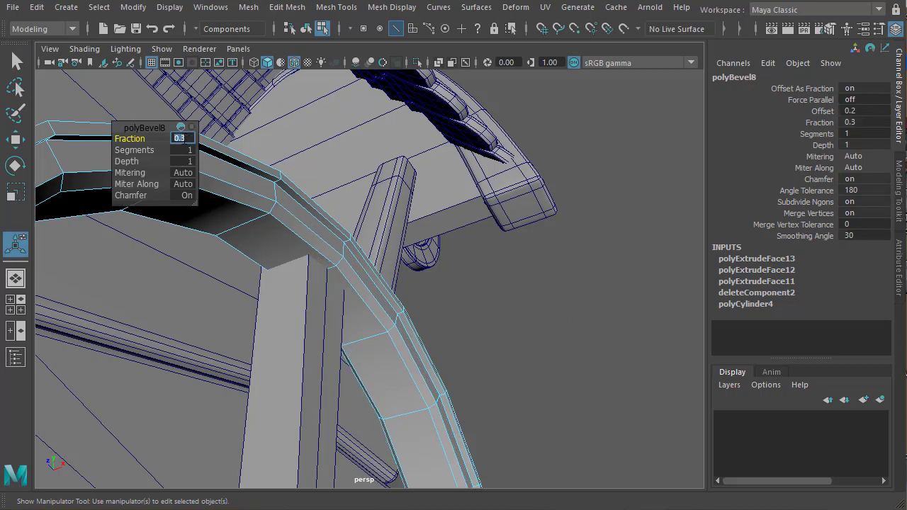
left_click(193, 149)
type("3")
key("Return")
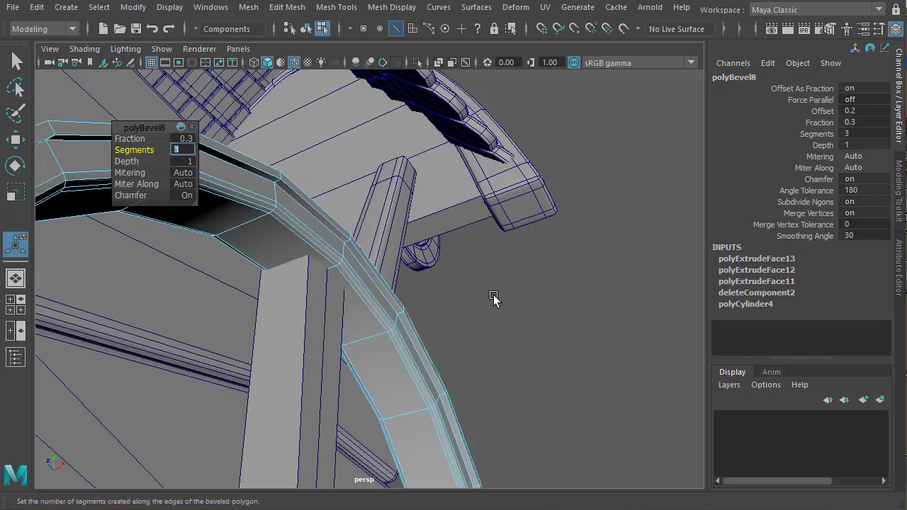
Leave edge selection and show the beveled rim in smooth preview.
left_click(494, 297)
right_click_drag(453, 320, 305, 371, "alt")
left_click_drag(304, 371, 369, 390, "alt")
right_click_drag(454, 327, 435, 412)
left_click(506, 381)
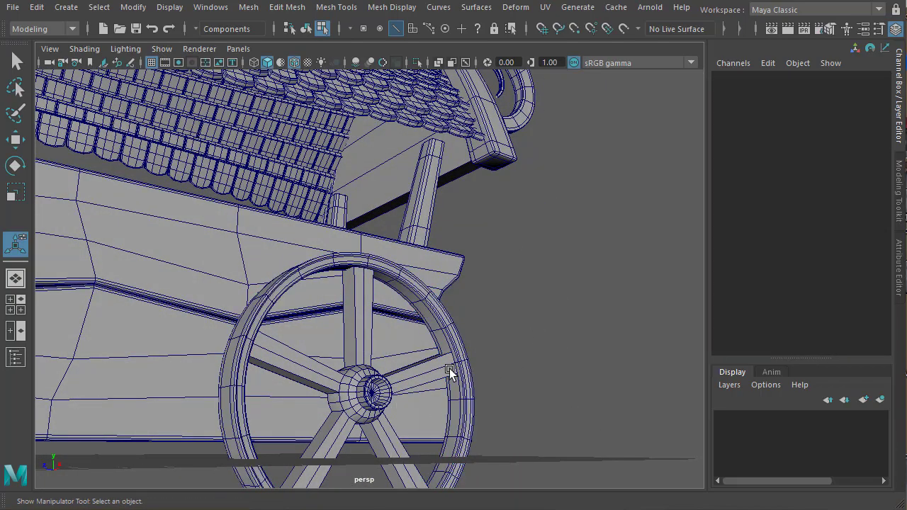
left_click_drag(450, 370, 461, 393, "alt")
Select the hub-and-spokes object and show it in smooth preview, then clear the selection.
left_click(407, 426)
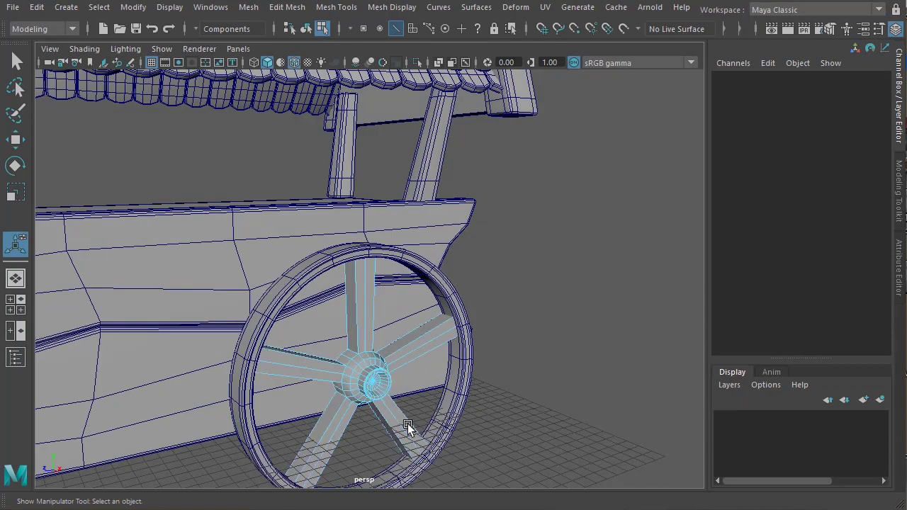
left_click_drag(407, 424, 266, 459, "alt")
right_click_drag(266, 460, 399, 381, "alt")
left_click_drag(399, 380, 368, 329, "alt")
right_click_drag(368, 329, 339, 417)
key("ctrl+b")
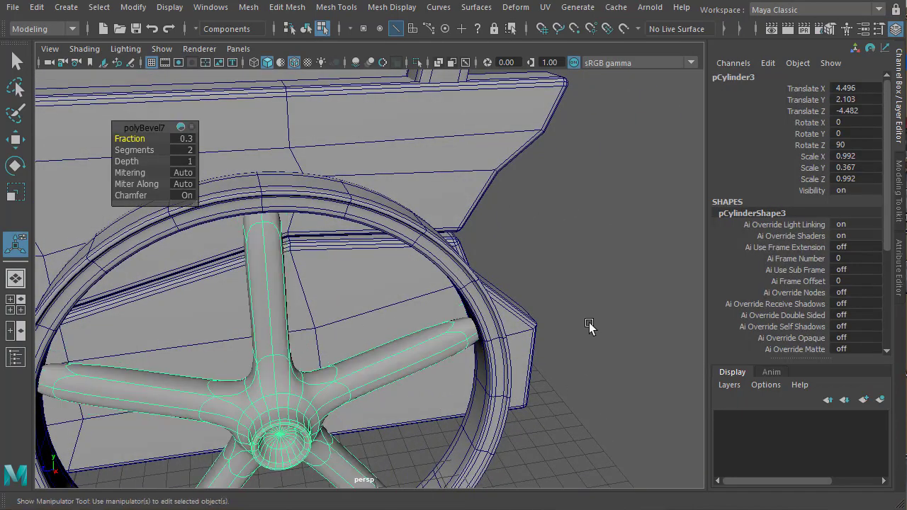
left_click(590, 326)
Examine the smoothed wheel from several angles, especially where the spoke ends meet the rim.
left_click_drag(590, 326, 475, 353, "alt")
right_click_drag(475, 352, 310, 372, "alt")
left_click_drag(310, 372, 249, 430, "alt")
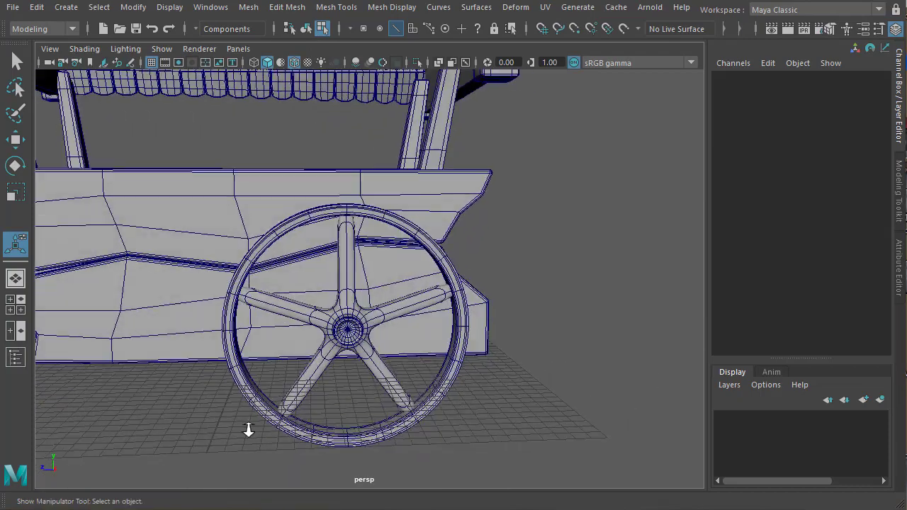
right_click_drag(249, 431, 363, 391, "alt")
middle_click_drag(363, 391, 390, 334, "alt")
left_click_drag(390, 334, 347, 347, "alt")
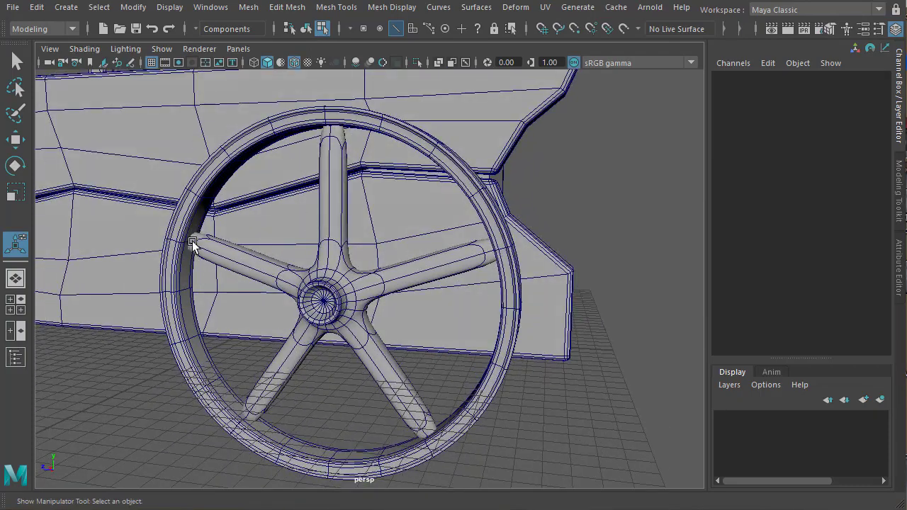
Examine the wheel's hub-and-spoke mesh up close in unsmoothed and smoothed display.
left_click(225, 255)
key("1")
right_click_drag(223, 259, 540, 398, "alt")
middle_click_drag(540, 398, 531, 403, "alt")
left_click_drag(375, 405, 449, 397, "alt")
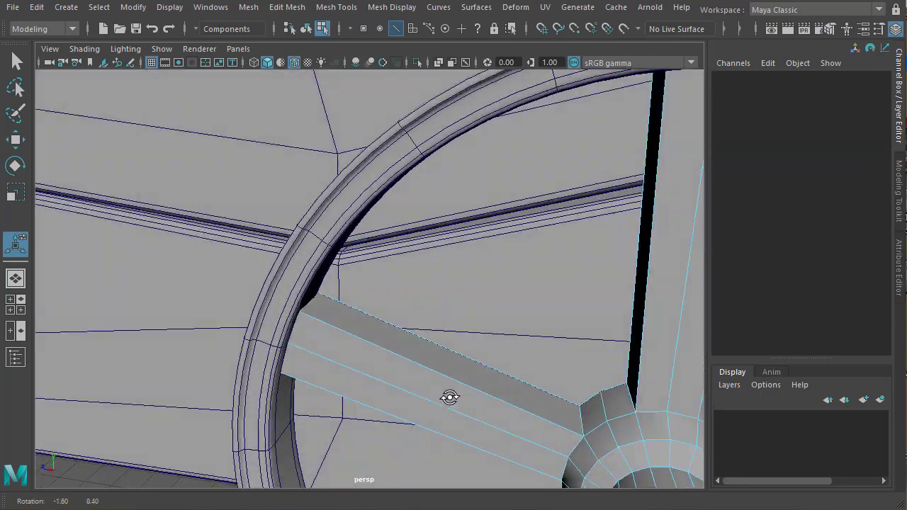
right_click_drag(450, 397, 371, 362, "alt")
left_click_drag(370, 362, 402, 371, "alt")
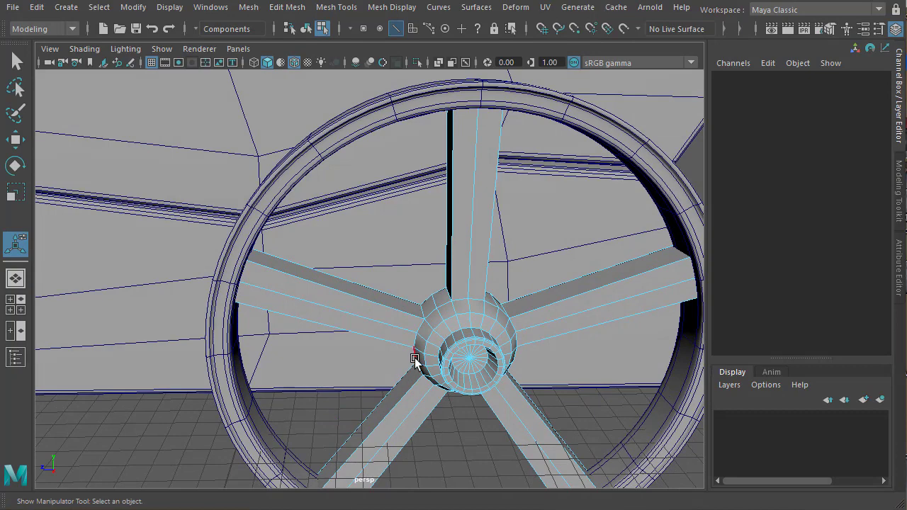
key("w")
middle_click_drag(307, 298, 407, 333, "alt")
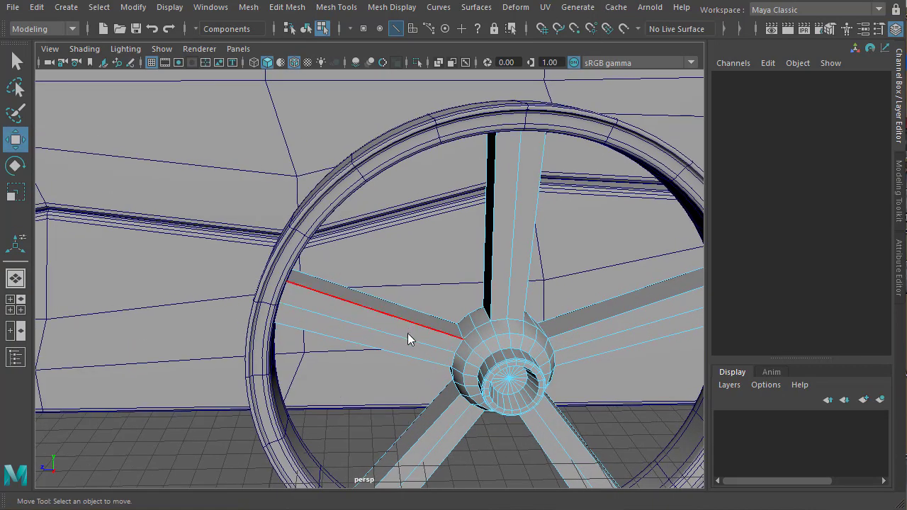
right_click_drag(408, 333, 387, 410)
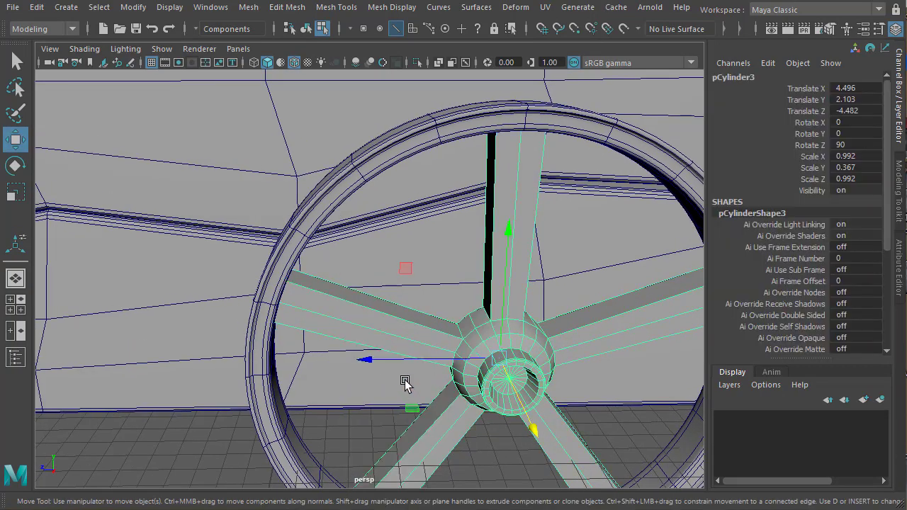
key("3")
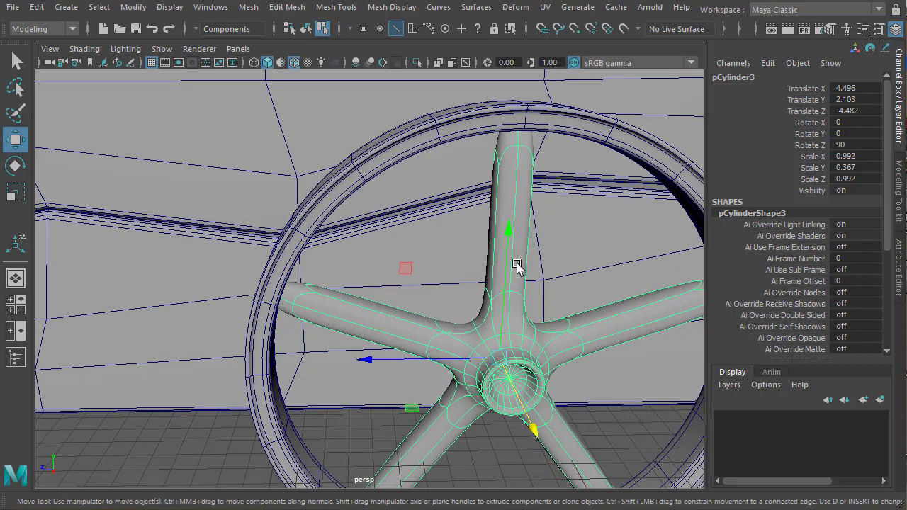
Select the faces at the outer ends of all five spokes of the wheel.
middle_click_drag(517, 264, 445, 336, "alt")
left_click_drag(445, 336, 432, 215, "alt")
right_click_drag(433, 210, 435, 243)
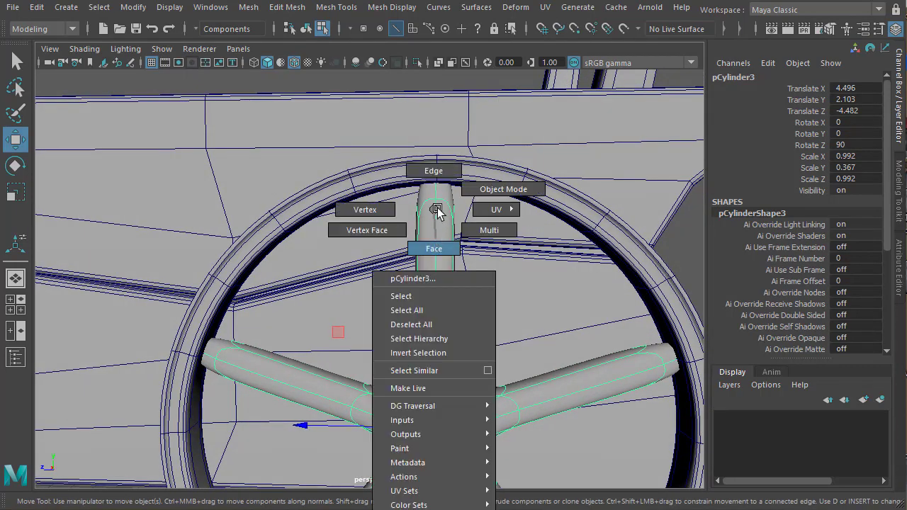
left_click(446, 194)
left_click(431, 193, "shift")
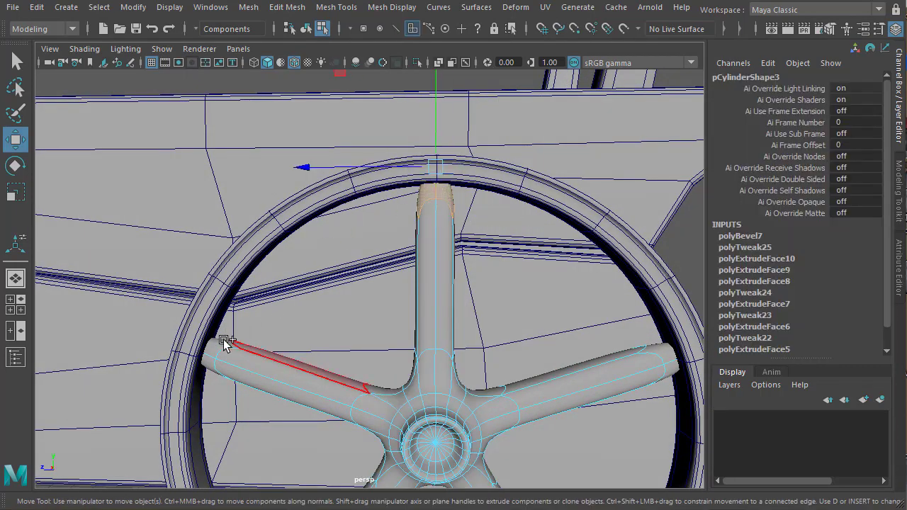
left_click_drag(344, 380, 319, 304, "alt")
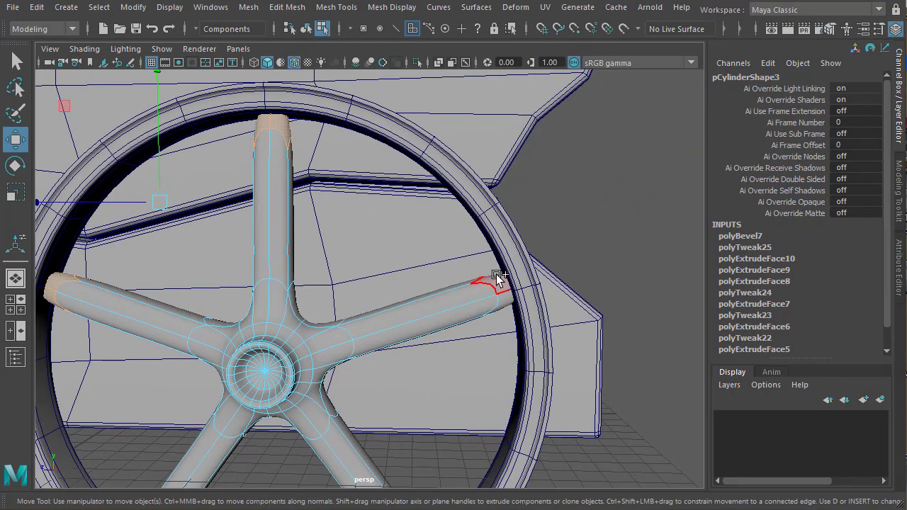
double_click(497, 277, "shift")
left_click_drag(498, 384, 376, 324, "alt")
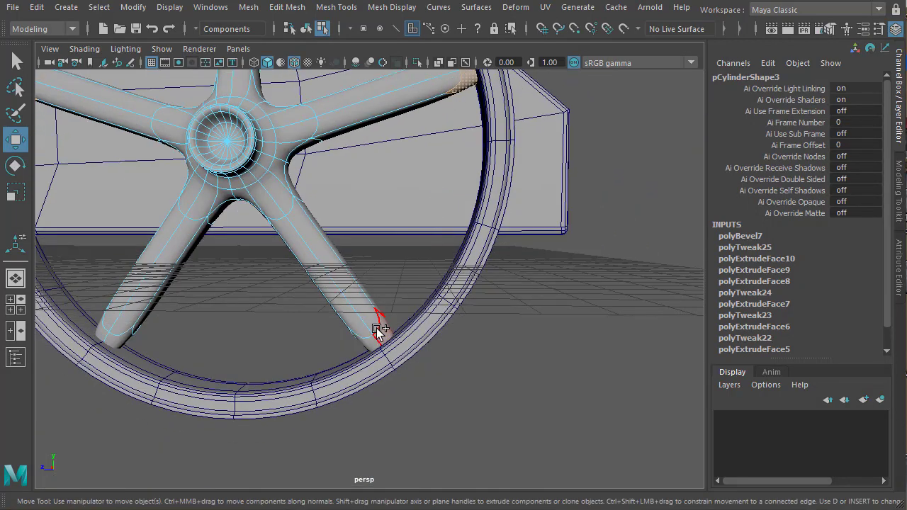
left_click_drag(367, 344, 295, 343, "alt")
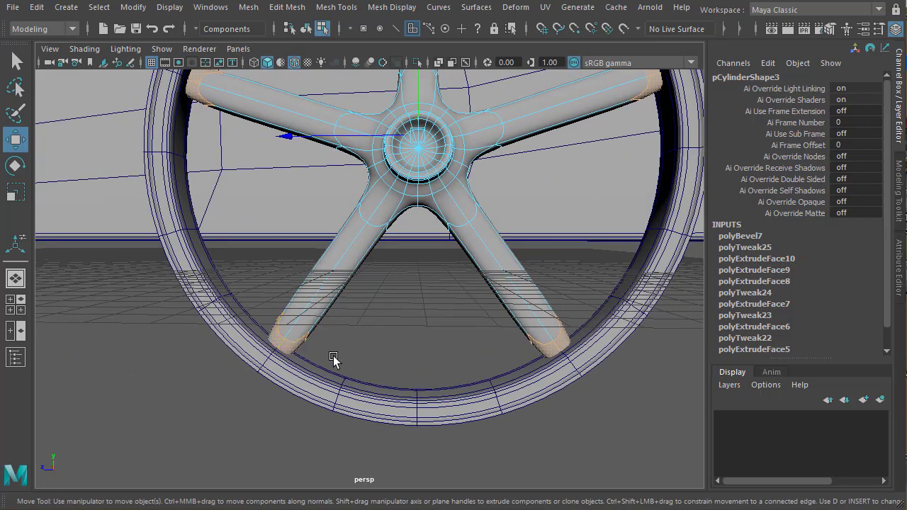
Extrude the selected spoke end faces slightly outward, working unsmoothed in the wireframe side view.
key("1")
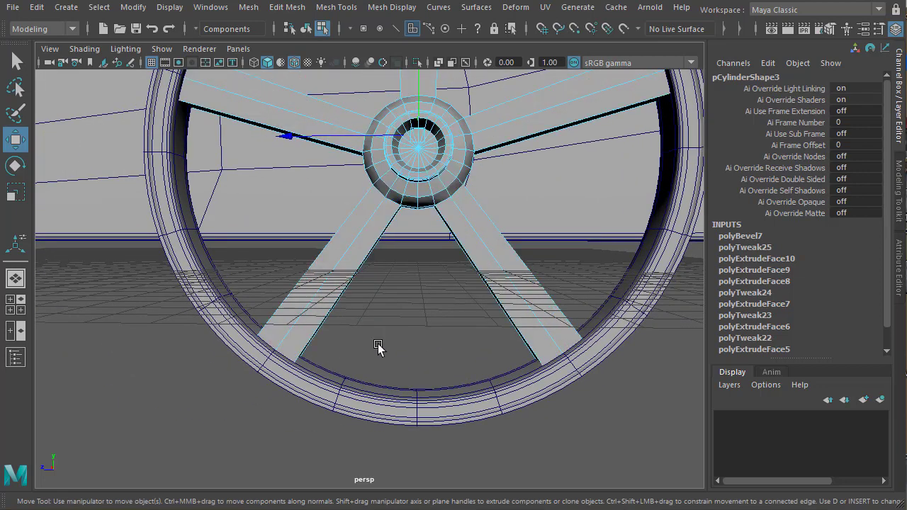
key("4")
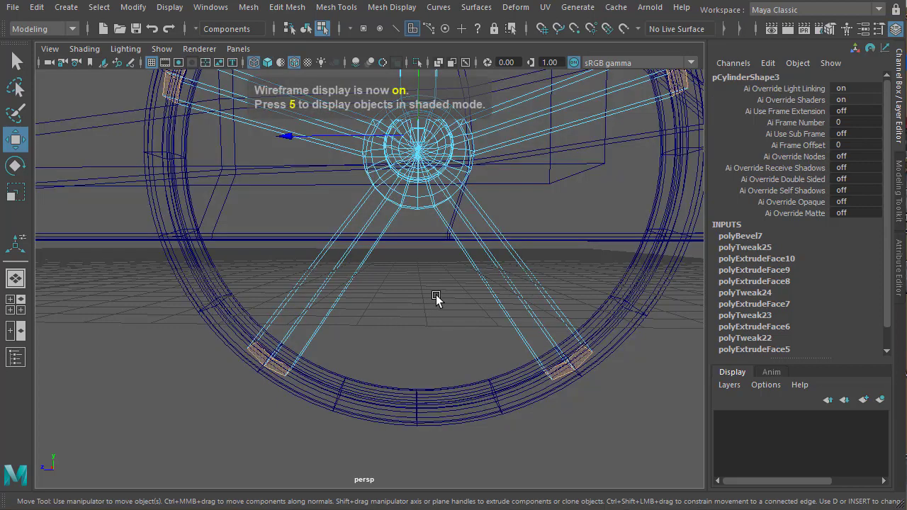
key("space")
key("space")
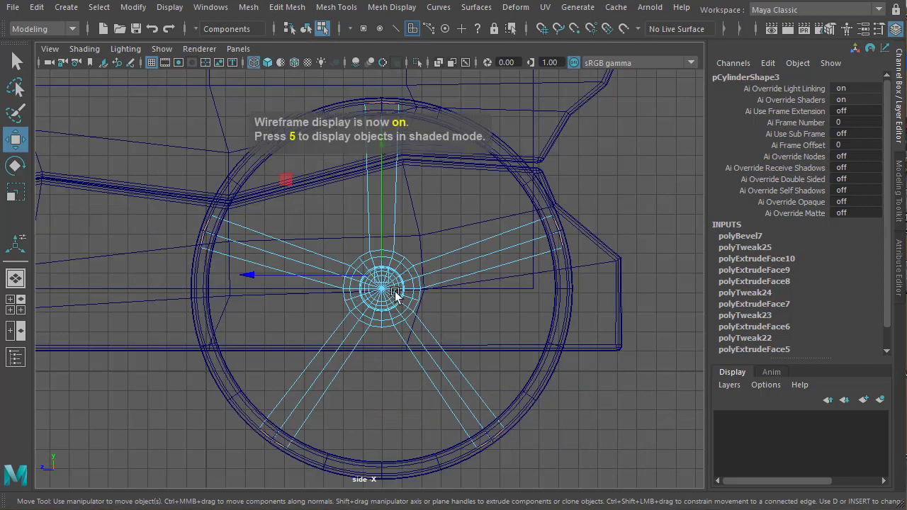
middle_click_drag(394, 292, 355, 228, "alt")
right_click_drag(533, 155, 541, 197, "shift")
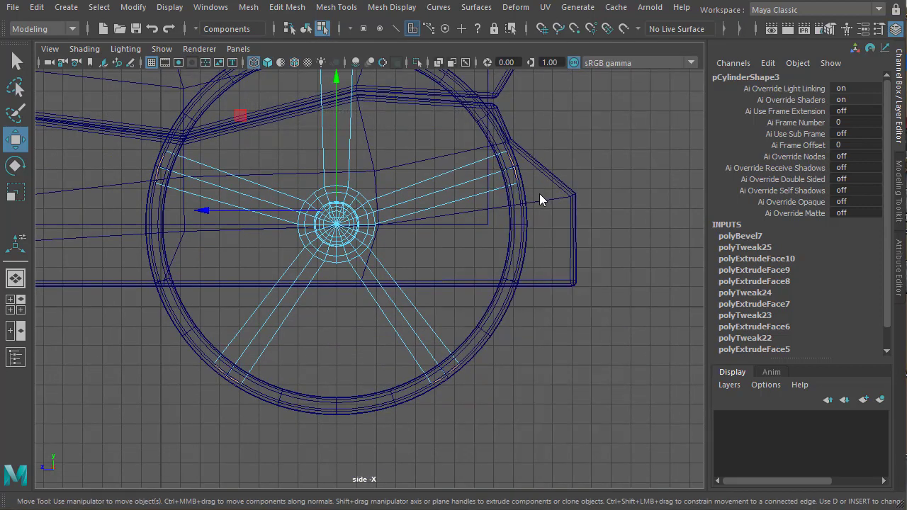
left_click_drag(564, 134, 571, 129)
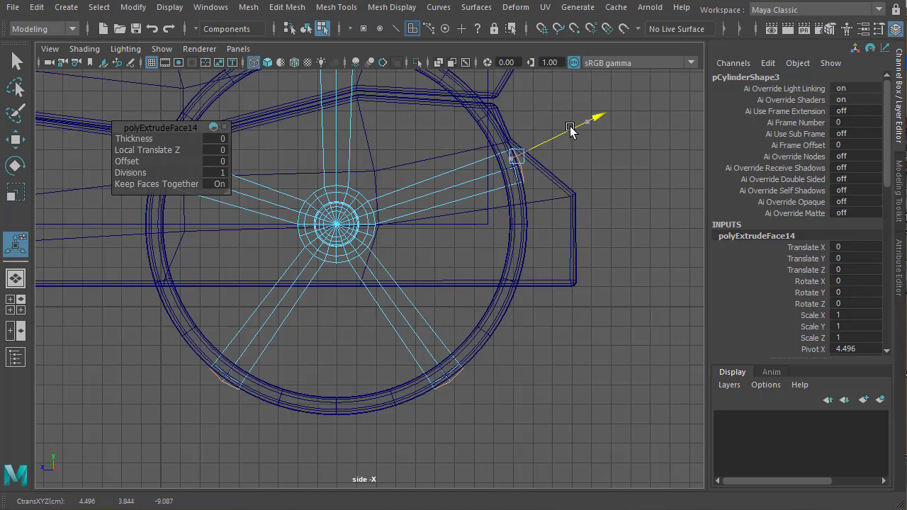
Extrude the spoke end faces again with a Local Translate Z of 0.25 and scale the new ends narrower.
right_click_drag(571, 132, 571, 150, "shift")
left_click_drag(570, 134, 578, 128)
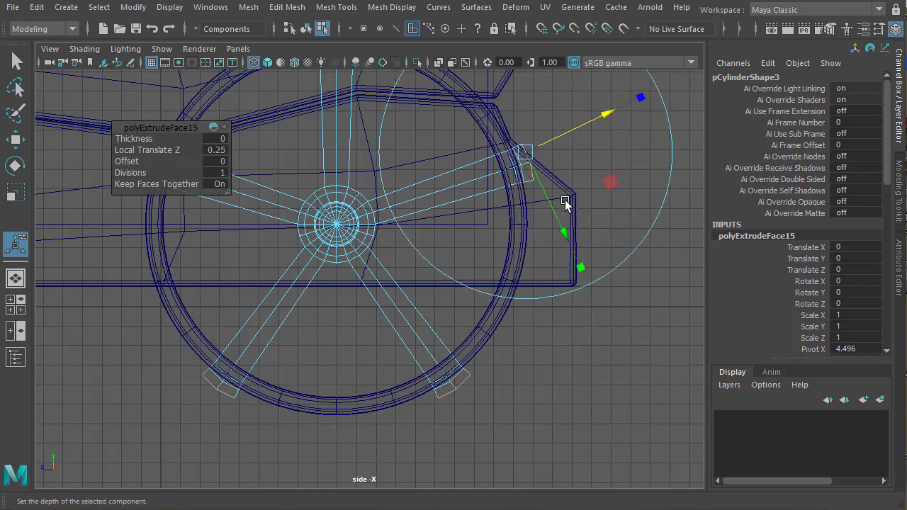
left_click_drag(580, 266, 567, 240)
left_click_drag(528, 152, 489, 187)
Select the vertices at all five spoke ends in the perspective view and scale them inward toward the hub in the wheel's plane.
key("space")
key("space")
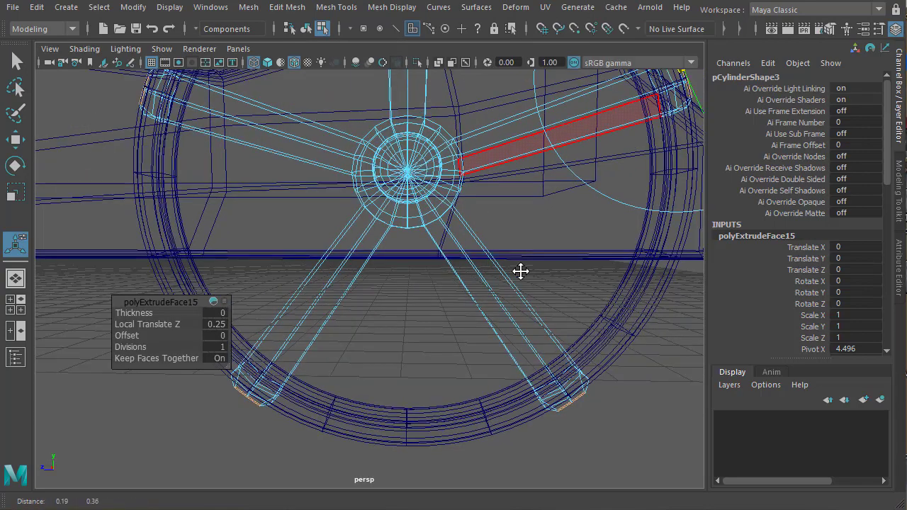
left_click_drag(520, 269, 426, 243, "alt")
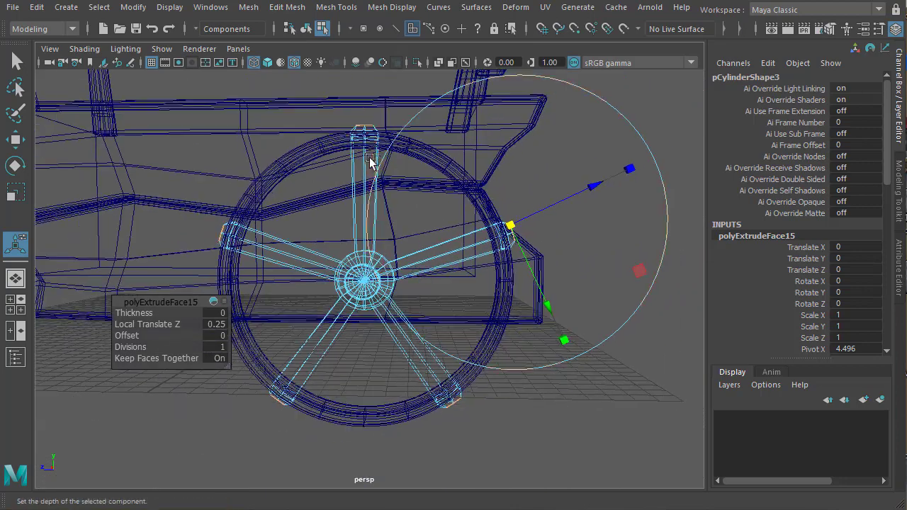
right_click_drag(307, 226, 293, 163)
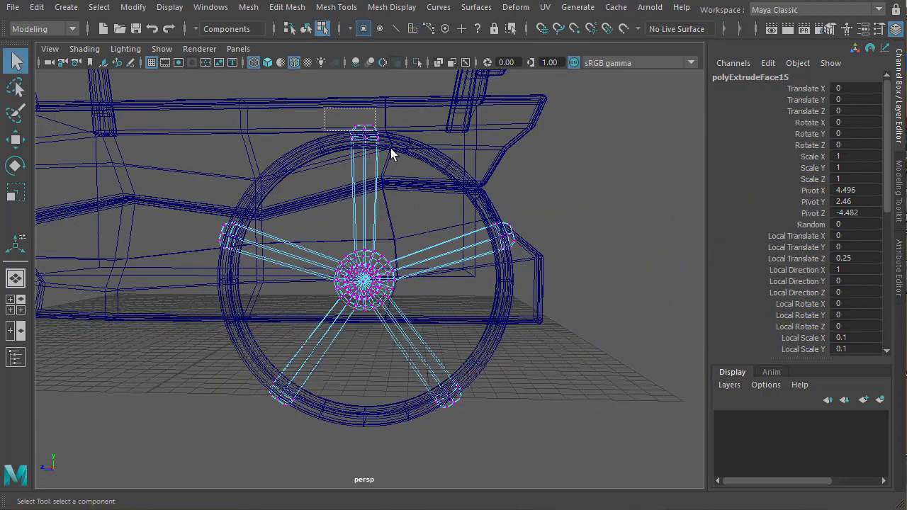
left_click_drag(392, 154, 397, 157)
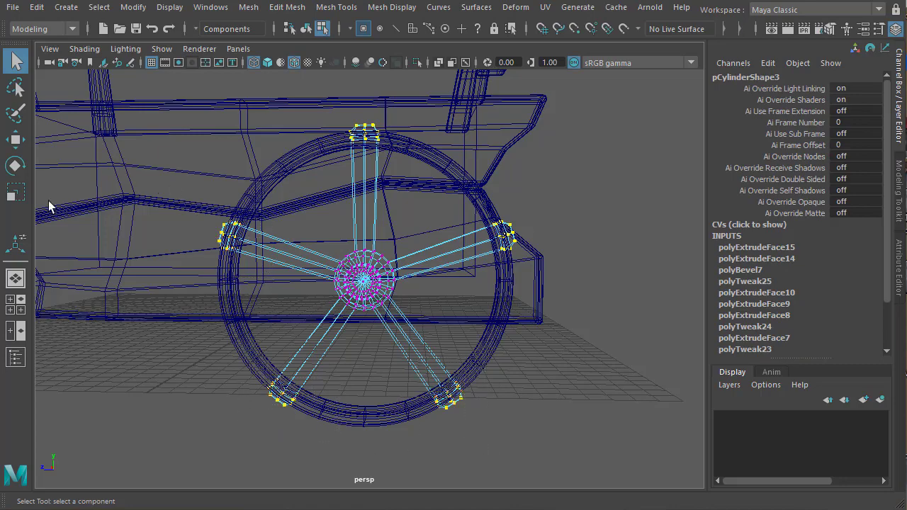
left_click(16, 191)
left_click_drag(463, 349, 565, 351, "alt")
left_click_drag(599, 321, 533, 204, "alt")
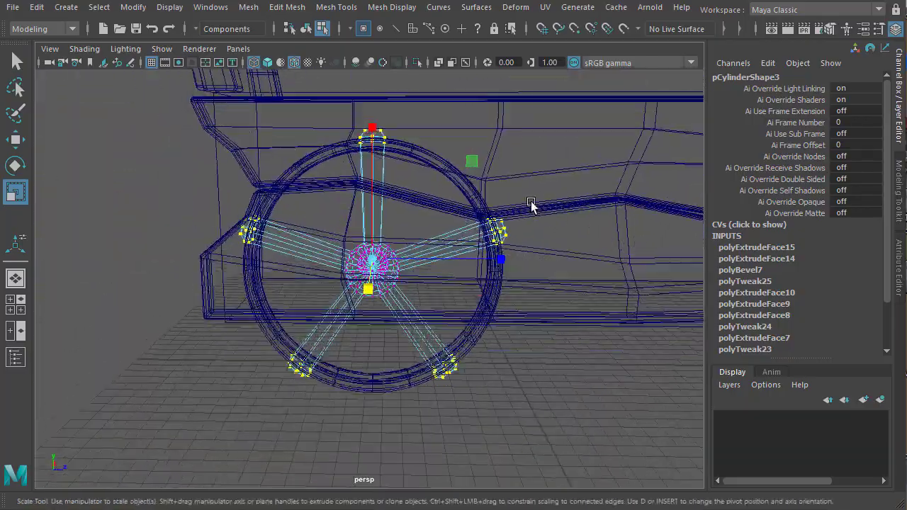
key("space")
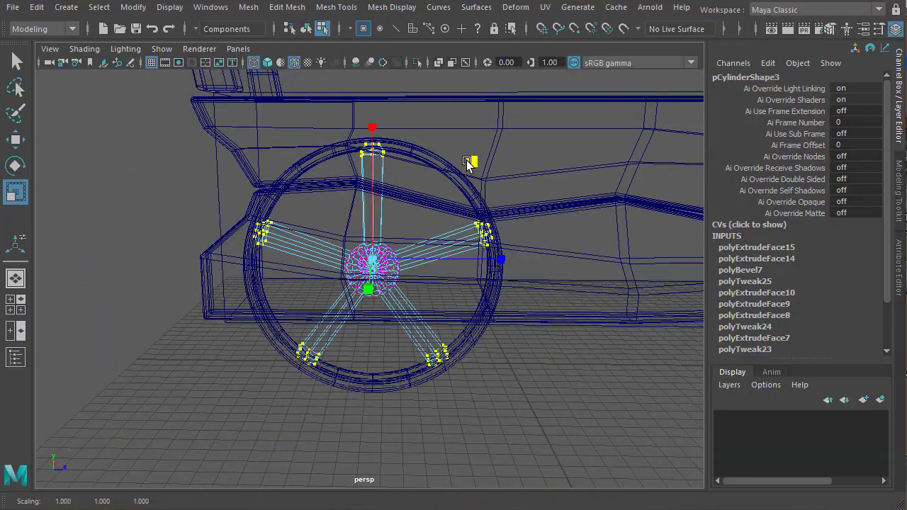
Fine-tune the spoke-end vertices in the side view, scaling them slightly vertically and by about 1.018 in the wheel's plane.
key("space")
key("space")
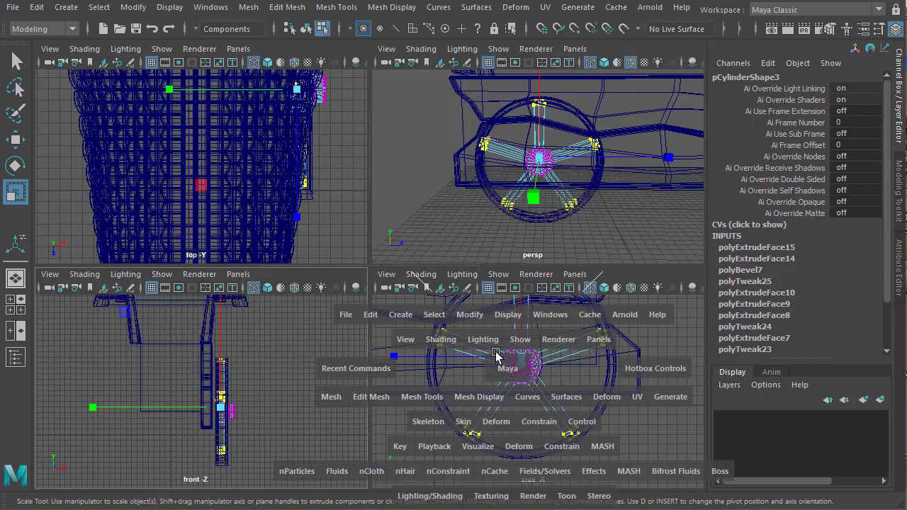
key("space")
middle_click_drag(456, 278, 438, 331, "alt")
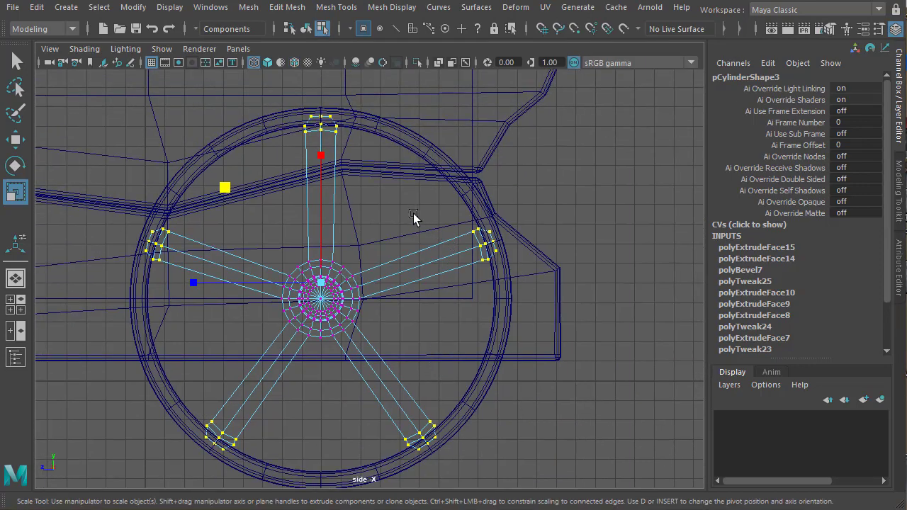
left_click_drag(323, 157, 323, 152)
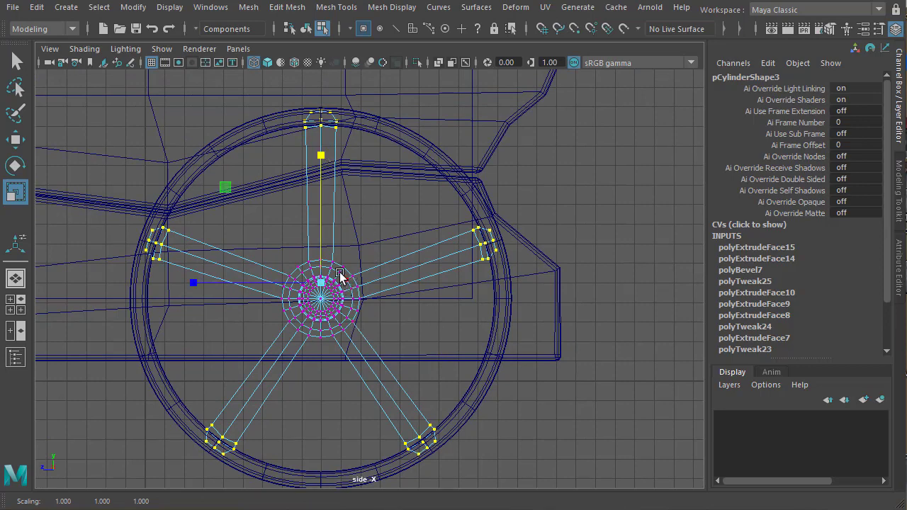
left_click_drag(226, 187, 228, 188)
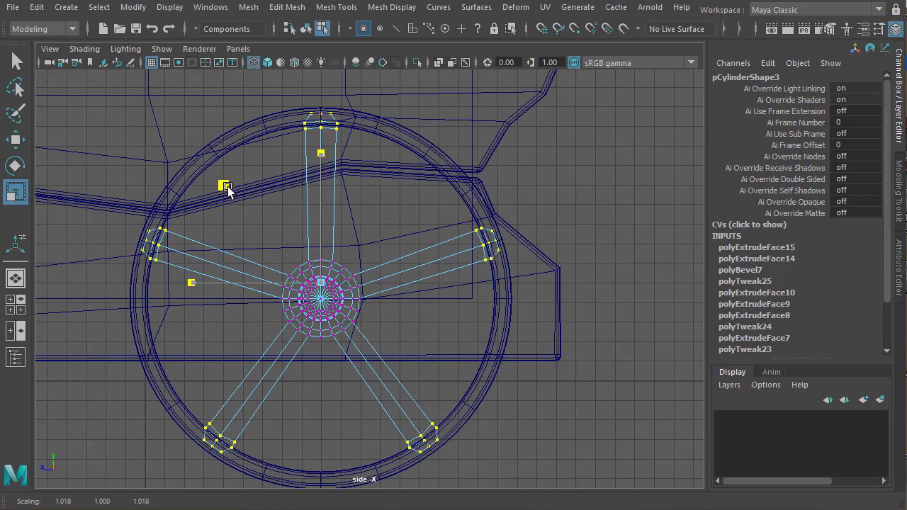
Leave vertex editing, deselect the spokes, and return to the perspective view of the wheel.
right_click_drag(341, 299, 304, 383)
left_click(606, 332)
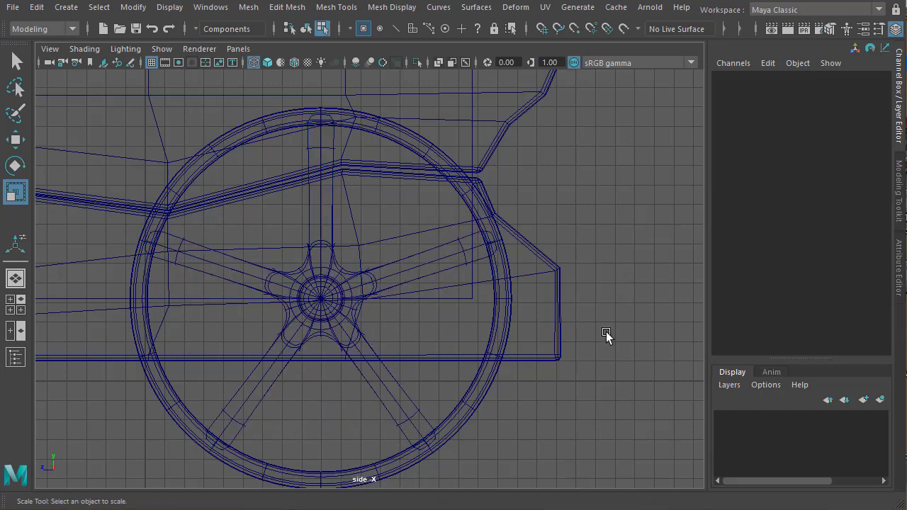
key("6")
scroll(558, 300, "down", 3)
left_click_drag(557, 303, 535, 305, "alt")
key("space")
key("space")
left_click_drag(488, 238, 403, 333, "alt")
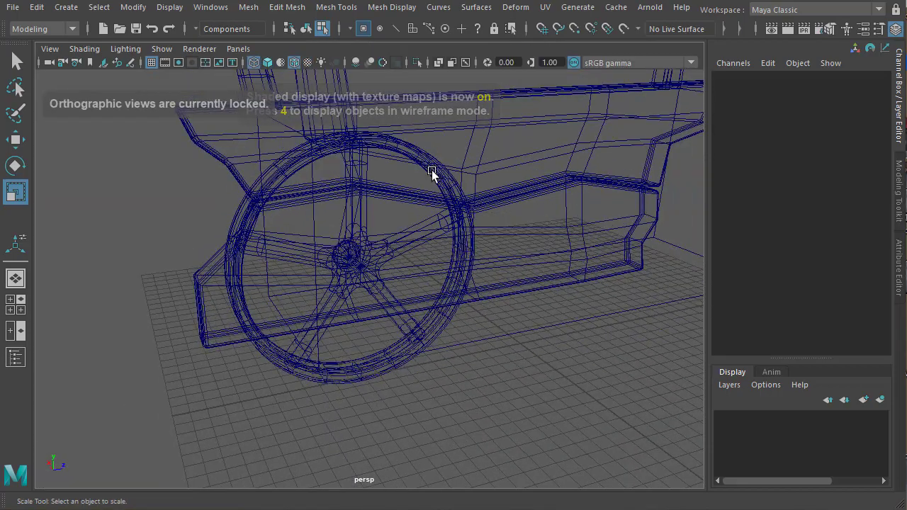
Inspect how the smoothed spokes meet the rim in shaded display from several angles.
right_click_drag(432, 172, 399, 174)
left_click_drag(408, 297, 476, 236, "alt")
scroll(475, 235, "up", 2)
middle_click_drag(476, 238, 460, 308, "alt")
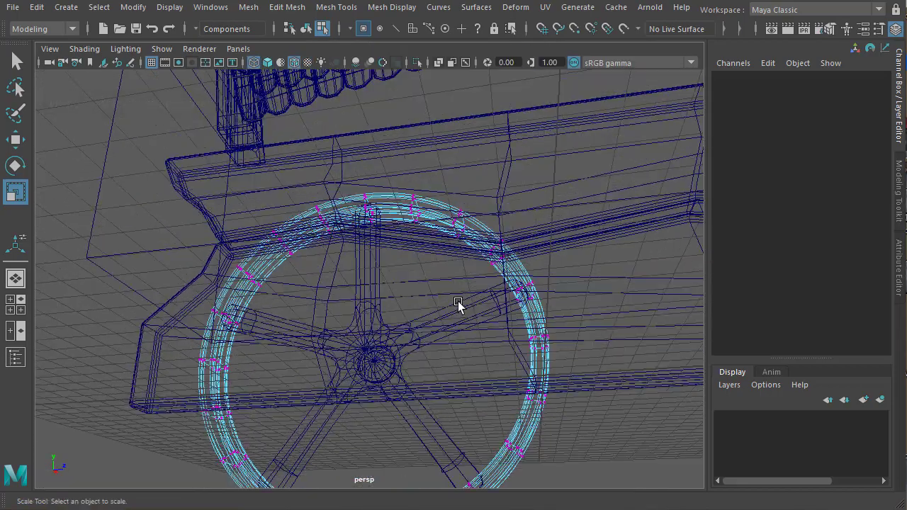
key("5")
mouse_move(460, 307)
left_mouse_down("alt")
mouse_move(750, 417)
mouse_move(489, 340)
left_mouse_up("alt")
scroll(488, 340, "down", 3)
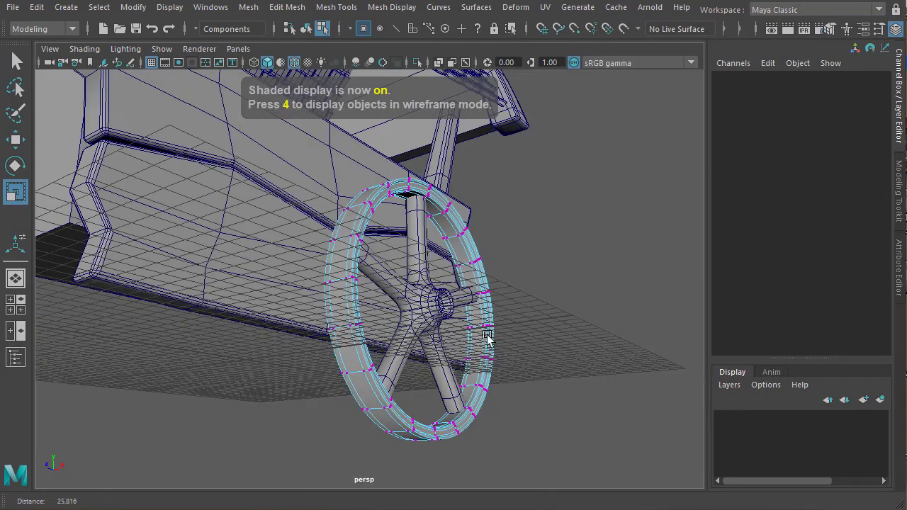
middle_click_drag(418, 351, 429, 401, "alt")
left_click_drag(429, 401, 461, 408, "alt")
scroll(461, 408, "up", 3)
Turn off smooth display for the hub and spokes and select the whole mesh as an object.
right_click_drag(464, 377, 434, 378)
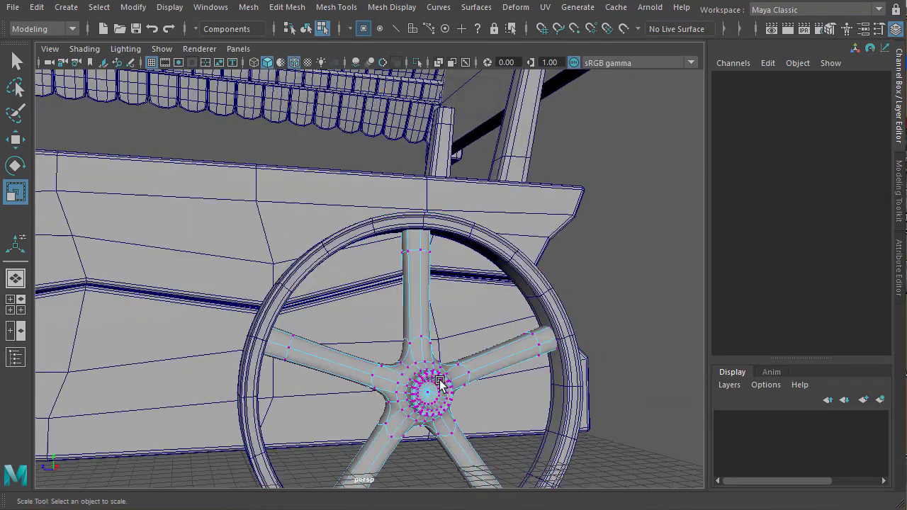
key("1")
right_click_drag(439, 423, 550, 429, "alt")
key("f")
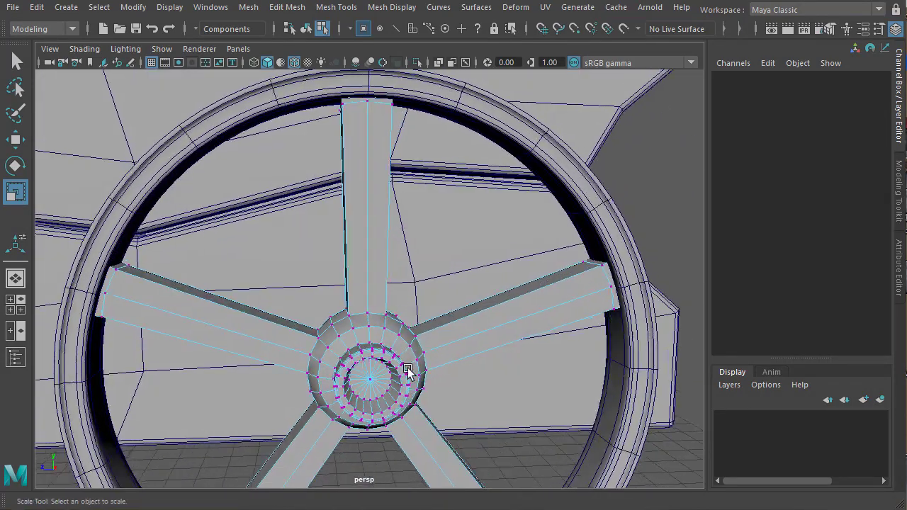
right_click_drag(404, 371, 423, 417, "alt")
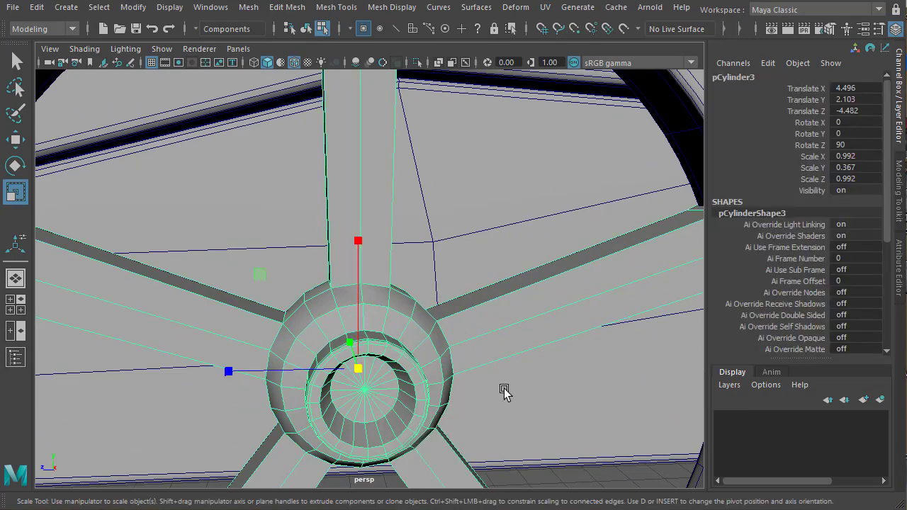
Select the lengthwise edges of all five spokes and connect them with a new edge loop across each spoke's middle.
right_click_drag(504, 390, 411, 316, "alt")
middle_click_drag(410, 315, 424, 287, "alt")
right_click_drag(470, 258, 469, 216)
left_click_drag(470, 219, 485, 299)
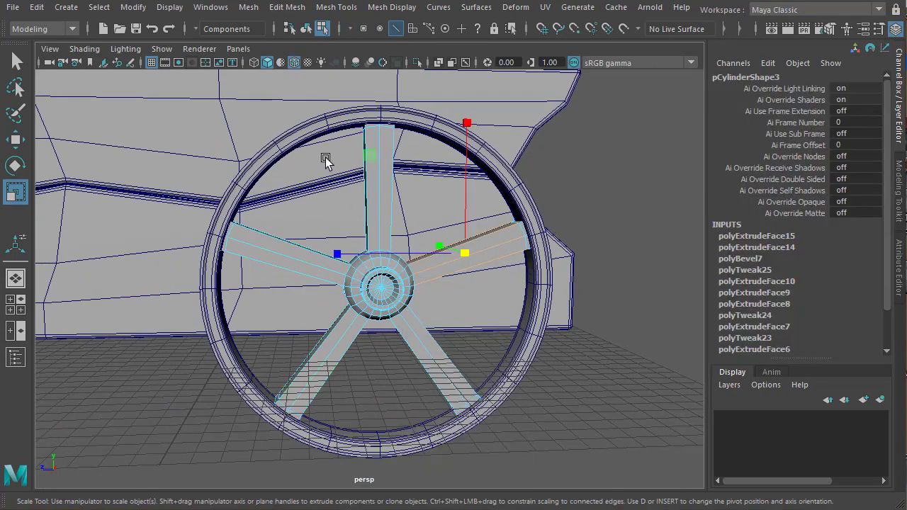
left_click(469, 310)
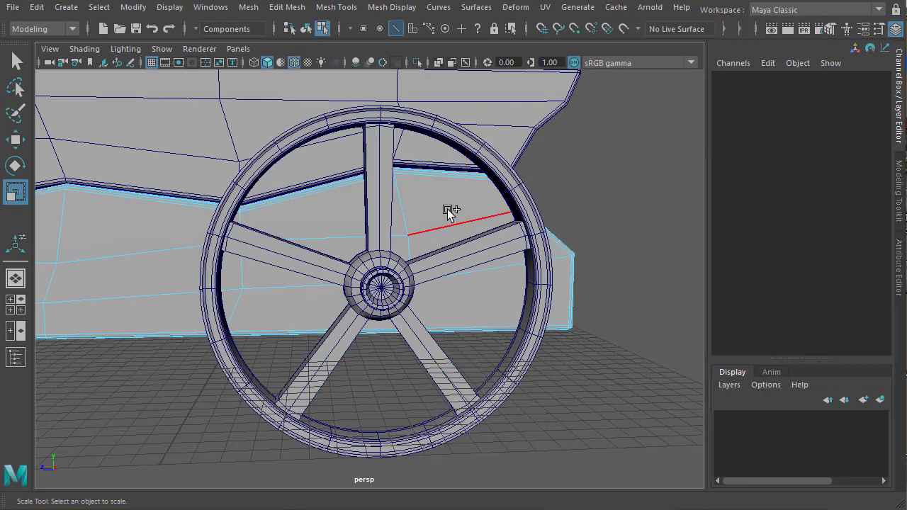
left_click_drag(449, 210, 470, 285)
key("ctrl+z")
key("ctrl+z")
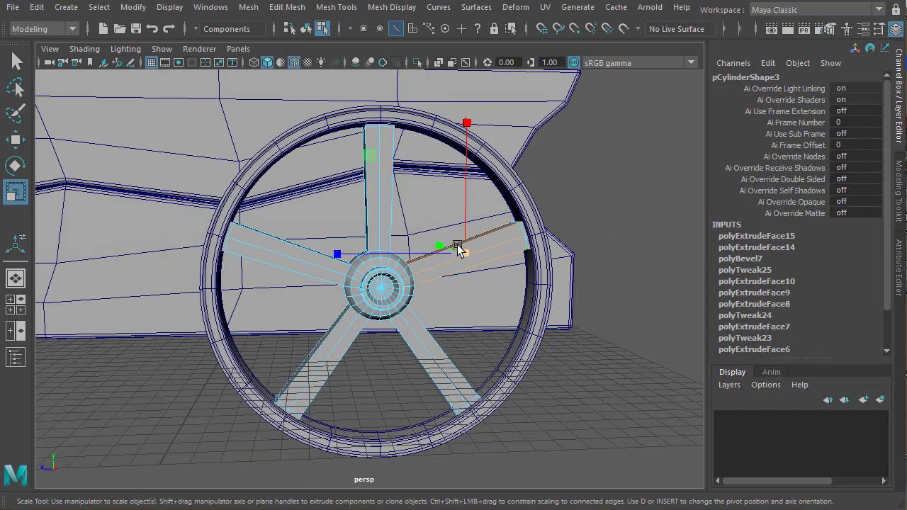
left_click_drag(342, 180, 419, 205, "shift")
left_click_drag(293, 218, 251, 309, "shift")
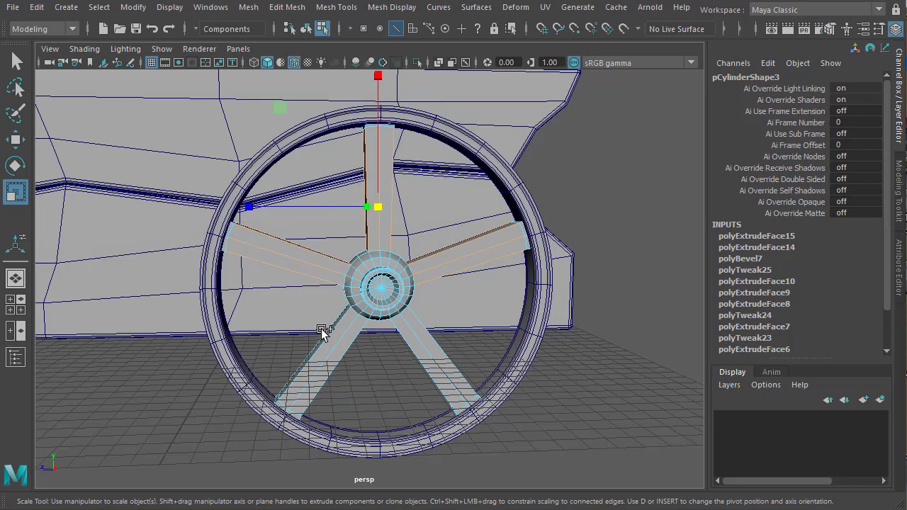
left_click_drag(304, 336, 349, 370, "shift")
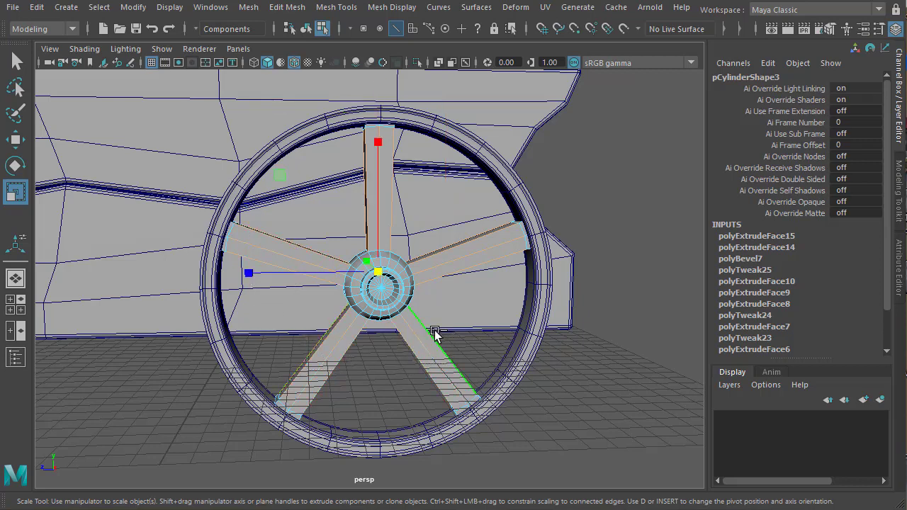
left_click_drag(435, 333, 426, 356, "alt")
right_click_drag(425, 355, 418, 509, "shift")
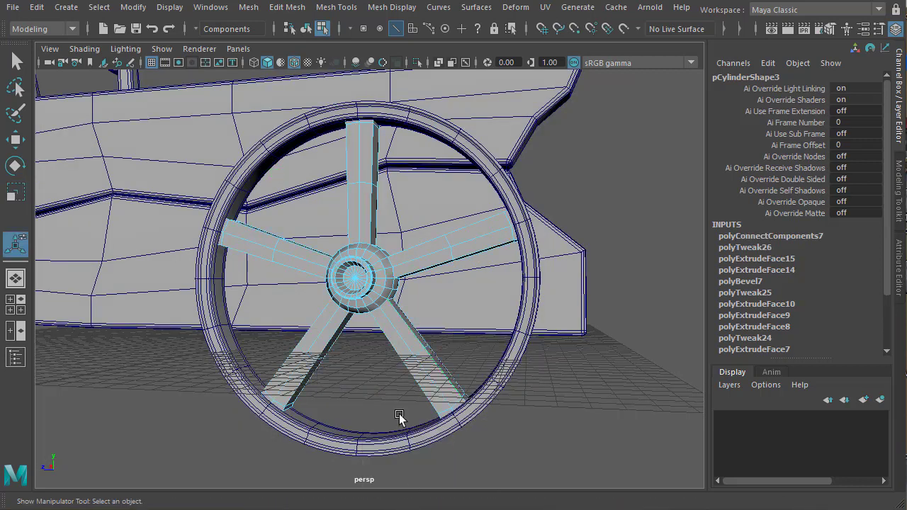
Select the lengthwise edges on the hub-side half of all five spokes and connect them with another loop per spoke.
left_click_drag(368, 361, 408, 378, "alt")
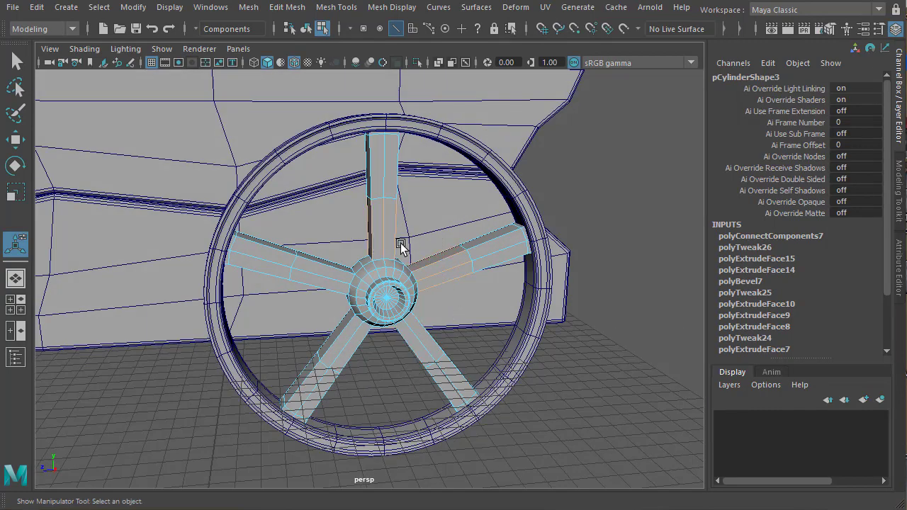
left_click_drag(309, 302, 310, 305, "shift")
left_click_drag(364, 349, 365, 350, "shift")
right_click_drag(448, 301, 457, 498, "shift")
mouse_move(373, 387)
left_mouse_down("alt")
mouse_move(350, 357)
mouse_move(461, 373)
mouse_move(326, 389)
mouse_move(363, 390)
left_mouse_up("alt")
In wireframe display, select the spoke edges directly beside the hub and connect them with a third loop per spoke.
scroll(457, 371, "up", 8)
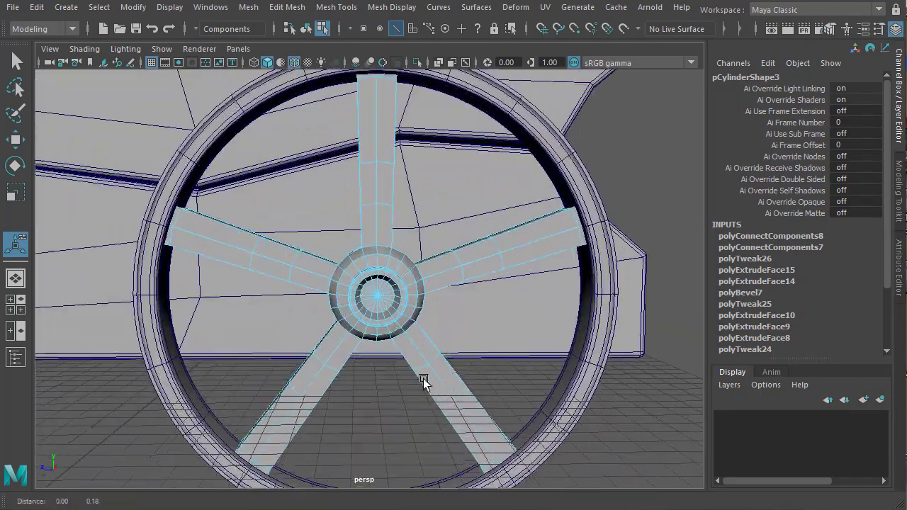
key("4")
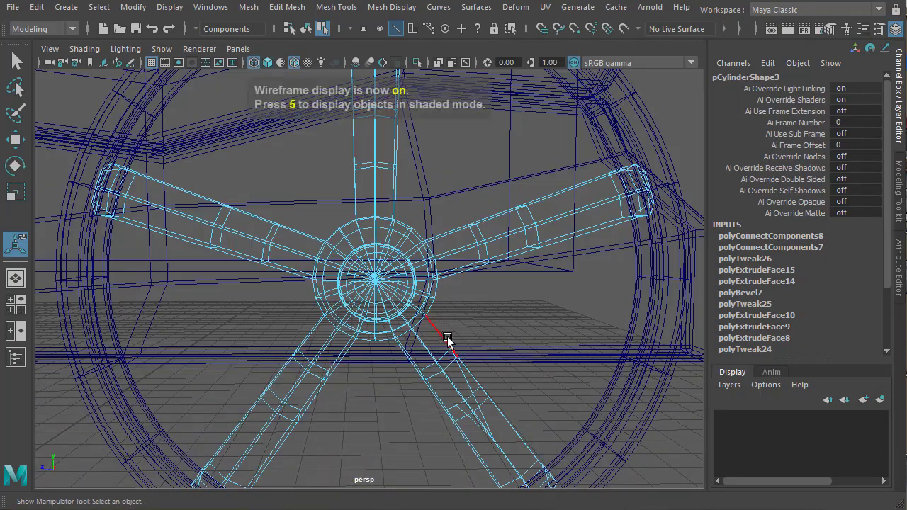
left_click_drag(449, 328, 475, 277, "alt")
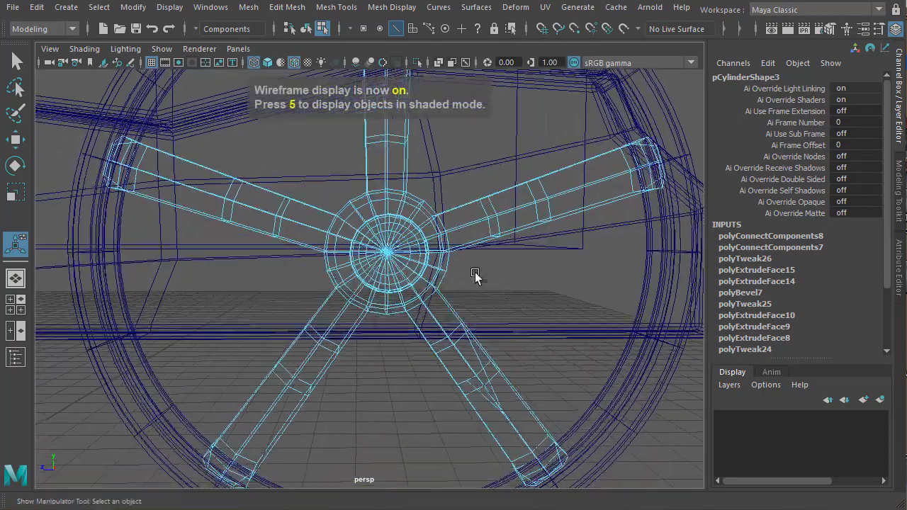
left_click(312, 240, "shift")
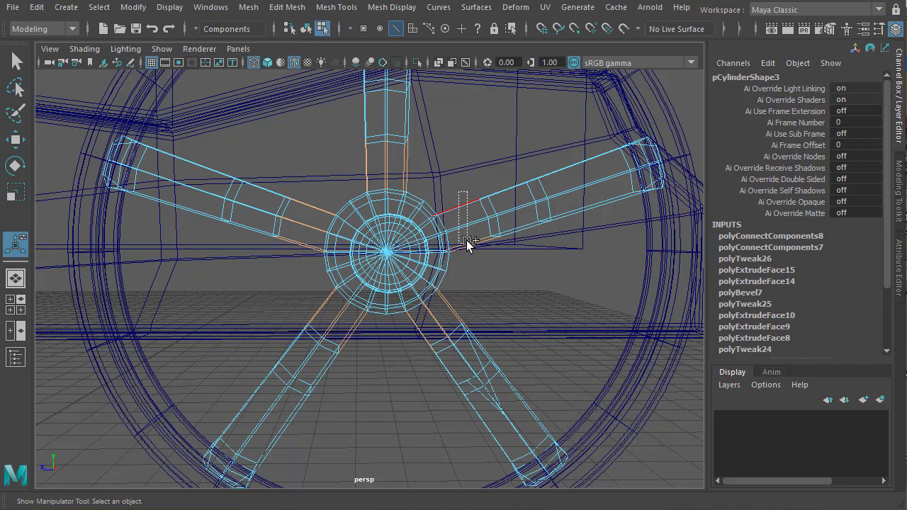
right_click_drag(468, 223, 461, 423, "shift")
Return to object selection and inspect the smoothed hub and spokes against the rim in shaded display.
right_click_drag(407, 275, 379, 354)
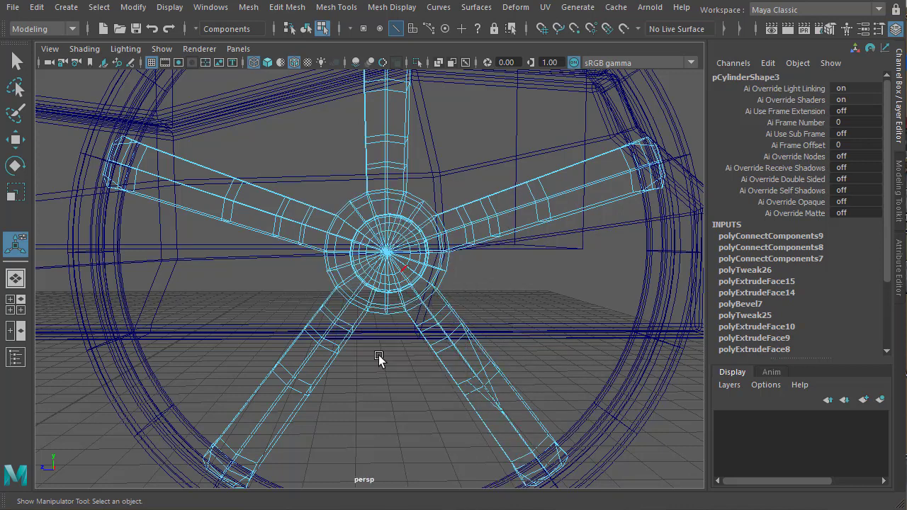
left_click(505, 285)
key("5")
right_click_drag(547, 289, 508, 290, "alt")
left_click_drag(509, 289, 602, 313, "alt")
left_click(514, 279)
right_click_drag(510, 303, 481, 369)
left_click_drag(506, 348, 474, 257, "alt")
left_click(539, 370)
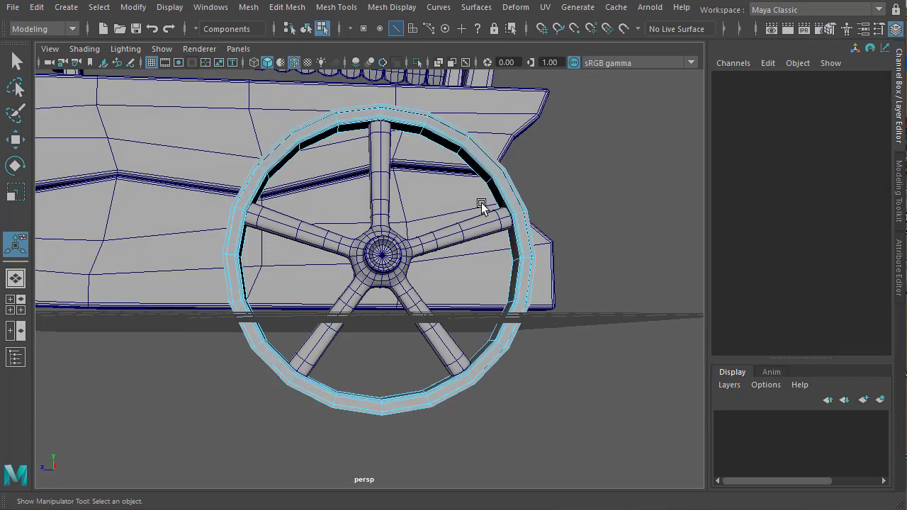
Select the full ring of faces on the rim's inner side, extrude it 0.182 inward, and leave face editing.
right_click_drag(480, 205, 448, 475, "alt")
left_click_drag(448, 474, 463, 425, "alt")
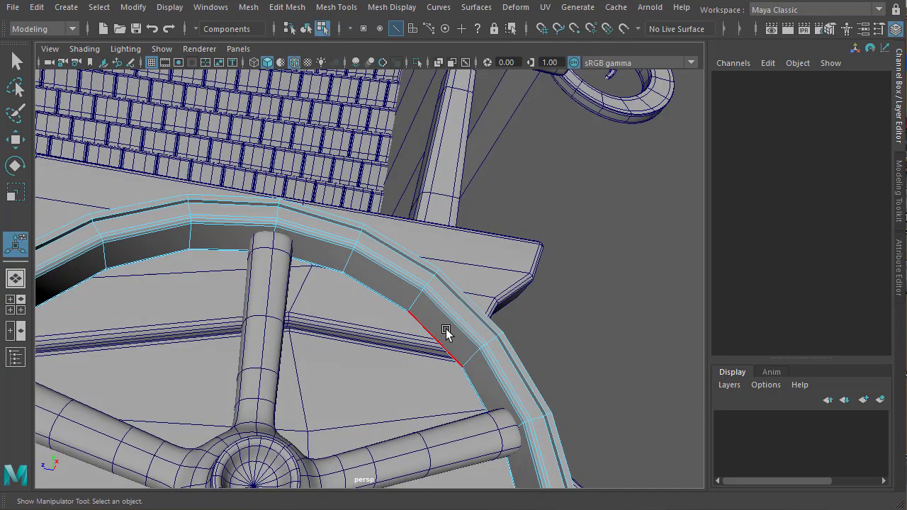
left_click(443, 327)
right_click_drag(433, 300, 431, 330)
left_click(430, 326)
double_click(383, 285, "shift")
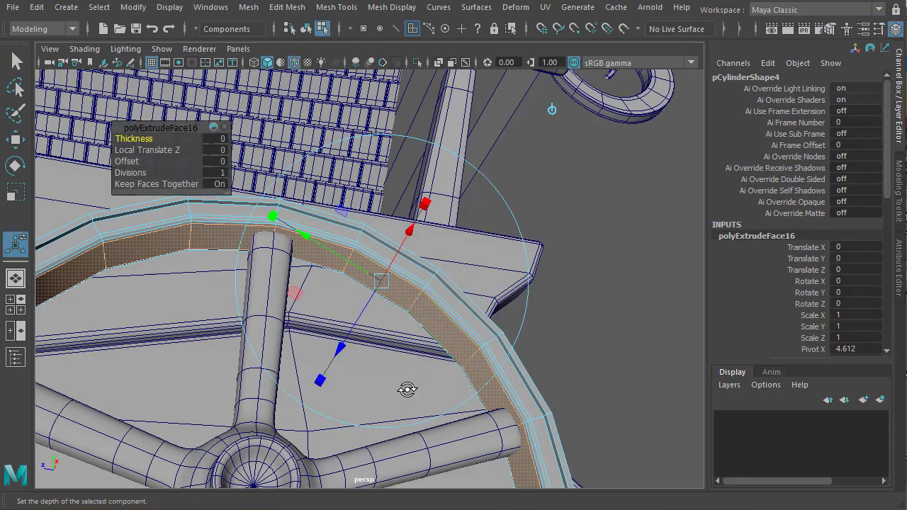
left_click_drag(405, 385, 346, 357, "alt")
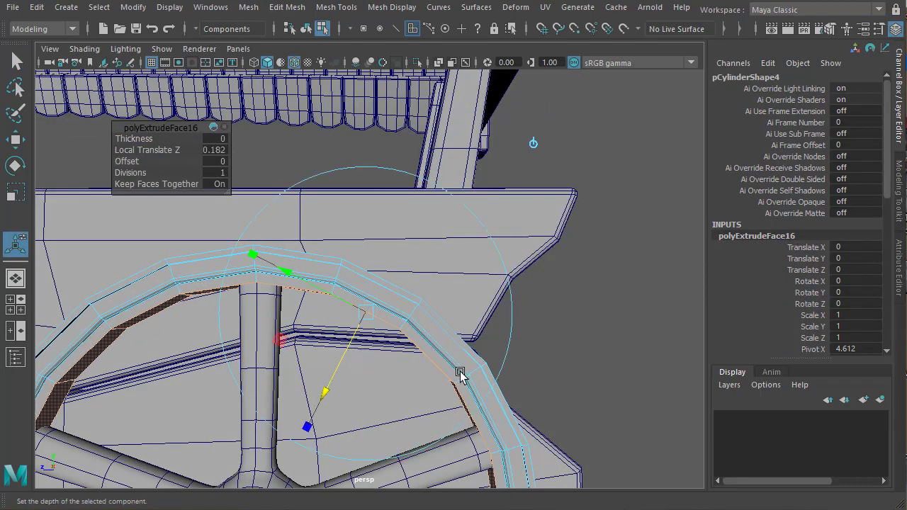
right_click_drag(460, 373, 318, 406, "alt")
left_click_drag(318, 406, 402, 331, "alt")
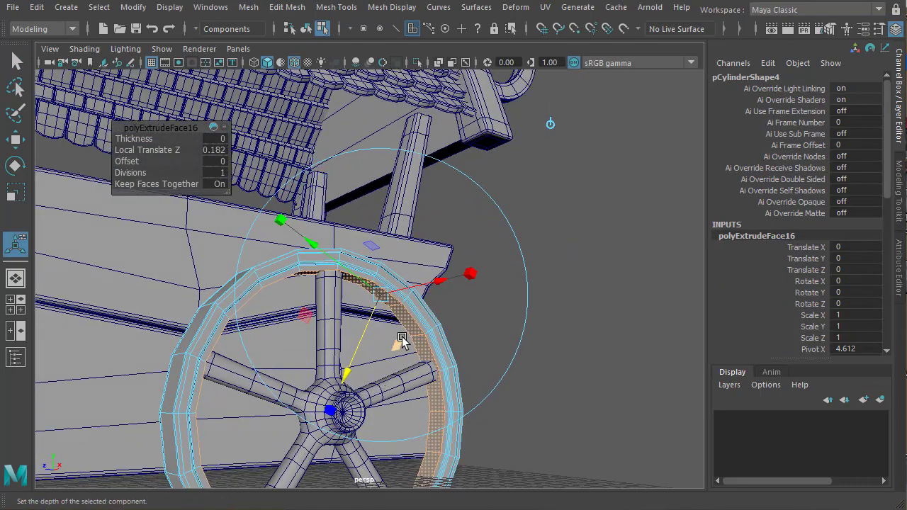
right_click_drag(403, 330, 396, 364)
right_click_drag(366, 424, 369, 417)
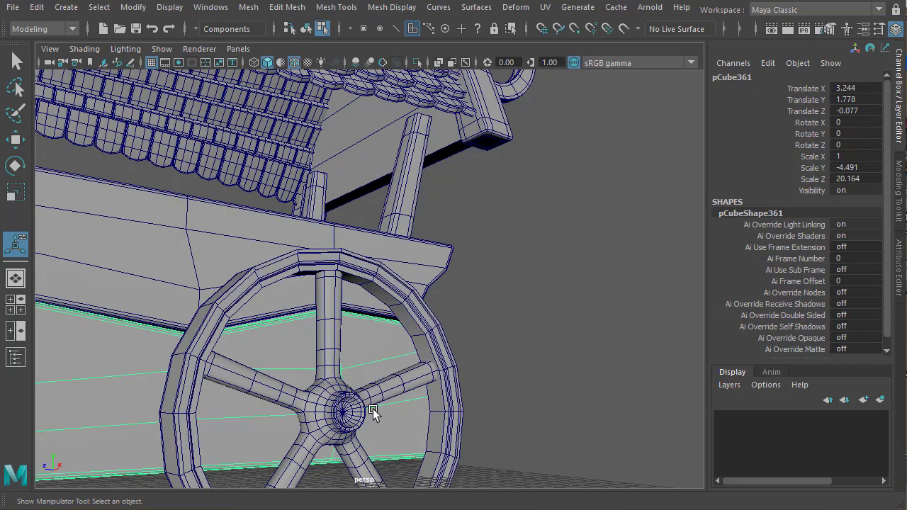
Turn on smooth display for the cart's lower side panel, view the whole cart in textured shading, and deselect the panel.
key("4")
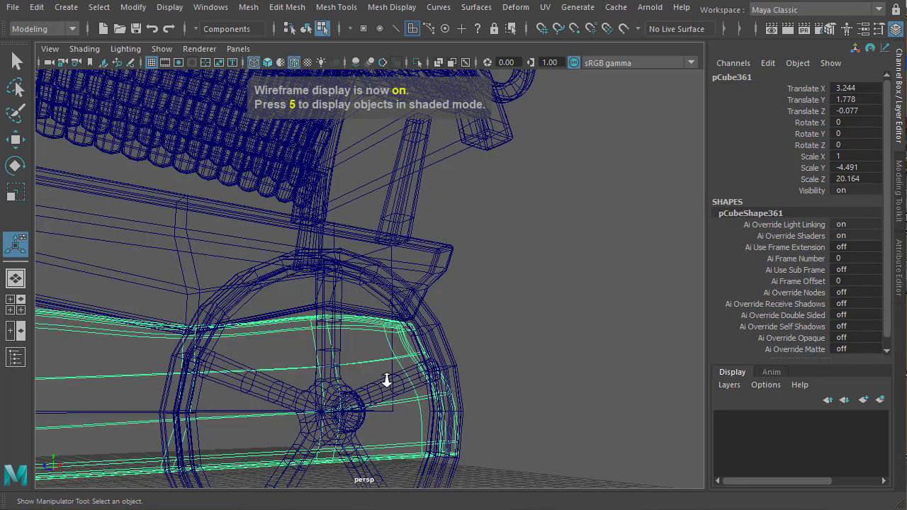
right_click_drag(387, 380, 340, 377, "alt")
key("6")
left_click_drag(441, 348, 402, 324, "alt")
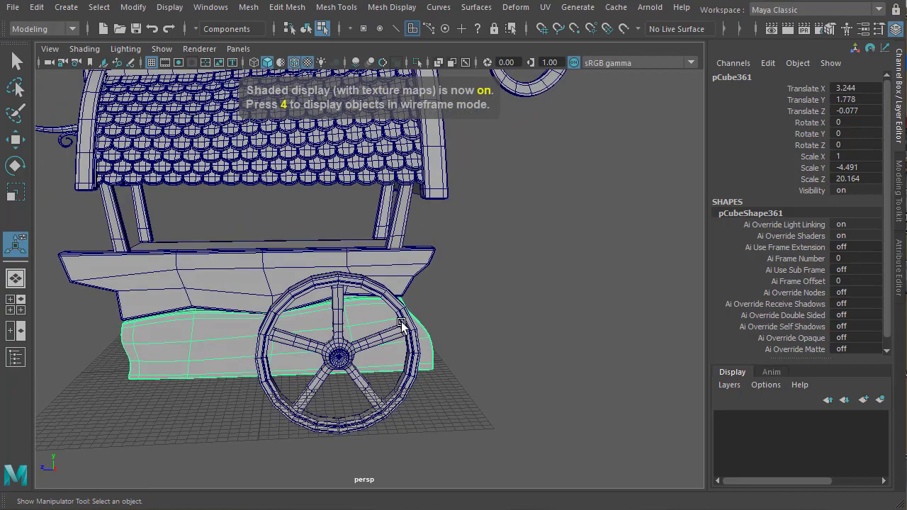
right_click_drag(401, 324, 391, 405)
left_click(505, 365)
View the wheel in wireframe, select the hub-and-spoke mesh, and turn off its smooth display.
left_click_drag(347, 416, 389, 360, "alt")
key("4")
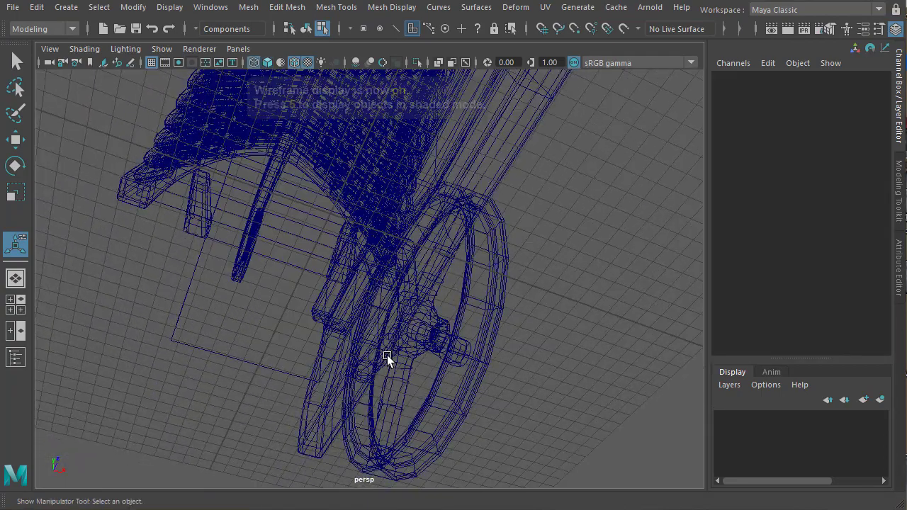
right_click_drag(387, 361, 521, 465, "alt")
middle_click_drag(520, 464, 425, 318, "alt")
left_click_drag(426, 317, 429, 355, "alt")
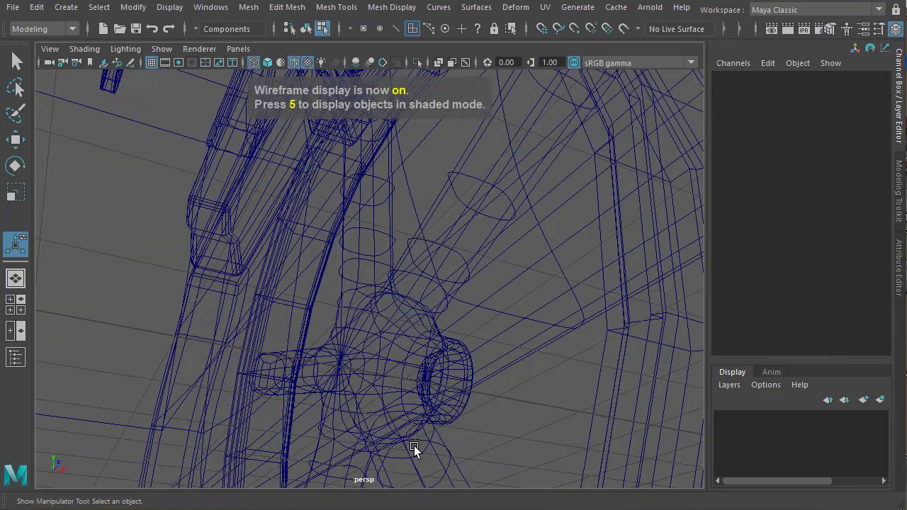
right_click_drag(436, 448, 418, 417)
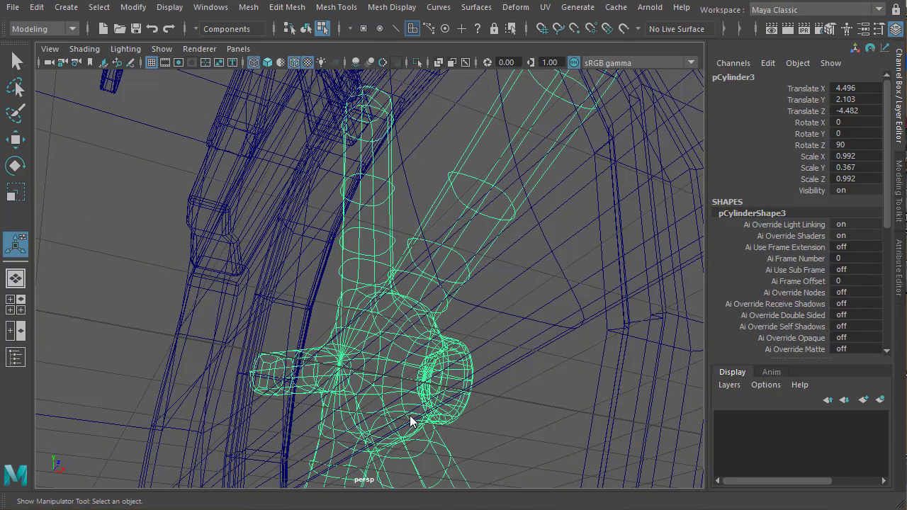
left_click_drag(365, 375, 420, 372, "alt")
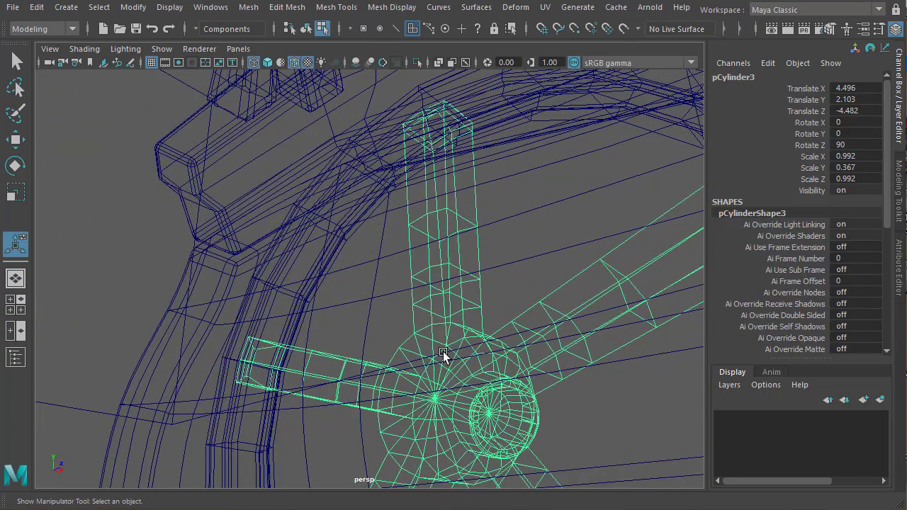
Select the faces of the hub's back cap facing the cart and extrude them 0.106 along local Z.
right_click_drag(443, 354, 423, 383)
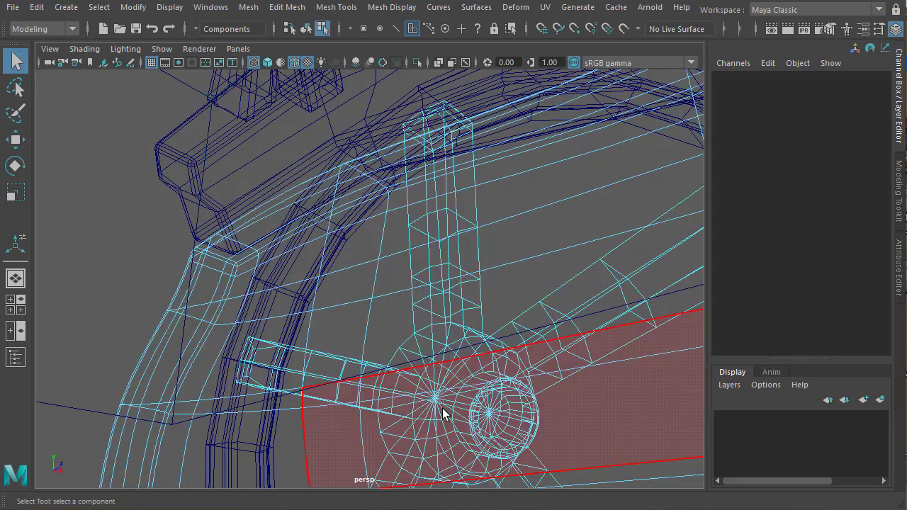
right_click_drag(460, 284, 428, 367)
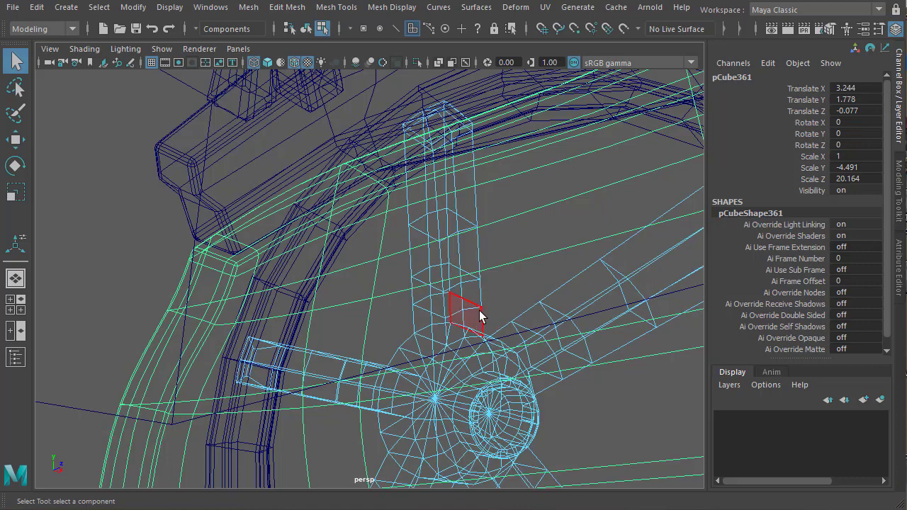
right_click_drag(479, 314, 474, 350)
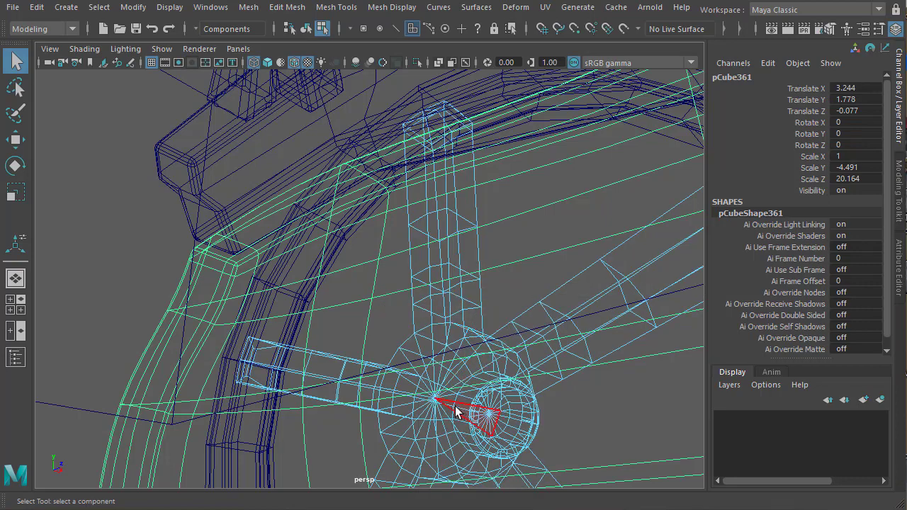
left_click(443, 408)
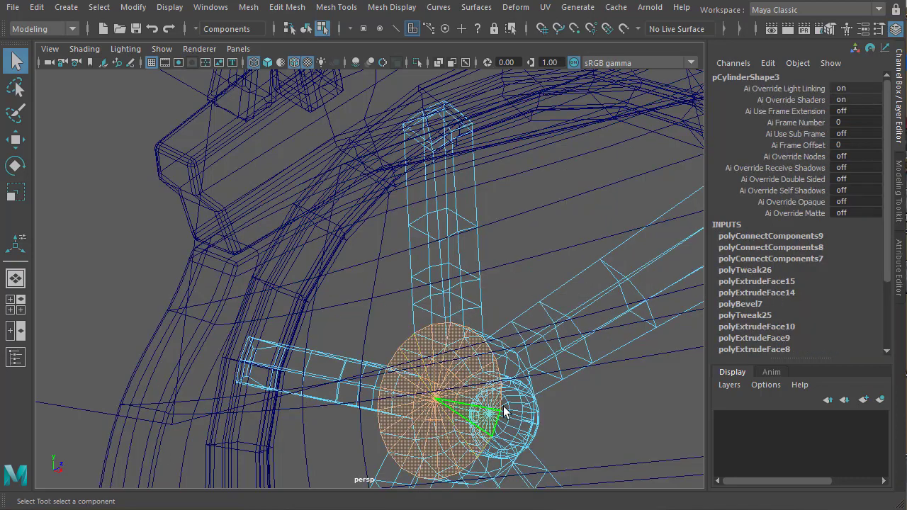
left_click_drag(489, 416, 333, 410, "alt")
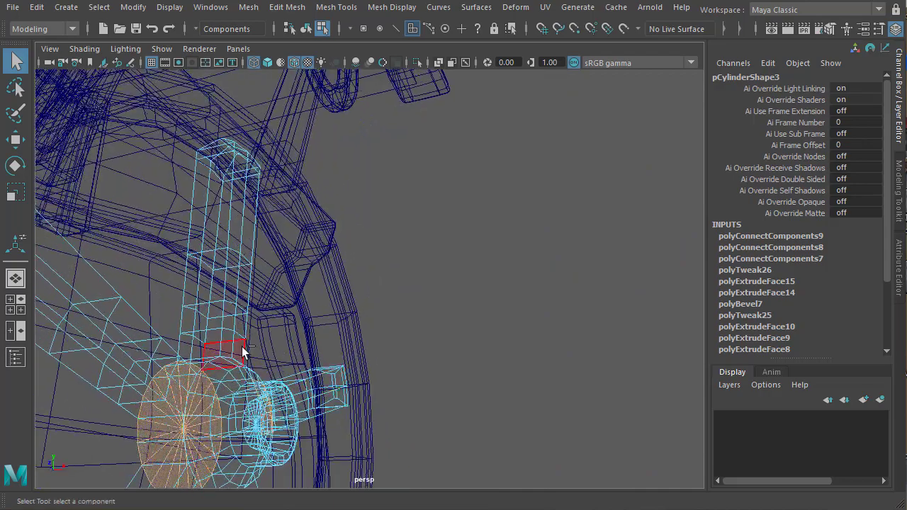
key("f")
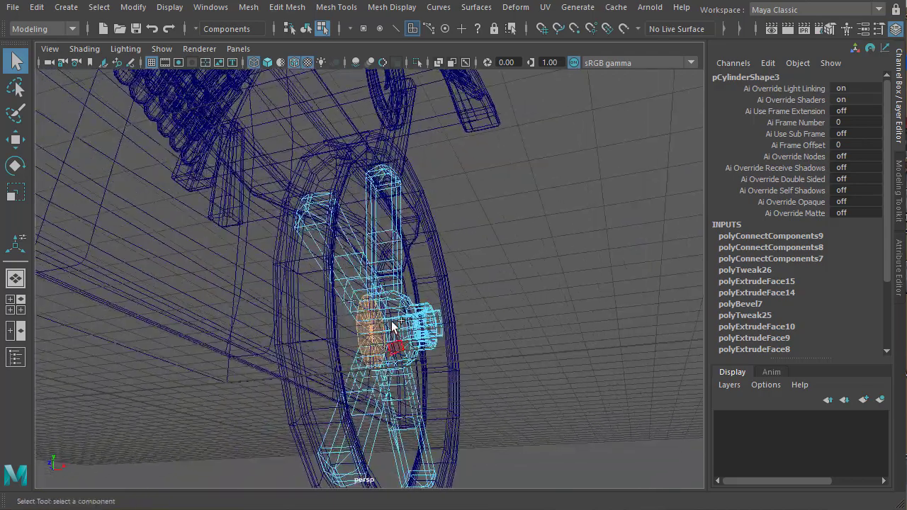
right_click_drag(392, 312, 397, 348, "shift")
left_click_drag(415, 364, 560, 347, "alt")
left_click(566, 343)
left_click_drag(438, 344, 356, 284)
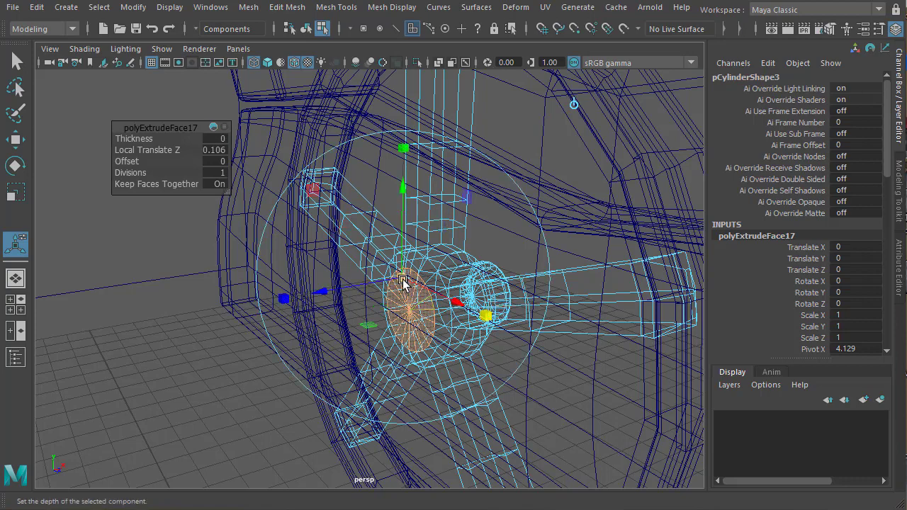
Extrude the same cap faces again by 2.23 along local Z to form an axle, and return to object selection.
right_click_drag(404, 280, 435, 331, "shift")
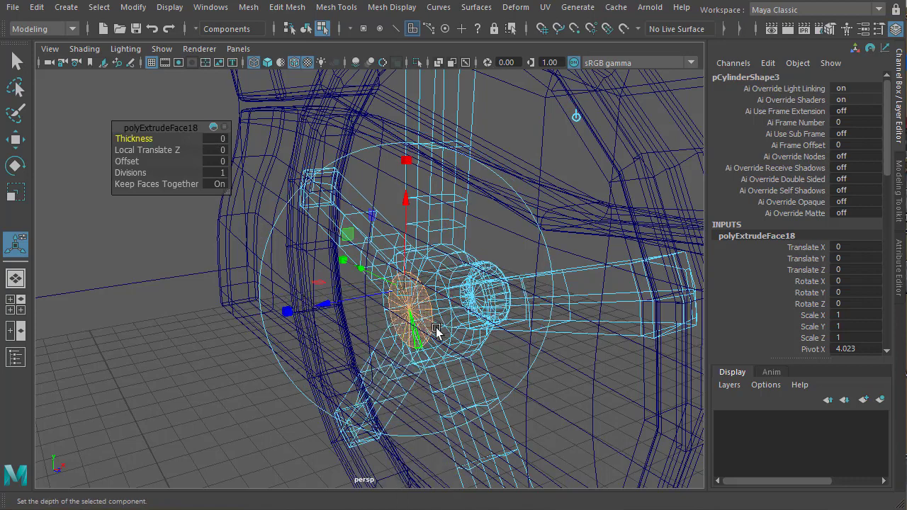
left_click_drag(435, 331, 371, 341, "alt")
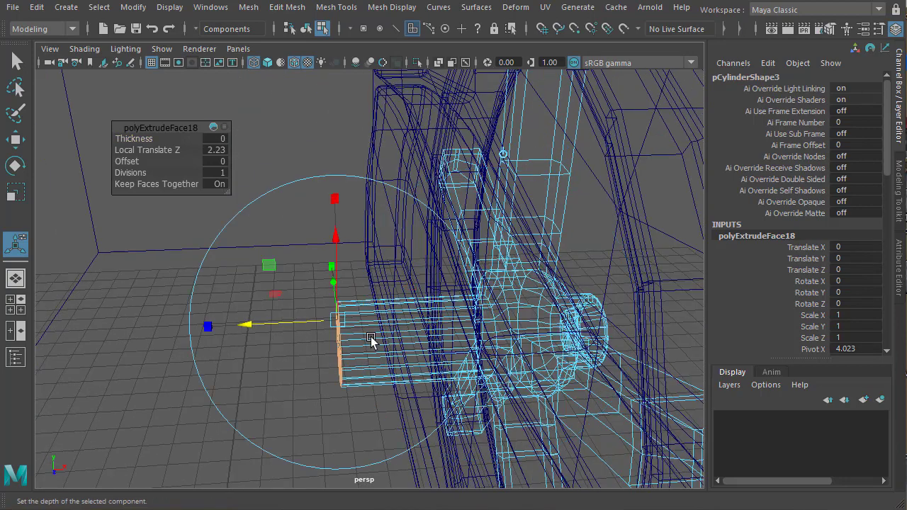
right_click_drag(546, 318, 595, 358)
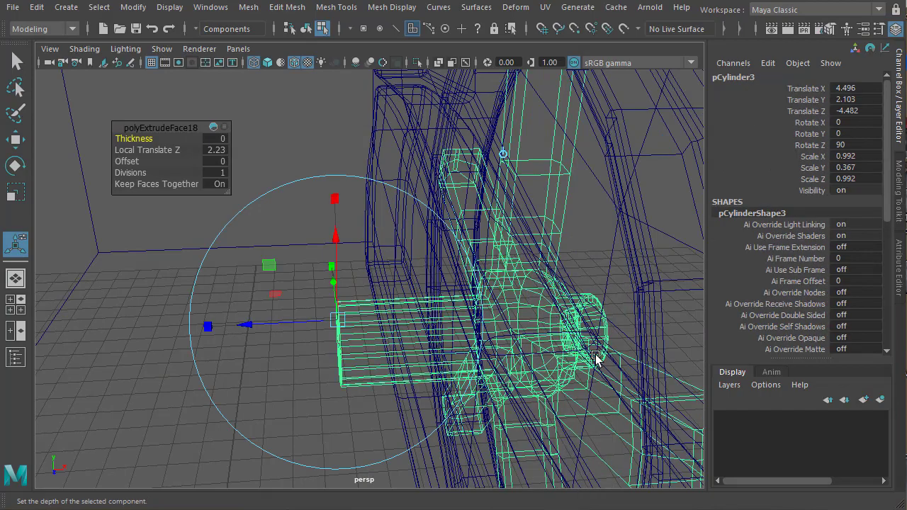
left_click_drag(595, 358, 315, 339, "alt")
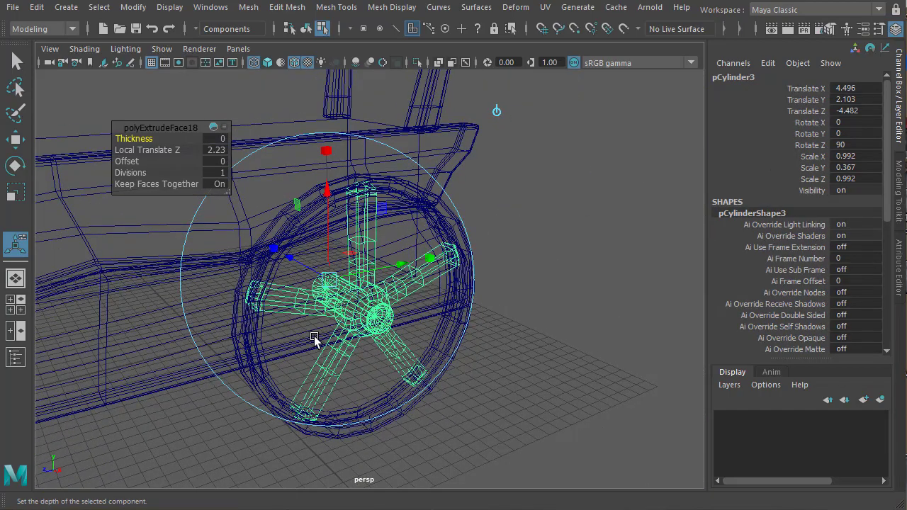
Return the view to shaded display, switch back to object selection, and deselect the hub-and-spoke mesh.
key("5")
scroll(365, 326, "down", 2)
middle_click_drag(371, 316, 465, 296, "alt")
scroll(465, 333, "down", 1)
middle_click_drag(465, 341, 450, 370, "alt")
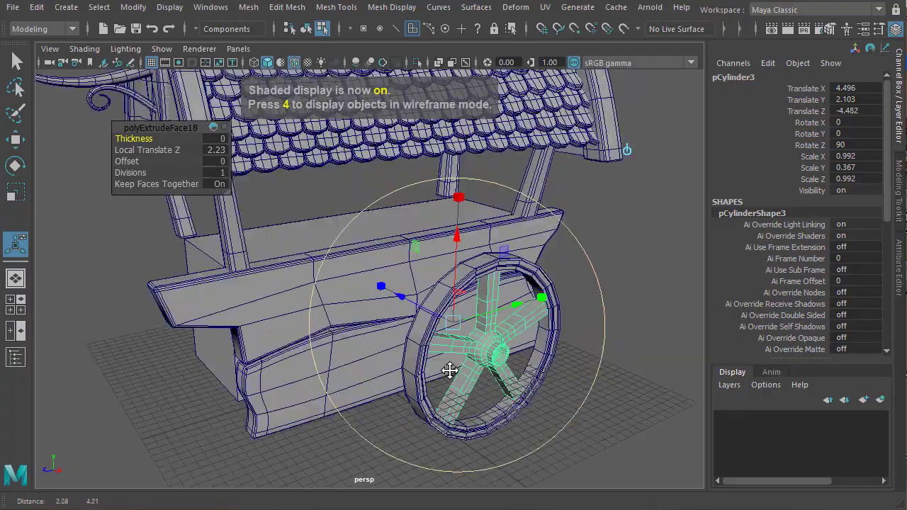
mouse_move(449, 370)
left_mouse_down("alt")
mouse_move(282, 340)
mouse_move(411, 345)
mouse_move(453, 363)
left_mouse_up("alt")
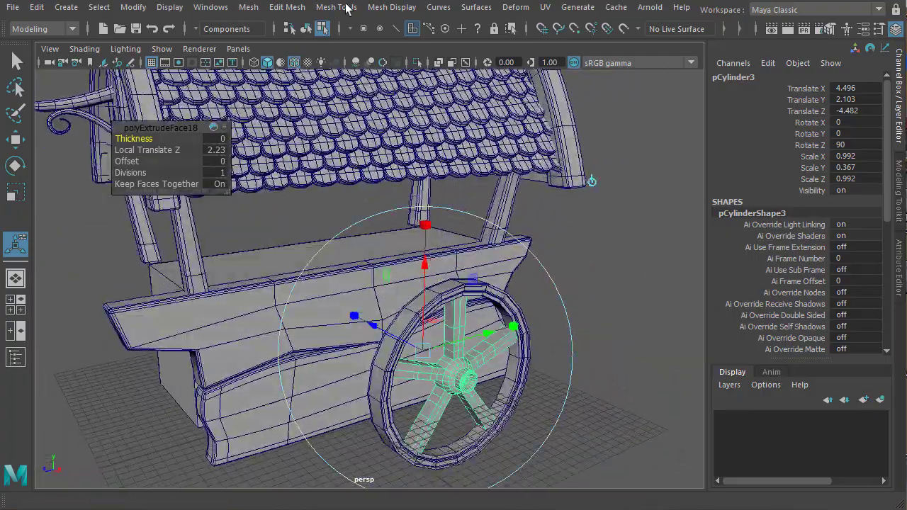
left_click(306, 29)
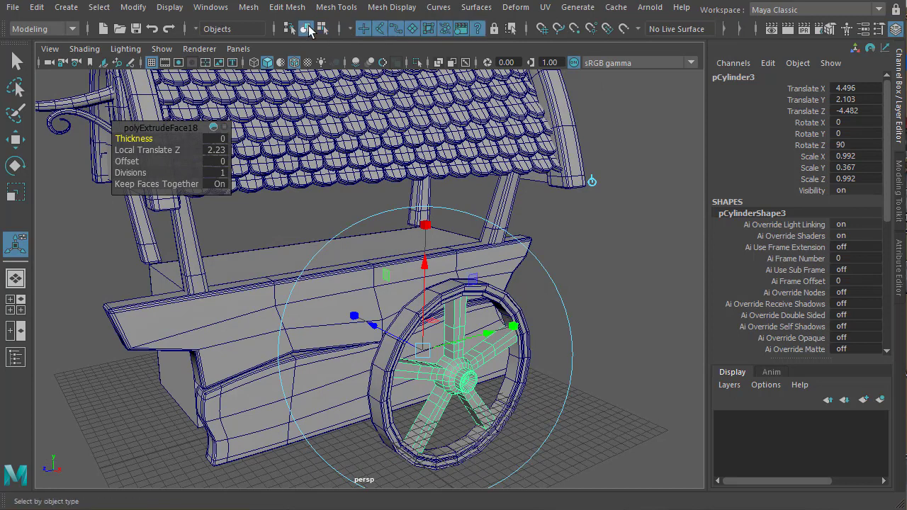
left_click(592, 294)
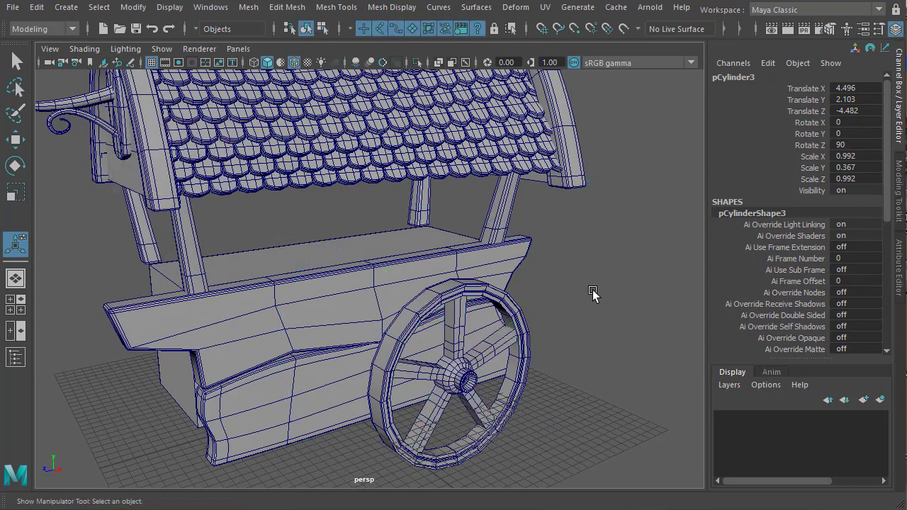
Select the hub-and-spoke mesh together with the rim and group them as one wheel.
left_click(17, 137)
left_click(482, 353)
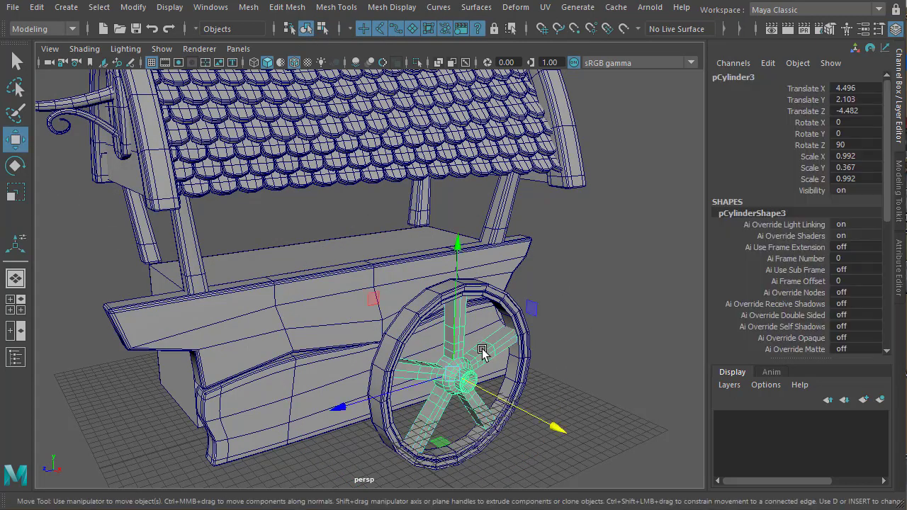
left_click(527, 344)
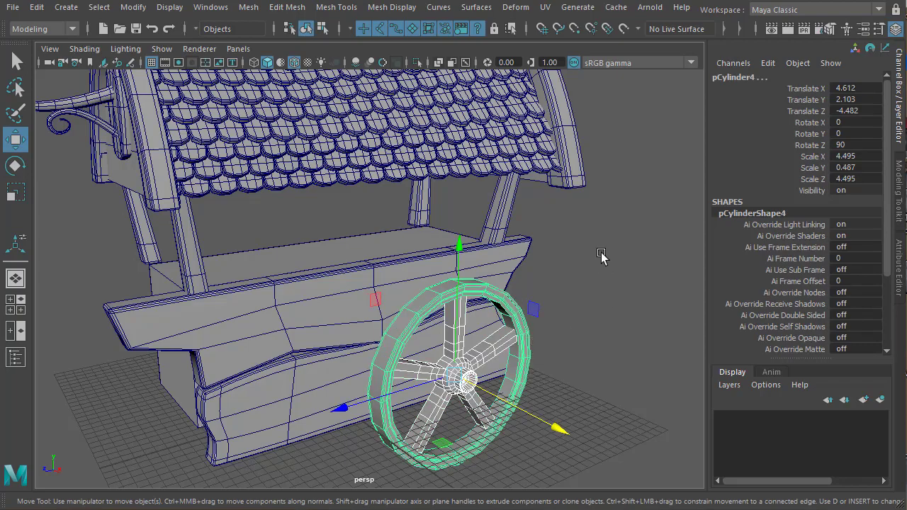
key("ctrl+g")
left_click_drag(596, 305, 335, 355, "alt")
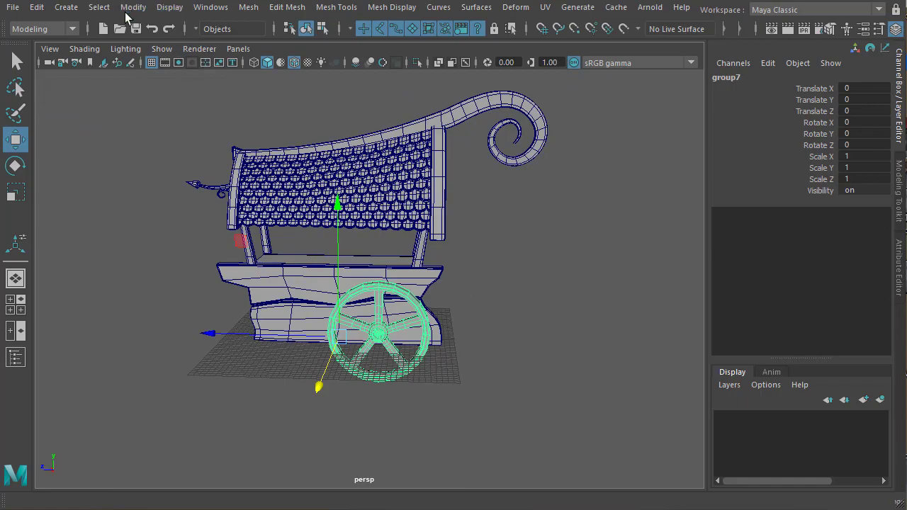
Center the wheel group's pivot and switch to the Rotate tool.
left_click(134, 10)
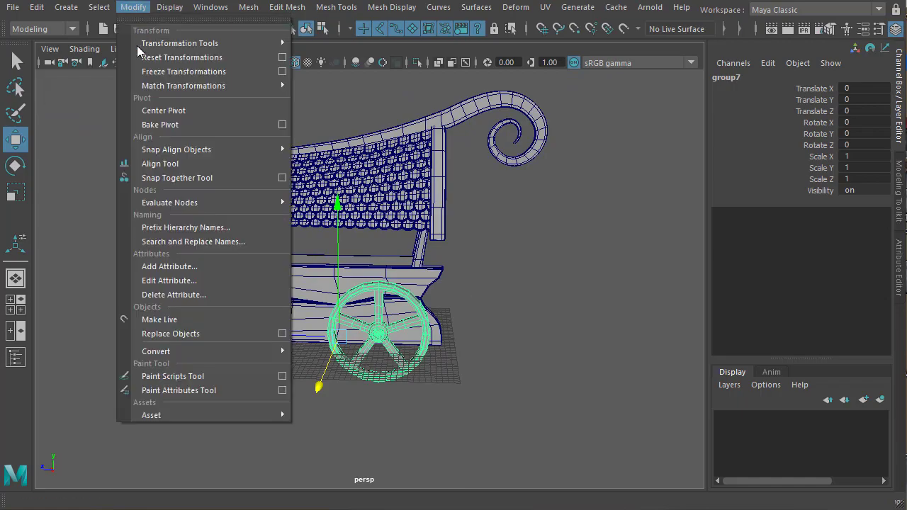
left_click(177, 110)
left_click_drag(389, 339, 394, 343, "alt")
key("e")
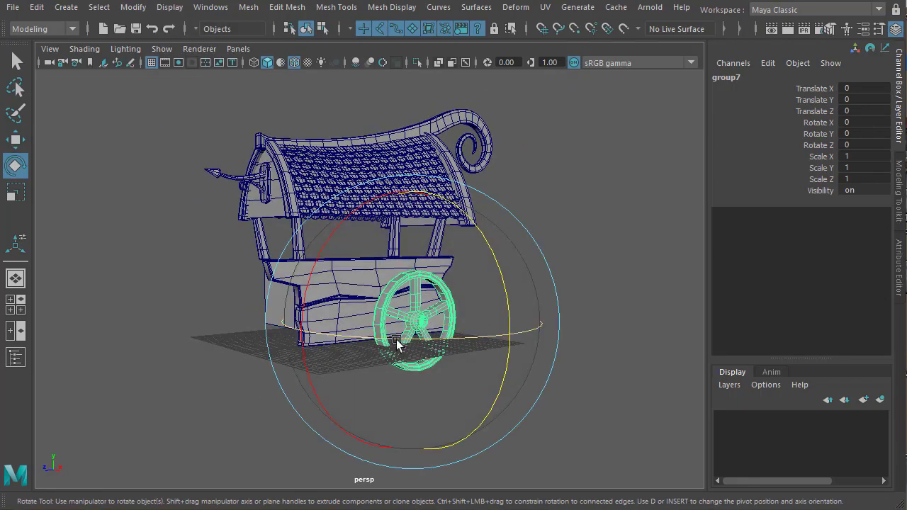
right_click_drag(395, 345, 397, 325, "alt")
left_click_drag(397, 324, 264, 180, "alt")
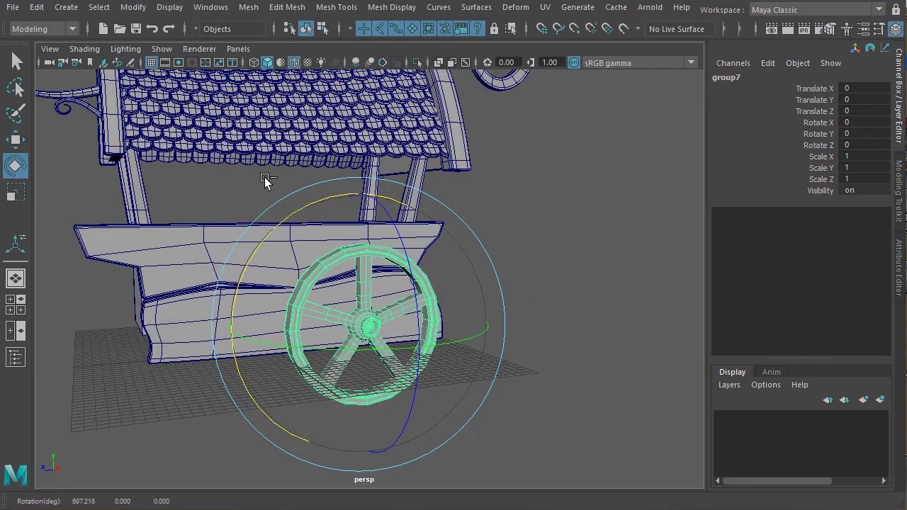
Select all parts of the cart, raise them about 3.4 units so the wheel rests on the ground grid, and deselect everything.
left_click(569, 189)
left_click_drag(385, 344, 411, 340, "alt")
right_click_drag(411, 341, 284, 283, "alt")
left_click_drag(184, 148, 517, 487)
key("w")
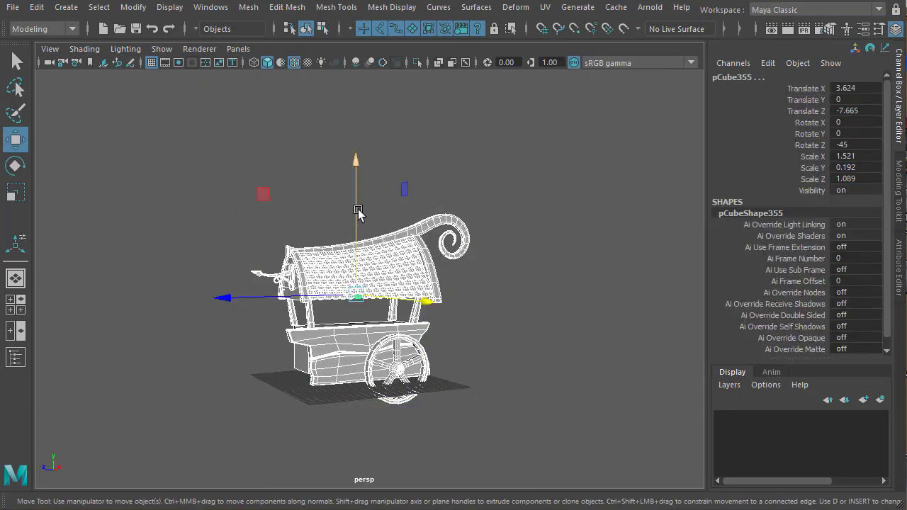
left_click_drag(358, 213, 361, 191)
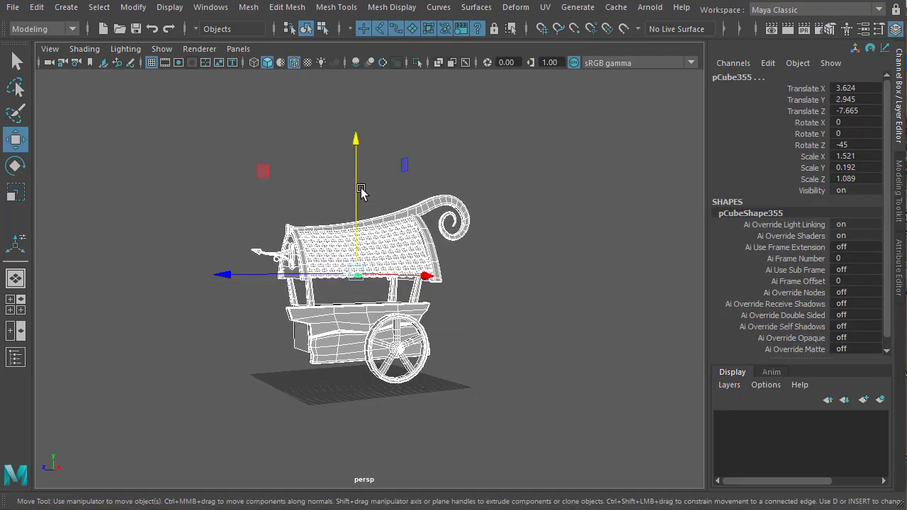
key("space")
key("space")
scroll(229, 246, "down", 3)
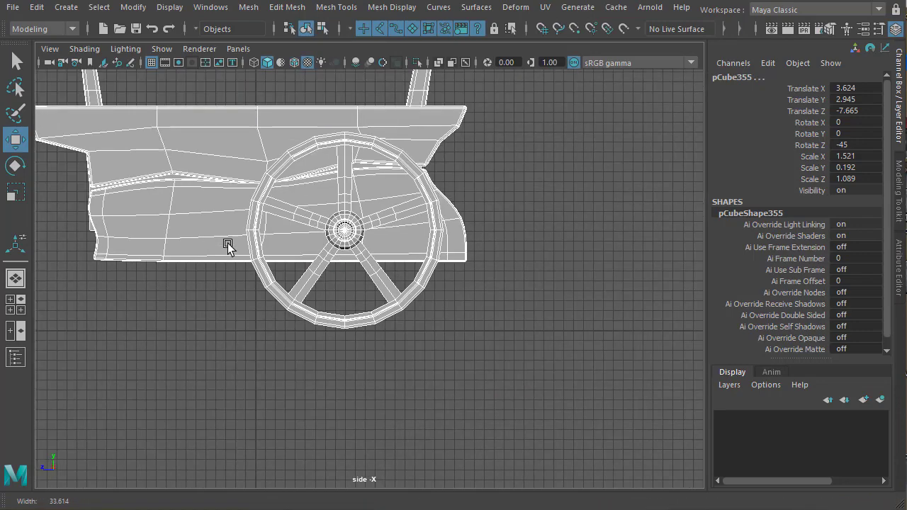
middle_click_drag(229, 245, 388, 356, "alt")
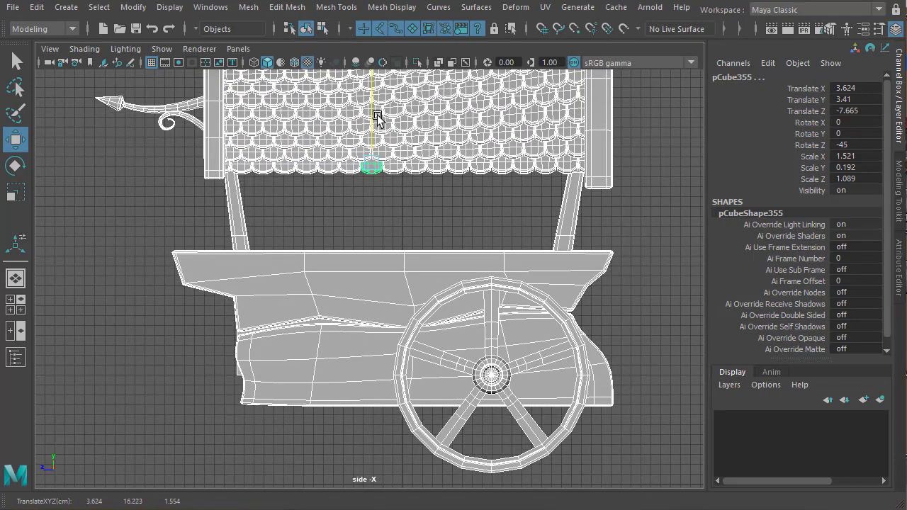
left_click(345, 442)
Select the whole wheel group in the perspective view and center its pivot.
key("space")
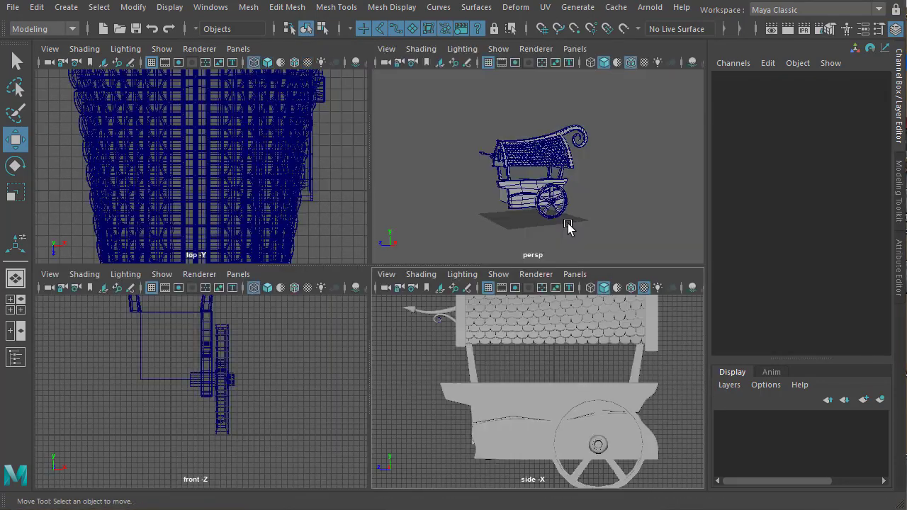
key("space")
left_click_drag(286, 391, 488, 364, "alt")
left_click(430, 350)
key("Up")
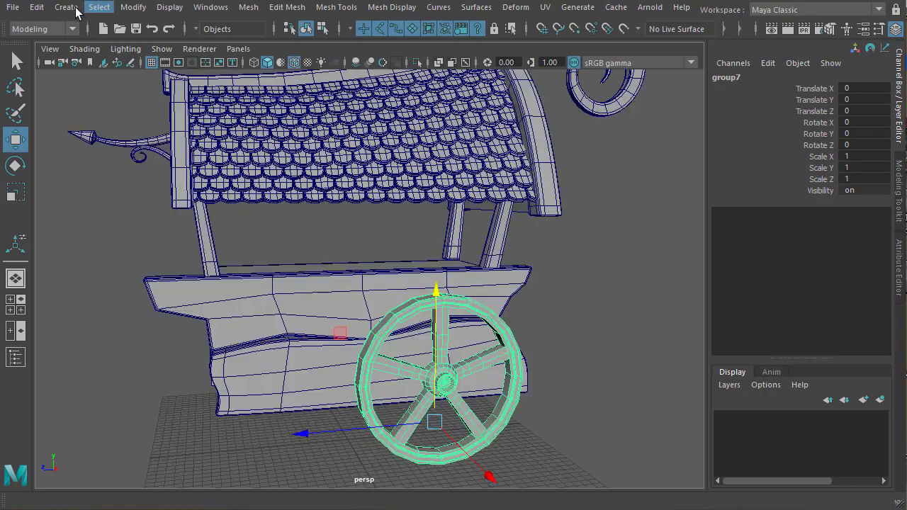
left_click(66, 7)
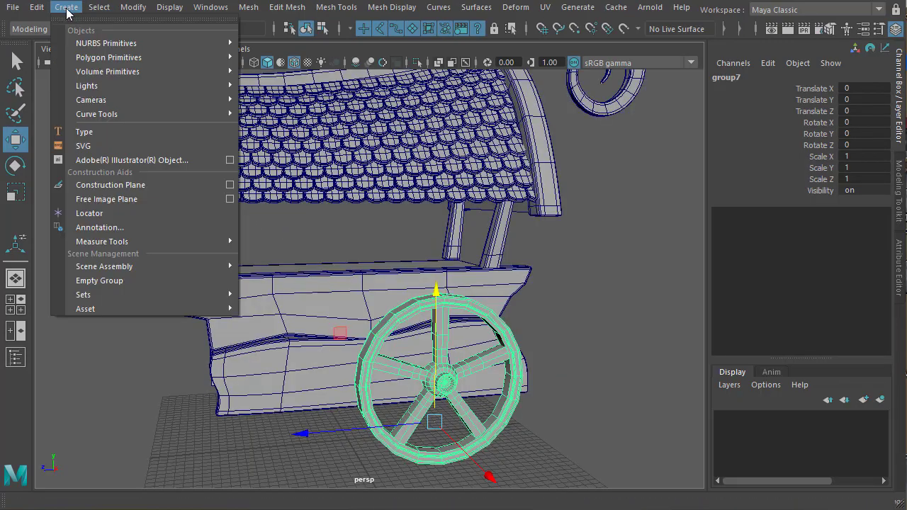
mouse_move(124, 12)
left_click(163, 111)
left_click_drag(253, 249, 441, 352, "alt")
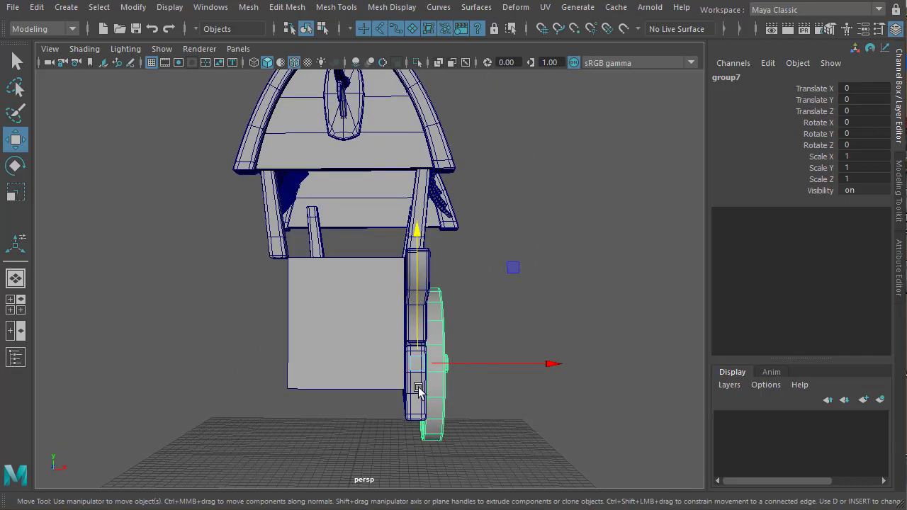
In the front view, move the wheel group's pivot horizontally to the middle of the cart body.
key("space")
key("space")
scroll(401, 396, "up", 1)
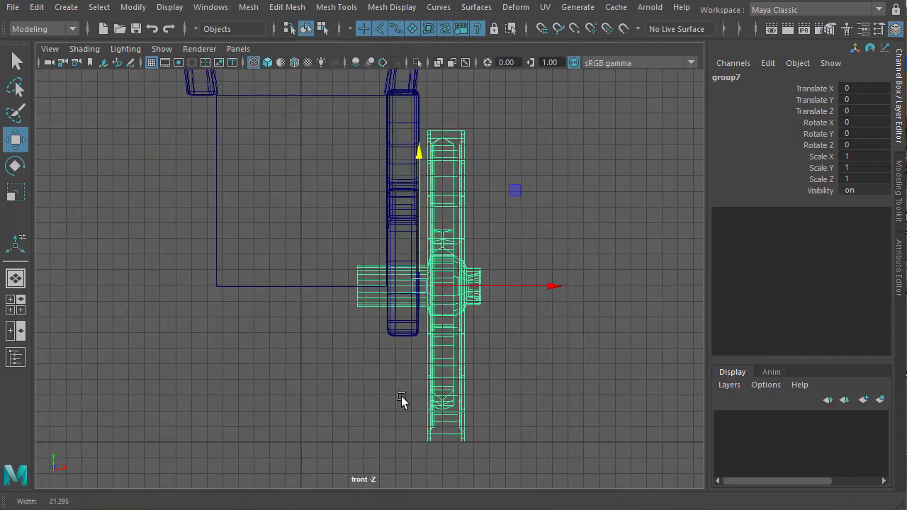
scroll(404, 391, "up", 2)
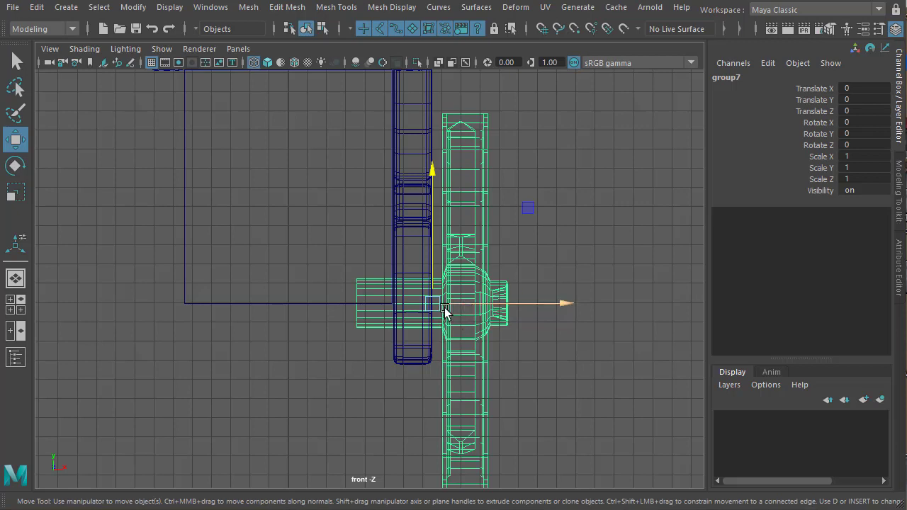
key("d")
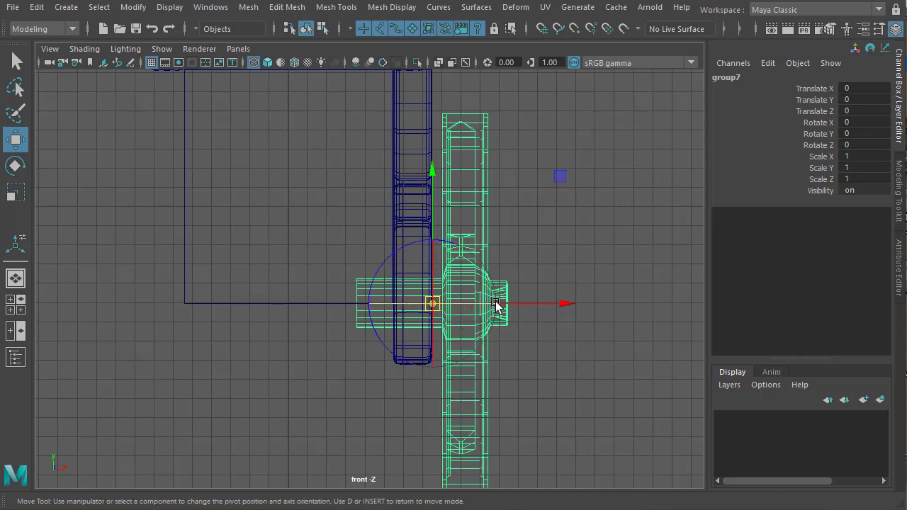
left_click_drag(528, 305, 288, 306)
key("d")
key("space")
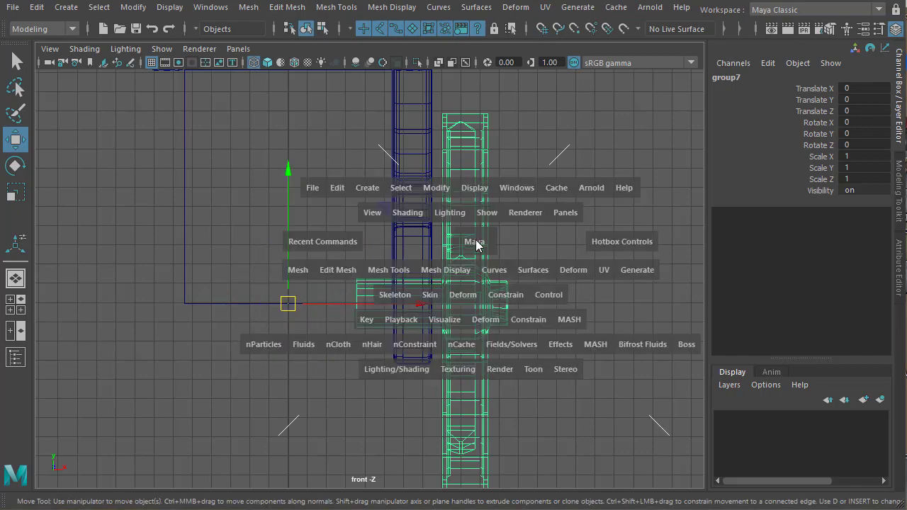
key("space")
Duplicate the wheel group and mirror the copy to the cart's opposite side by setting Scale X to -1.
left_click_drag(341, 350, 406, 386, "alt")
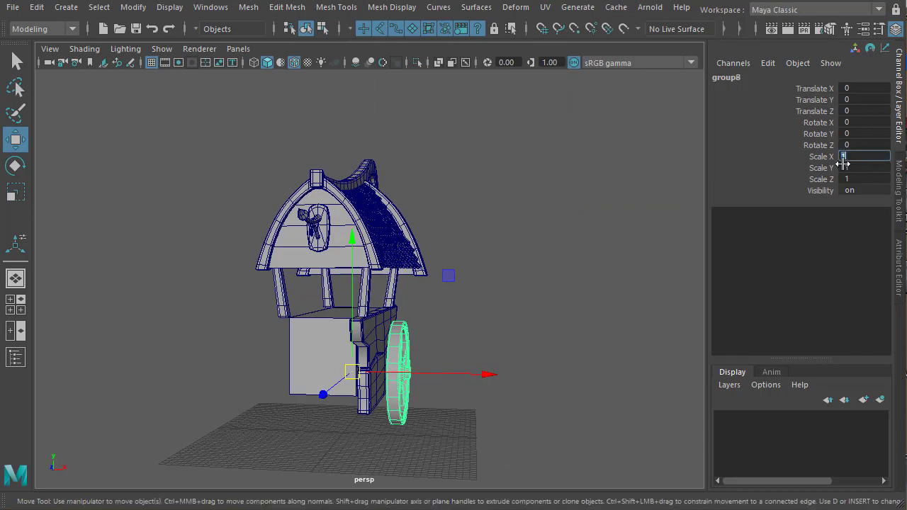
type("-1")
key("Return")
left_click_drag(322, 399, 394, 345, "alt")
Duplicate the upper and lower side panels, move the copies to the cart's opposite side at Translate X -3.169, and deselect them.
left_click(331, 346)
left_click(321, 382, "shift")
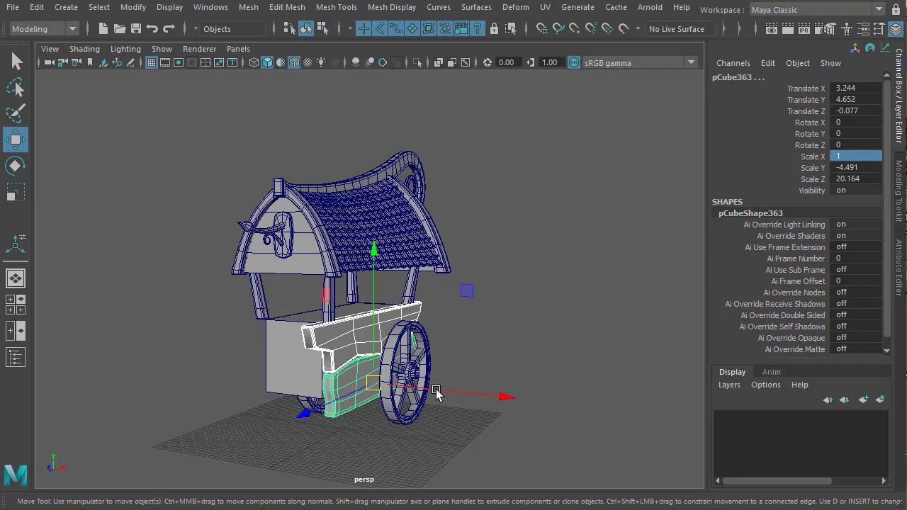
mouse_move(436, 394)
left_mouse_down("alt")
mouse_move(539, 391)
mouse_move(444, 384)
left_mouse_up("alt")
key("space")
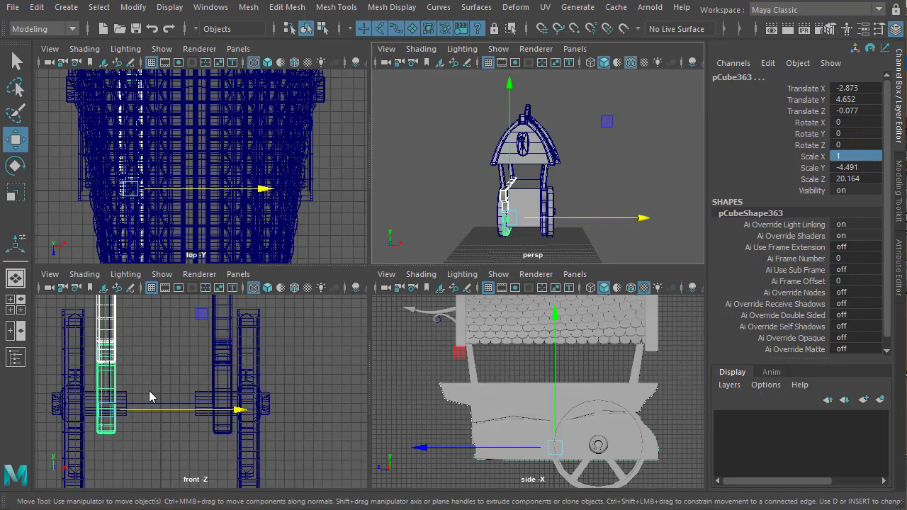
key("space")
middle_click_drag(326, 301, 393, 446, "alt")
left_click_drag(387, 452, 378, 454)
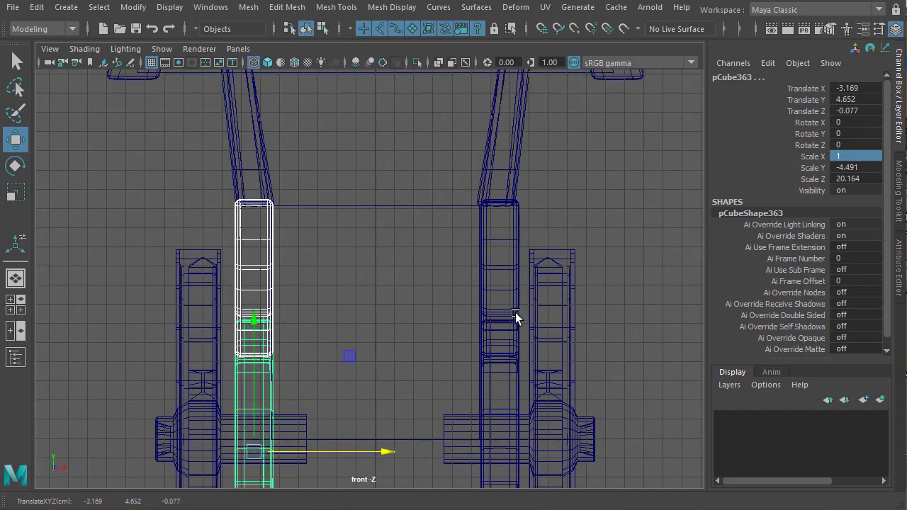
key("space")
key("space")
left_click_drag(365, 289, 587, 294, "alt")
left_click(496, 369)
left_click_drag(496, 368, 203, 369, "alt")
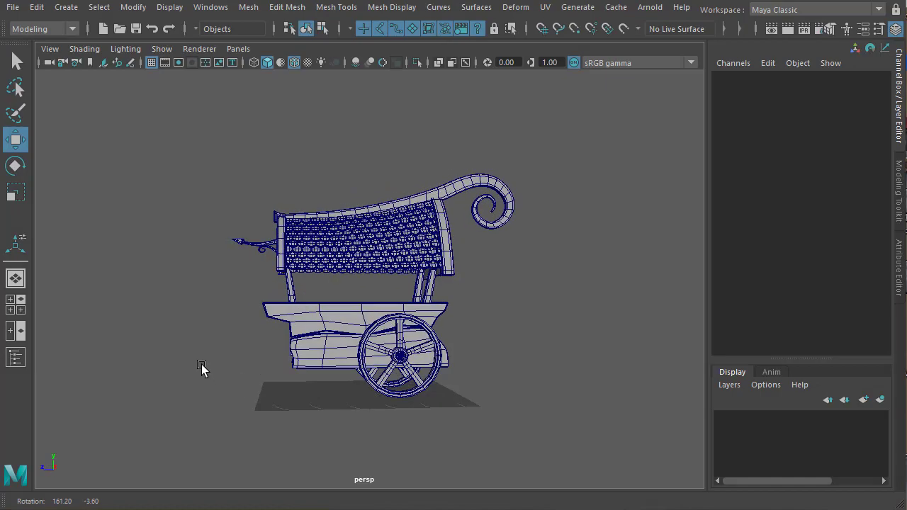
Create a polygon cube at the scene origin below the cart.
right_click_drag(203, 369, 429, 375, "alt")
middle_click_drag(429, 376, 441, 266, "alt")
left_click_drag(369, 286, 399, 244, "alt")
left_click(66, 8)
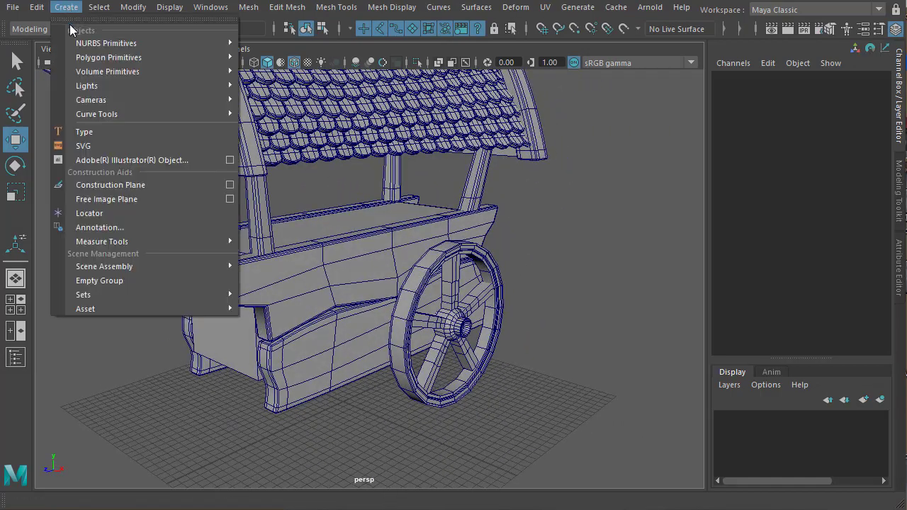
mouse_move(200, 62)
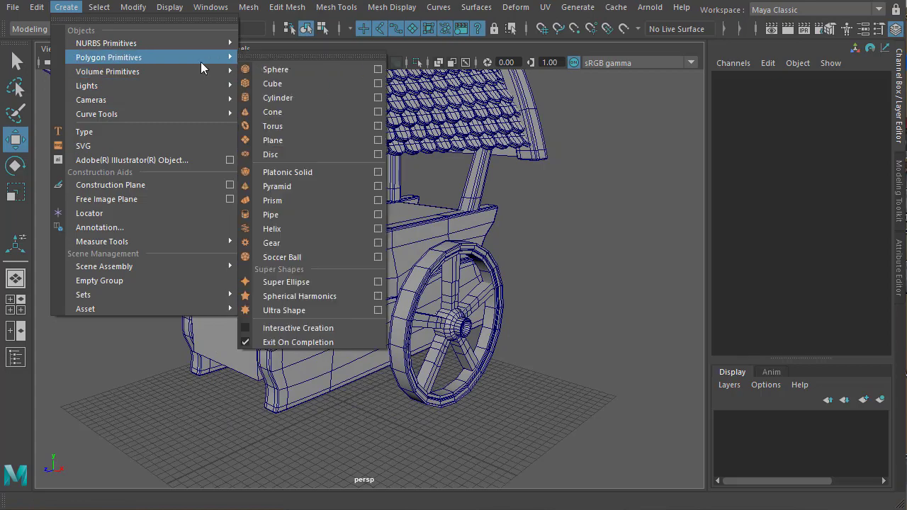
left_click(291, 83)
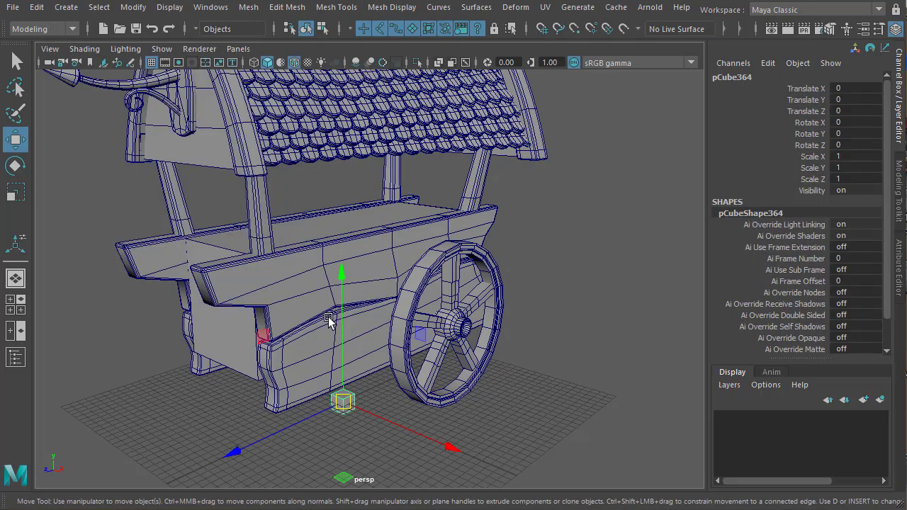
Stretch the cube in the side view into a long plank with Scale Z of about 18.93.
key("space")
key("space")
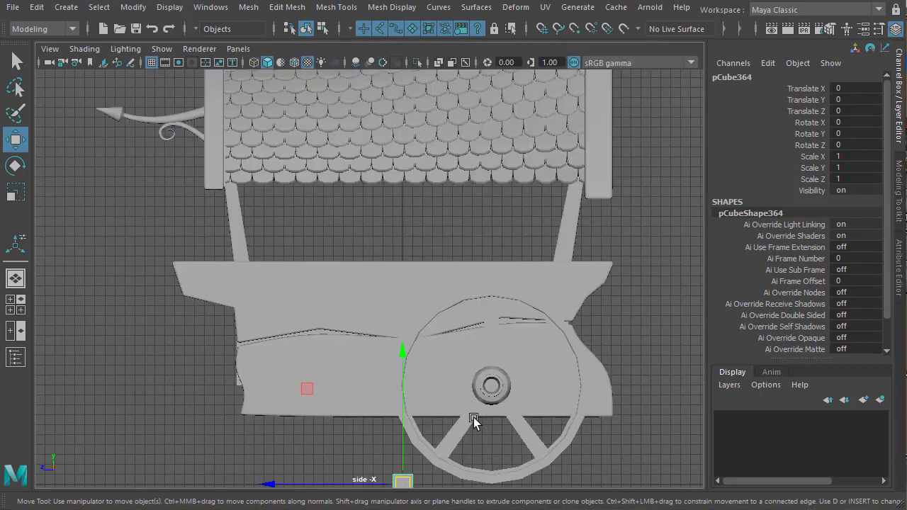
key("r")
left_click_drag(224, 389, 121, 400)
left_click_drag(221, 389, 28, 393)
left_click_drag(204, 391, 177, 391)
key("w")
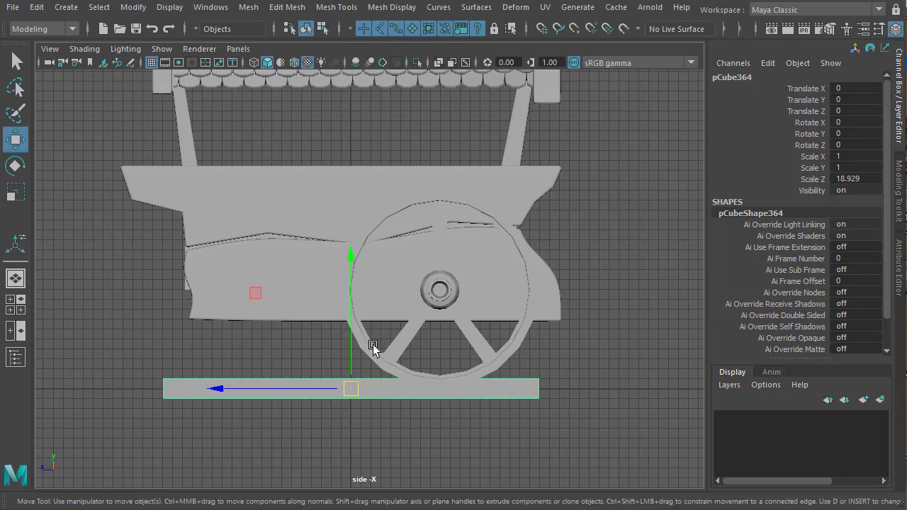
Thin the plank to Scale X 0.267 and place it against the upper side panel's outer face at X 3.879, Y 10.492.
left_click_drag(353, 345, 362, 147)
key("space")
key("space")
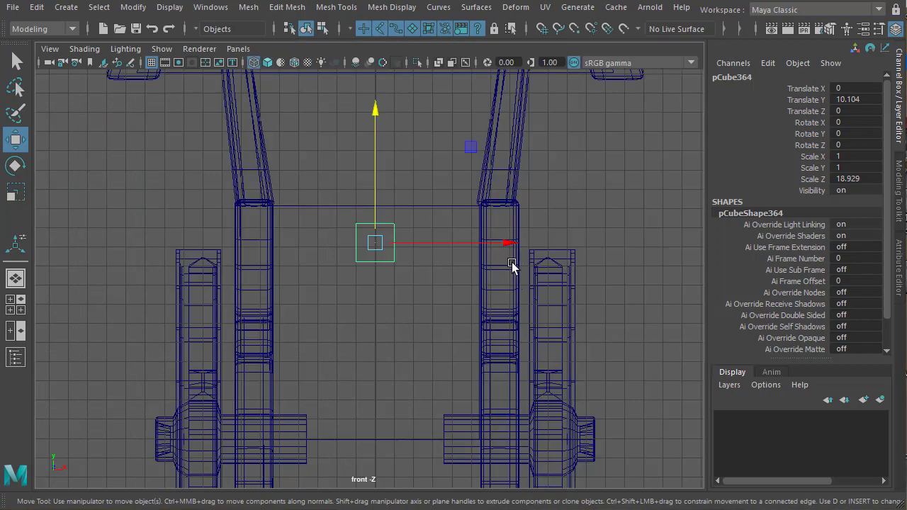
left_click_drag(487, 241, 528, 233)
key("e")
key("r")
key("w")
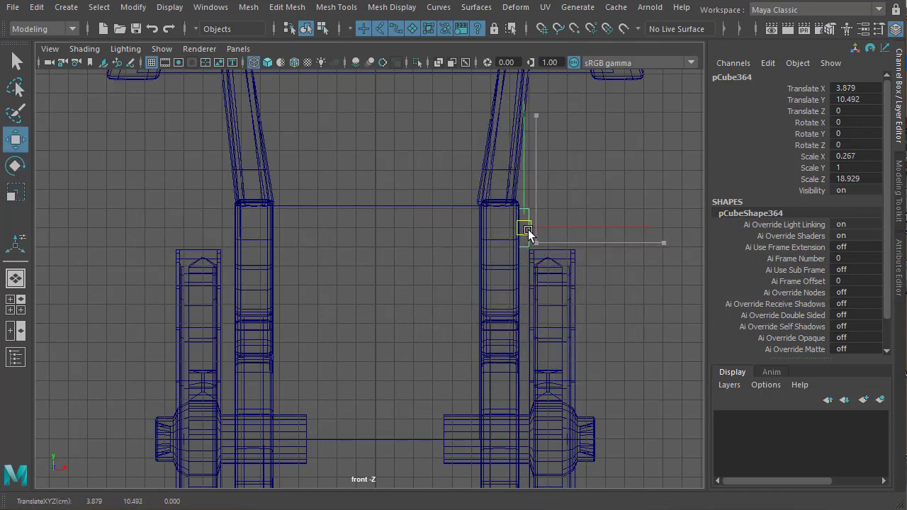
Adjust the plank's height on the upper side panel to Translate Y 10.474 and inspect its fit from the cart's front end.
key("space")
left_click_drag(604, 226, 603, 176)
left_click_drag(430, 278, 284, 304, "alt")
right_click_drag(284, 303, 448, 284, "alt")
left_click_drag(448, 283, 464, 225, "alt")
left_click_drag(446, 191, 583, 246)
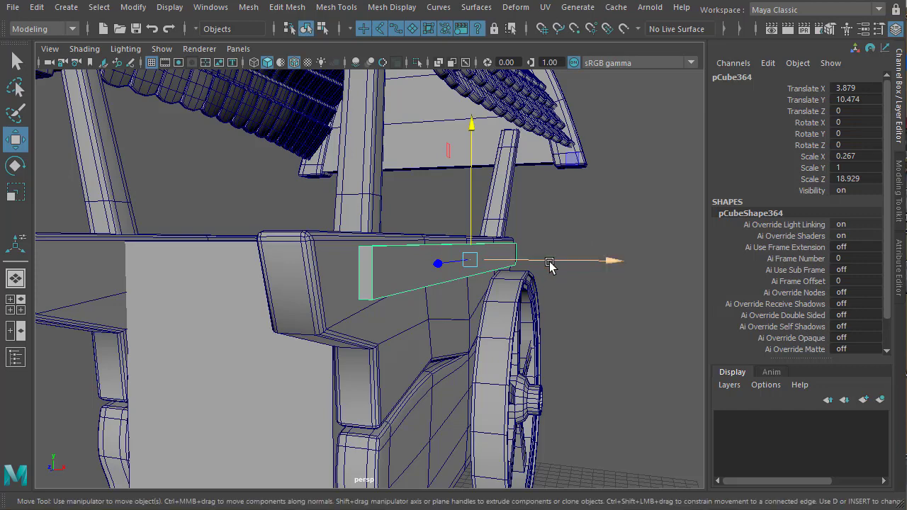
Reduce the plank's height to Scale Y 0.872 and shift it against the upper side panel at Translate X 3.844.
key("r")
left_click_drag(474, 134, 473, 167)
key("w")
left_click_drag(555, 259, 533, 260)
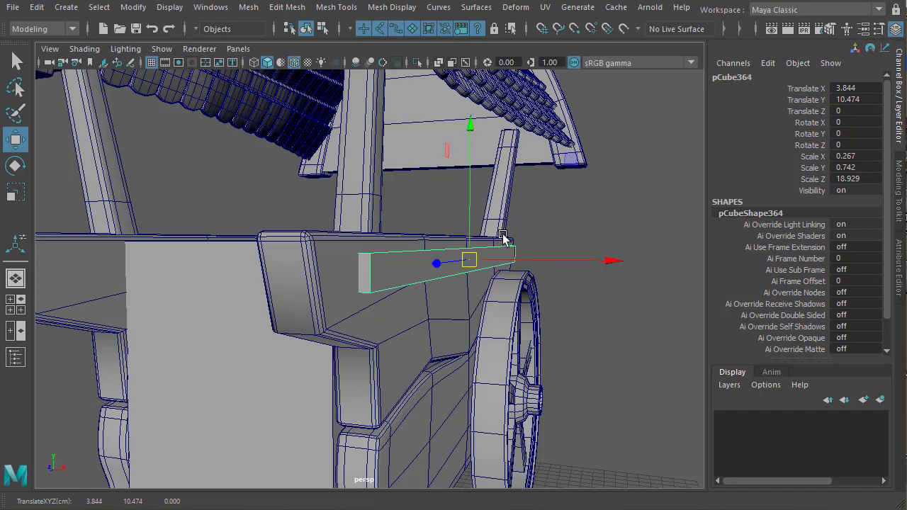
key("r")
left_click_drag(471, 135, 482, 108)
In the side view, move the plank's corner vertices at the end away from the wheel to slant it like the panel's edge.
left_click_drag(593, 330, 483, 338, "alt")
right_click_drag(483, 338, 344, 338, "alt")
key("space")
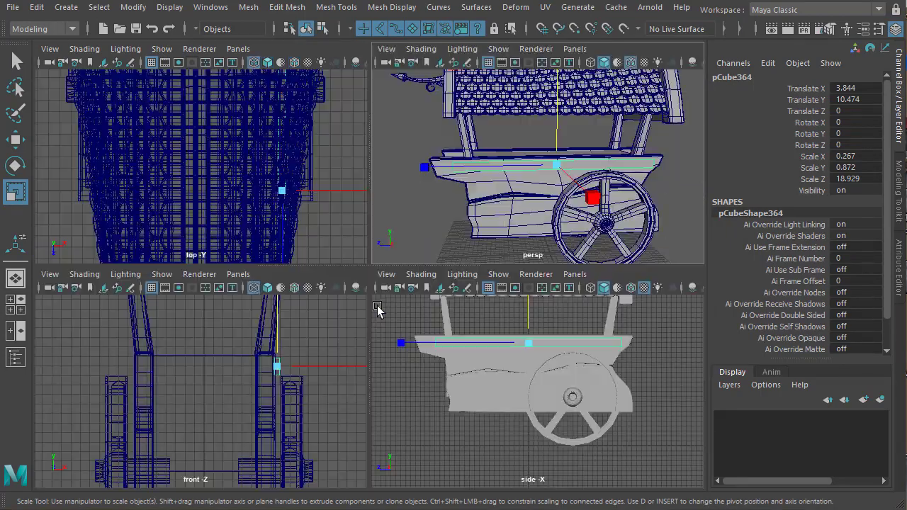
key("space")
scroll(426, 314, "up", 8)
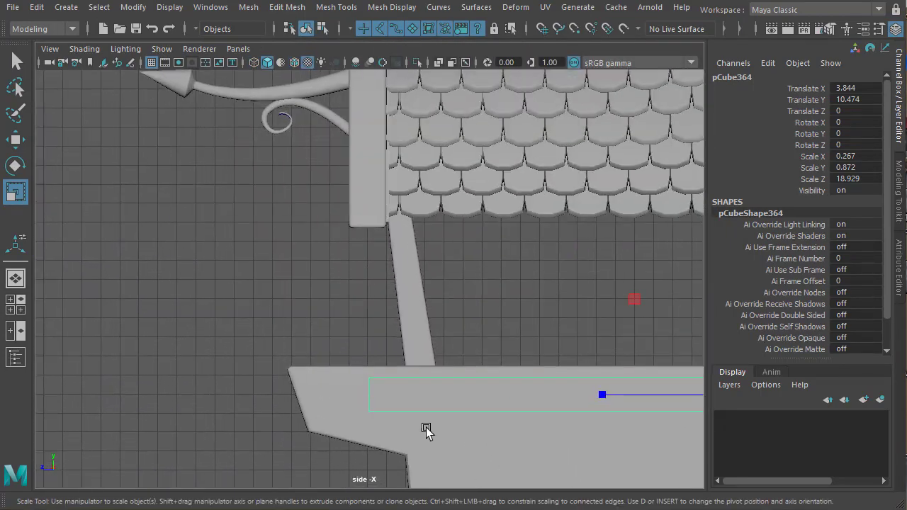
key("4")
middle_click_drag(423, 319, 150, 302, "alt")
right_click_drag(398, 272, 296, 277)
middle_click_drag(279, 358, 378, 308, "alt")
left_click_drag(190, 304, 234, 333)
key("w")
left_click_drag(183, 322, 176, 319)
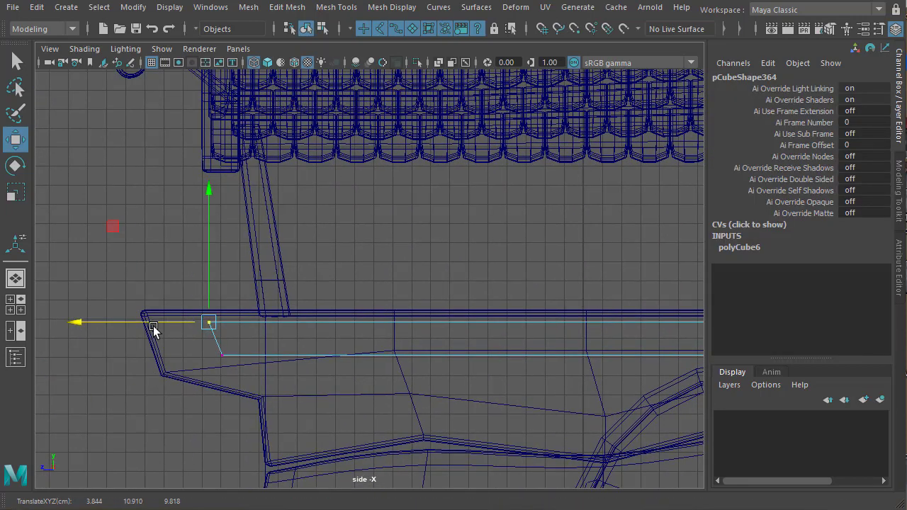
left_click(237, 368)
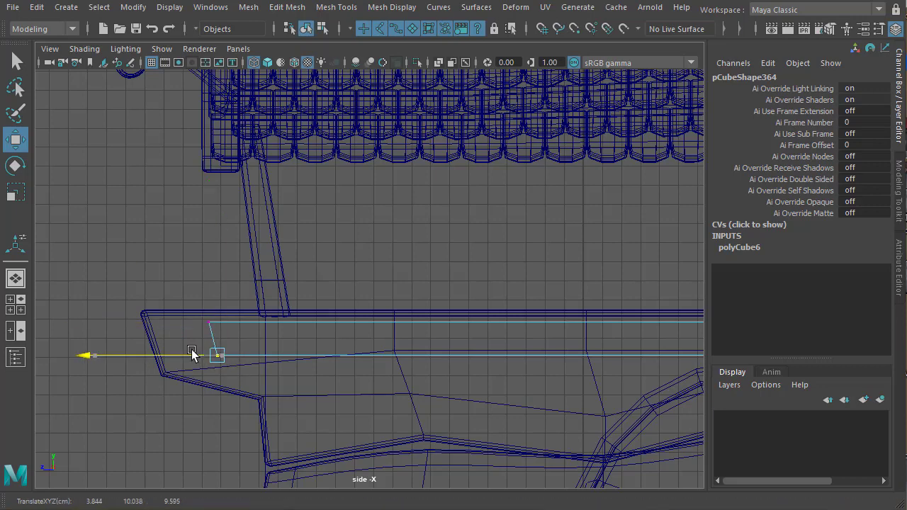
left_click_drag(192, 355, 192, 354)
Slant the plank's wheel-side end by pulling its lower corner vertices inward.
middle_click_drag(667, 329, 210, 332, "alt")
middle_click_drag(510, 329, 356, 344, "alt")
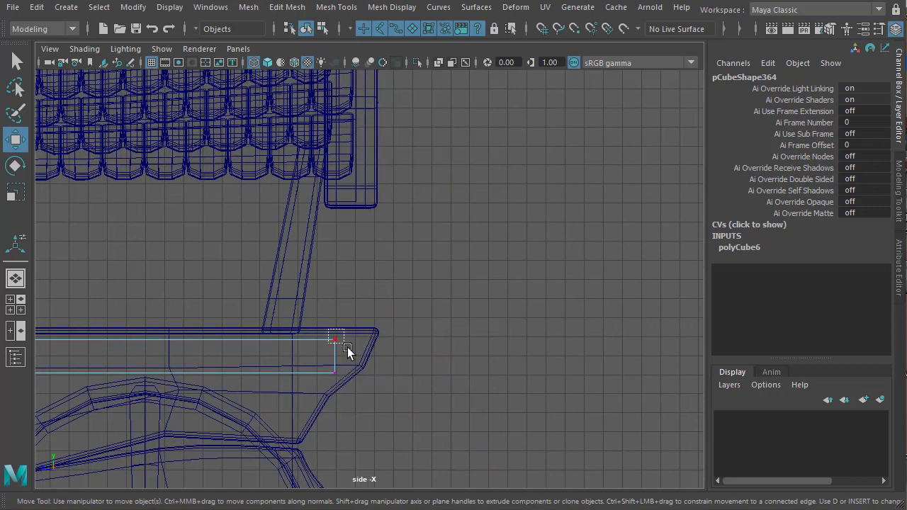
left_click(340, 375)
left_click_drag(299, 373, 285, 376)
key("space")
key("space")
Bevel the plank's edges with Fraction 0.5 and 2 segments.
left_click_drag(397, 294, 473, 307, "alt")
key("F8")
middle_click_drag(425, 284, 437, 297, "alt")
right_click_drag(437, 295, 487, 243, "alt")
left_click_drag(653, 458, 653, 457)
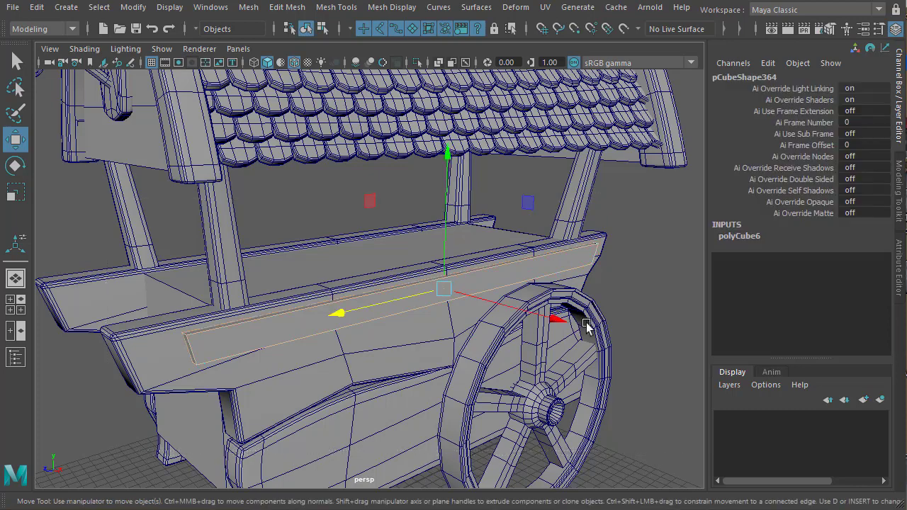
right_click_drag(577, 260, 656, 258, "shift")
right_click_drag(293, 323, 375, 335, "alt")
middle_click_drag(375, 336, 480, 300, "alt")
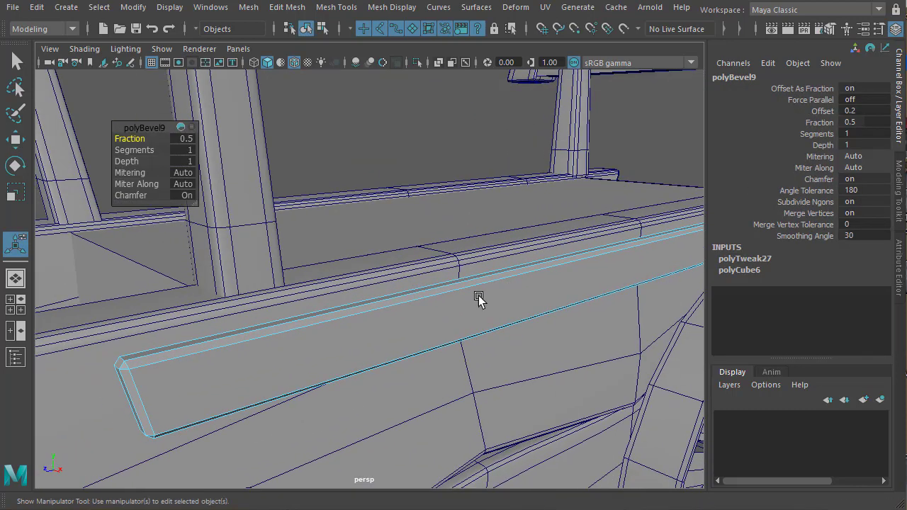
left_click_drag(446, 298, 459, 298, "alt")
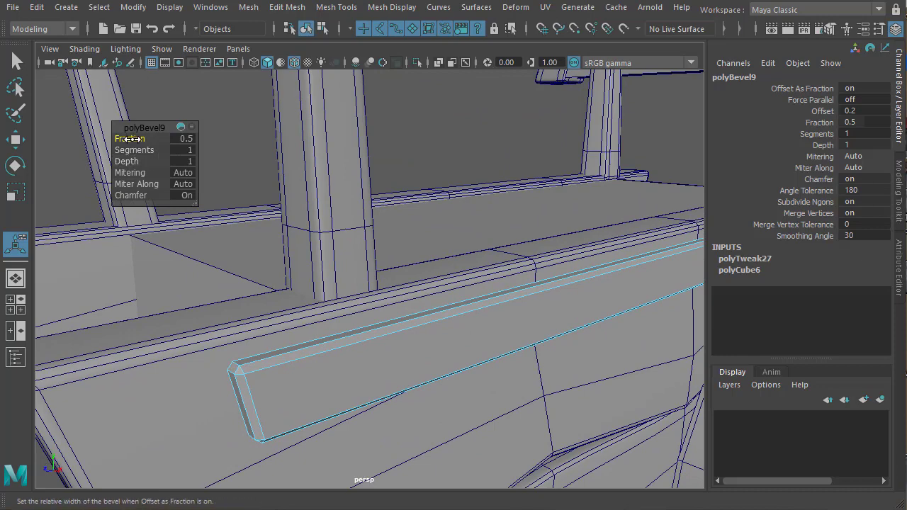
left_click_drag(135, 149, 143, 149)
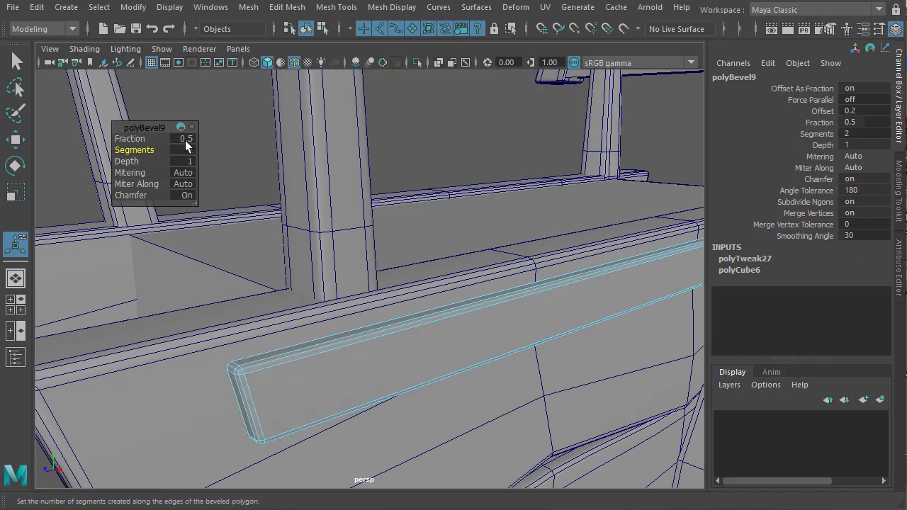
Return the plank to object mode, deselect it and turn off the wireframe overlay to inspect the shaded cart.
right_click_drag(484, 304, 312, 297, "alt")
middle_click_drag(453, 292, 386, 285, "alt")
right_click_drag(449, 259, 470, 237)
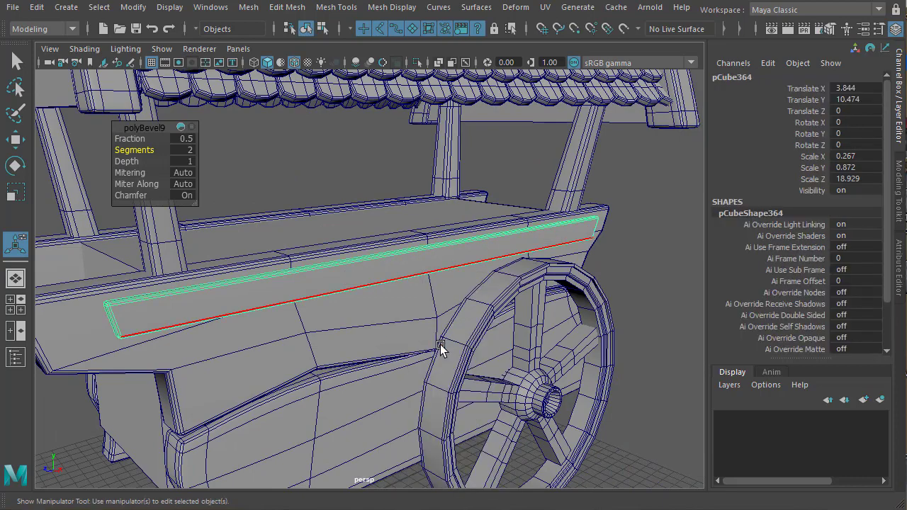
left_click(655, 224)
left_click_drag(511, 305, 492, 290, "alt")
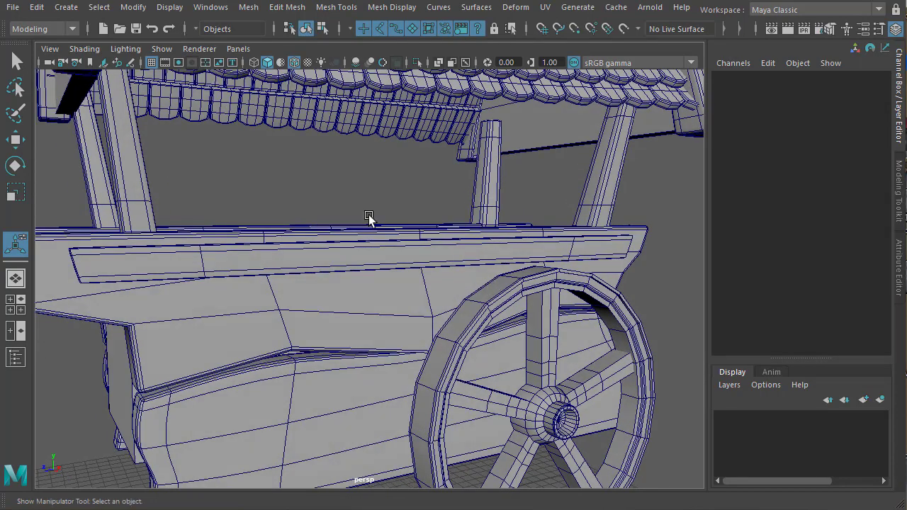
left_click(294, 63)
mouse_move(399, 227)
left_mouse_down("alt")
mouse_move(383, 261)
mouse_move(415, 253)
mouse_move(249, 260)
mouse_move(423, 255)
mouse_move(384, 248)
mouse_move(374, 267)
mouse_move(372, 252)
left_mouse_up("alt")
scroll(371, 252, "up", 3)
Create a polygon sphere at the scene origin and frame it in the perspective view.
left_click(67, 9)
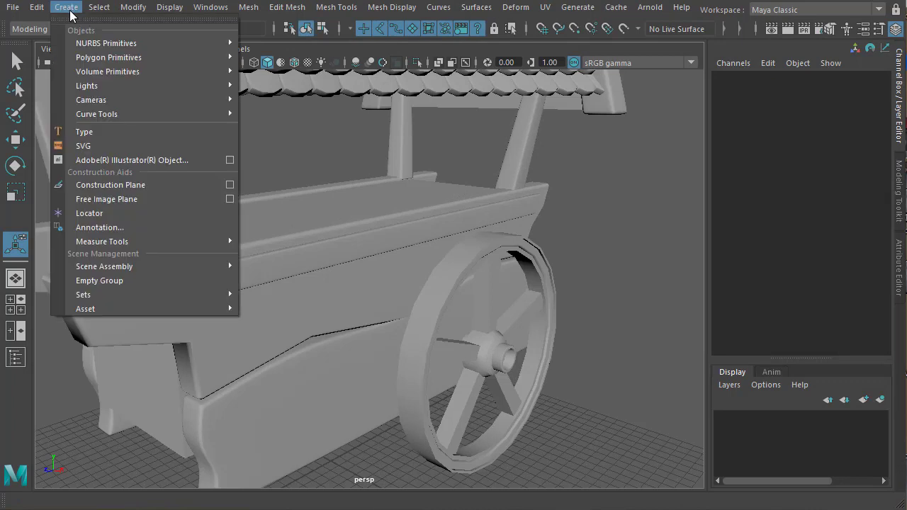
mouse_move(88, 56)
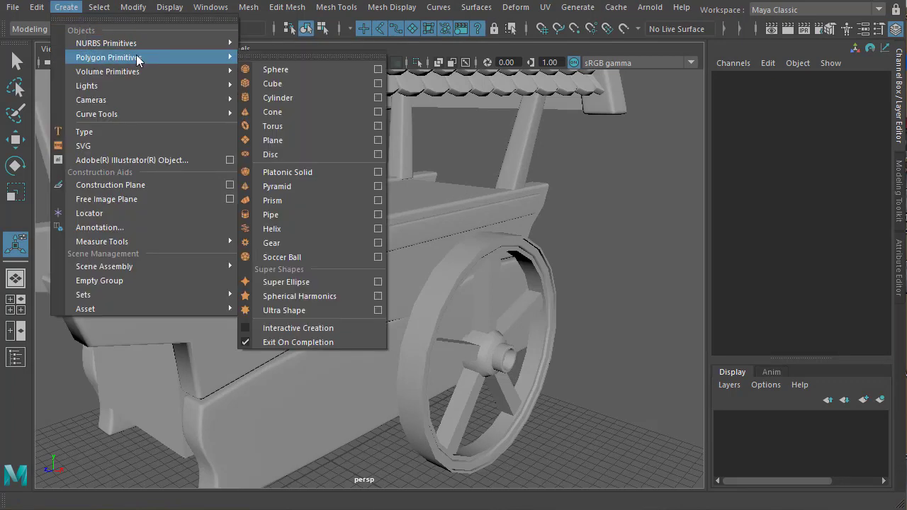
left_click(294, 69)
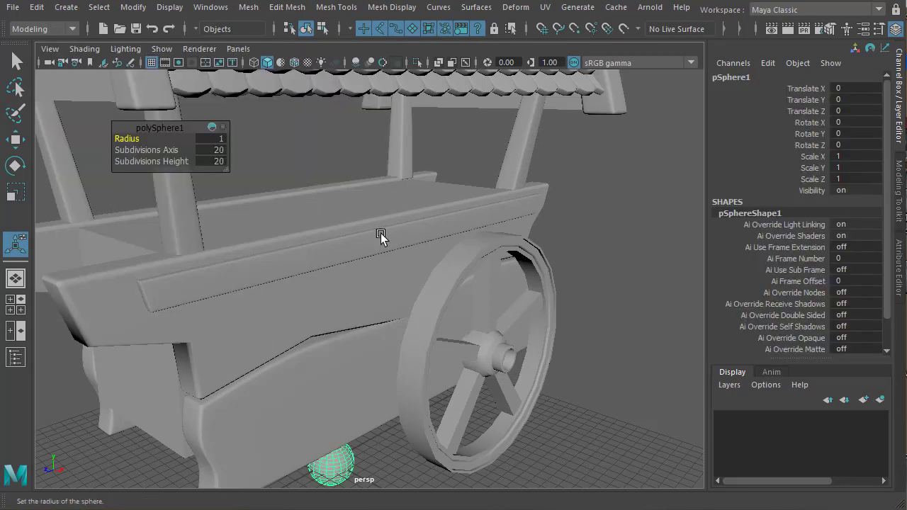
key("w")
key("e")
key("f")
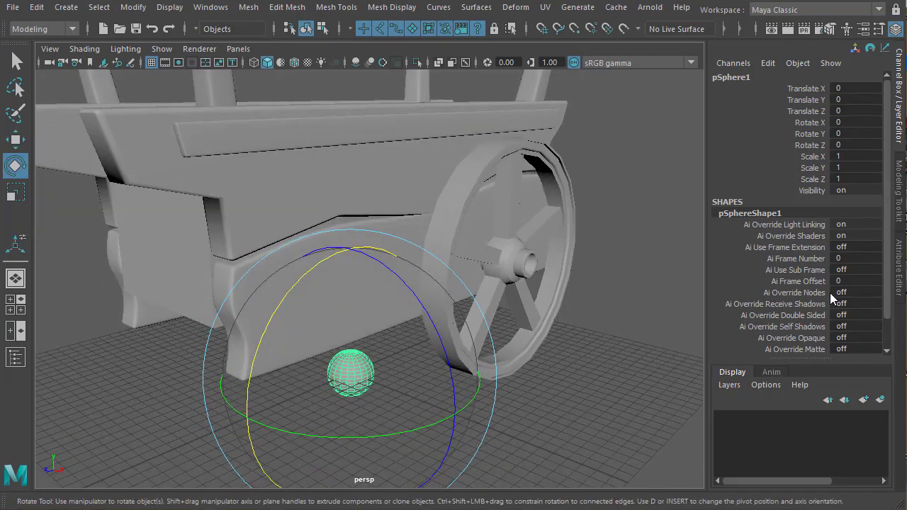
Set the sphere's Subdivisions Axis and Subdivisions Height to 8.
scroll(770, 291, "down", 3)
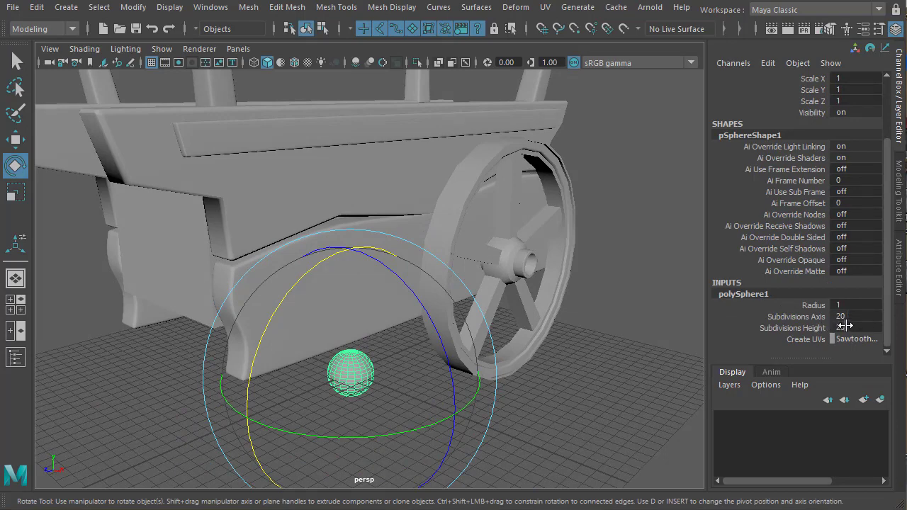
left_click_drag(814, 316, 764, 326)
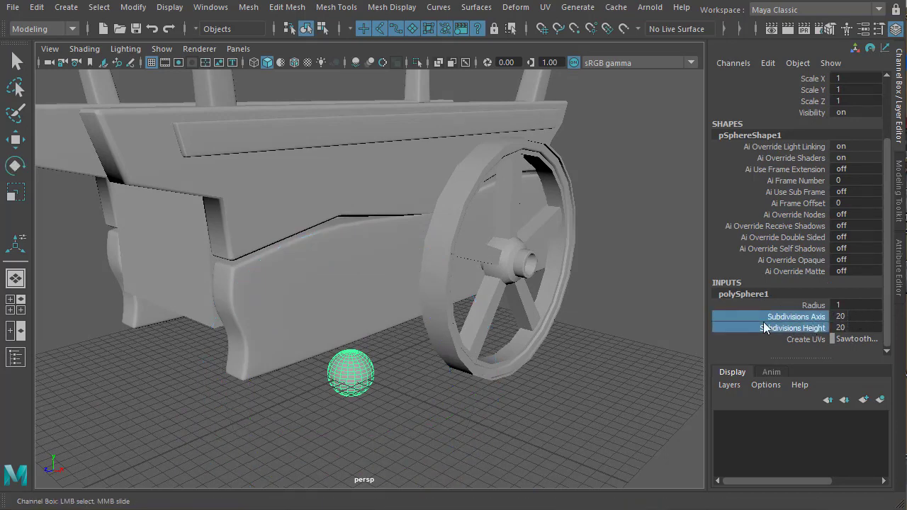
left_click(850, 317)
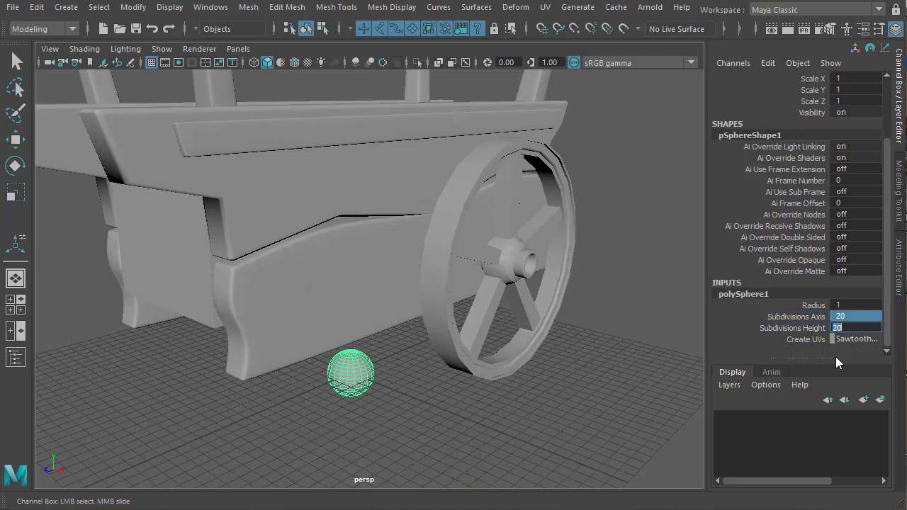
type("8")
key("Return")
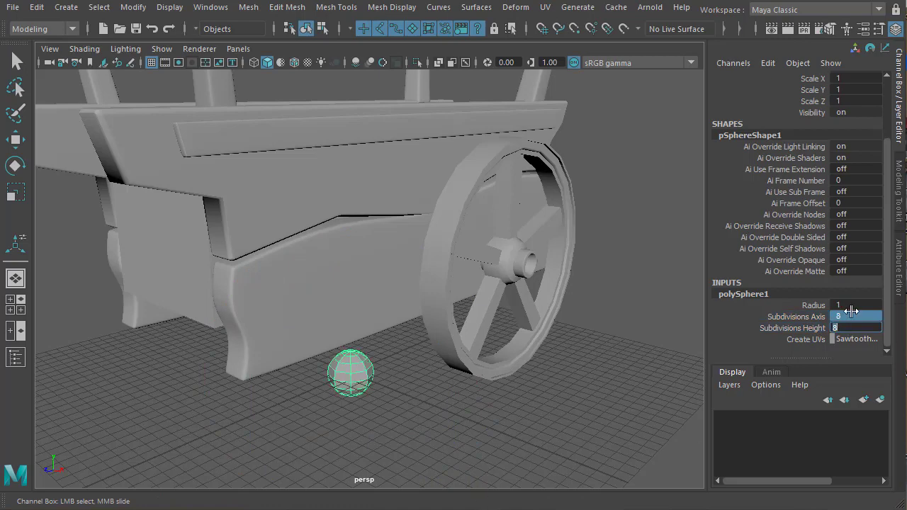
Delete the faces of the sphere's lower half in the front view and return to object mode.
left_click_drag(459, 299, 354, 399, "alt")
right_click_drag(350, 328, 348, 368)
key("e")
key("space")
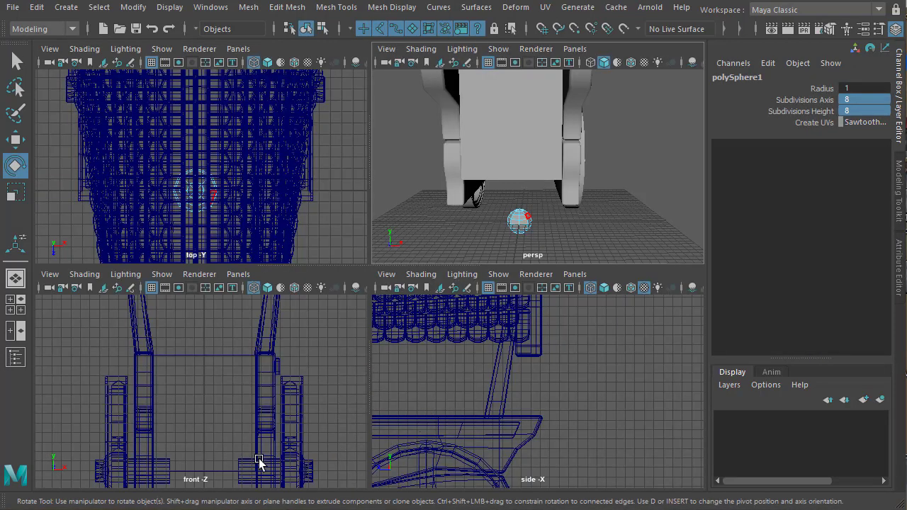
key("space")
middle_click_drag(286, 435, 270, 230, "alt")
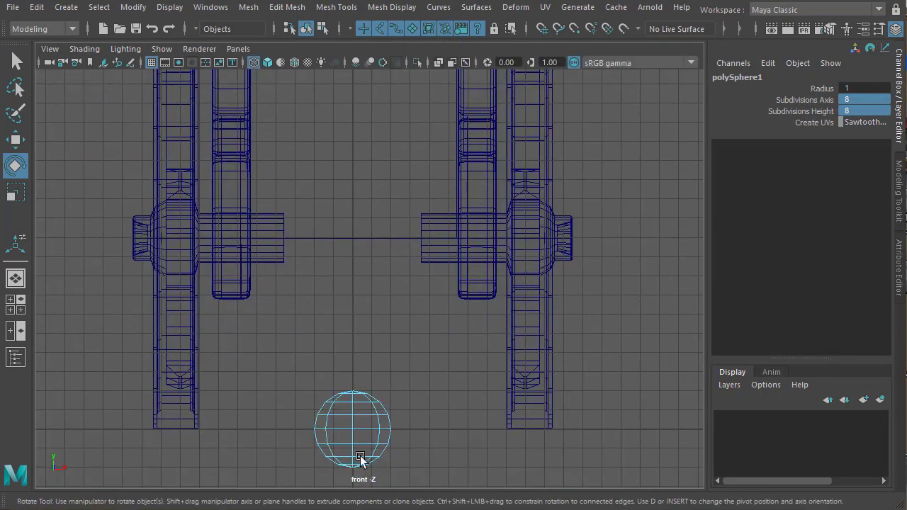
left_click_drag(361, 457, 425, 487)
right_click_drag(356, 433, 336, 414)
Turn the half-sphere's dome toward the cart's outer side by setting Rotate Z to -90.
left_click(416, 340)
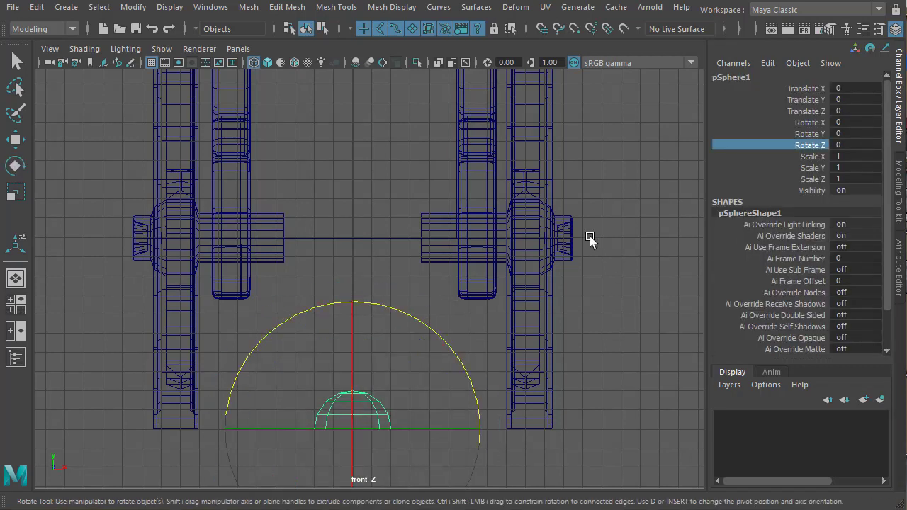
left_click_drag(418, 324, 469, 395)
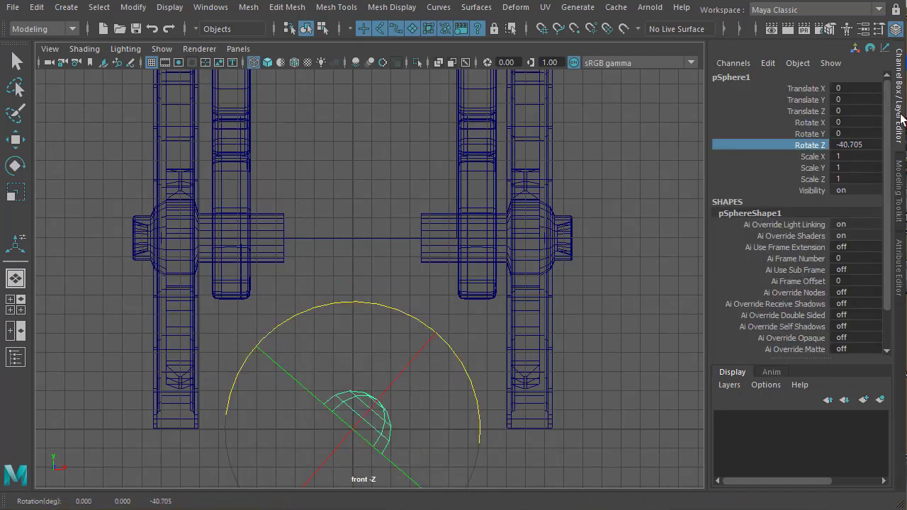
double_click(861, 144)
type("90")
key("Return")
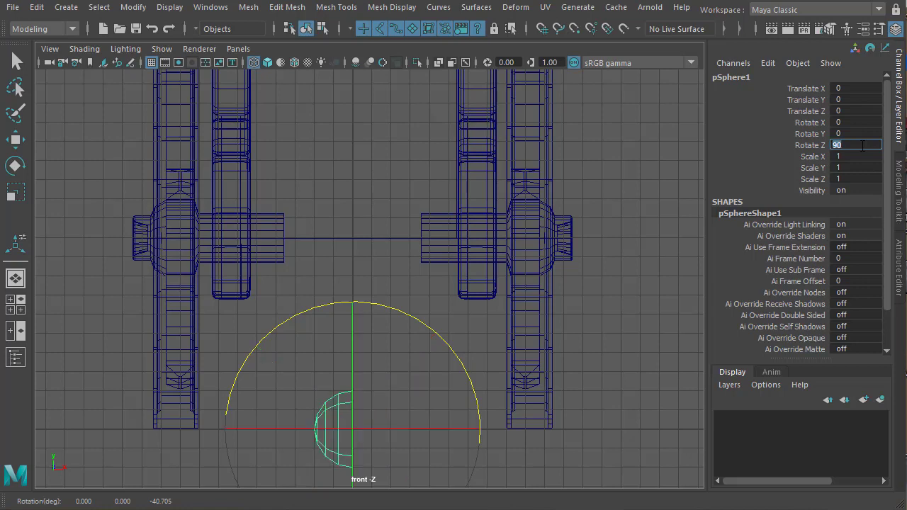
key("Return")
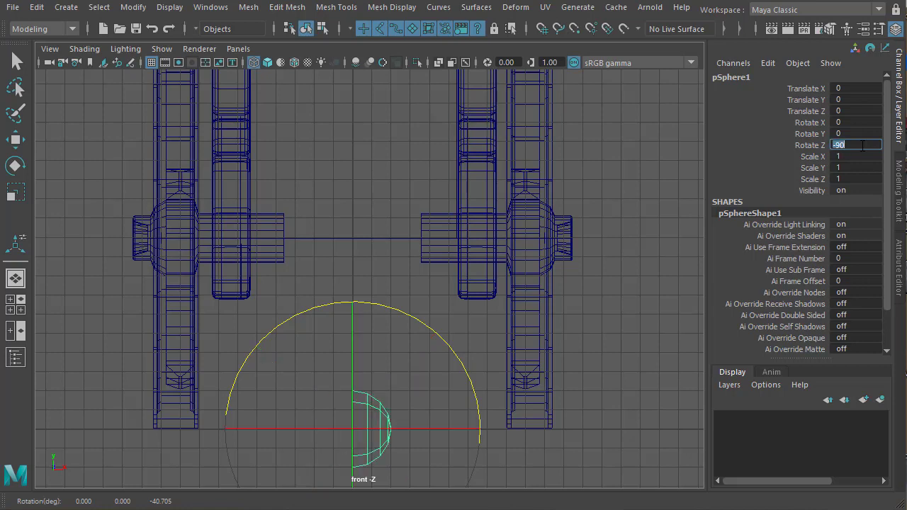
Move the half-sphere up to the trim plank in the front view, at about Translate X 3.911 and Y 10.53.
left_click(15, 139)
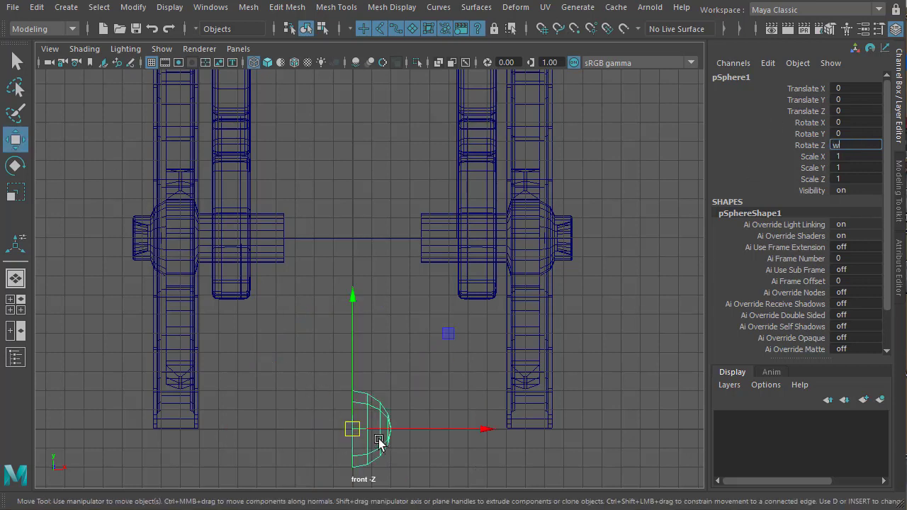
left_click_drag(379, 441, 570, 178)
middle_click_drag(569, 178, 415, 448, "alt")
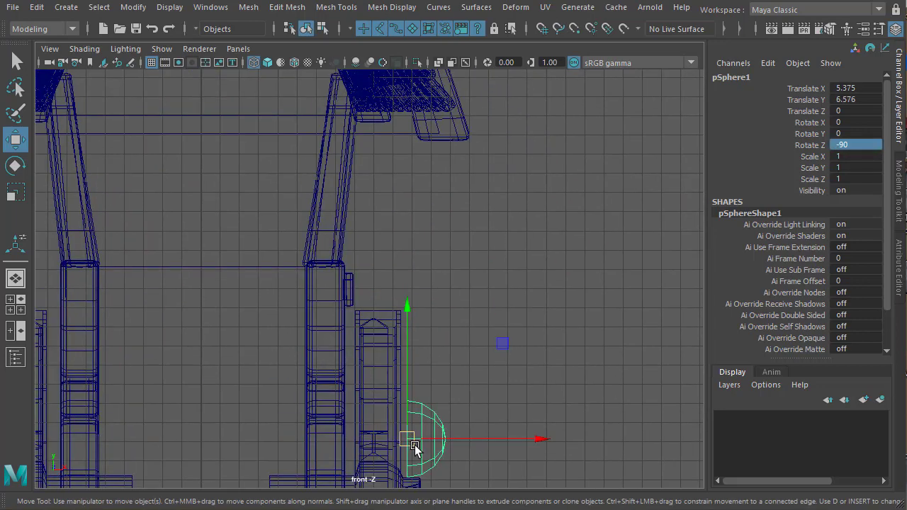
left_click_drag(415, 449, 440, 340)
middle_click_drag(282, 350, 165, 326, "alt")
right_click_drag(165, 326, 348, 326, "alt")
left_click_drag(423, 324, 298, 260)
right_click_drag(297, 259, 737, 283, "alt")
middle_click_drag(320, 300, 435, 318, "alt")
right_click_drag(351, 314, 440, 325, "alt")
middle_click_drag(365, 319, 399, 331, "alt")
Scale the half-sphere uniformly to 0.176 and seat it on the plank's outer face at Translate X 3.961, Y 10.508.
key("e")
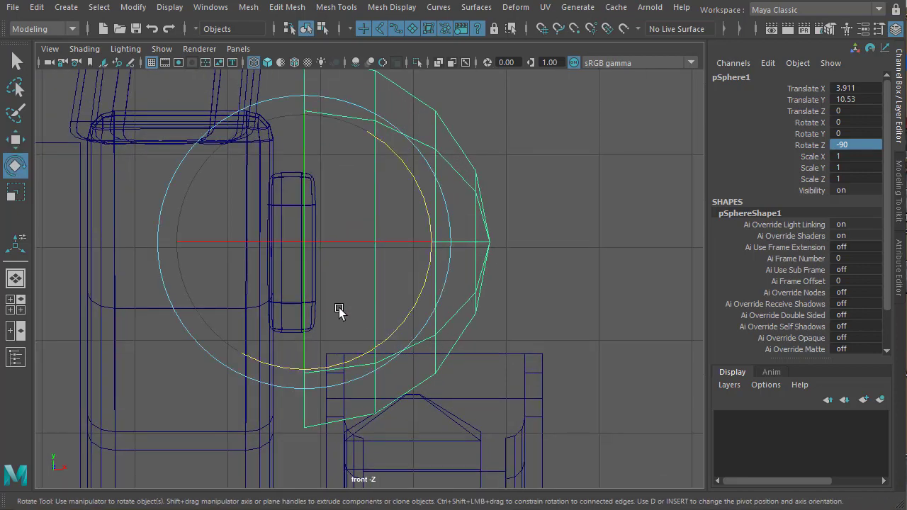
key("r")
left_click_drag(302, 243, 132, 399)
key("w")
left_click_drag(369, 241, 378, 244)
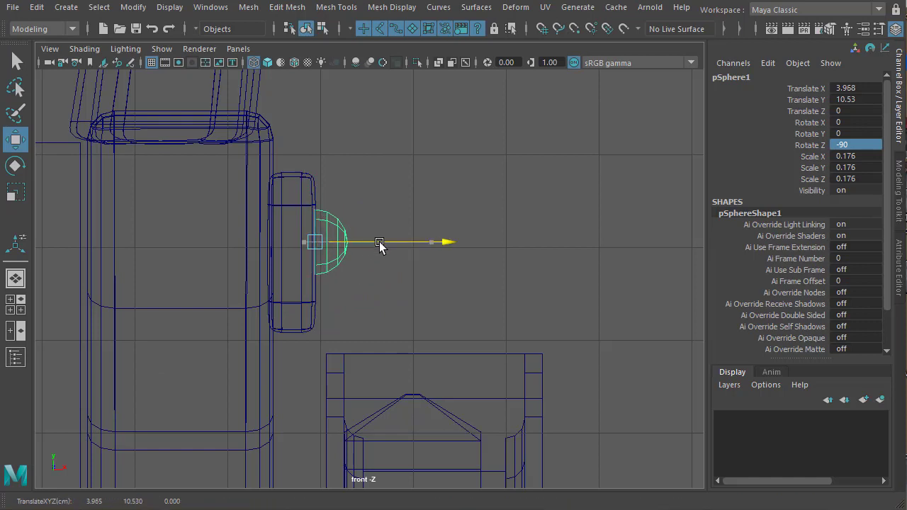
left_click_drag(310, 159, 311, 163)
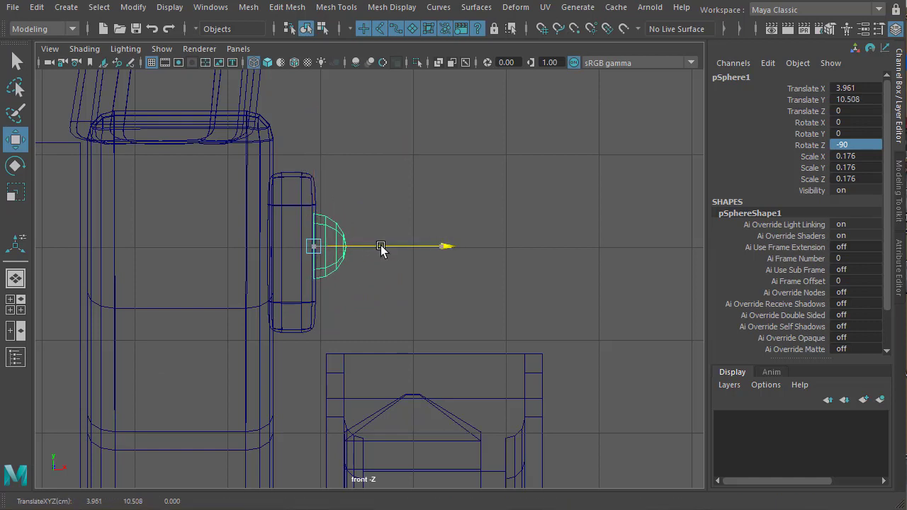
Slide the half-sphere along the plank in the side view to the end away from the wheel, at Translate Z 8.778.
key("space")
key("space")
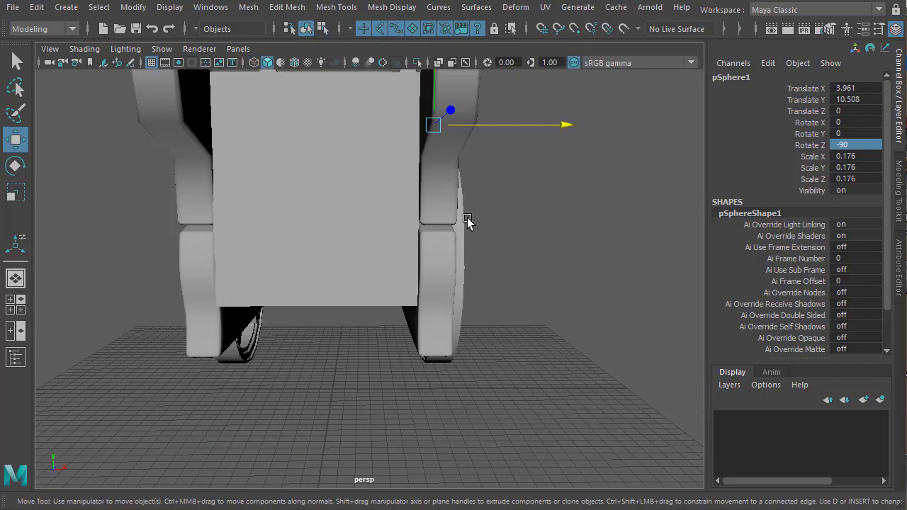
left_click_drag(434, 226, 366, 239, "alt")
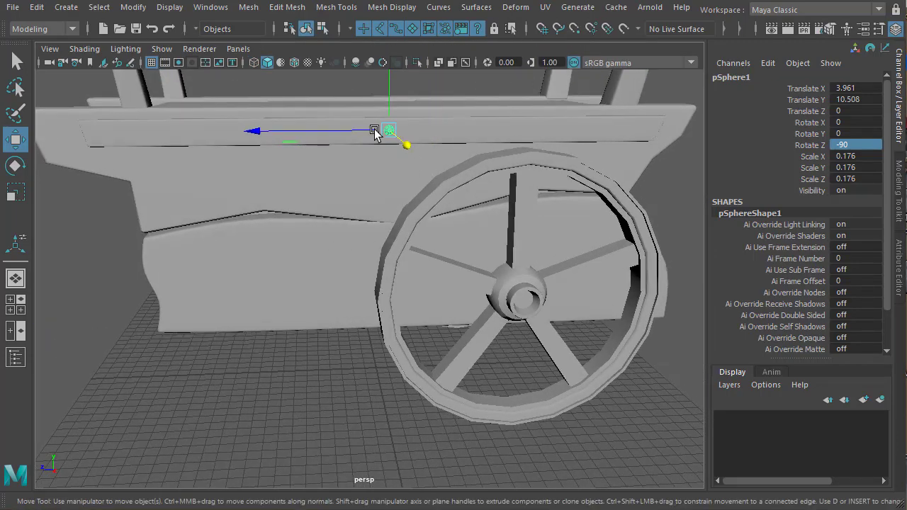
key("space")
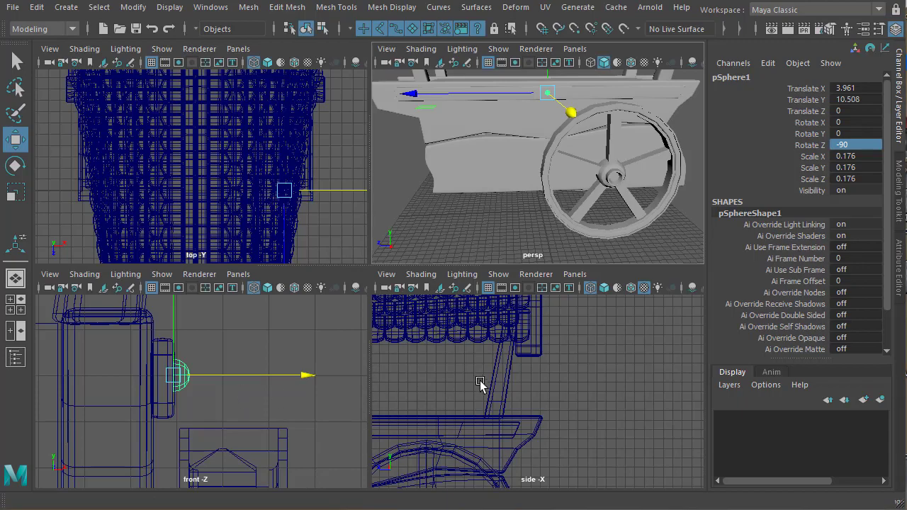
key("space")
scroll(475, 331, "down", 3)
left_click_drag(340, 318, 146, 338)
scroll(297, 330, "up", 2)
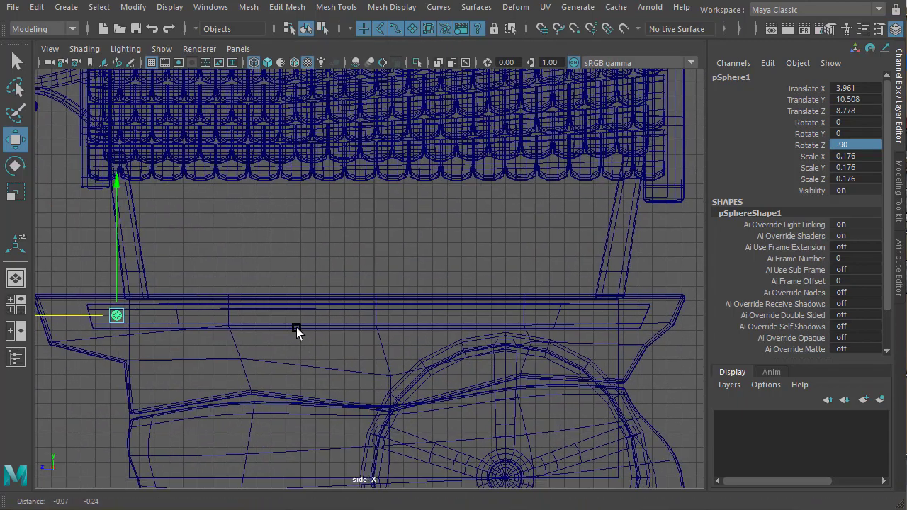
Duplicate the stud, offset the copy along the plank to Translate Z 7.182, and repeat at equal spacing until ten copies reach Z -7.177.
key("ctrl+d")
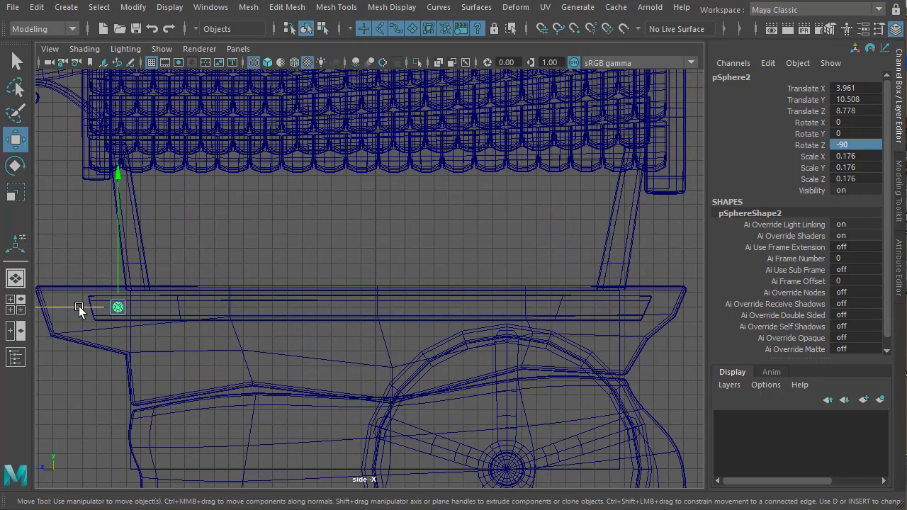
left_click_drag(79, 310, 125, 311)
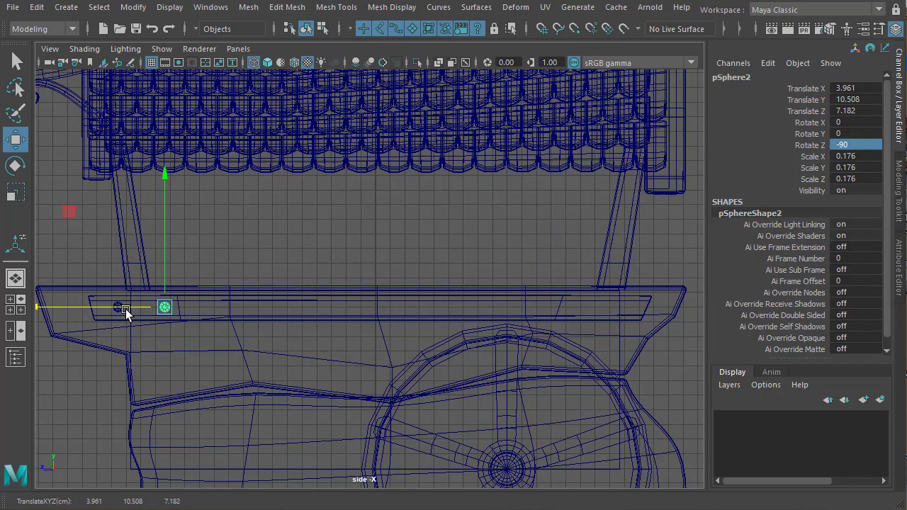
key("shift+d")
key("shift+d")
key("shift+d")
key("shift+d")
key("shift+d")
key("shift+d")
key("shift+d")
key("shift+d")
key("shift+d")
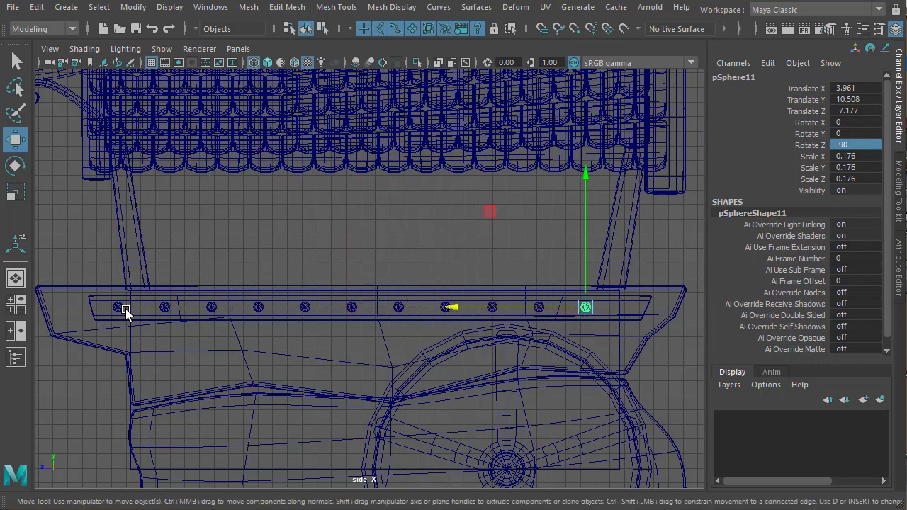
key("shift+d")
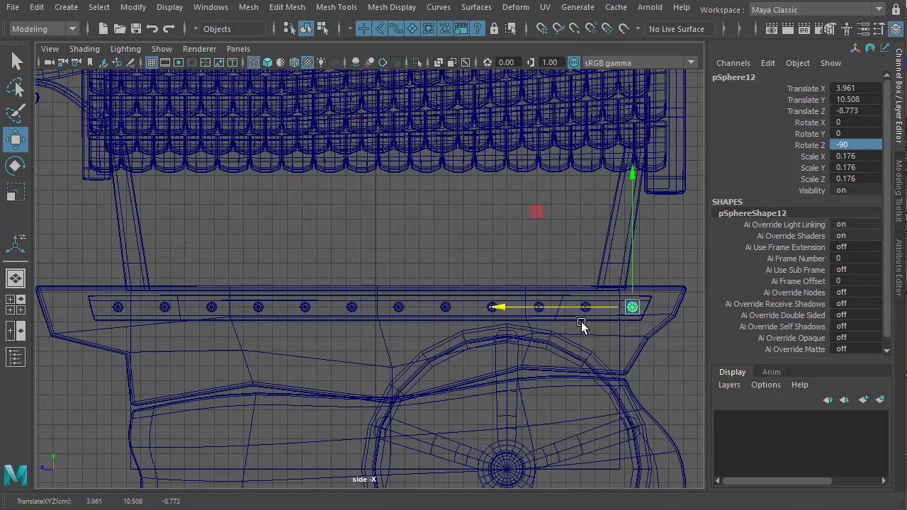
key("ctrl+z")
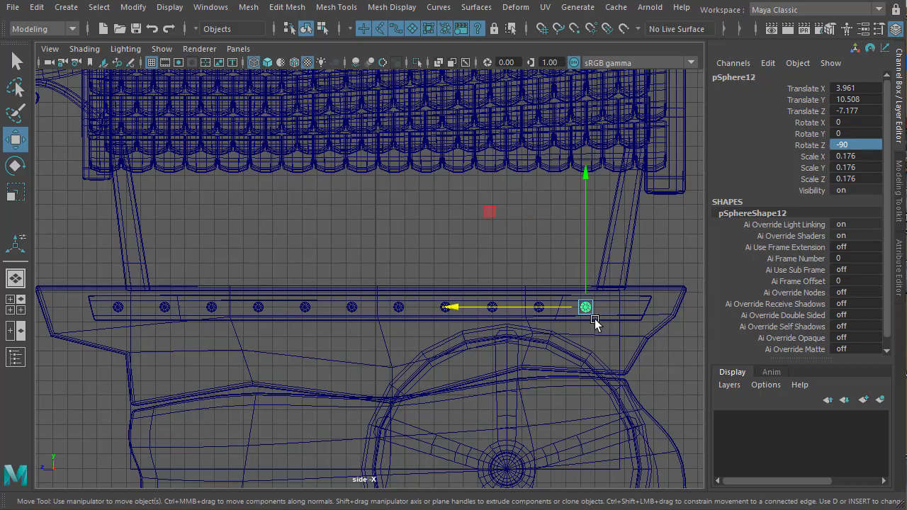
left_click(592, 318)
left_click(587, 306)
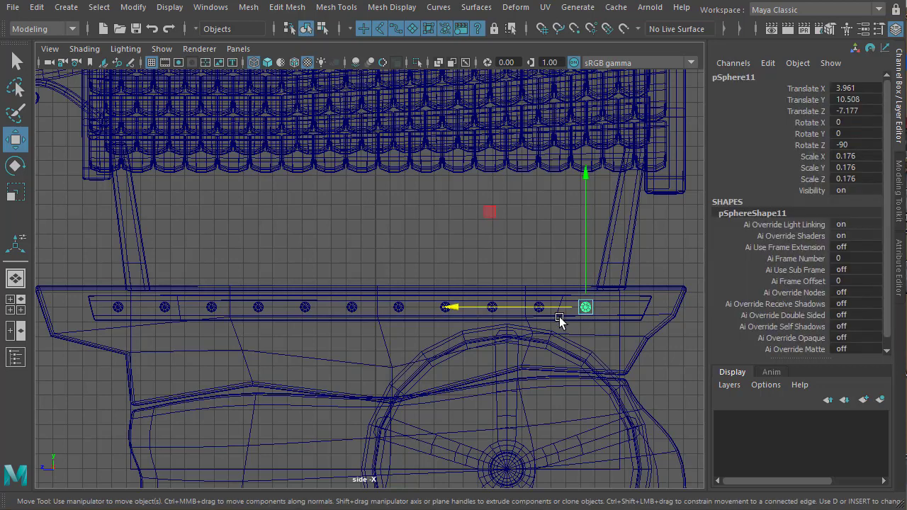
Select the whole row of studs and shift it slightly toward the wheel end of the plank, with the lead stud at Translate Z 1.936.
left_click_drag(112, 306, 599, 318)
left_click_drag(612, 284, 678, 409, "ctrl")
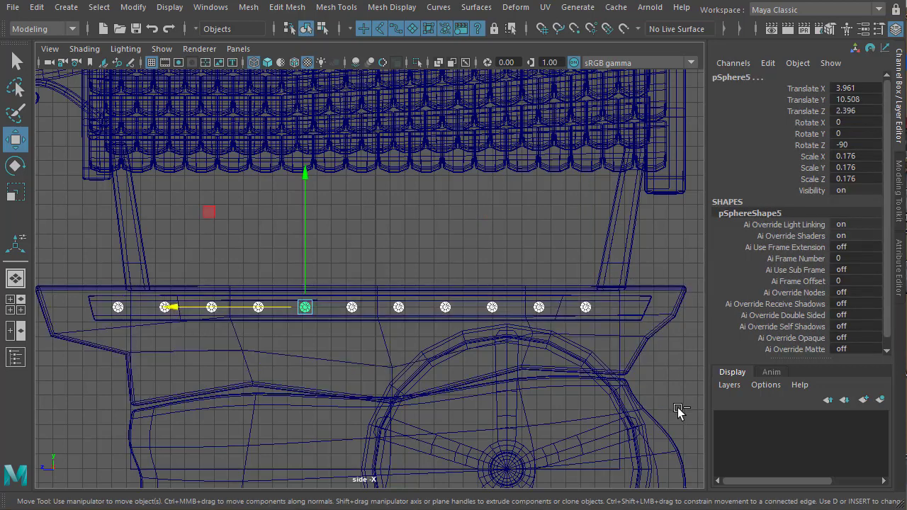
left_click_drag(265, 310, 278, 317)
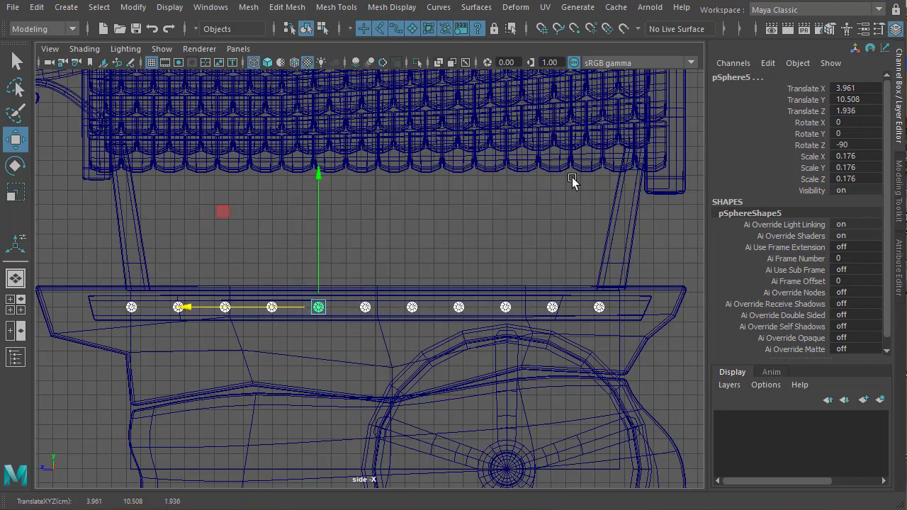
Examine the studded trim plank and the rest of the cart from several angles in the perspective view.
key("space")
key("space")
left_click_drag(535, 245, 569, 262, "alt")
left_click(633, 179)
middle_click_drag(608, 231, 627, 277, "alt")
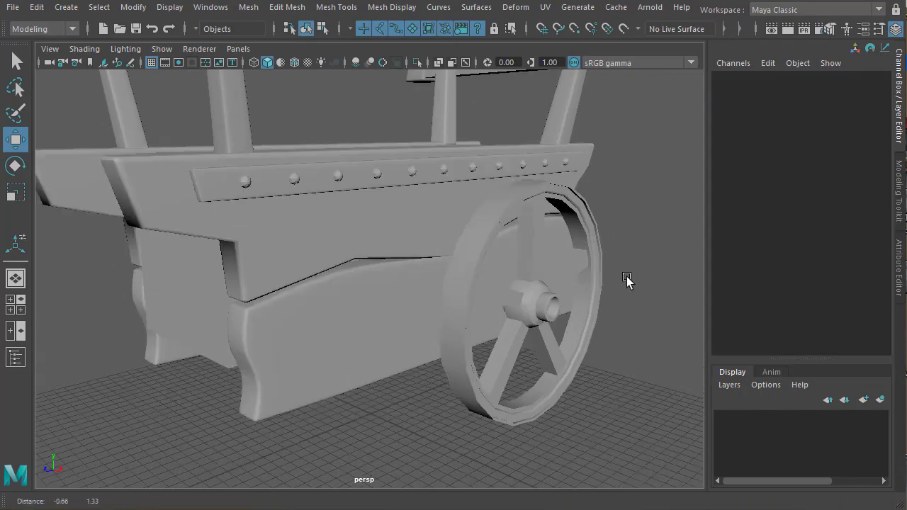
right_click_drag(628, 277, 544, 287, "alt")
middle_click_drag(543, 286, 565, 275, "alt")
mouse_move(564, 275)
left_mouse_down("alt")
mouse_move(522, 272)
mouse_move(569, 277)
left_mouse_up("alt")
middle_click_drag(416, 366, 409, 312, "alt")
right_click_drag(430, 306, 472, 346, "alt")
middle_click_drag(463, 307, 472, 360, "alt")
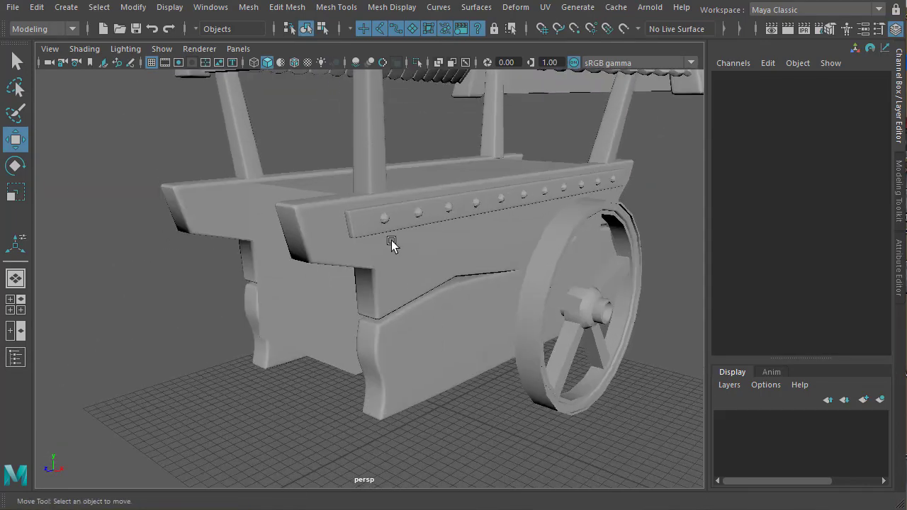
middle_click_drag(523, 284, 526, 377, "alt")
left_click_drag(489, 438, 435, 399, "alt")
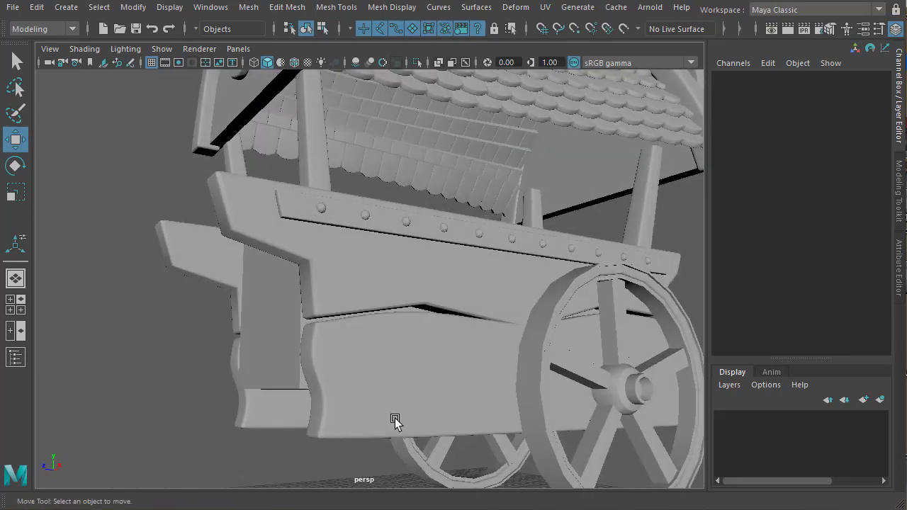
left_click_drag(525, 441, 530, 462, "alt")
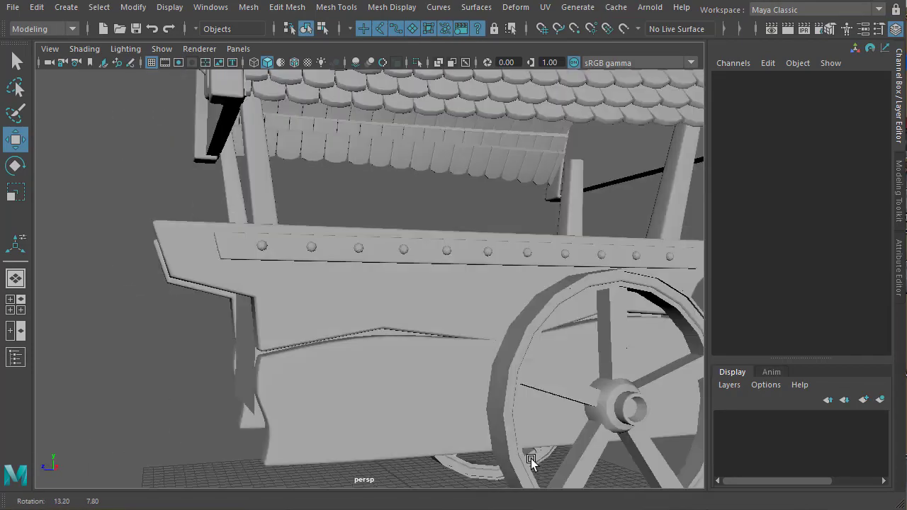
right_click_drag(530, 462, 477, 437, "alt")
left_click_drag(478, 437, 504, 451, "alt")
right_click_drag(504, 451, 455, 372, "alt")
left_click_drag(455, 373, 561, 350, "alt")
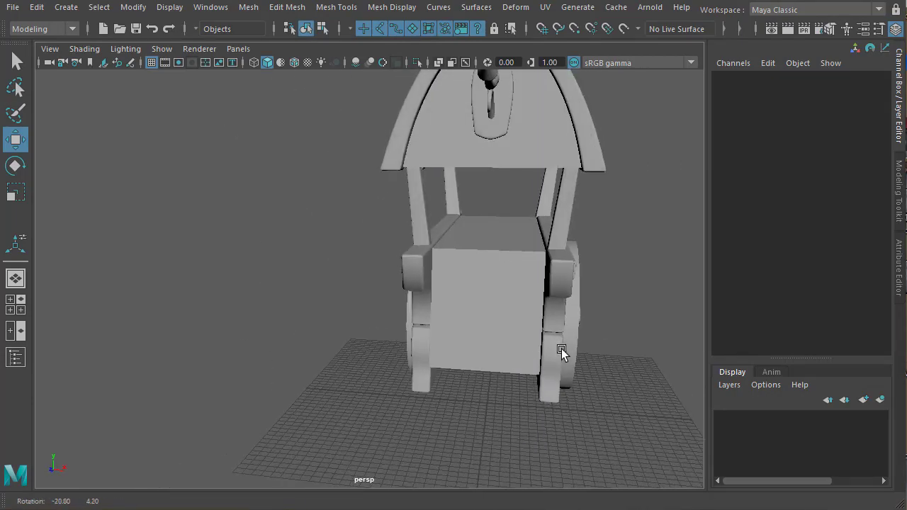
Slant the end face of the central body box away from the wheels by moving its bottom vertices inward to about Z 7.285.
left_click(490, 324)
left_click_drag(490, 324, 520, 313, "alt")
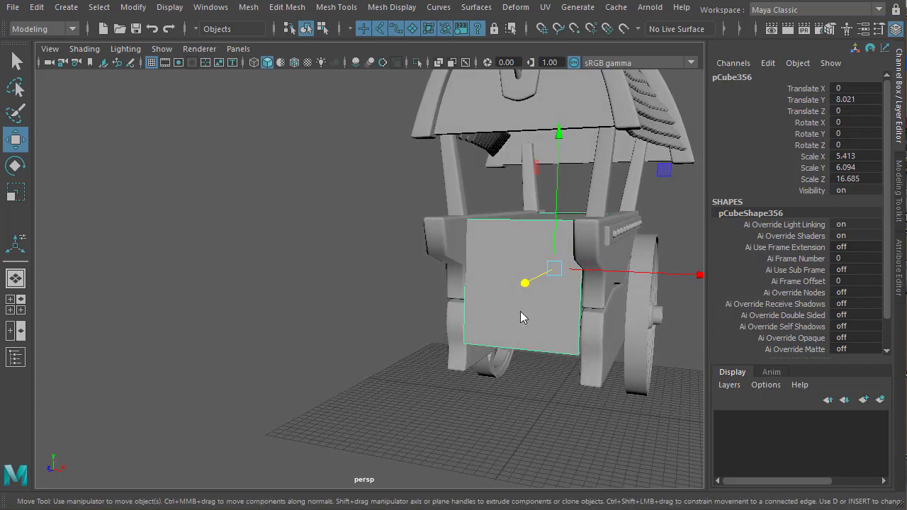
right_click_drag(487, 336, 468, 342)
left_click_drag(585, 384, 391, 395)
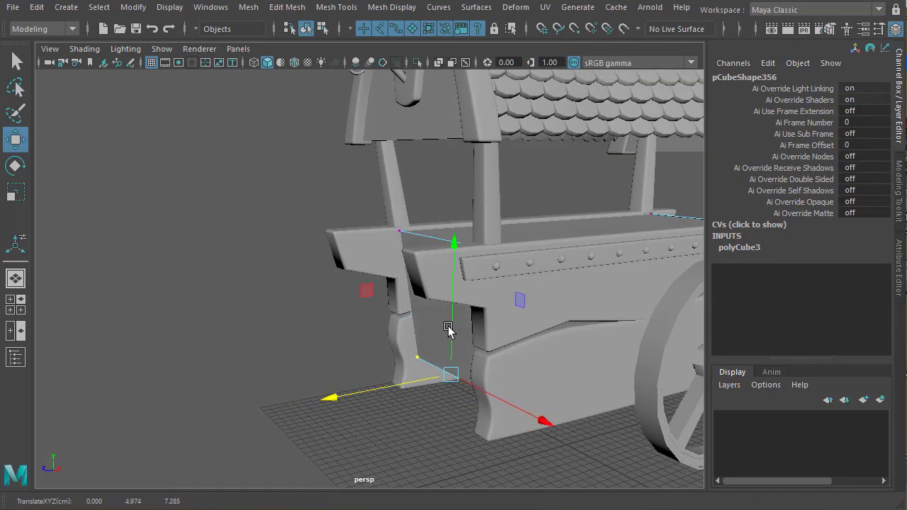
middle_click_drag(363, 331, 373, 415, "alt")
middle_click_drag(510, 392, 417, 319, "alt")
left_click_drag(418, 319, 481, 371, "alt")
left_click_drag(364, 420, 362, 421)
Adjust the bottom vertices at the wheel end of the body box along the Z axis.
left_click_drag(361, 421, 489, 411, "alt")
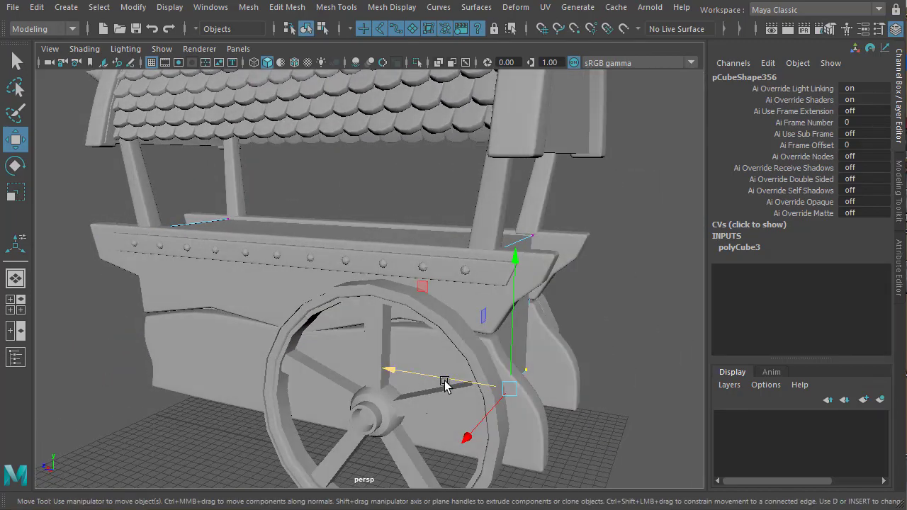
left_click_drag(445, 381, 524, 368)
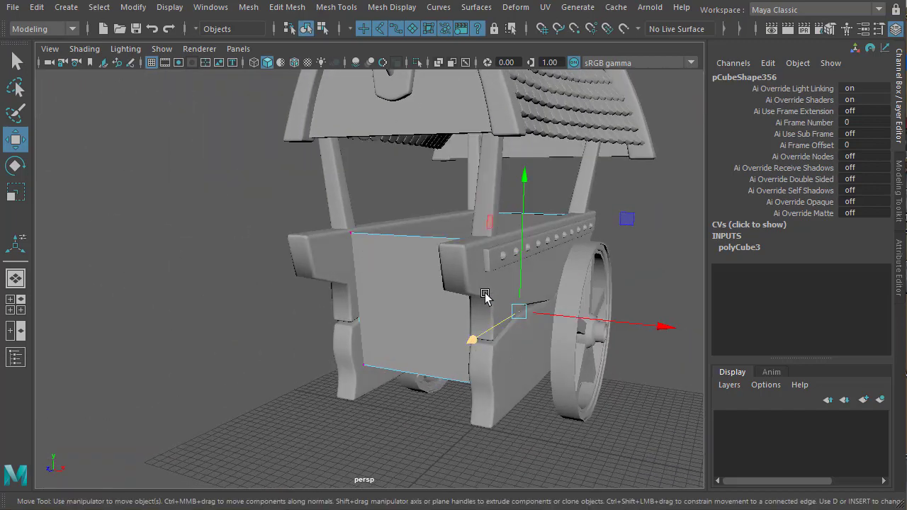
left_click_drag(413, 365, 500, 415, "alt")
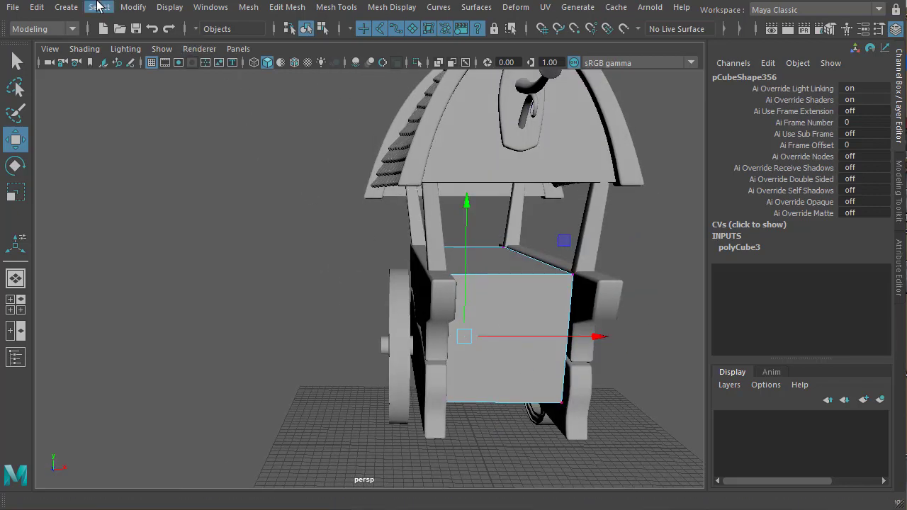
Create a polygon cube and move it in the side view to the cart's end away from the wheels, at Translate Y 9.09, Z 8.388.
left_click(66, 7)
mouse_move(108, 57)
left_click(330, 83)
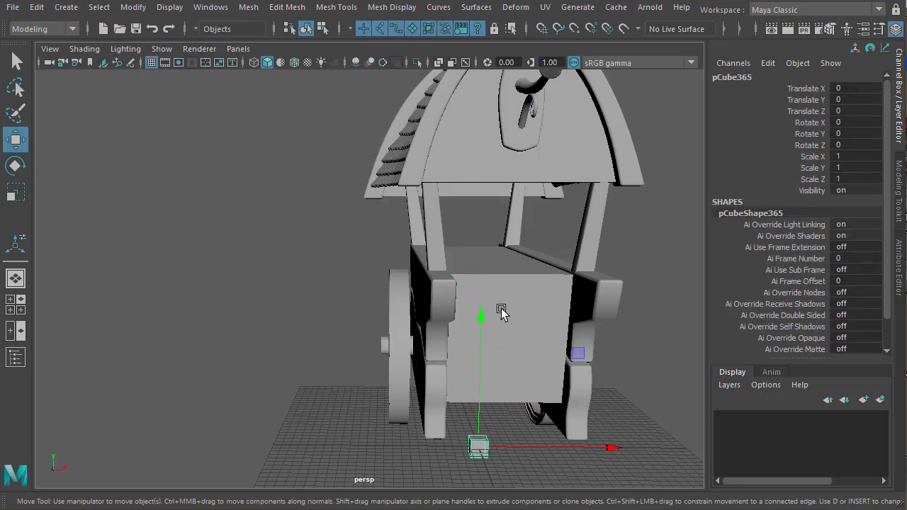
left_click_drag(500, 309, 502, 361, "alt")
key("space")
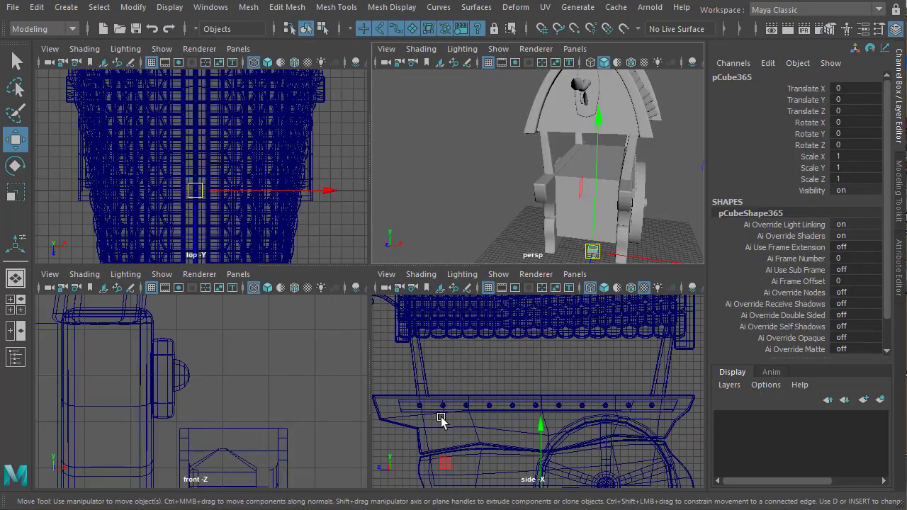
key("space")
middle_click_drag(405, 430, 521, 314, "alt")
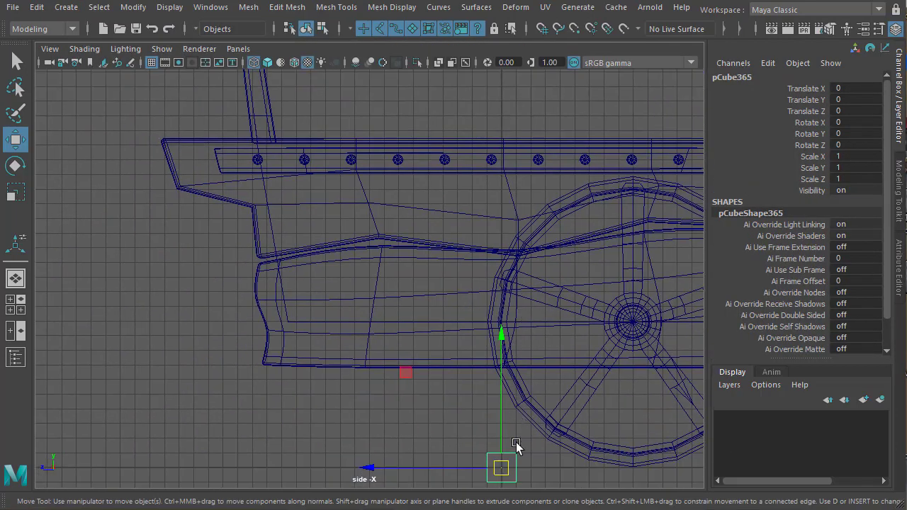
left_click_drag(506, 468, 265, 207)
Stretch the new cube vertically to Scale Y 3.443 and return to the perspective view of the cart's end.
key("e")
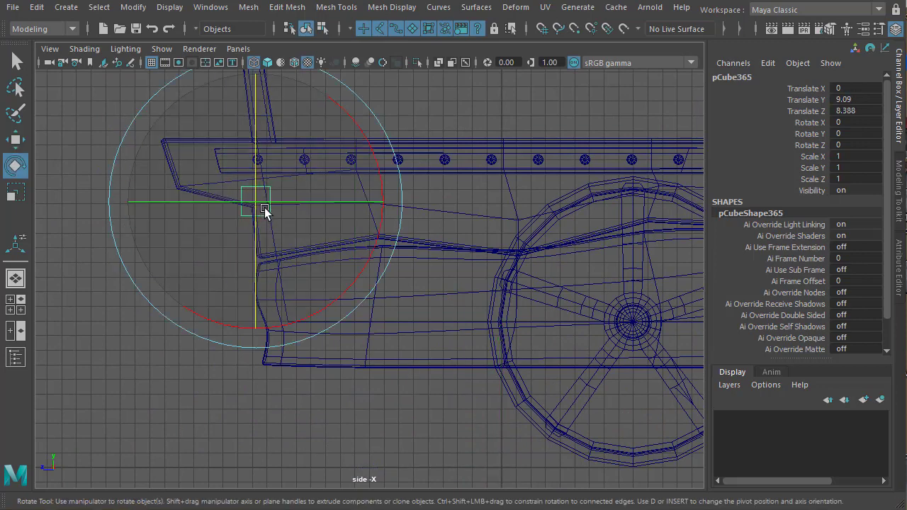
key("r")
left_click_drag(256, 75, 255, 29)
key("space")
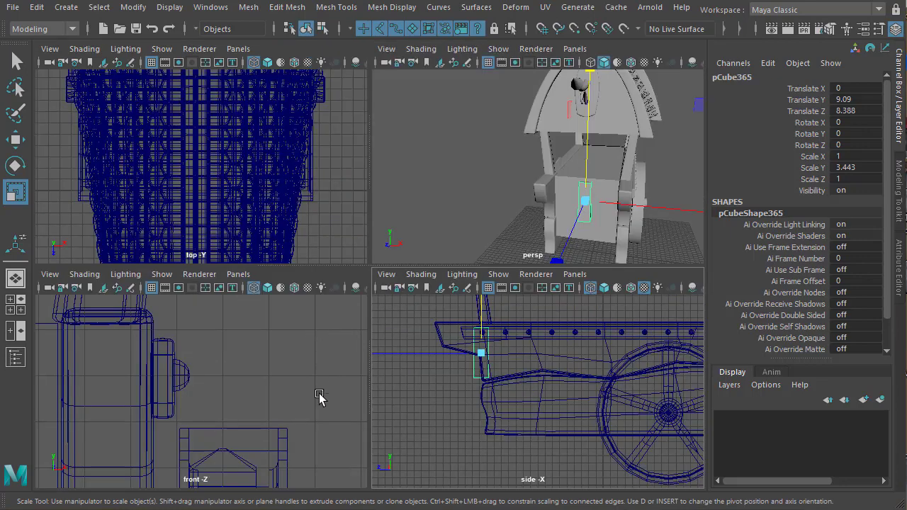
key("space")
key("space")
key("space")
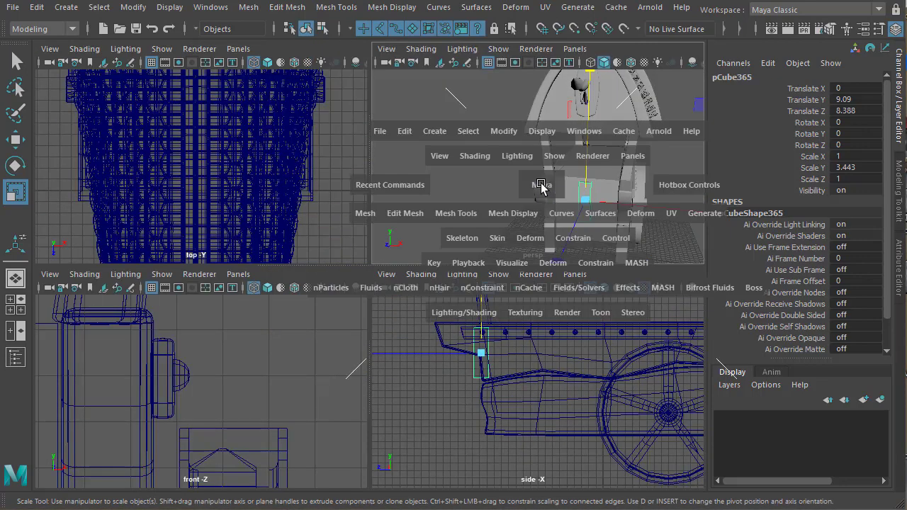
left_click_drag(503, 300, 547, 308, "alt")
key("w")
key("e")
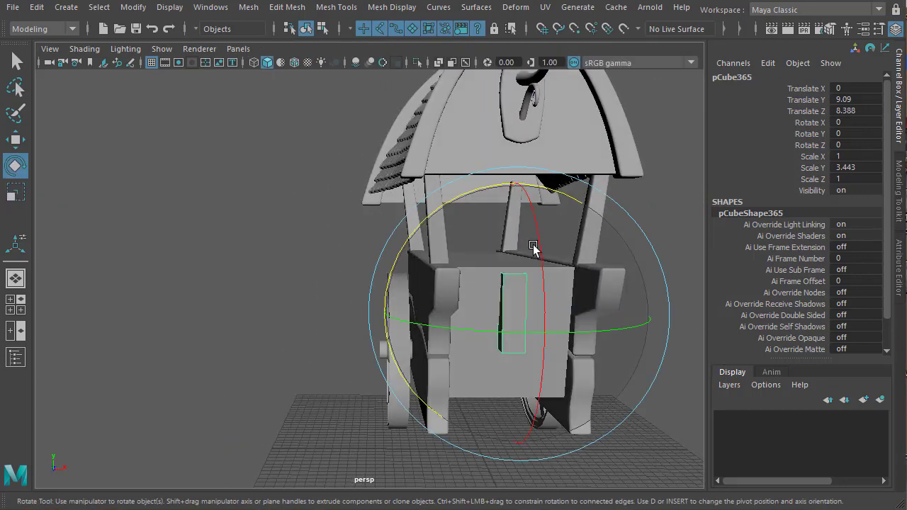
left_click_drag(534, 248, 539, 269)
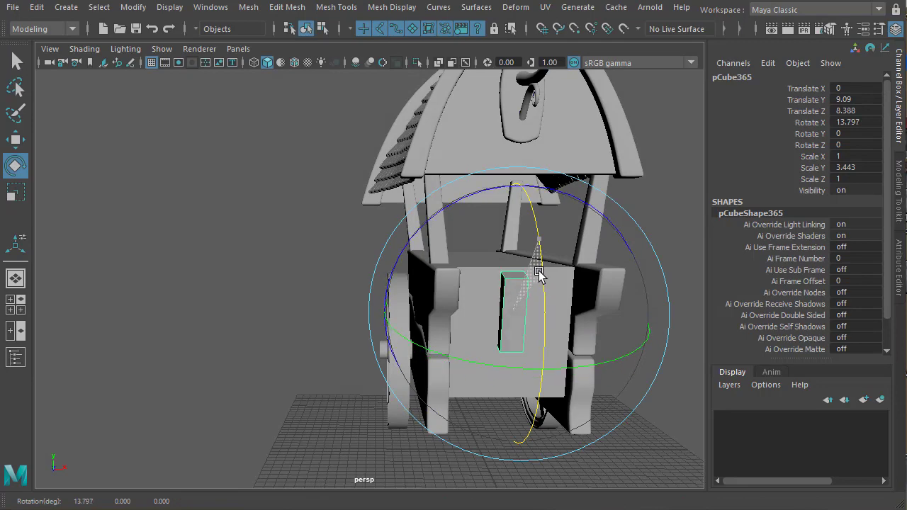
key("ctrl+z")
Widen the cube between the side panels to Scale X 5.551 and raise it to Translate Y 9.24.
left_click_drag(545, 335, 523, 343, "alt")
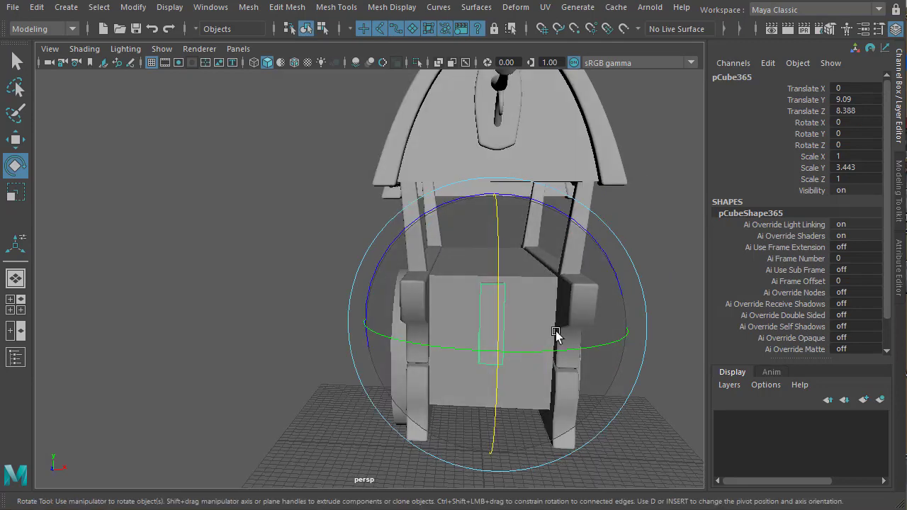
key("r")
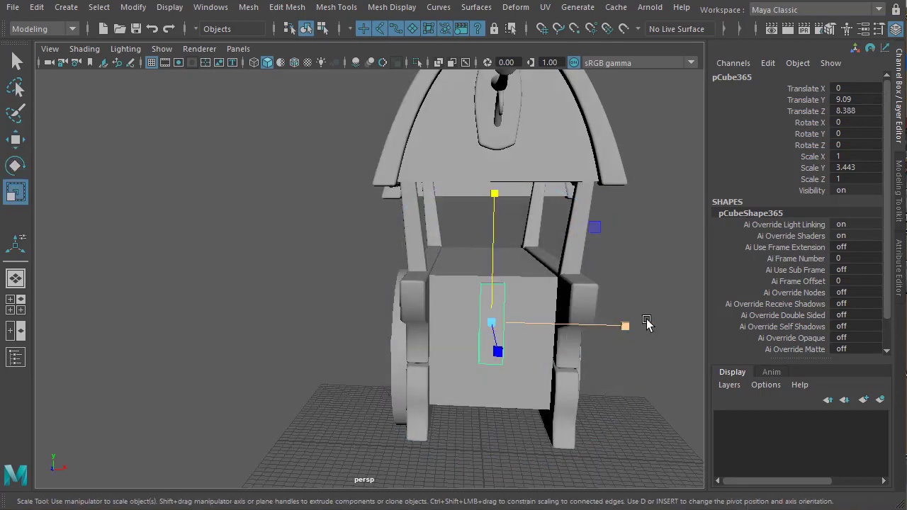
left_click_drag(646, 323, 699, 320)
left_click_drag(626, 324, 747, 320)
left_click_drag(603, 364, 447, 310, "alt")
key("w")
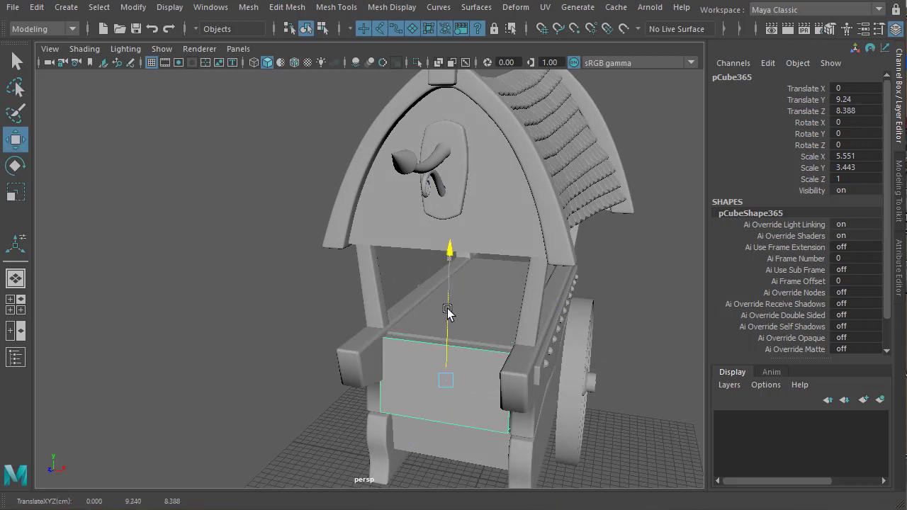
Divide the cube with Subdivisions Width 4 and Subdivisions Height 3.
left_click_drag(433, 373, 520, 371, "alt")
middle_click_drag(520, 371, 440, 355, "alt")
scroll(700, 307, "down", 5)
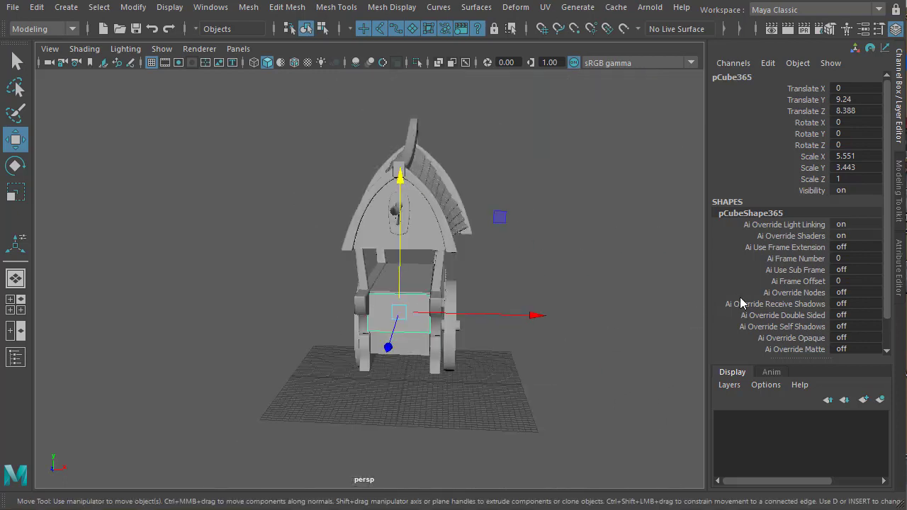
scroll(416, 375, "up", 3)
scroll(740, 342, "down", 3)
left_click(794, 305)
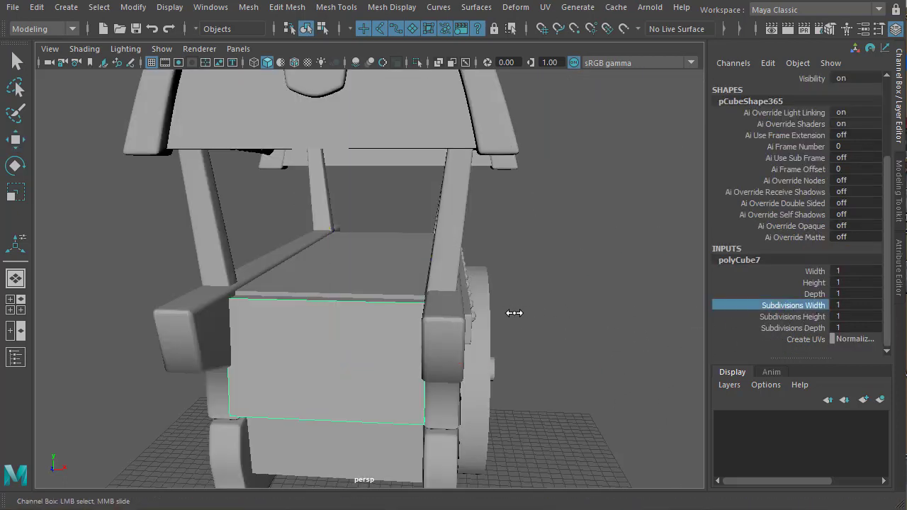
middle_click_drag(515, 312, 536, 312)
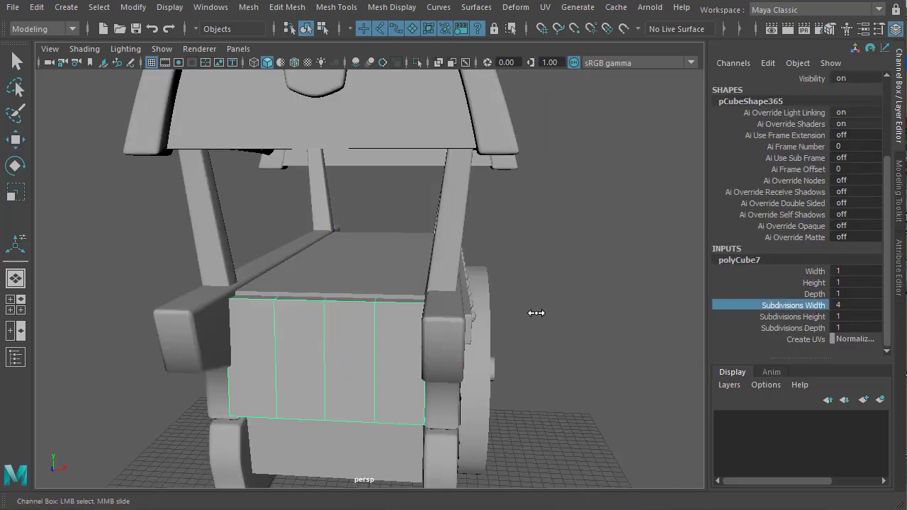
left_click(815, 317)
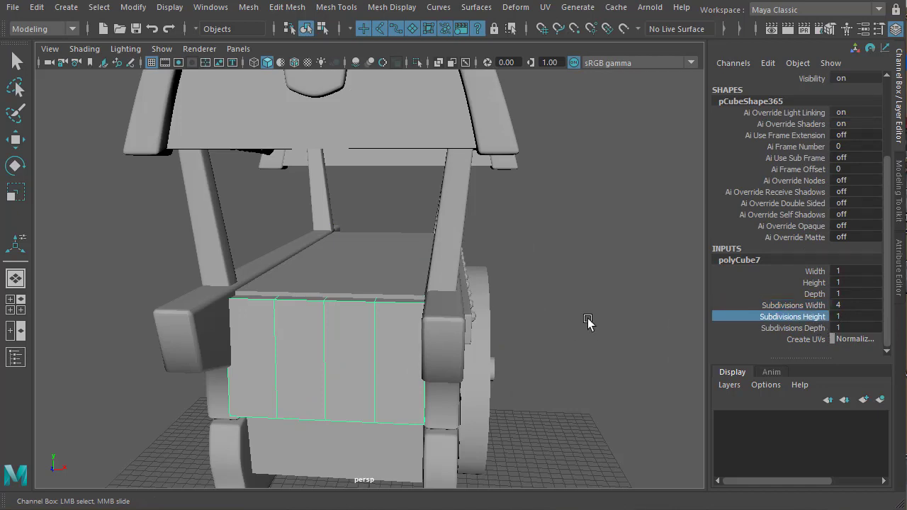
middle_click_drag(591, 324, 502, 323)
left_click(805, 328)
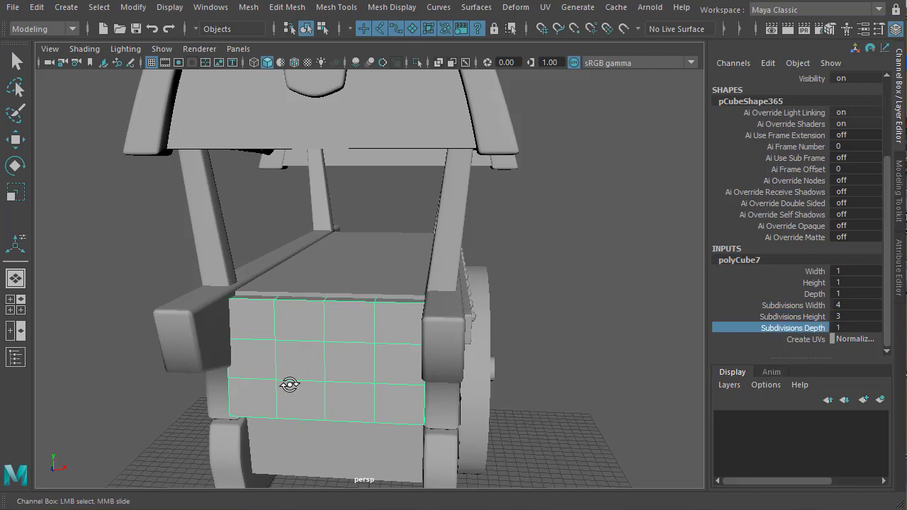
Bevel the outer border edge loops of the subdivided end panel with Fraction 0.2 and 3 segments.
left_click_drag(289, 385, 426, 342, "alt")
right_click_drag(431, 335, 436, 293)
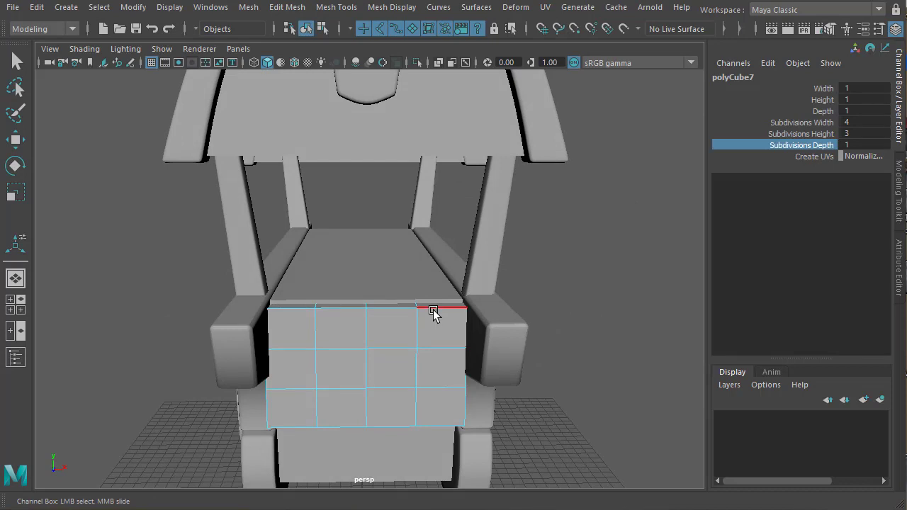
left_click(433, 312)
key("w")
double_click(372, 309)
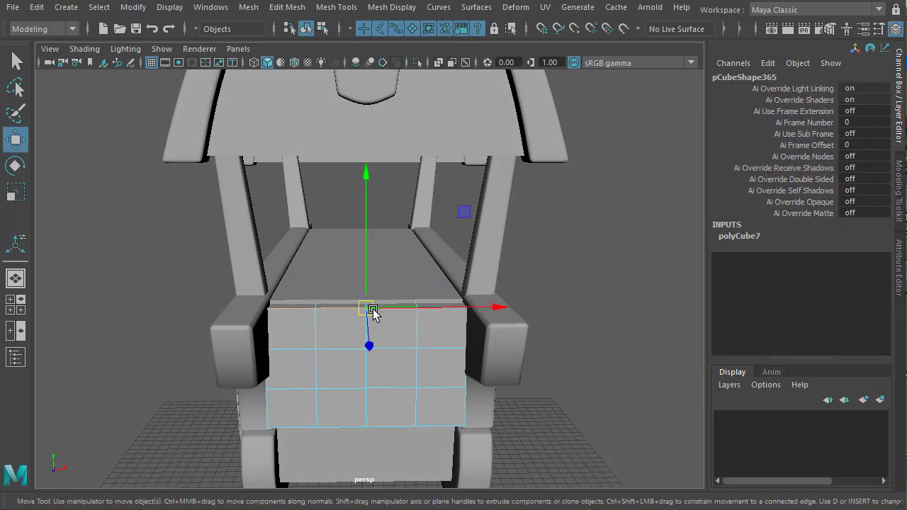
double_click(466, 372, "shift")
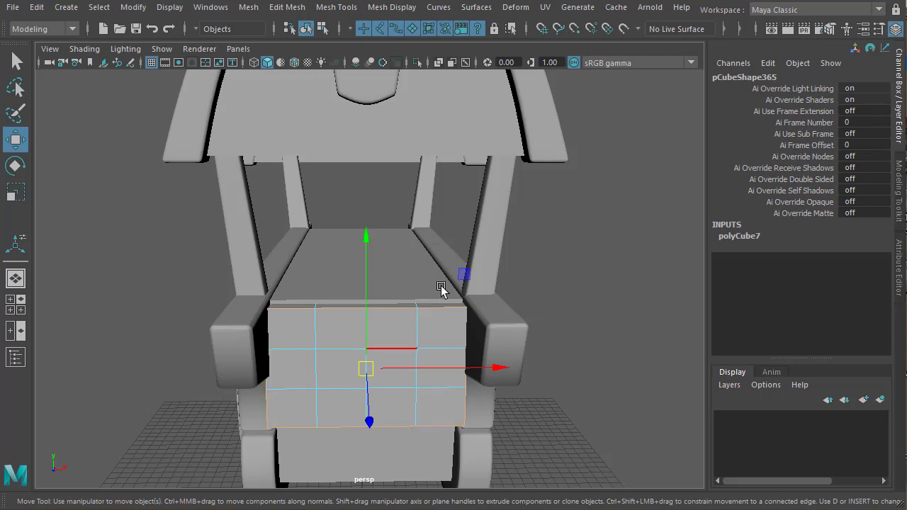
right_click_drag(438, 320, 425, 477, "shift")
right_click_drag(499, 392, 510, 321, "shift")
scroll(382, 347, "up", 2)
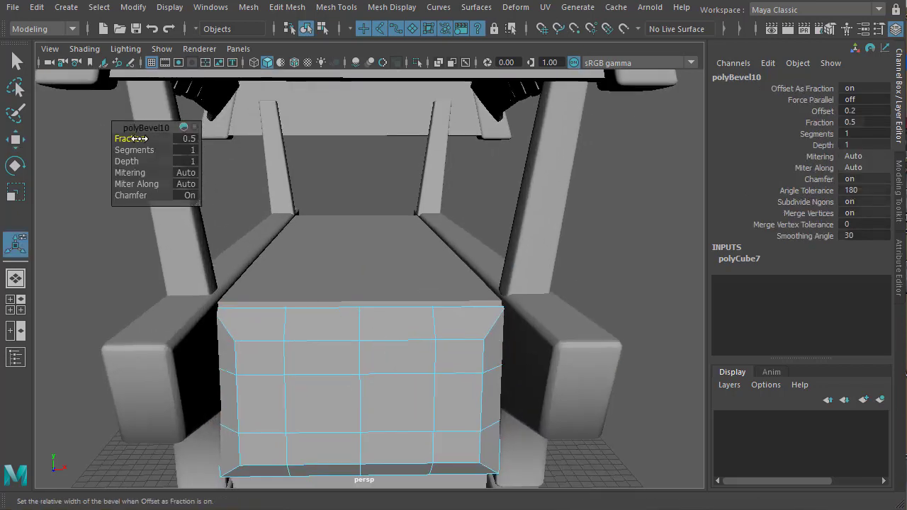
left_click_drag(139, 138, 157, 151)
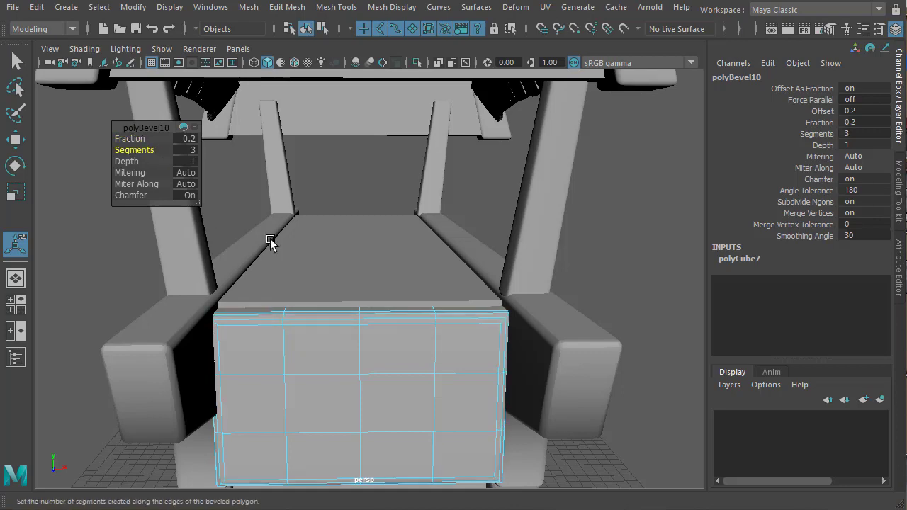
In the front view, scale the panel's four corner vertex groups slightly inward, both vertically and horizontally.
middle_click_drag(435, 412, 411, 315, "alt")
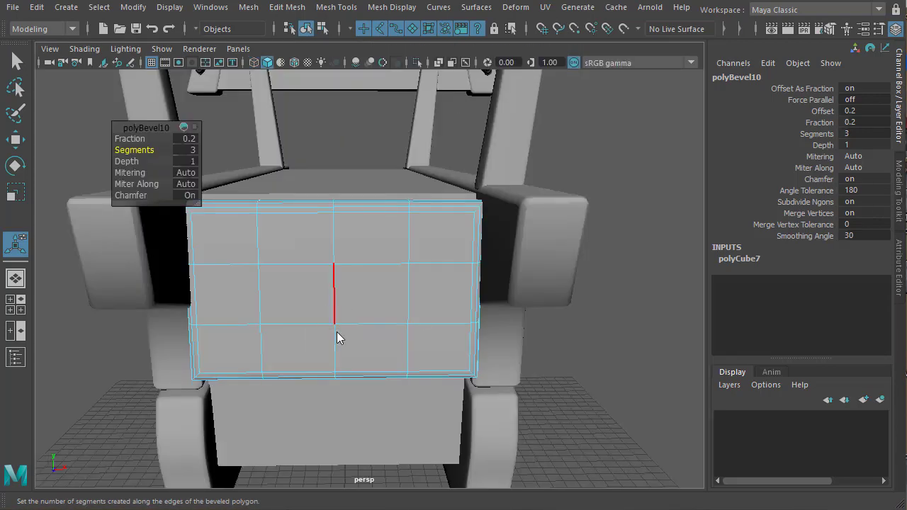
right_click_drag(341, 298, 340, 263)
key("space")
key("space")
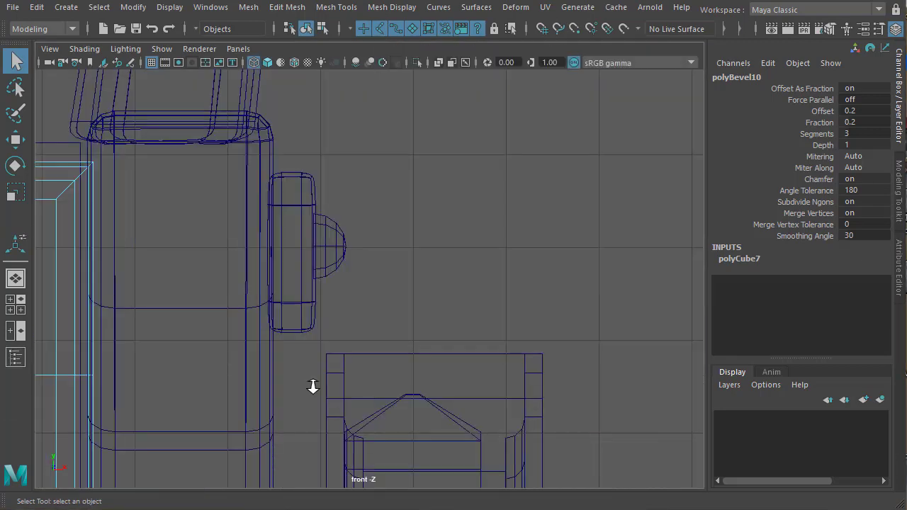
right_click_drag(312, 385, 291, 358, "alt")
middle_click_drag(339, 351, 475, 316, "alt")
middle_click_drag(405, 309, 405, 296, "alt")
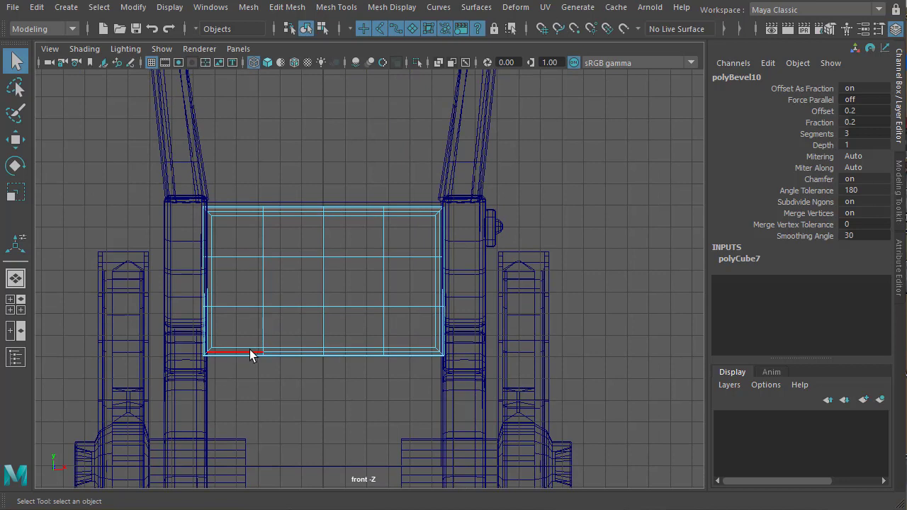
right_click_drag(266, 333, 201, 328)
left_click_drag(177, 334, 224, 346)
key("w")
key("ctrl+z")
left_click_drag(419, 343, 458, 366, "shift")
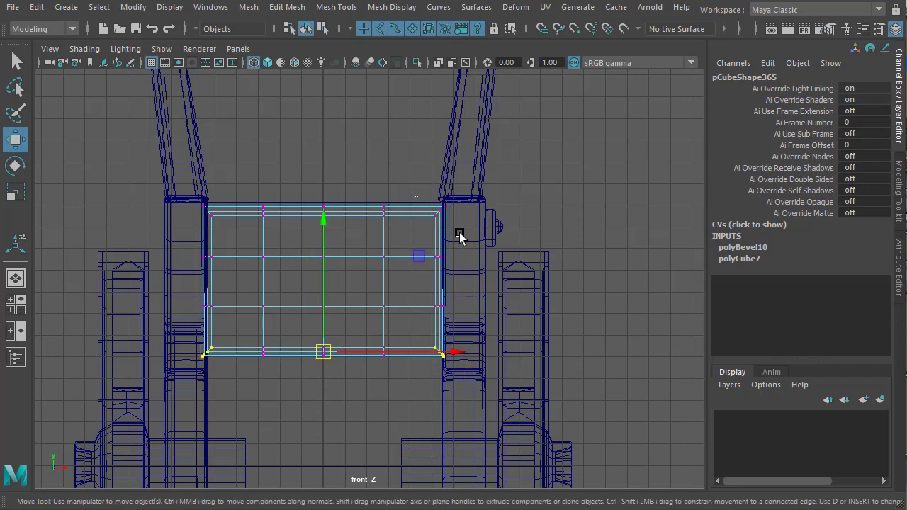
left_click_drag(416, 197, 460, 233, "shift")
key("r")
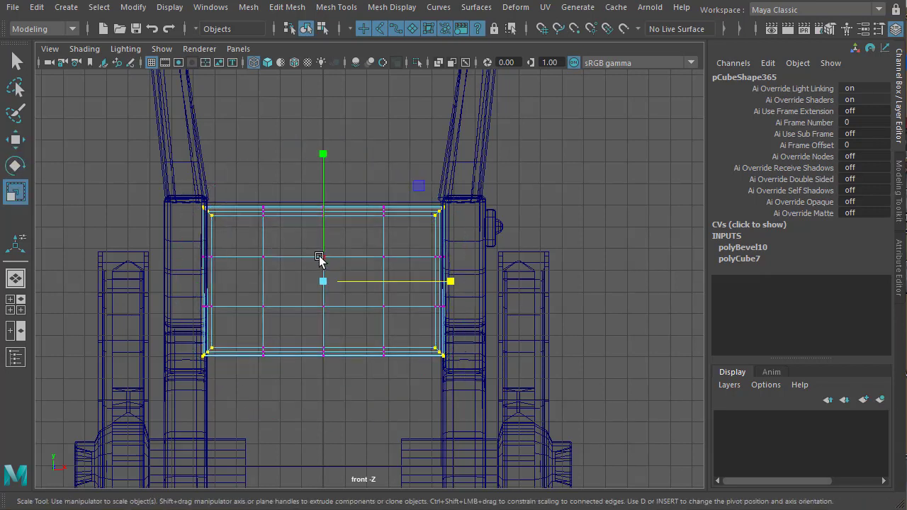
left_click_drag(320, 157, 323, 175)
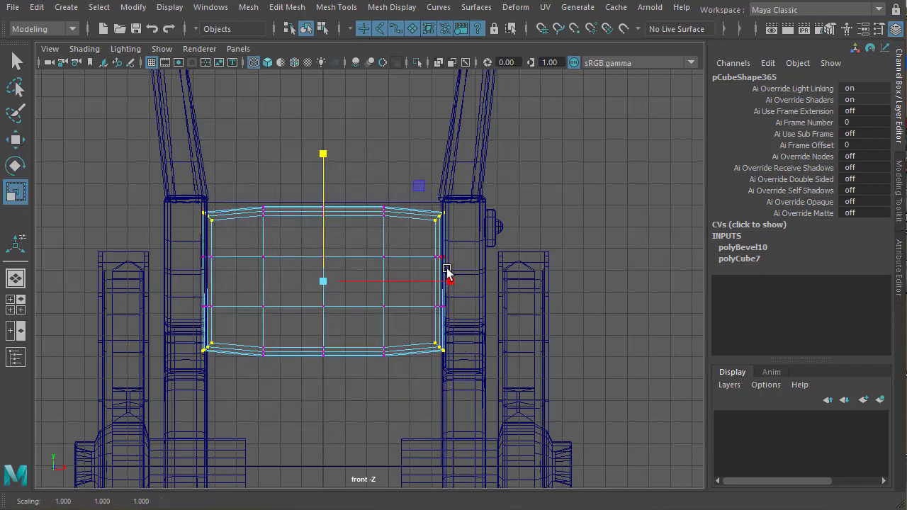
left_click_drag(447, 269, 436, 278)
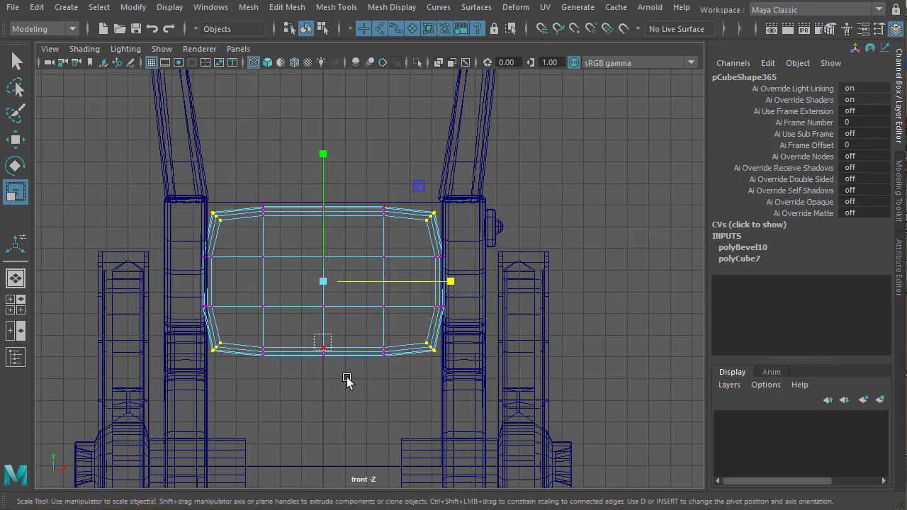
Raise the middle vertices of the panel's lower edge to Y 7.994 and lift the neighbouring groups into an uneven arch.
key("w")
left_click(323, 349)
left_click_drag(324, 303, 319, 285)
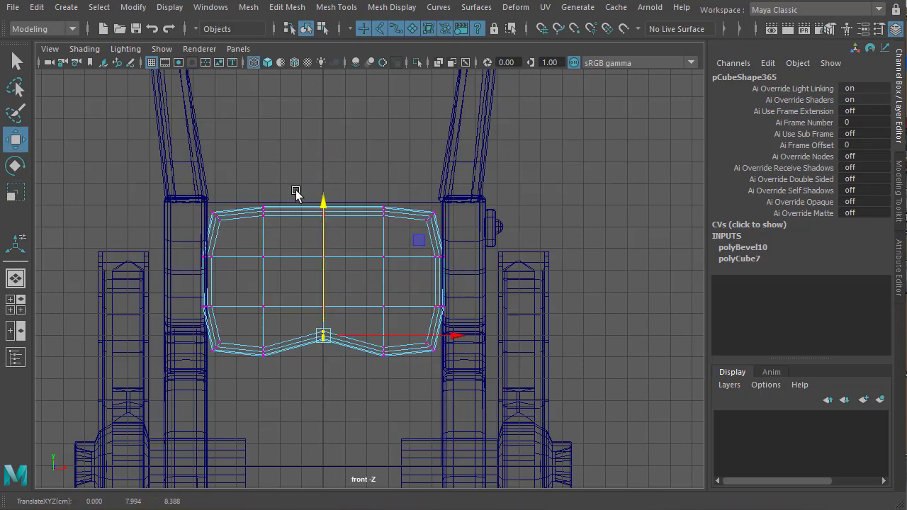
left_click_drag(296, 193, 330, 232)
left_click_drag(256, 324, 264, 344)
key("ctrl+z")
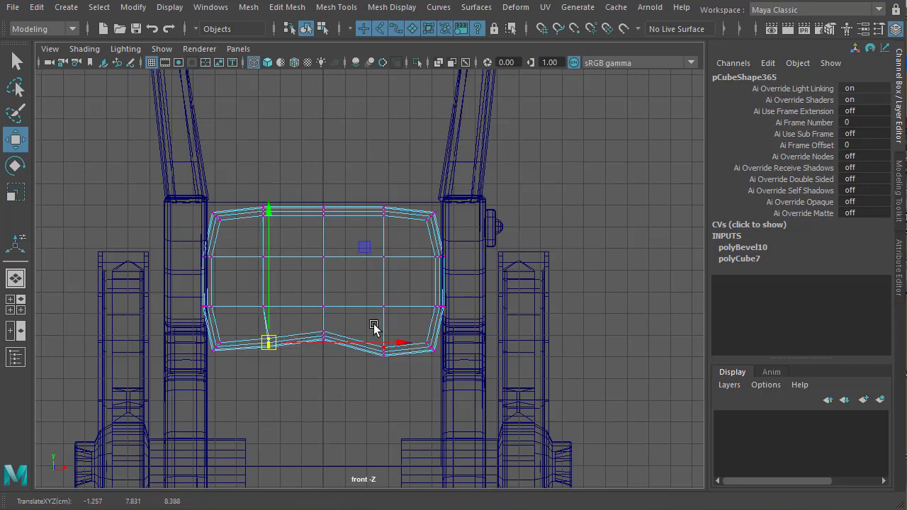
left_click(384, 349)
left_click_drag(384, 350, 395, 344)
Shift the vertices inside the panel slightly so that its inner grid lines run unevenly.
left_click_drag(299, 293, 397, 314)
left_click_drag(368, 300, 353, 298)
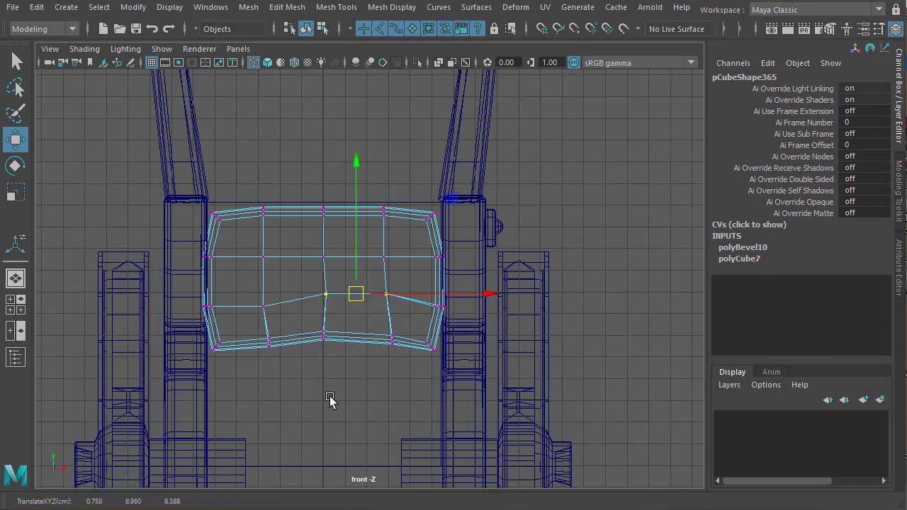
left_click(267, 305)
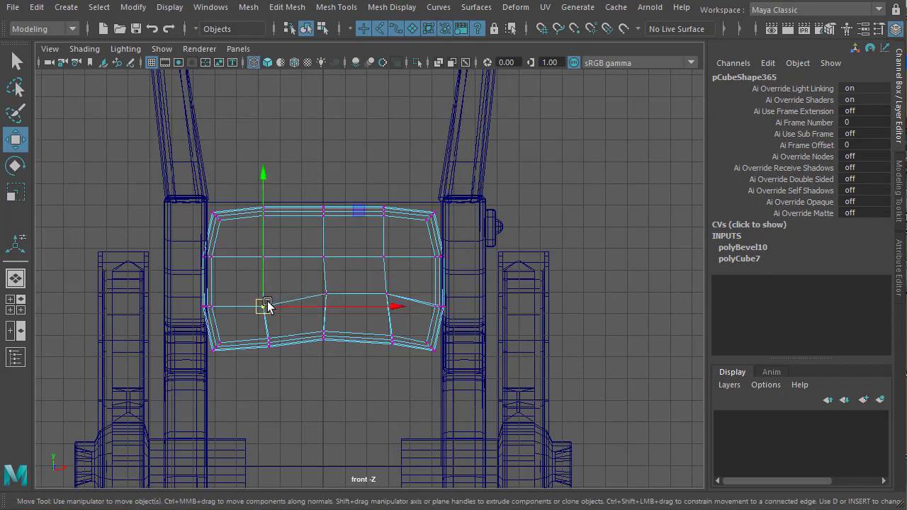
left_click(322, 257)
left_click(383, 257)
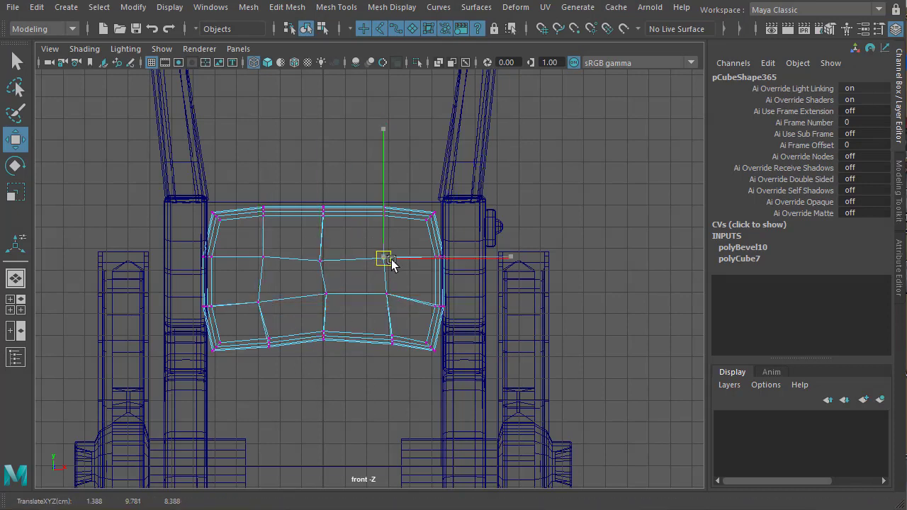
left_click_drag(391, 260, 391, 262)
Lower the middle of the panel's upper edge into a dip and raise its upper right corner to about Y 10.96.
mouse_move(311, 192)
left_mouse_down()
mouse_move(336, 228)
mouse_move(324, 223)
left_mouse_up()
left_click_drag(370, 197, 395, 225)
left_click_drag(388, 218, 440, 233)
left_click_drag(431, 221, 432, 216)
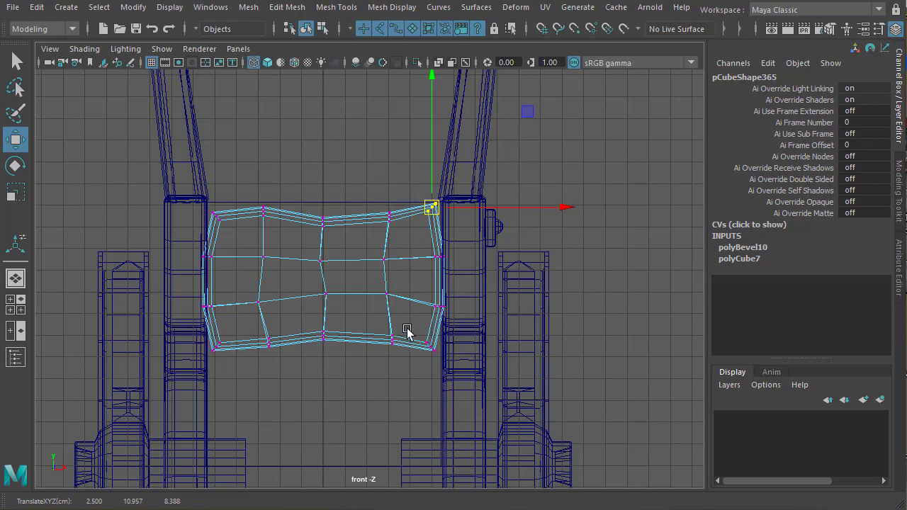
left_click_drag(416, 309, 445, 370)
Leave vertex editing, preview the panel smoothed, and examine its shape in perspective from several angles.
right_click_drag(400, 329, 368, 416)
key("3")
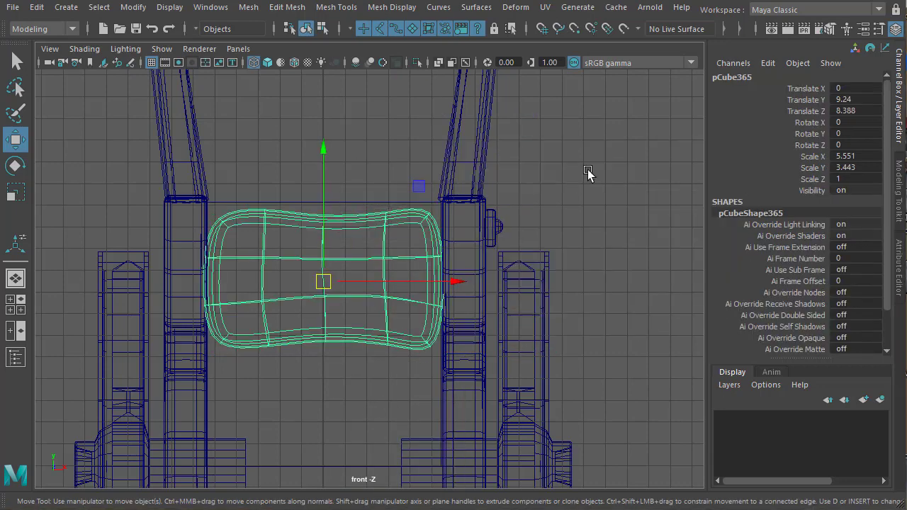
key("space")
key("space")
left_click_drag(395, 335, 415, 329, "alt")
right_click_drag(415, 329, 432, 273, "alt")
mouse_move(432, 273)
left_mouse_down("alt")
mouse_move(464, 286)
mouse_move(356, 255)
mouse_move(353, 265)
mouse_move(423, 300)
left_mouse_up("alt")
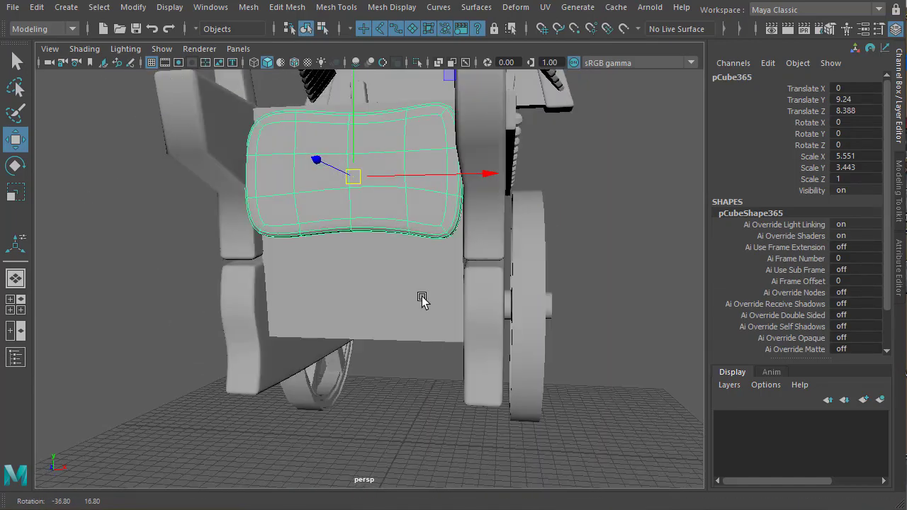
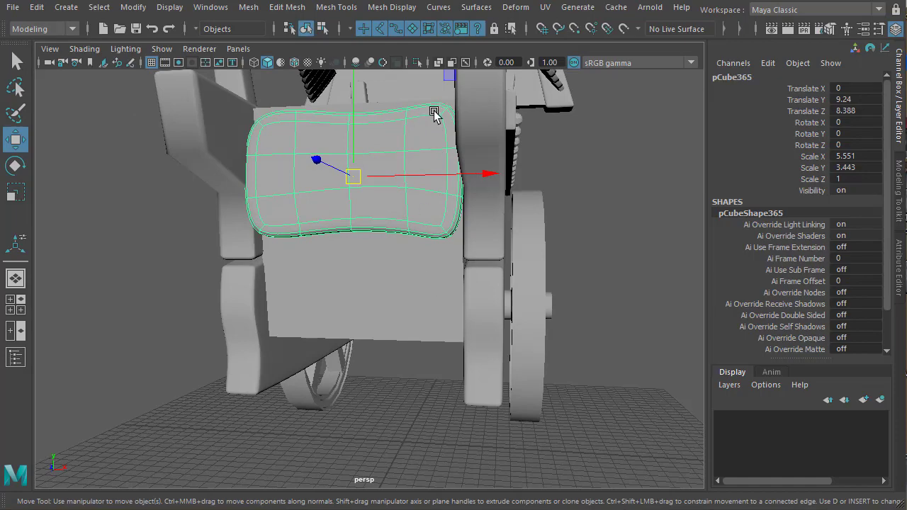
left_click_drag(435, 114, 462, 234, "alt")
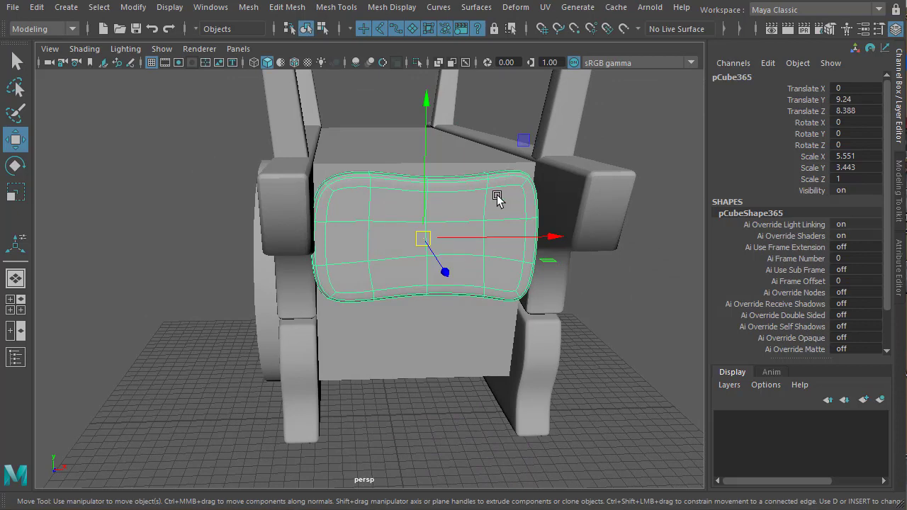
Turn off the panel's smooth preview and insert an edge loop close to each of its two side ends.
key("1")
left_click_drag(448, 224, 472, 259, "alt")
right_click_drag(468, 213, 383, 197, "shift")
left_click_drag(383, 196, 389, 278, "alt")
left_click_drag(506, 284, 540, 268, "alt")
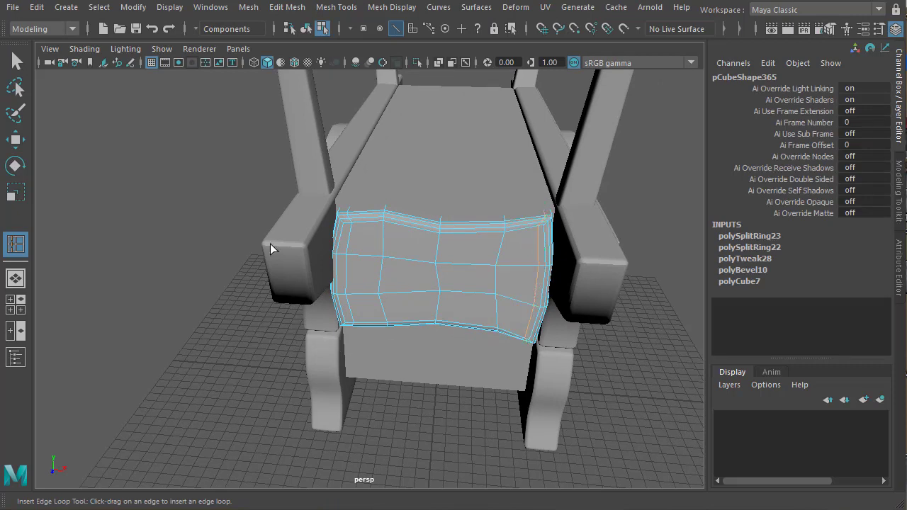
Leave the Insert Edge Loop tool, show the panel smoothed in object mode, and check its tightened corners with nothing selected.
left_click(17, 144)
right_click_drag(459, 284, 430, 364)
left_click(623, 398)
left_click_drag(623, 397, 517, 324, "alt")
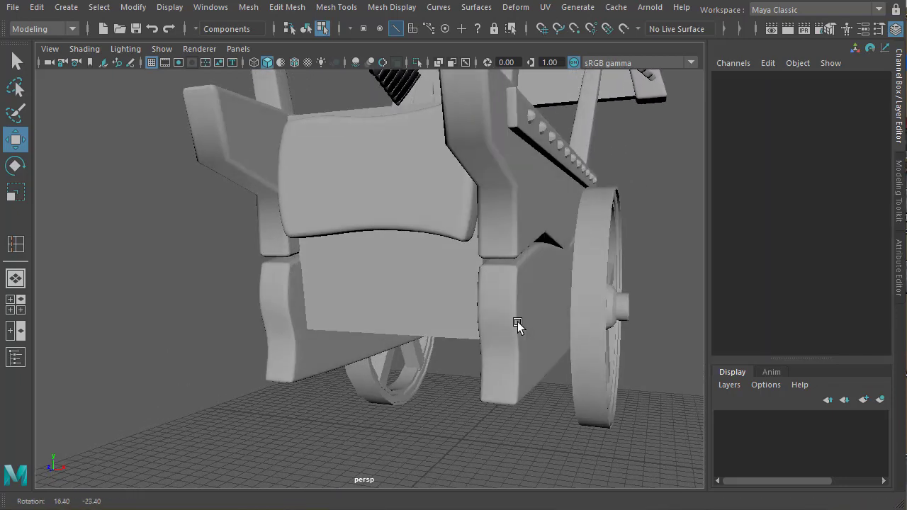
left_click_drag(454, 244, 452, 264, "alt")
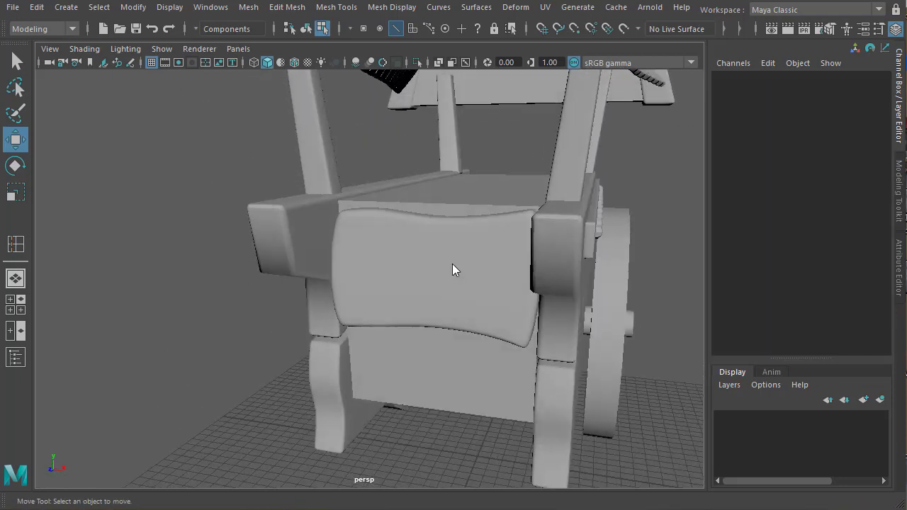
Tilt the panel to Rotate X 12.471 and reposition it at Translate Y 9.547, Z 8.382.
right_click_drag(452, 264, 428, 351)
left_click_drag(435, 321, 436, 293, "alt")
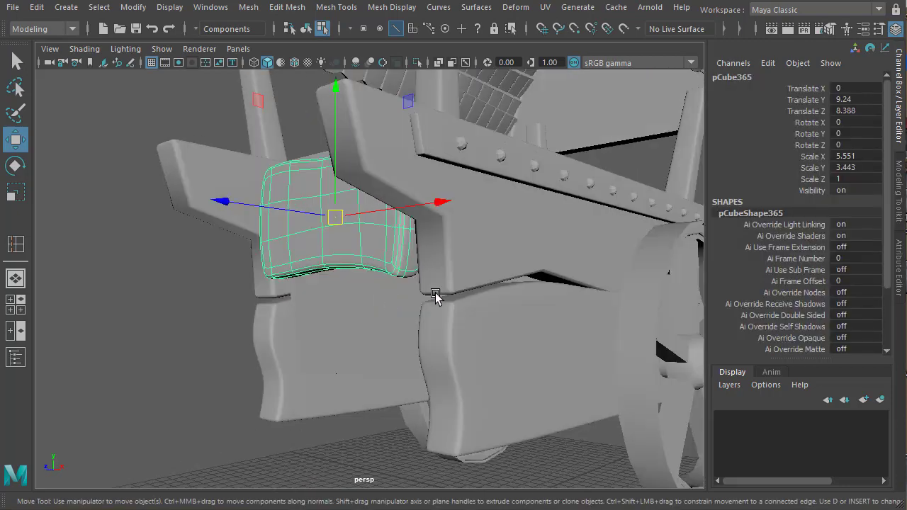
key("e")
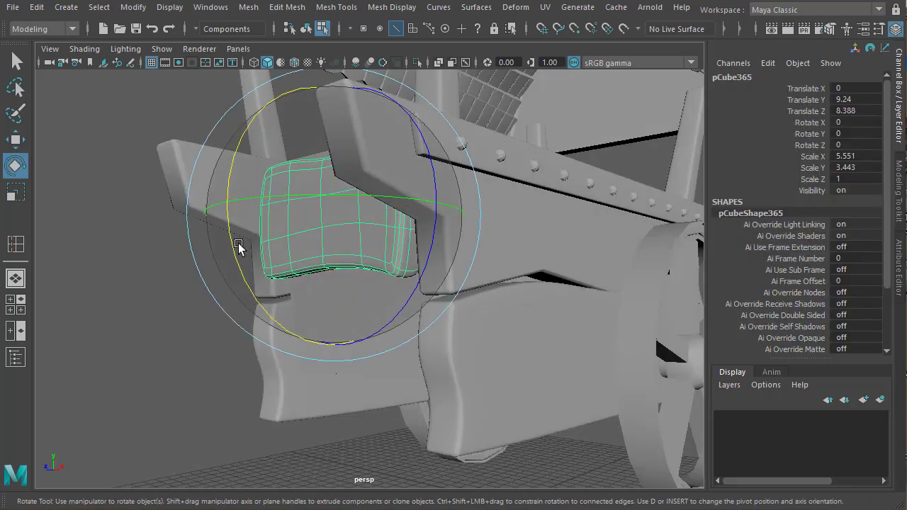
left_click_drag(238, 245, 450, 385)
key("w")
left_click_drag(551, 269, 555, 259)
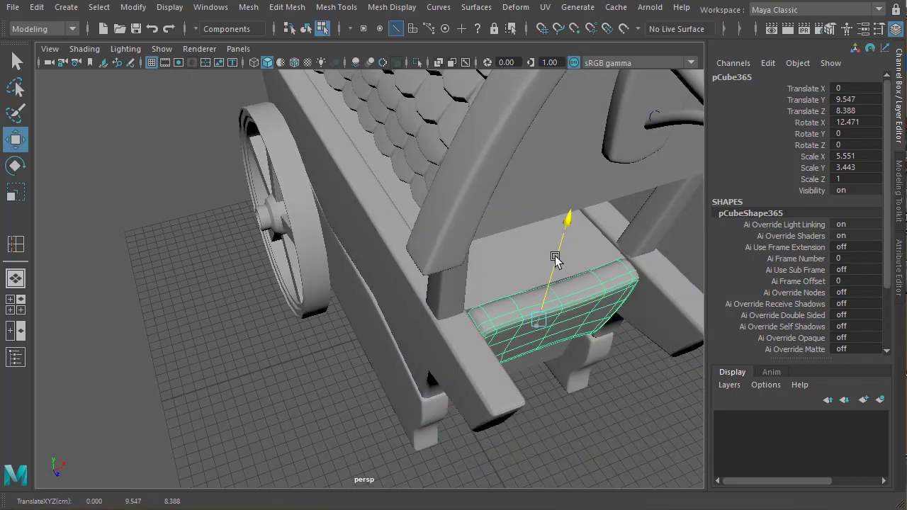
left_click_drag(596, 345, 502, 322, "alt")
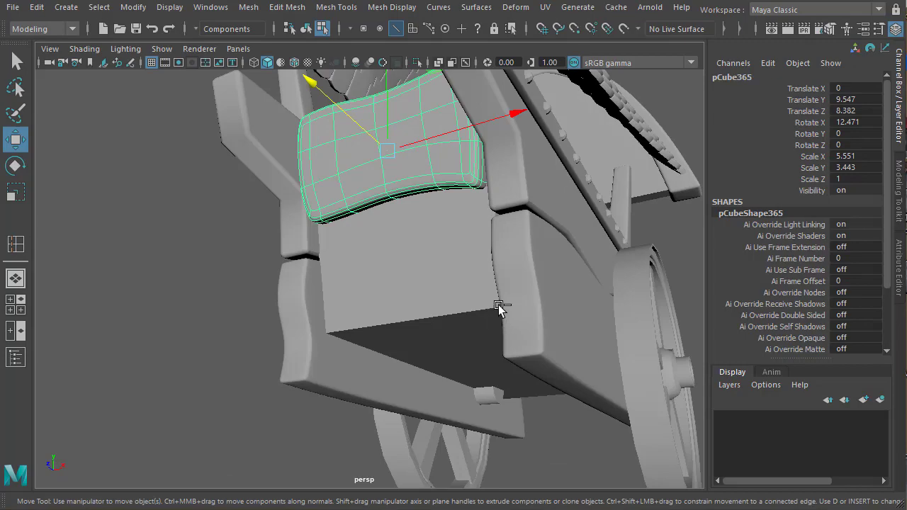
Duplicate the tilted panel and place the copy below it in the side view at Translate Y 6.187, Z 7.56.
key("space")
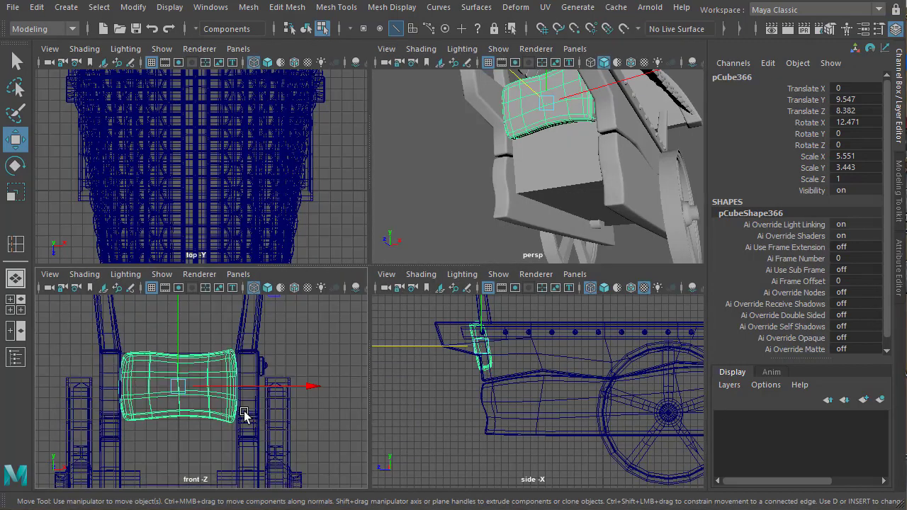
key("space")
key("space")
key("space")
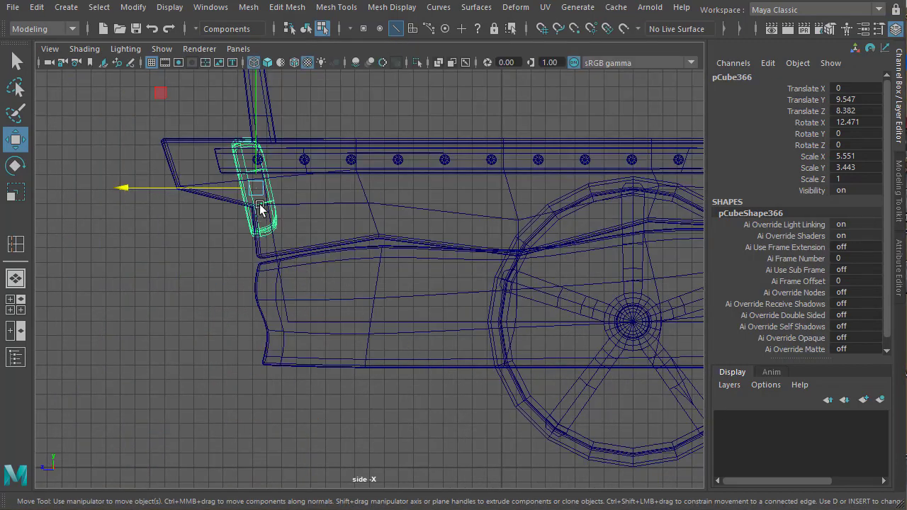
left_click_drag(259, 206, 279, 289)
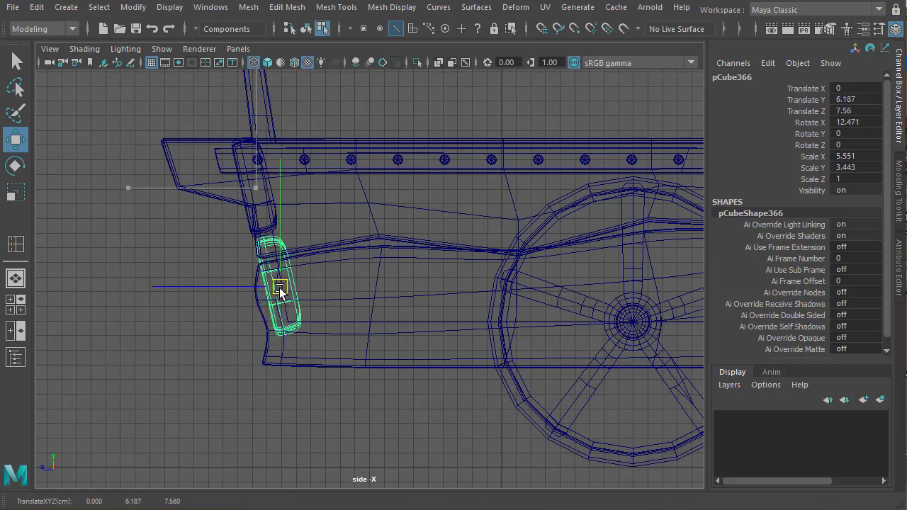
In the front view, move the lower end panel's top-edge vertices so its upper edge arches to follow the panel above.
key("space")
key("space")
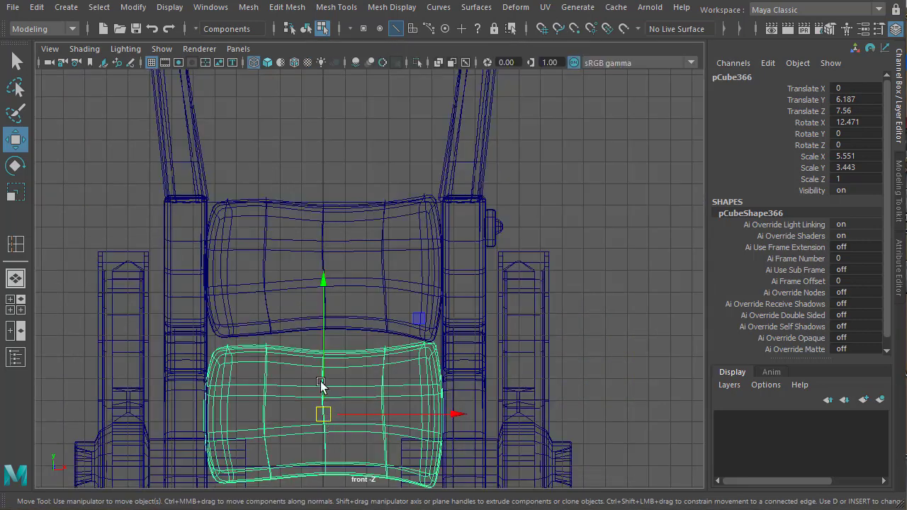
middle_click_drag(388, 397, 383, 366, "alt")
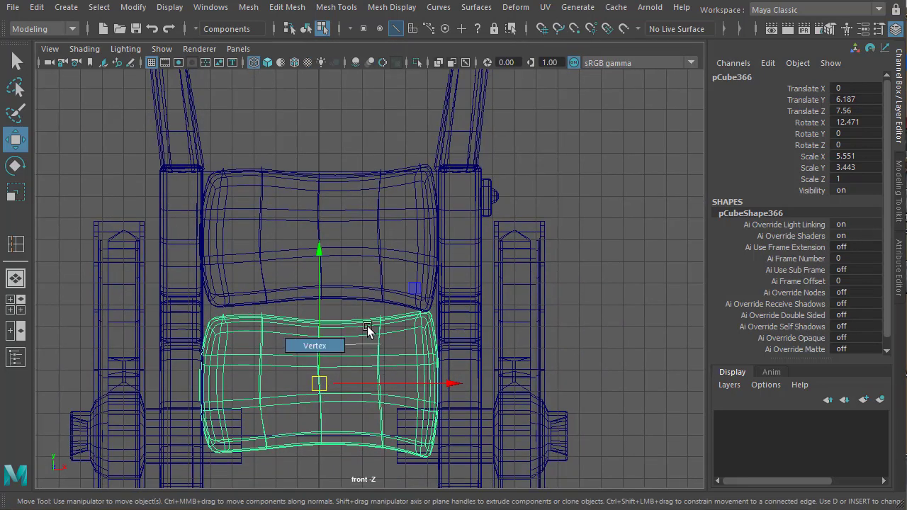
left_click_drag(355, 308, 376, 312)
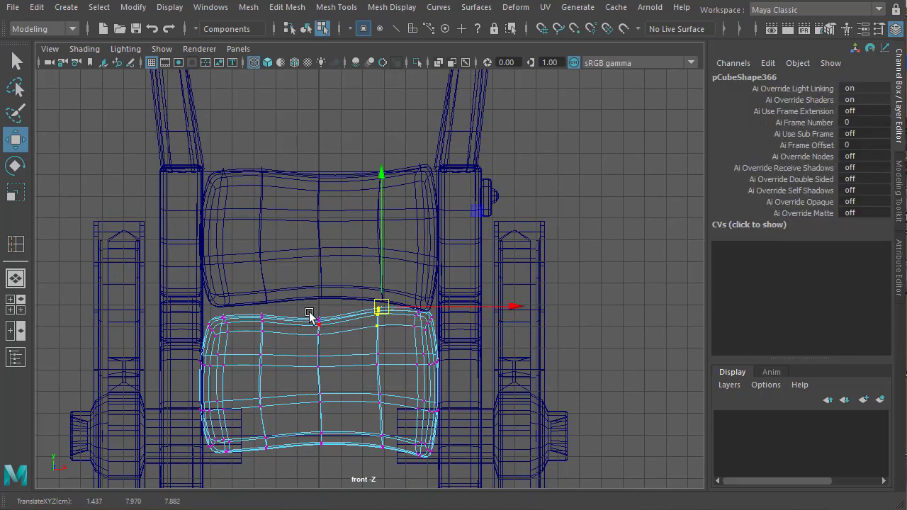
mouse_move(309, 312)
left_mouse_down()
mouse_move(333, 348)
mouse_move(319, 314)
left_mouse_up()
left_click_drag(415, 292, 431, 328)
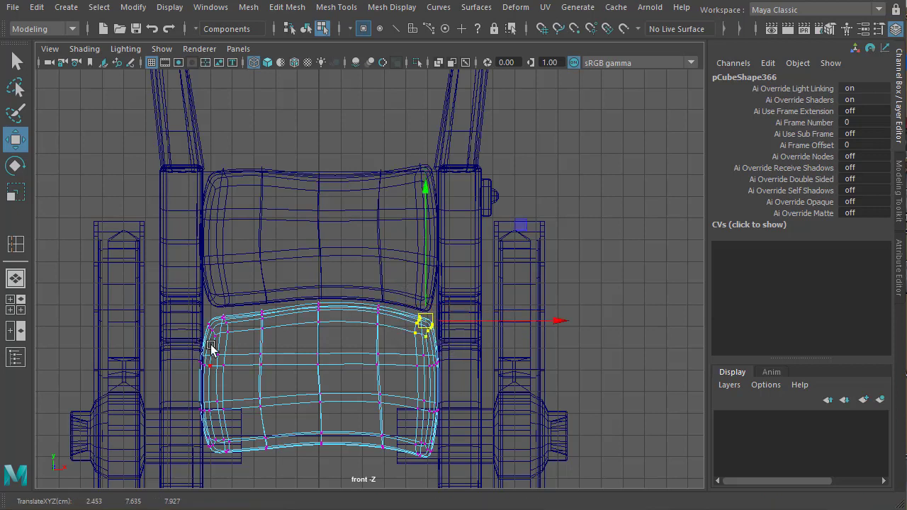
Move the lower panel's bottom-edge and corner vertices to bow its lower edge downward, then return to object mode with nothing selected.
mouse_move(298, 418)
left_mouse_down()
mouse_move(328, 457)
mouse_move(315, 454)
left_mouse_up()
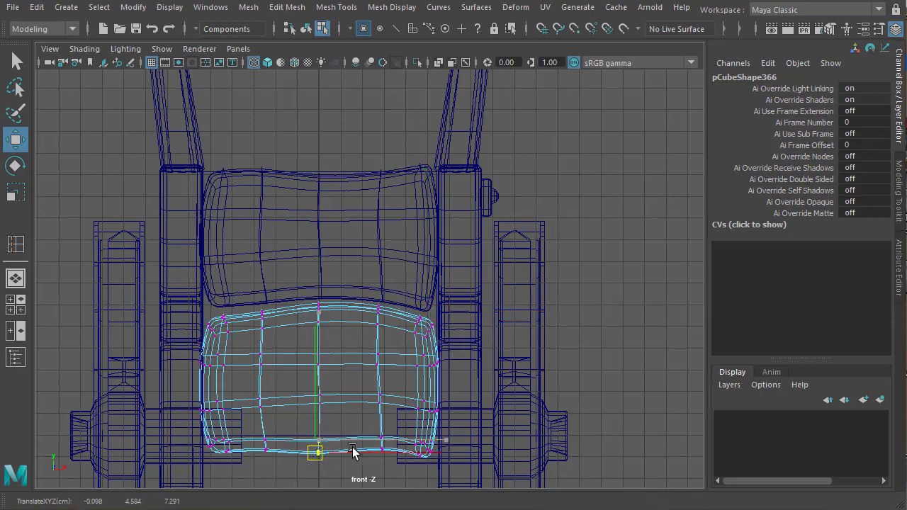
left_click_drag(367, 418, 395, 460)
left_click_drag(387, 446, 390, 455)
left_click_drag(408, 429, 426, 442)
mouse_move(245, 422)
left_mouse_down()
mouse_move(279, 465)
mouse_move(261, 454)
mouse_move(200, 457)
mouse_move(217, 442)
left_mouse_up()
key("space")
key("space")
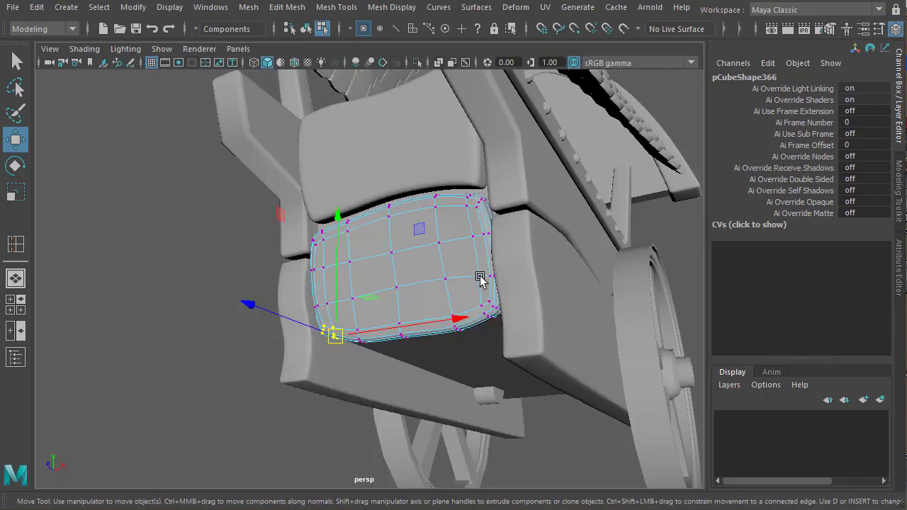
left_click_drag(480, 278, 494, 269, "alt")
right_click_drag(494, 260, 468, 347)
left_click(287, 352)
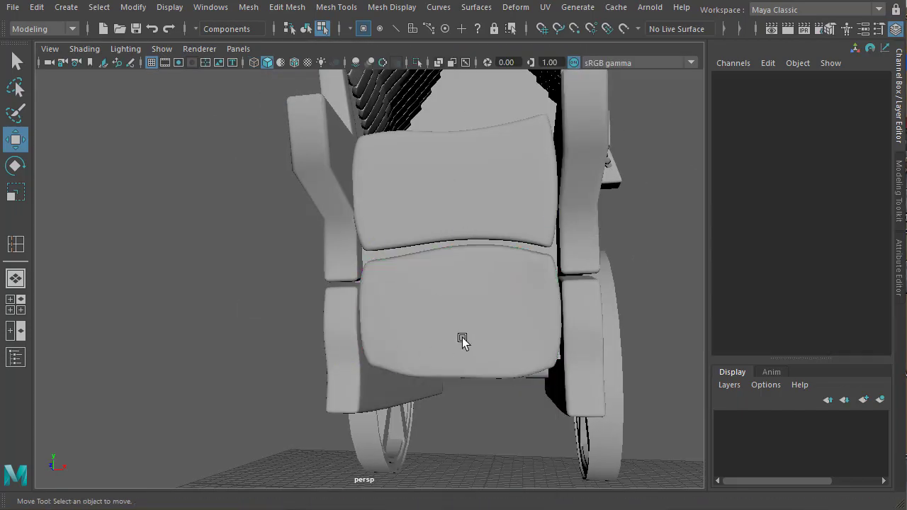
Examine the cart's closed end, side panels and riveted trim strip from several angles.
left_click_drag(461, 340, 350, 396, "alt")
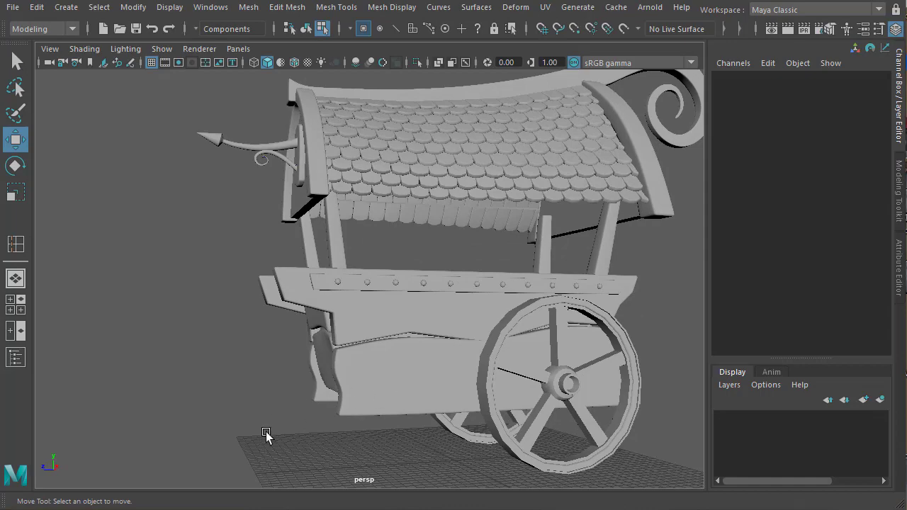
left_click_drag(224, 415, 319, 409, "alt")
scroll(407, 403, "up", 3)
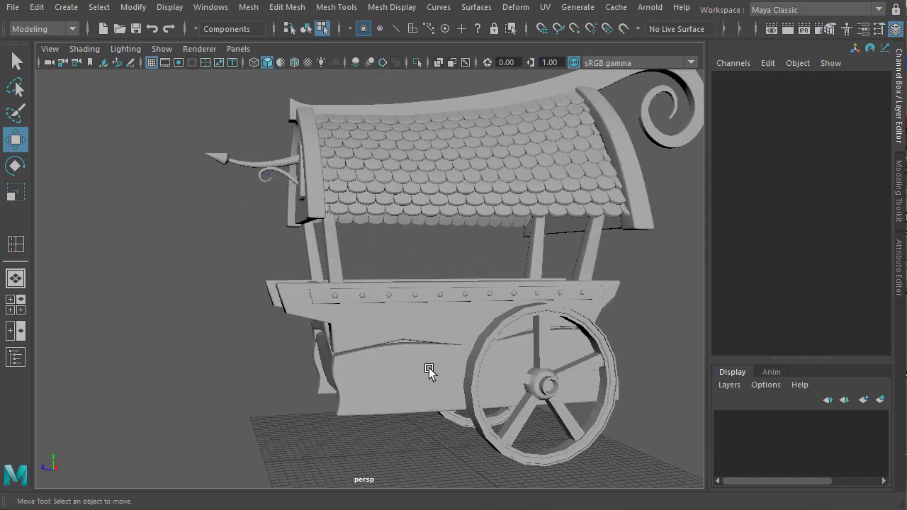
middle_click_drag(455, 387, 461, 359, "alt")
scroll(460, 360, "down", 3)
left_click_drag(461, 360, 449, 379, "alt")
scroll(450, 379, "up", 4)
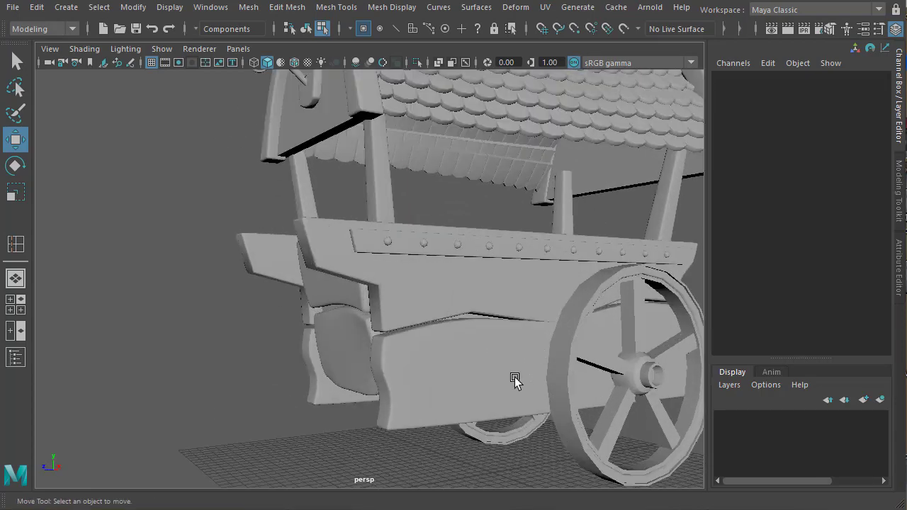
scroll(513, 378, "up", 2)
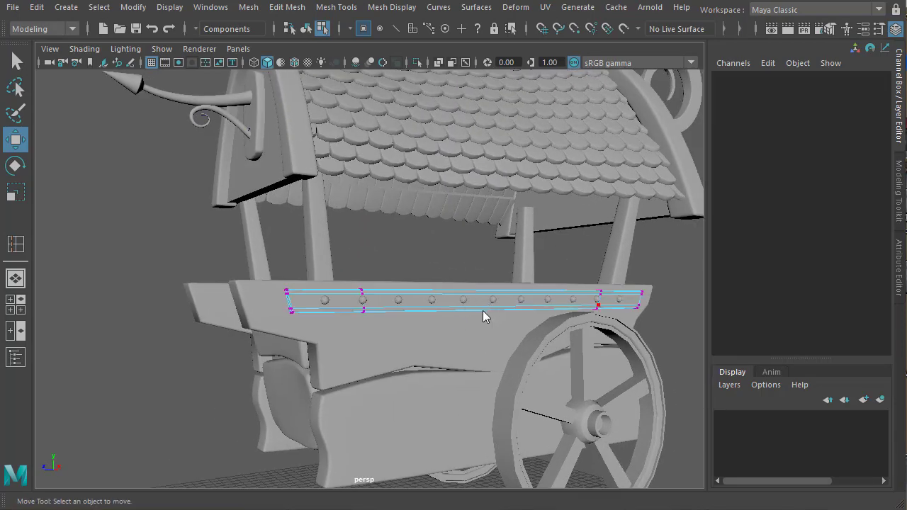
Select the side trim strip together with all its rivets in the front view and group them.
right_click_drag(484, 317, 467, 385)
key("space")
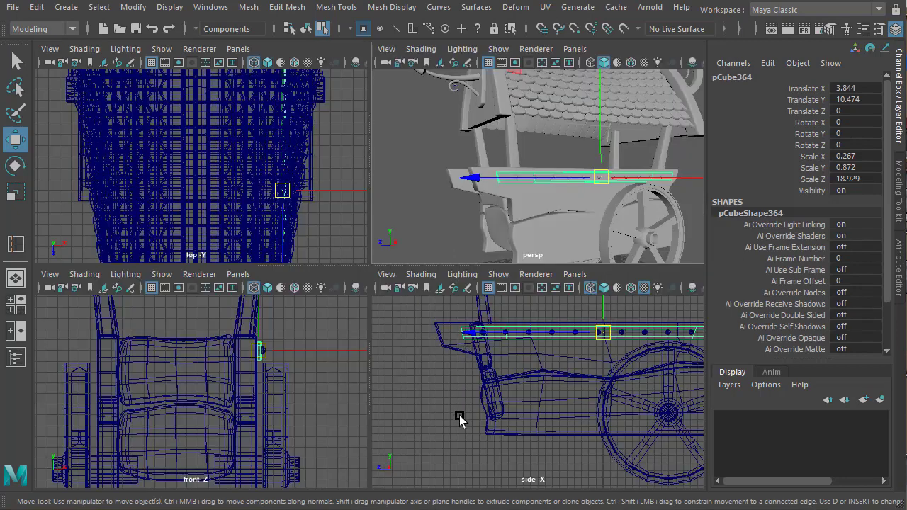
key("space")
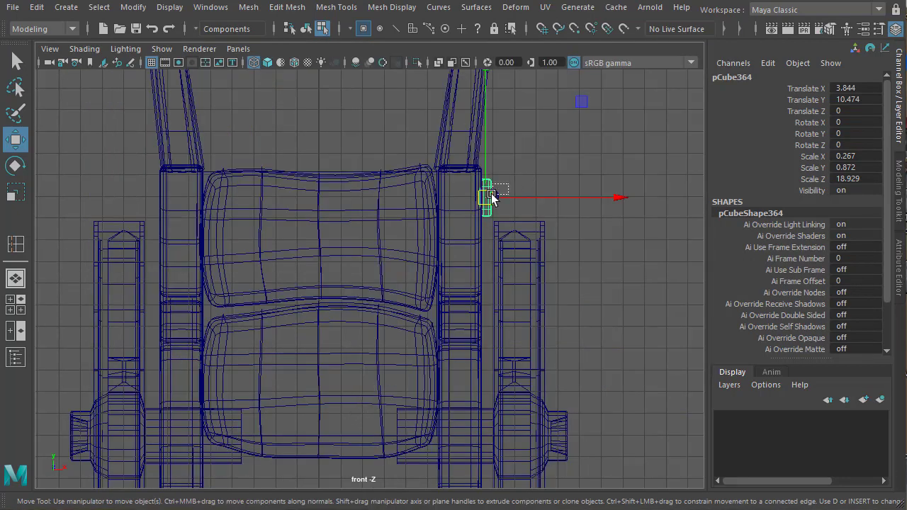
left_click(511, 196)
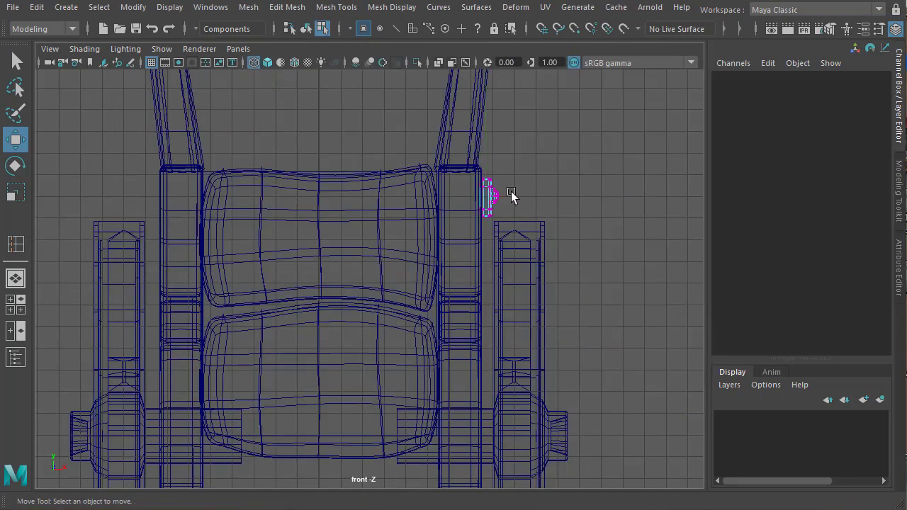
left_click(310, 29)
right_click_drag(516, 246, 496, 260, "alt")
middle_click_drag(497, 259, 546, 279, "alt")
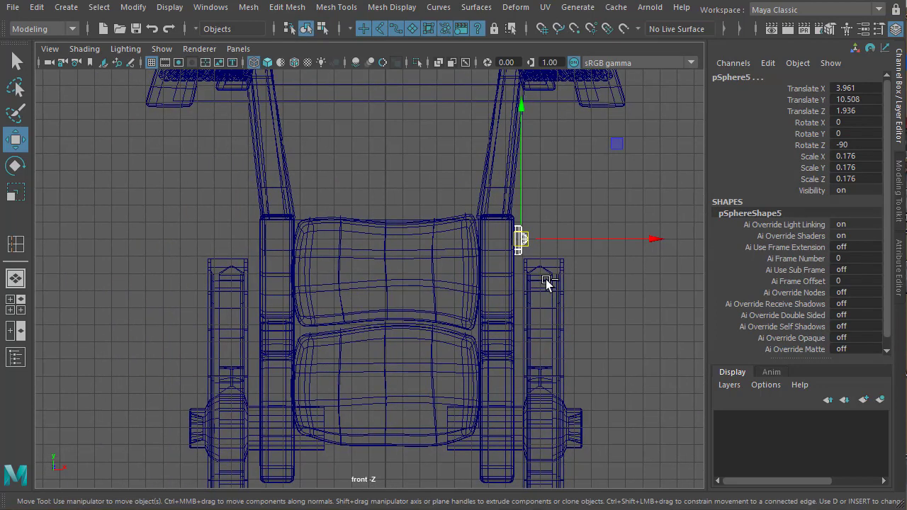
key("ctrl+g")
scroll(440, 290, "down", 3)
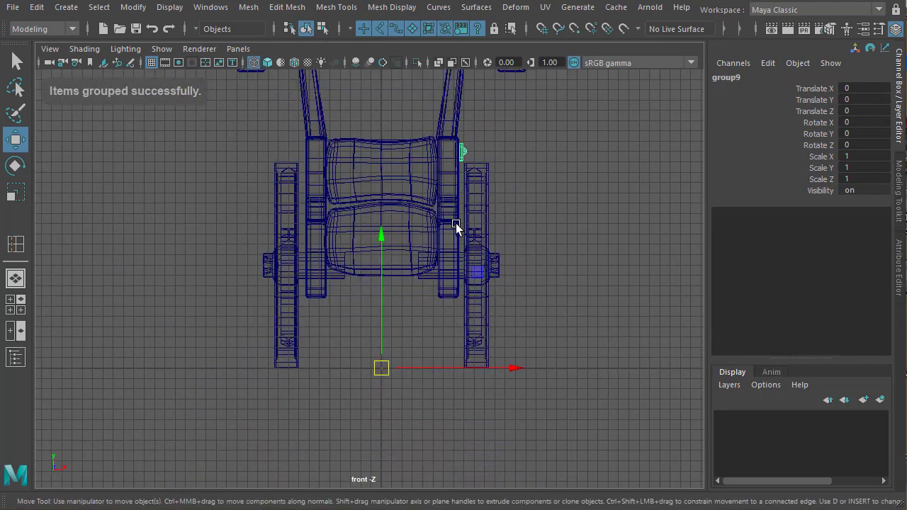
Duplicate the riveted trim group and mirror the copy to the cart's opposite side with Scale X -1.
middle_click_drag(369, 368, 343, 442, "alt")
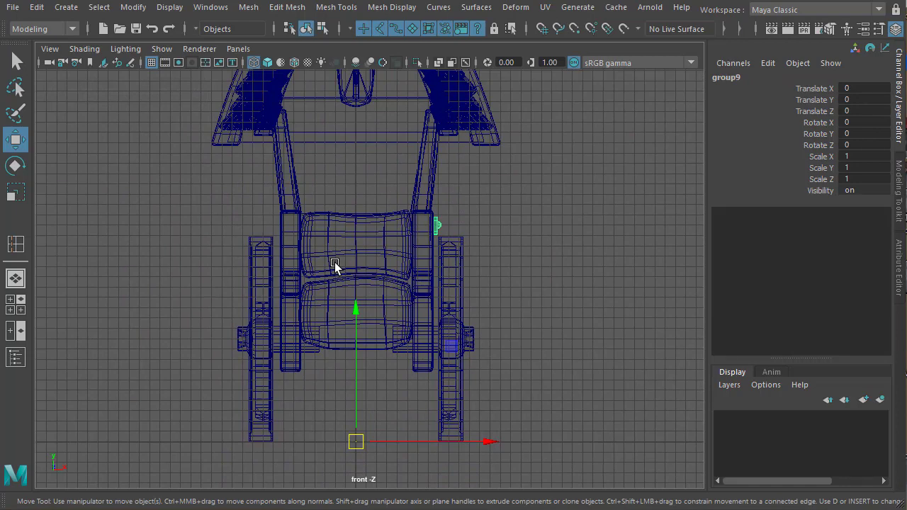
key("ctrl+g")
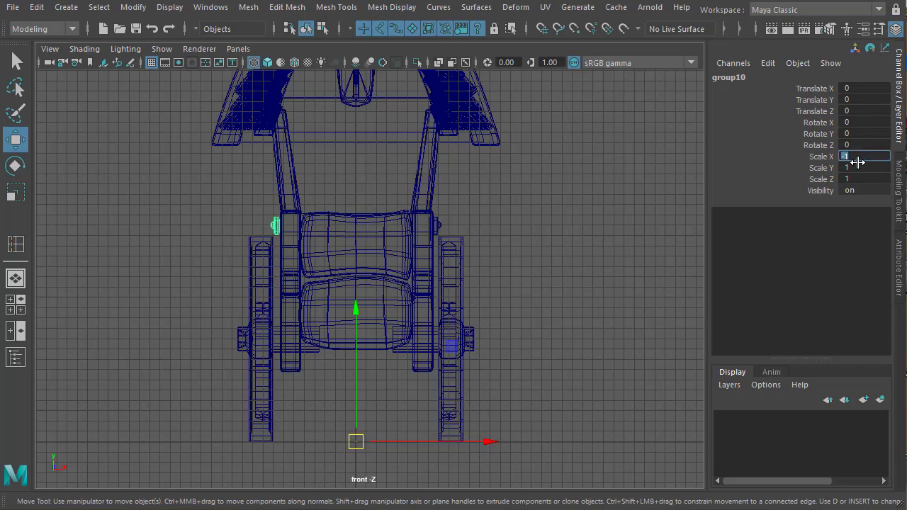
middle_click_drag(264, 227, 307, 275, "alt")
left_click(320, 299)
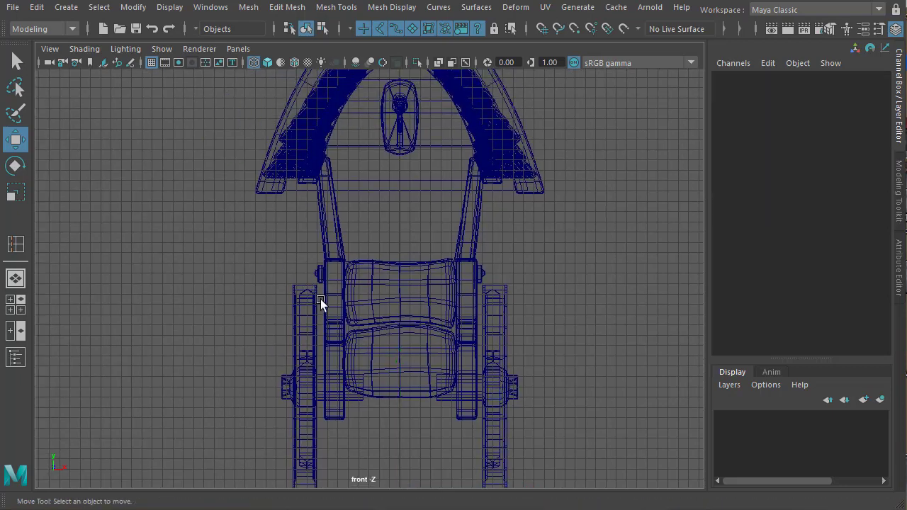
Center the mirrored trim group's pivot and move it against the side panel at Translate X 0.077, then clear the selection.
right_click_drag(320, 299, 536, 339, "alt")
right_click_drag(424, 321, 670, 324, "alt")
middle_click_drag(348, 274, 459, 266, "alt")
left_click(284, 230)
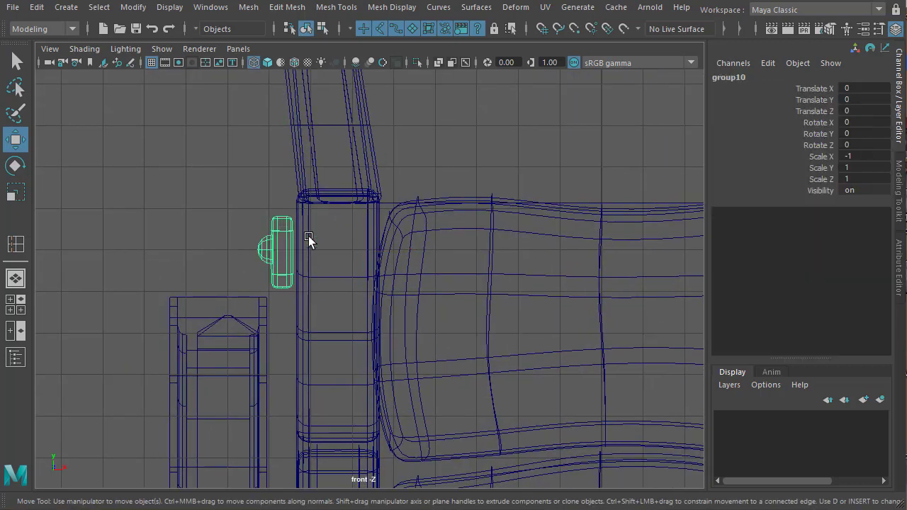
left_click(139, 7)
left_click(164, 111)
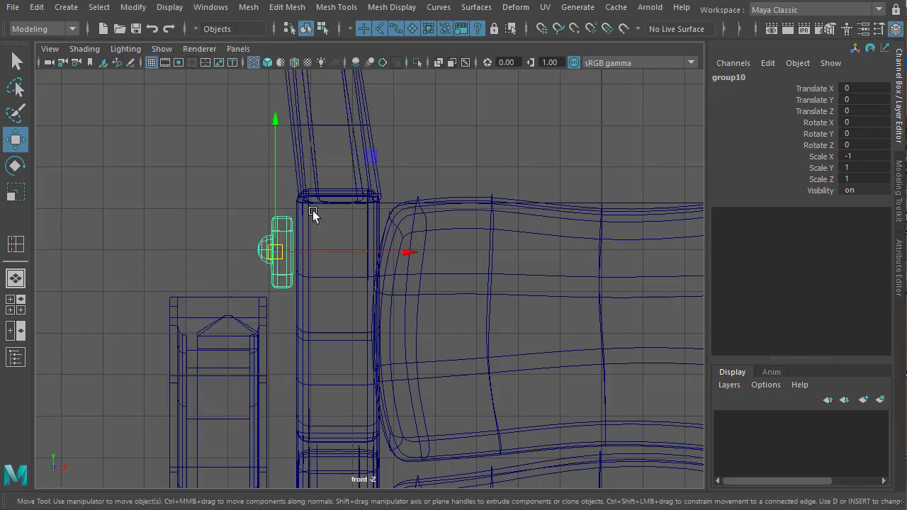
left_click_drag(345, 249, 352, 251)
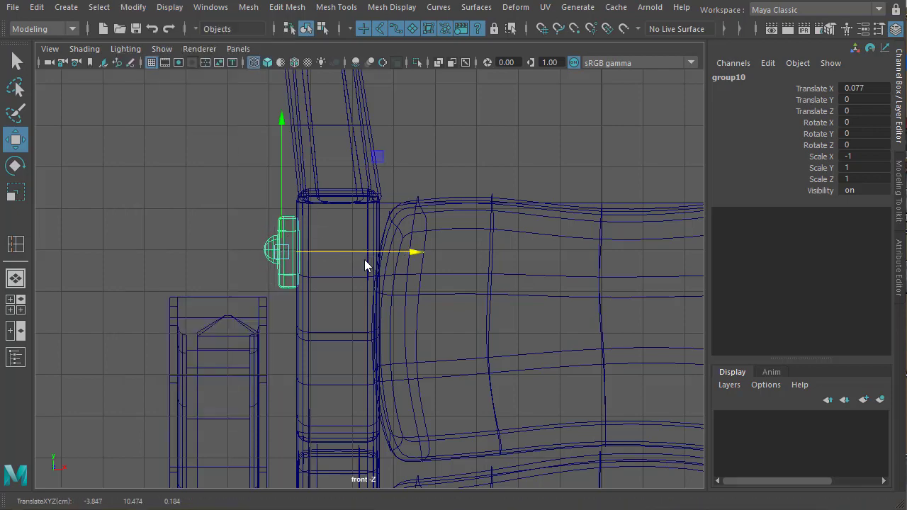
key("space")
key("space")
scroll(394, 253, "down", 5)
left_click_drag(397, 280, 489, 292, "alt")
left_click(528, 287)
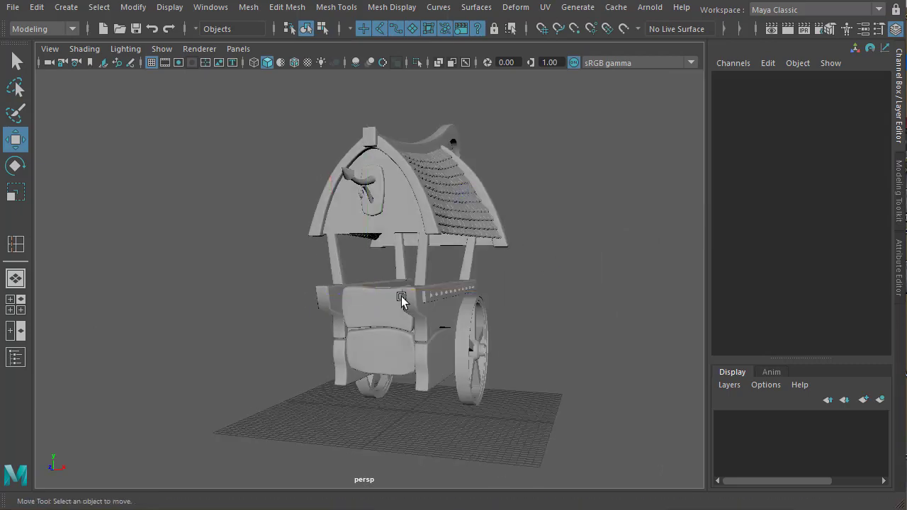
Select the original riveted trim group and duplicate it down to the lower side panel at Translate Y -6.167.
left_click_drag(401, 298, 354, 301, "alt")
scroll(283, 326, "down", 2)
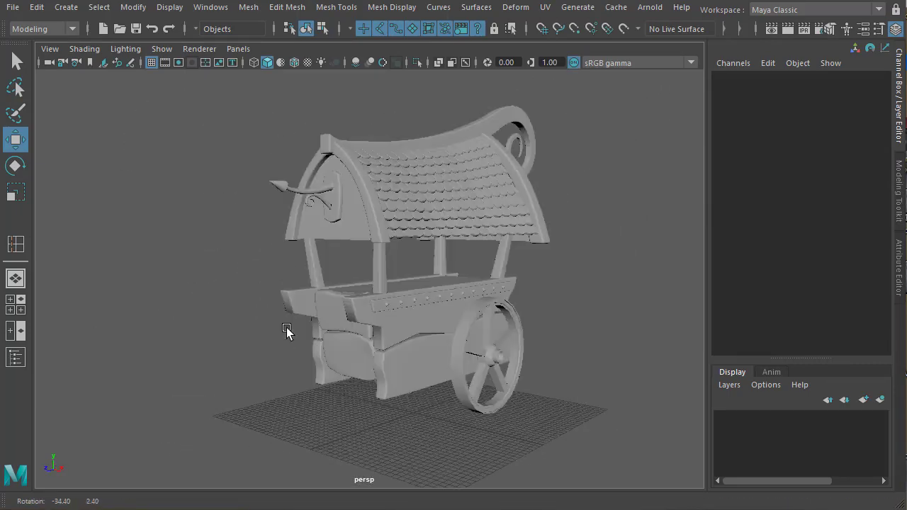
scroll(415, 330, "up", 6)
left_click(415, 319)
key("Up")
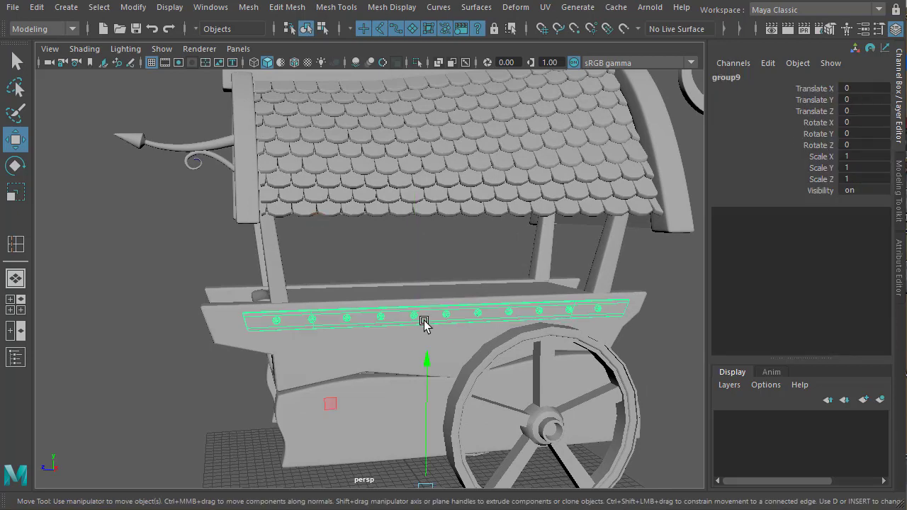
right_click_drag(468, 336, 369, 333, "alt")
middle_click_drag(286, 380, 285, 306, "alt")
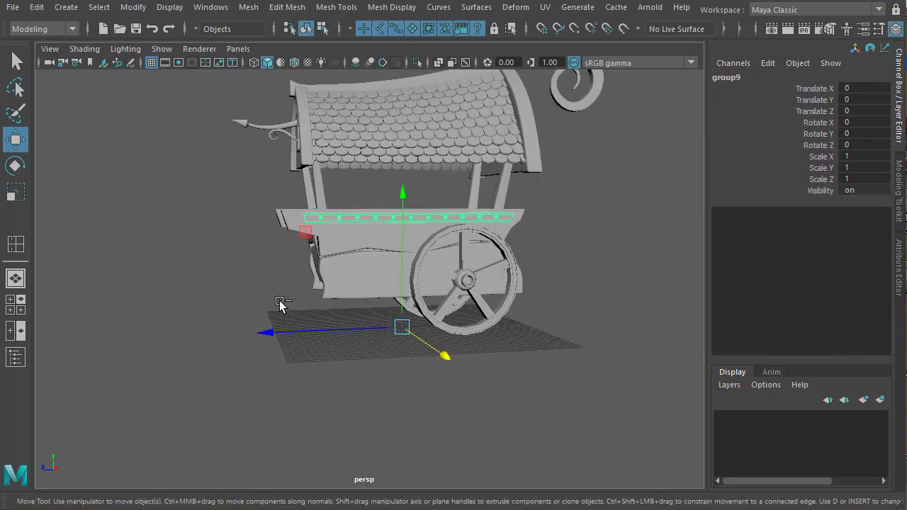
left_click_drag(404, 202, 403, 258)
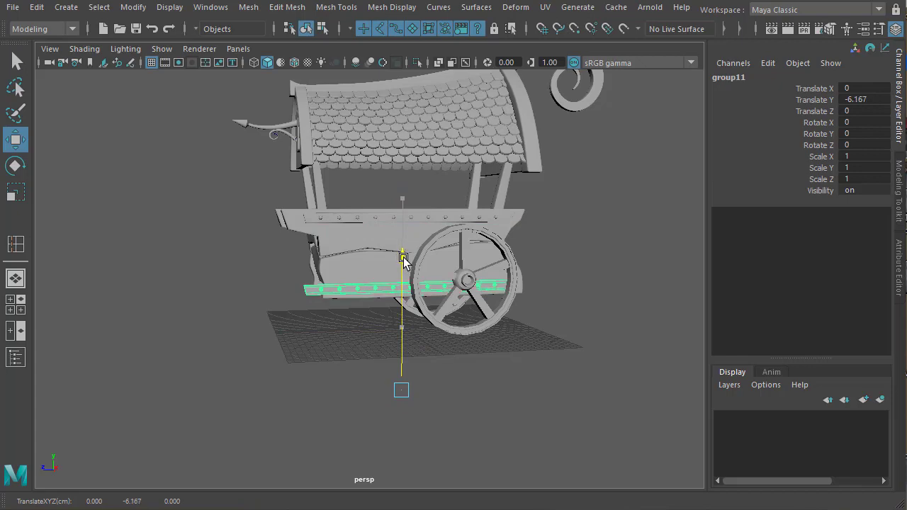
Slide the lower trim group along the side panel in the side view to Translate Z -1.618.
key("space")
key("space")
middle_click_drag(570, 355, 372, 326, "alt")
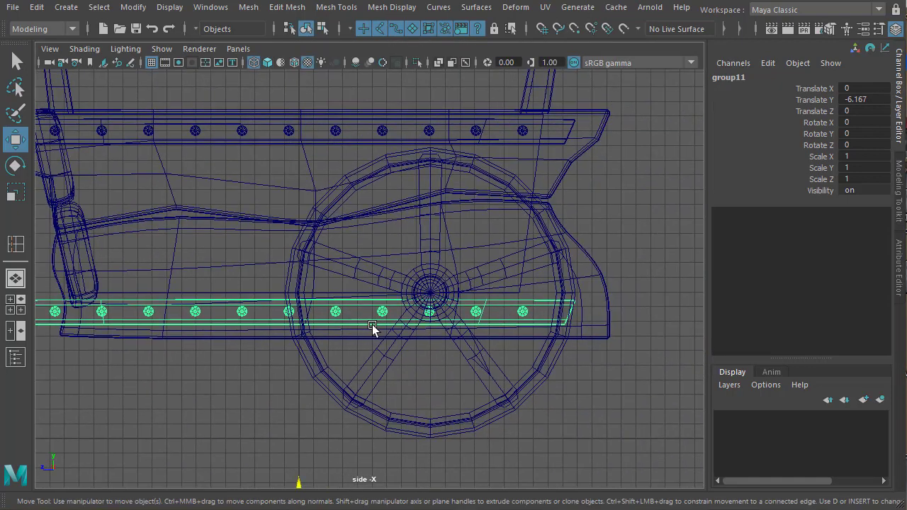
key("f")
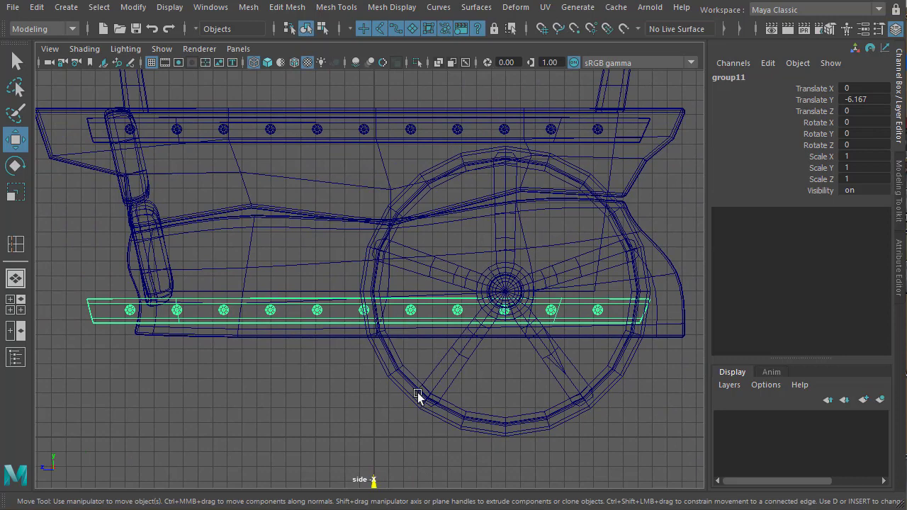
middle_click_drag(512, 363, 505, 270, "alt")
right_click_drag(496, 369, 340, 363, "alt")
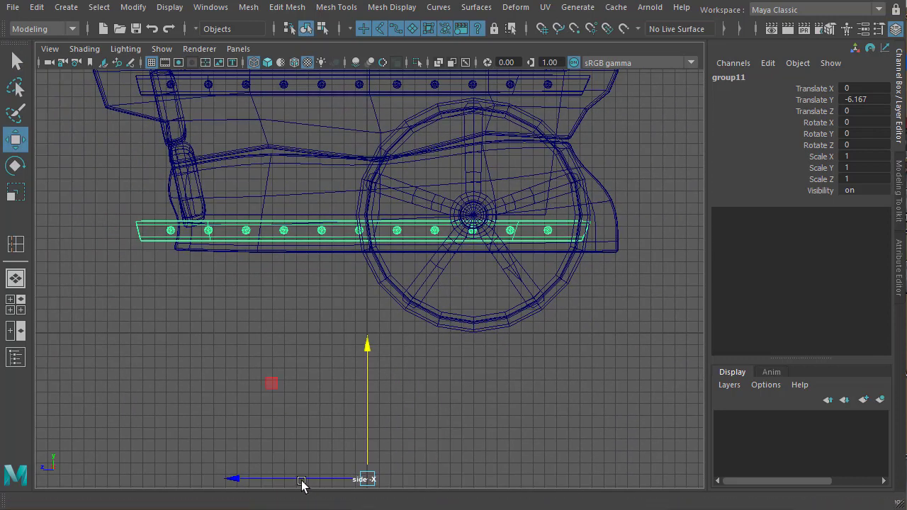
left_click_drag(301, 481, 344, 491)
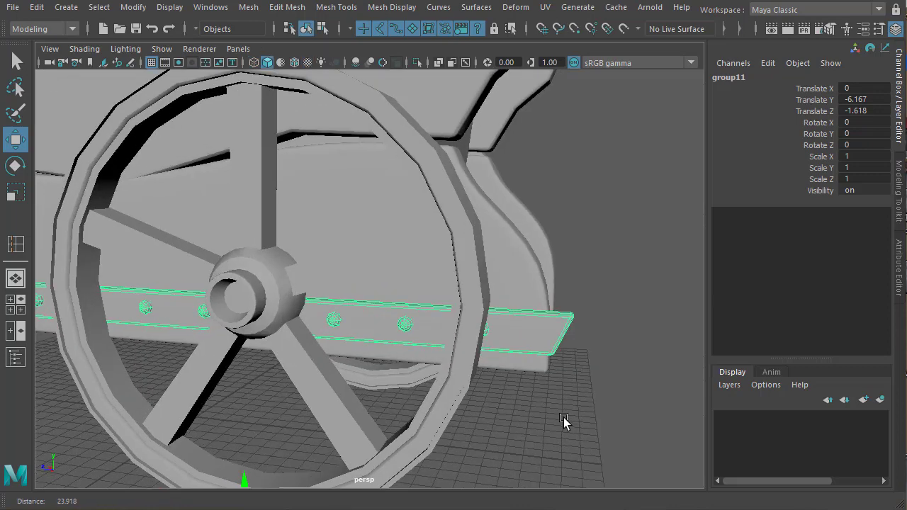
Pull in the upper and lower corner vertices of the lower trim strip's wheel-side end to fit the side panel.
right_click_drag(573, 324, 524, 319)
left_click_drag(561, 284, 602, 337)
left_click_drag(528, 317, 494, 309, "ctrl+shift")
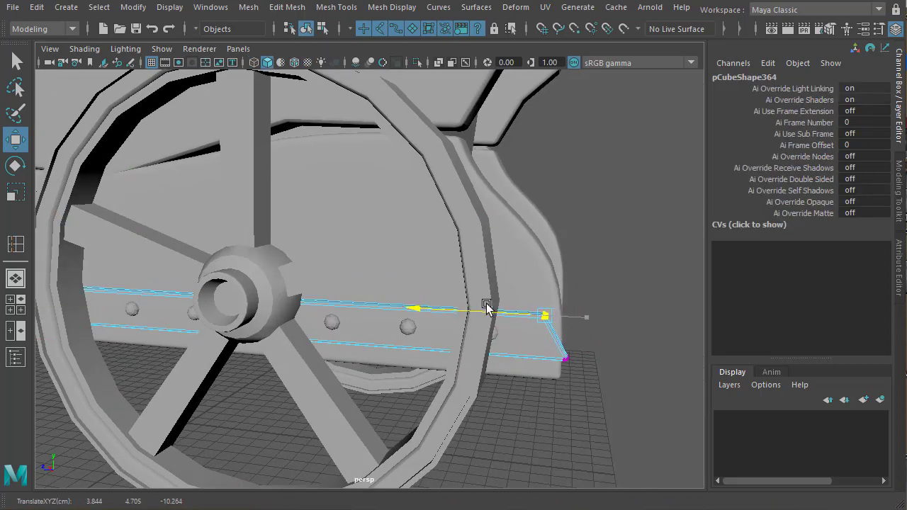
left_click_drag(588, 338, 523, 379)
left_click_drag(475, 352, 431, 358)
Pull in the vertices at the lower trim strip's opposite end and slant its corners to follow the side panel's edge.
middle_click_drag(525, 359, 836, 345, "alt")
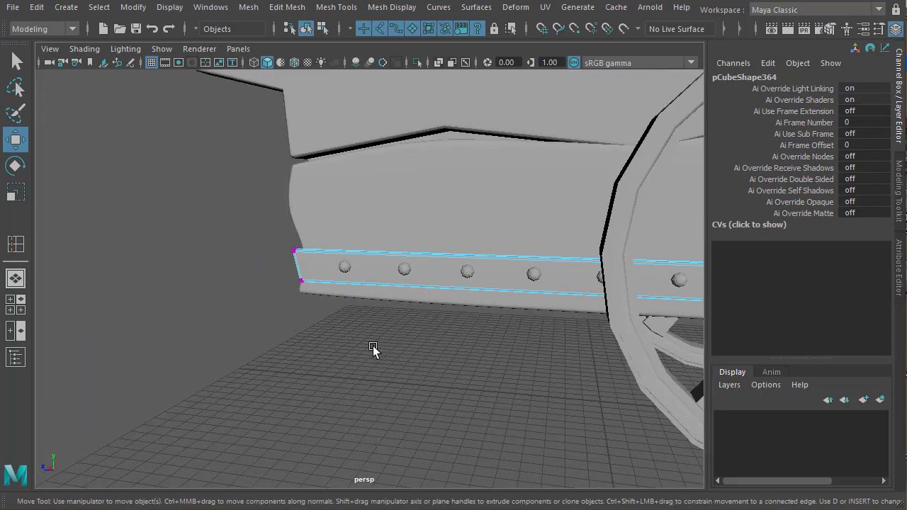
middle_click_drag(283, 277, 324, 314, "alt")
left_click_drag(370, 375, 370, 374)
left_click_drag(304, 314, 306, 316)
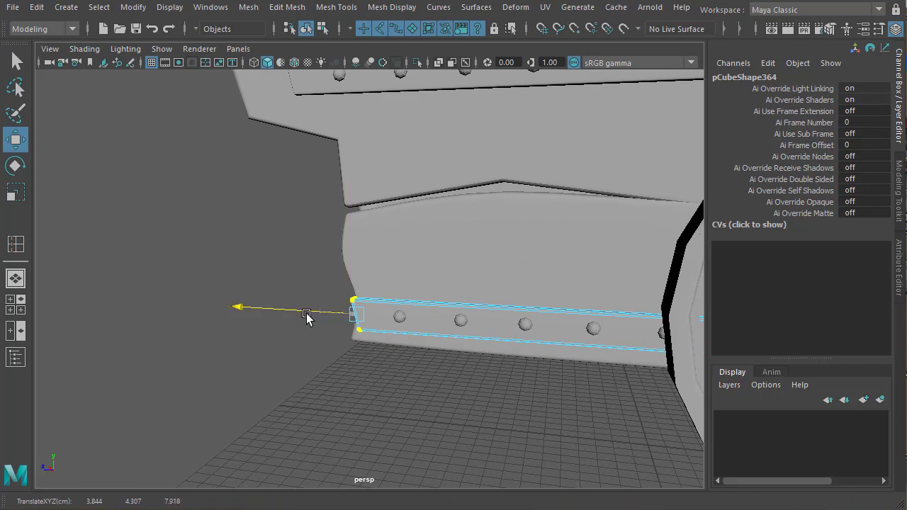
left_click_drag(318, 274, 360, 304)
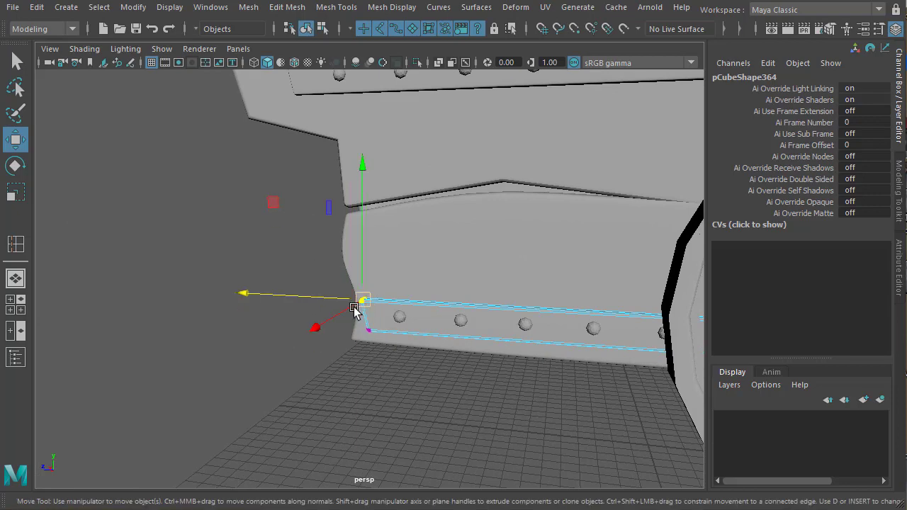
Select the whole lower trim group, duplicate it and mirror the copy to the other side with Scale X -1.
right_click_drag(446, 310, 348, 320, "alt")
left_click_drag(475, 287, 560, 277, "alt")
right_click_drag(560, 276, 632, 294, "alt")
left_click_drag(633, 296, 487, 374, "alt")
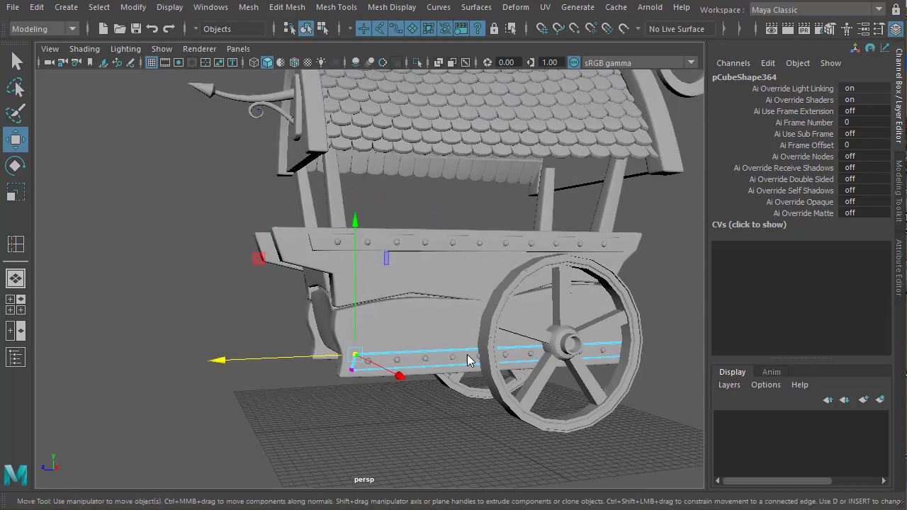
right_click_drag(468, 360, 479, 308)
key("Up")
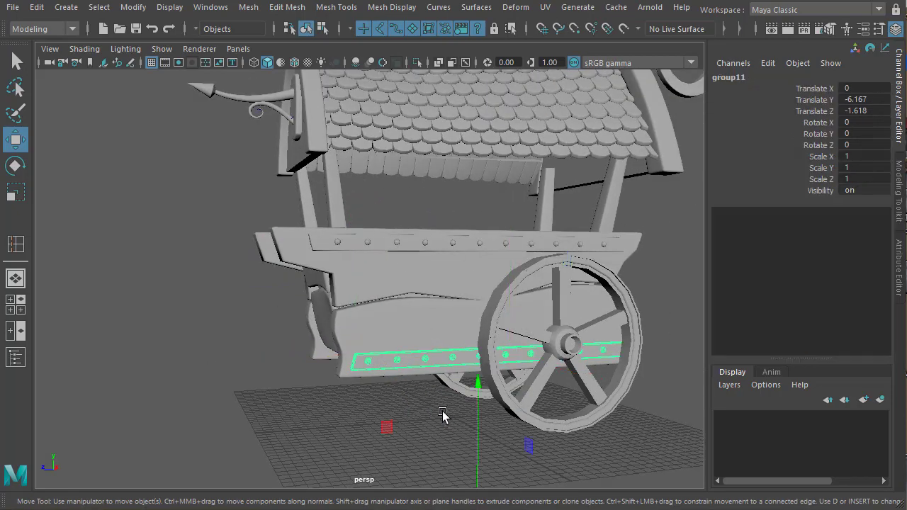
left_click_drag(529, 388, 400, 402, "alt")
left_click_drag(373, 437, 482, 451, "alt")
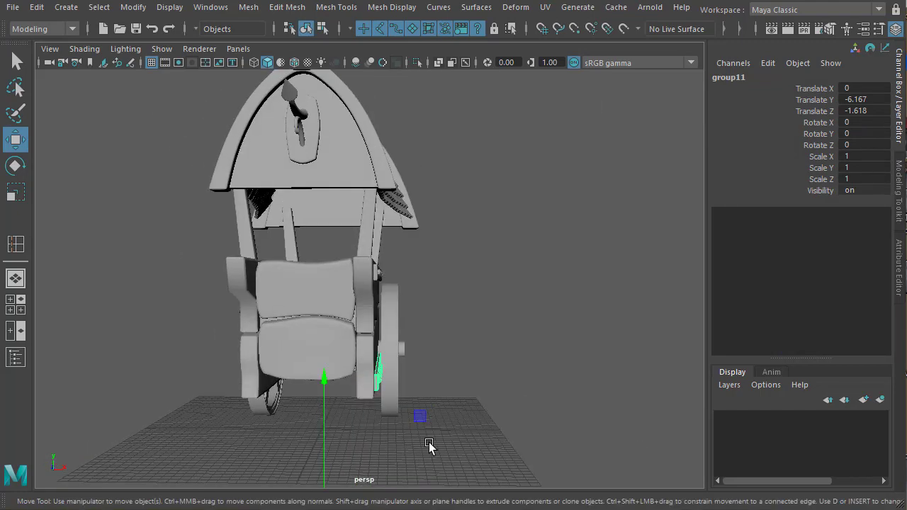
scroll(429, 446, "down", 1)
middle_click_drag(431, 416, 465, 457, "alt")
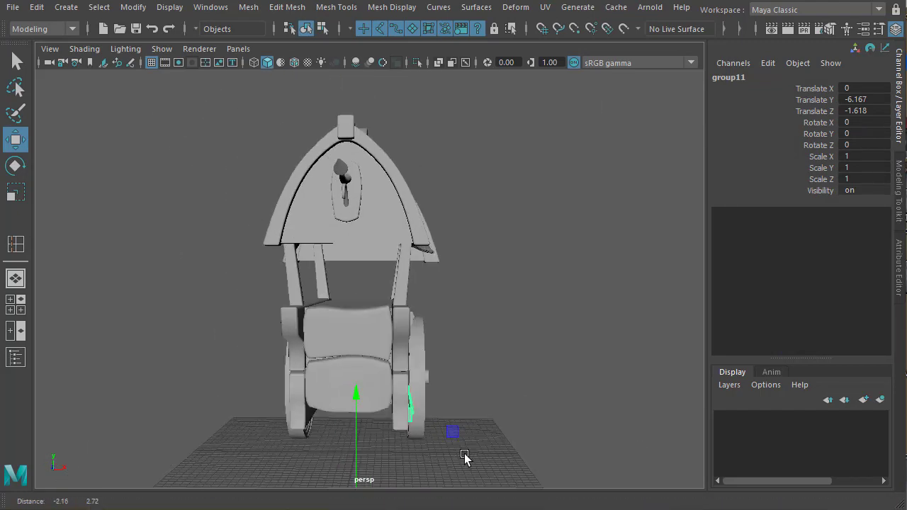
left_click(36, 7)
mouse_move(112, 177)
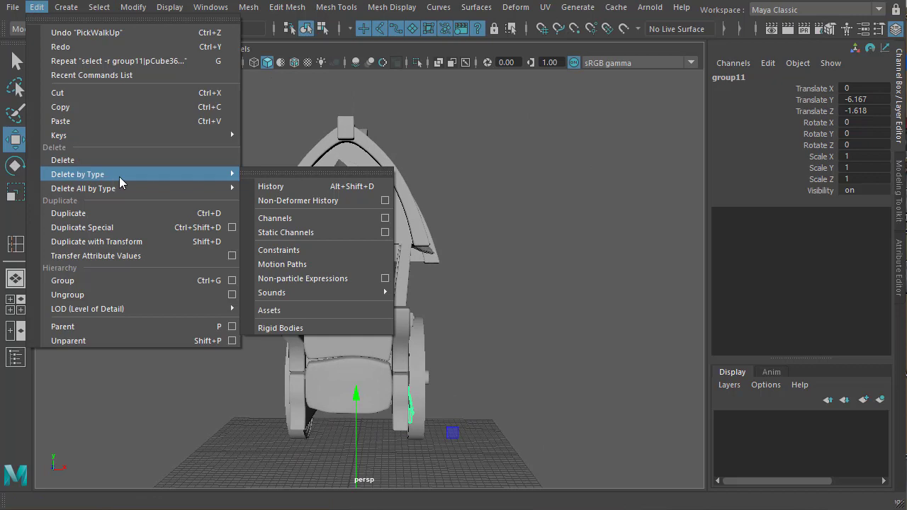
left_click(105, 218)
key("f")
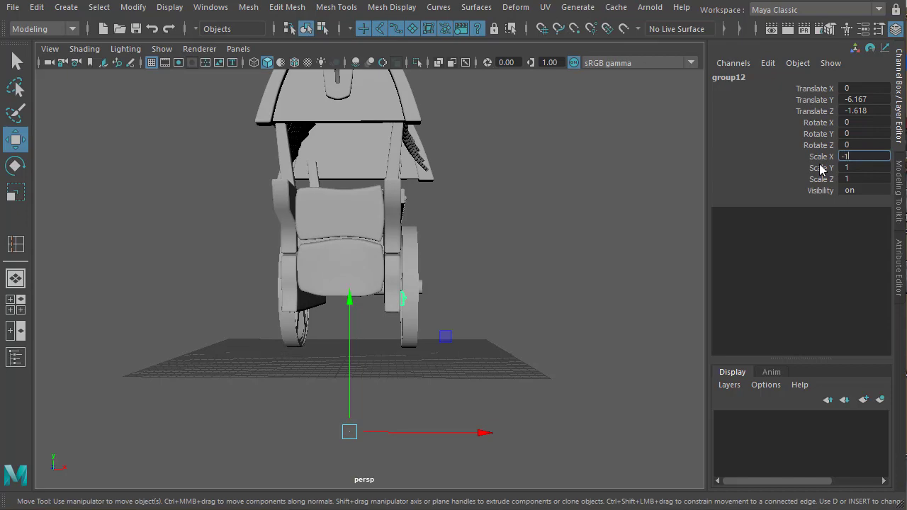
Center the mirrored lower trim group's pivot and move it against the side panel at Translate X 0.128, then clear the selection.
mouse_move(476, 304)
left_mouse_down("alt")
mouse_move(563, 310)
mouse_move(488, 293)
left_mouse_up("alt")
key("space")
key("space")
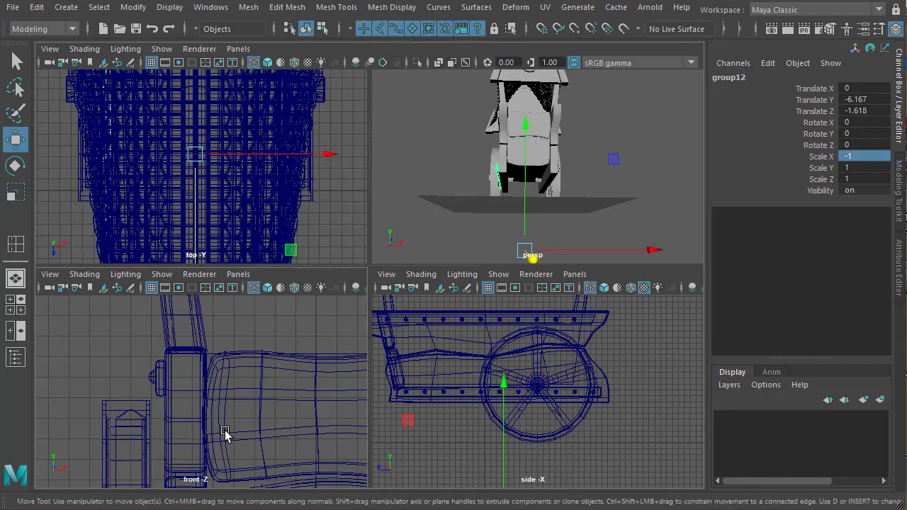
middle_click_drag(245, 401, 198, 172, "alt")
mouse_move(268, 337)
middle_mouse_down("alt")
mouse_move(235, 197)
mouse_move(241, 215)
middle_mouse_up("alt")
scroll(425, 229, "down", 5)
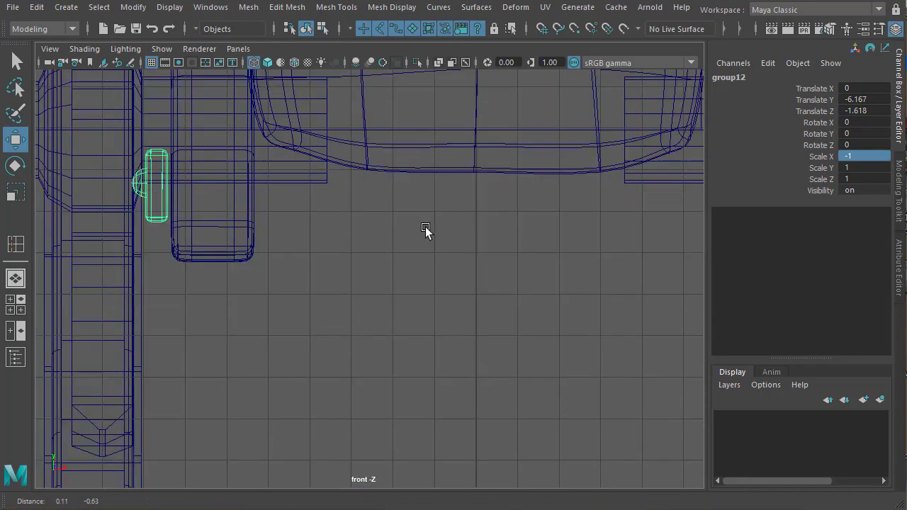
scroll(292, 197, "up", 4)
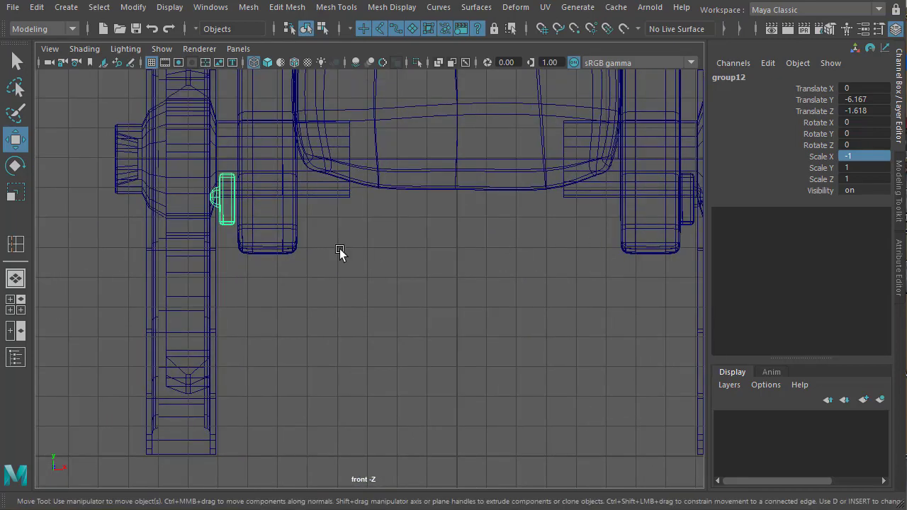
scroll(297, 369, "up", 4)
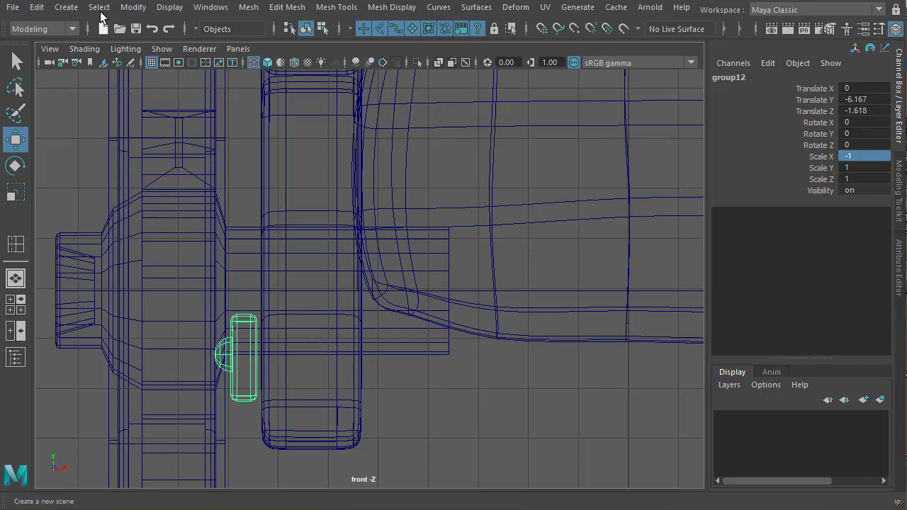
left_click(134, 7)
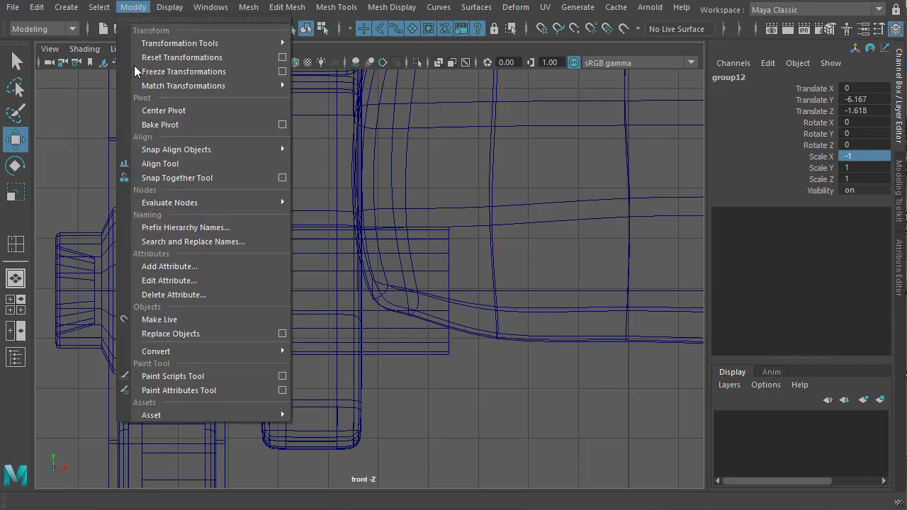
left_click(149, 111)
left_click_drag(334, 360, 360, 363)
key("space")
key("space")
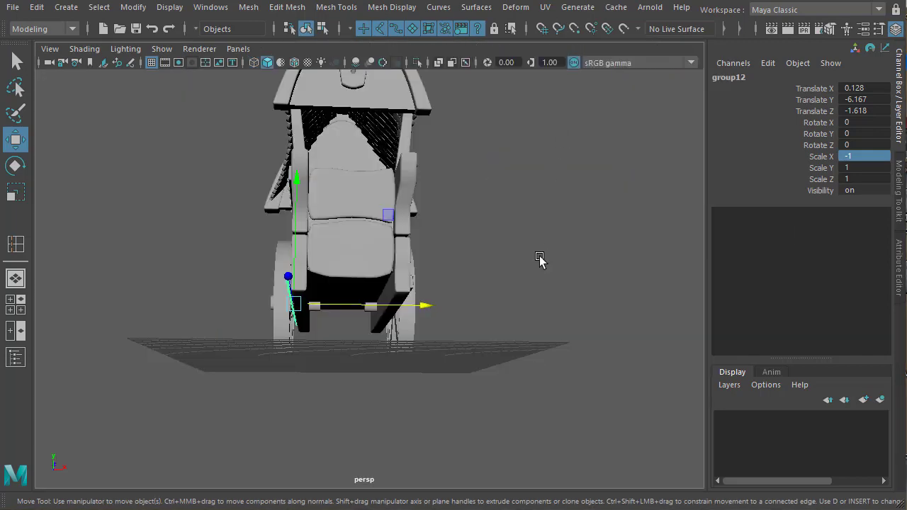
left_click_drag(540, 256, 397, 264, "alt")
left_click(583, 304)
Examine the cart from several angles, checking the riveted trim strips along the upper and lower side panels.
right_click_drag(407, 270, 492, 298, "alt")
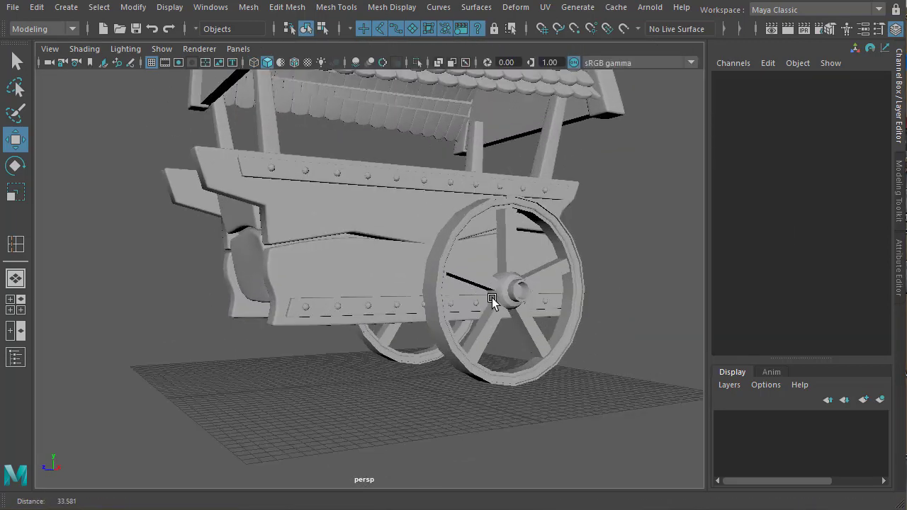
middle_click_drag(425, 323, 492, 369, "alt")
left_click_drag(624, 347, 580, 365, "alt")
left_click_drag(482, 379, 591, 397, "alt")
middle_click_drag(549, 390, 620, 402, "alt")
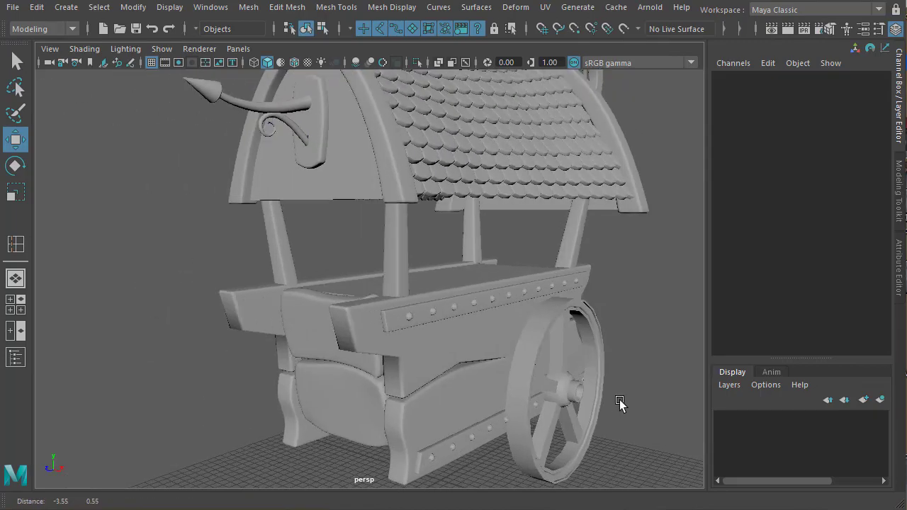
right_click_drag(621, 403, 634, 404, "alt")
left_click_drag(532, 429, 439, 370, "alt")
right_click_drag(439, 370, 508, 414, "alt")
left_click_drag(508, 415, 498, 454, "alt")
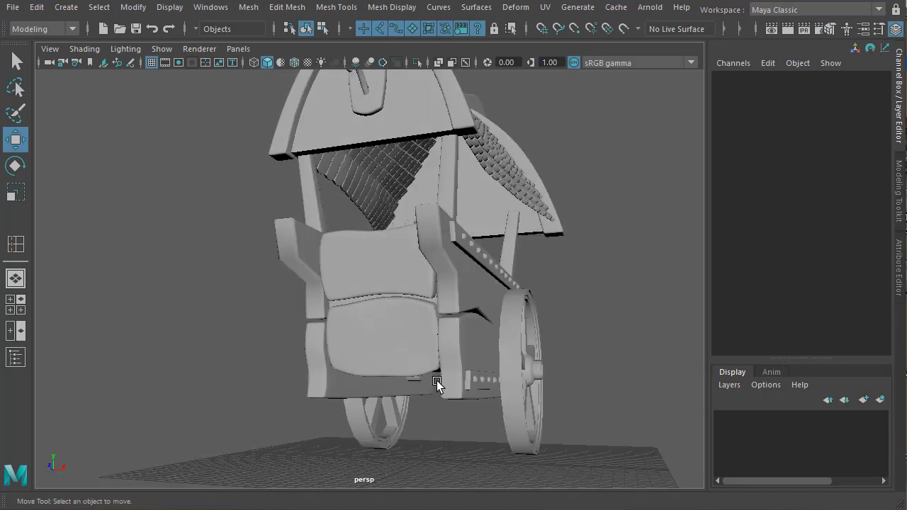
right_click_drag(506, 390, 409, 395, "alt")
left_click_drag(409, 395, 317, 361, "alt")
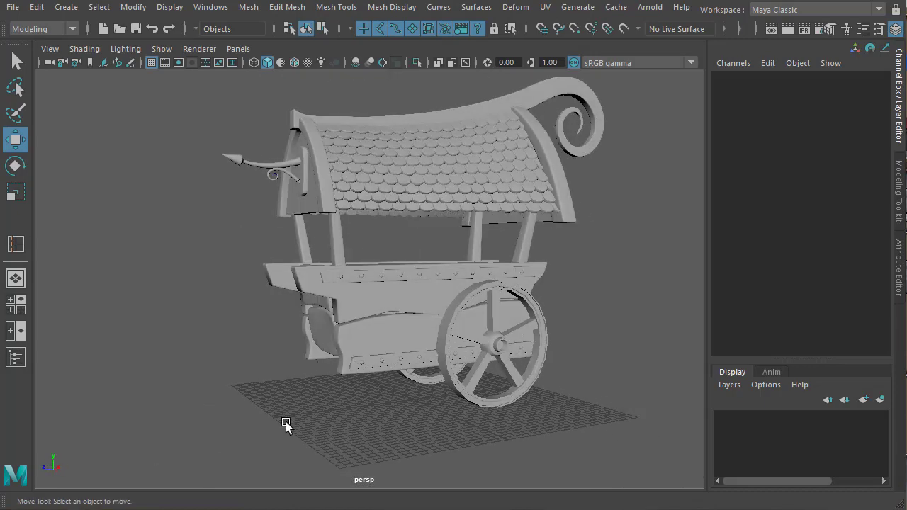
middle_click_drag(370, 357, 390, 357, "alt")
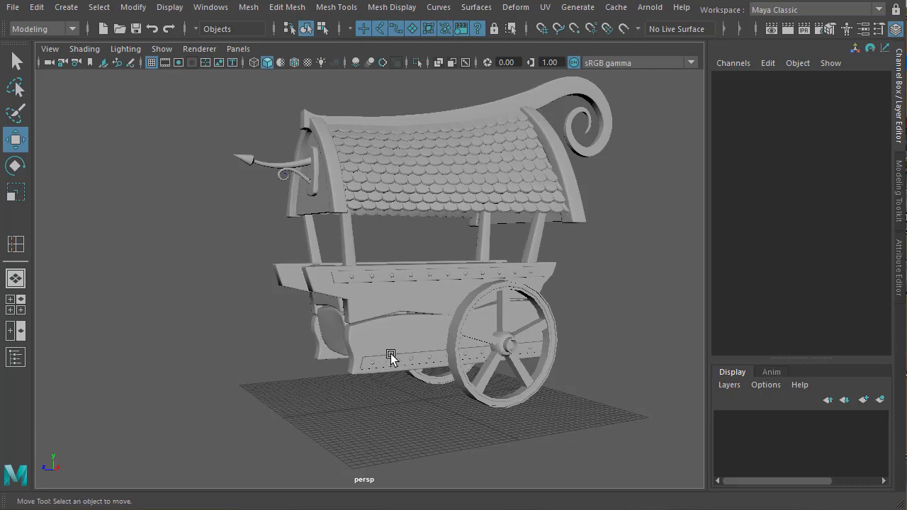
right_click_drag(390, 356, 449, 411, "alt")
middle_click_drag(449, 411, 545, 359, "alt")
right_click_drag(544, 359, 501, 374, "alt")
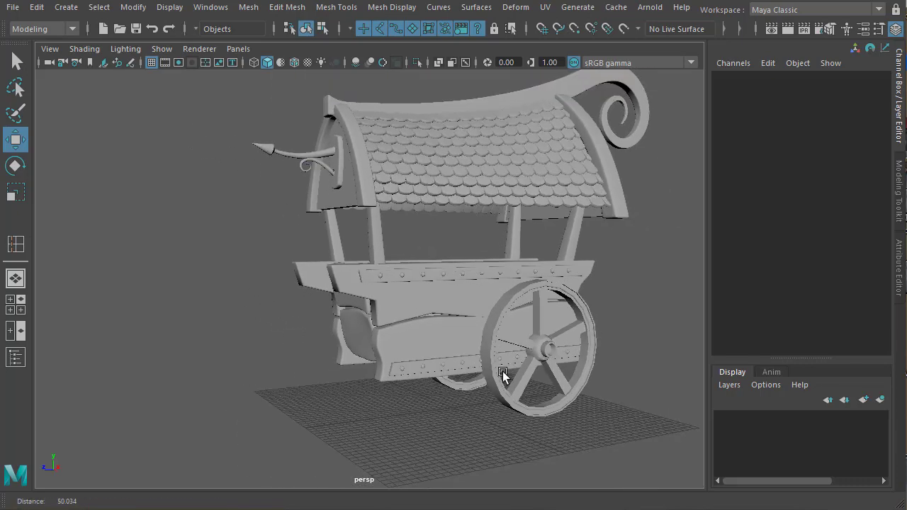
middle_click_drag(502, 373, 526, 413, "alt")
left_click_drag(525, 413, 573, 447, "alt")
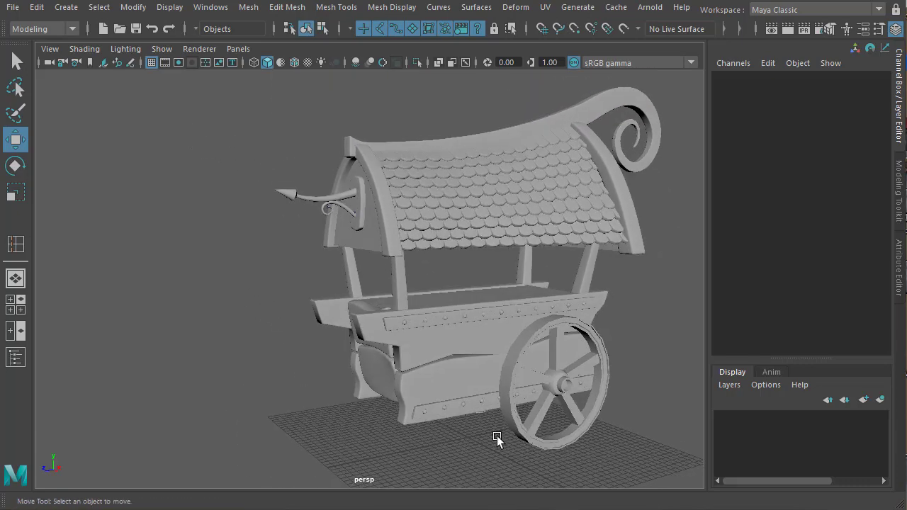
Create a polygon cube and place it at the lower side panel's front end in the side view, at Translate Y 3.926 and Z 5.005.
left_click(62, 8)
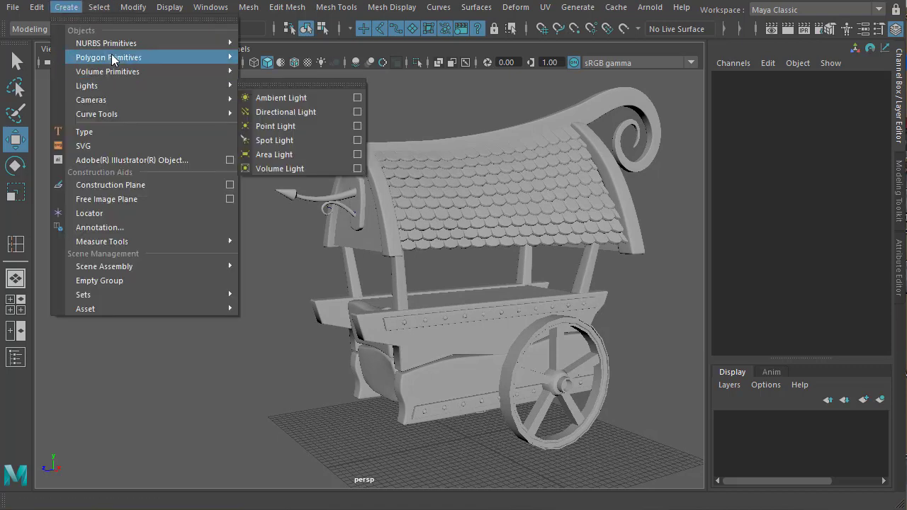
mouse_move(142, 57)
left_click(279, 86)
key("space")
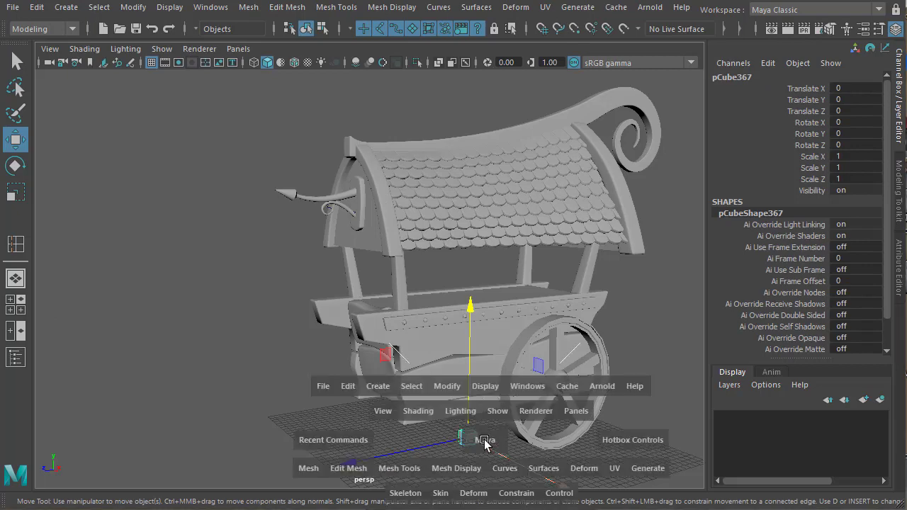
key("space")
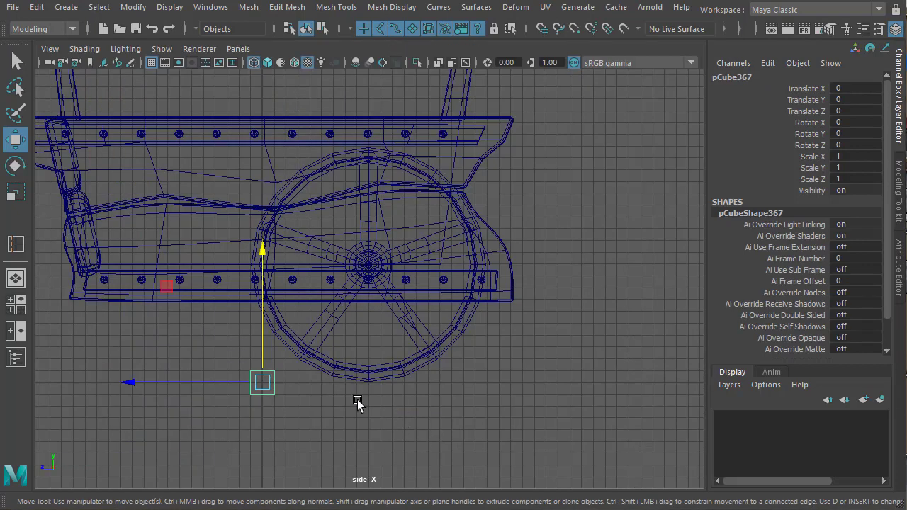
left_click_drag(262, 383, 143, 291)
middle_click_drag(162, 302, 469, 324, "alt")
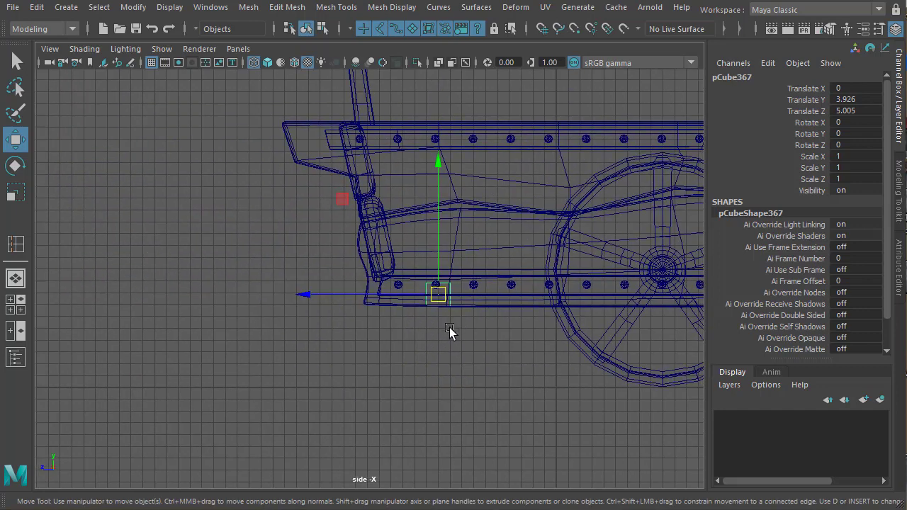
Stretch the cube into a bar by moving its front-end vertices past the lower panel's end to Z 8.681.
right_click_drag(435, 329, 435, 368)
right_click_drag(362, 333, 363, 332)
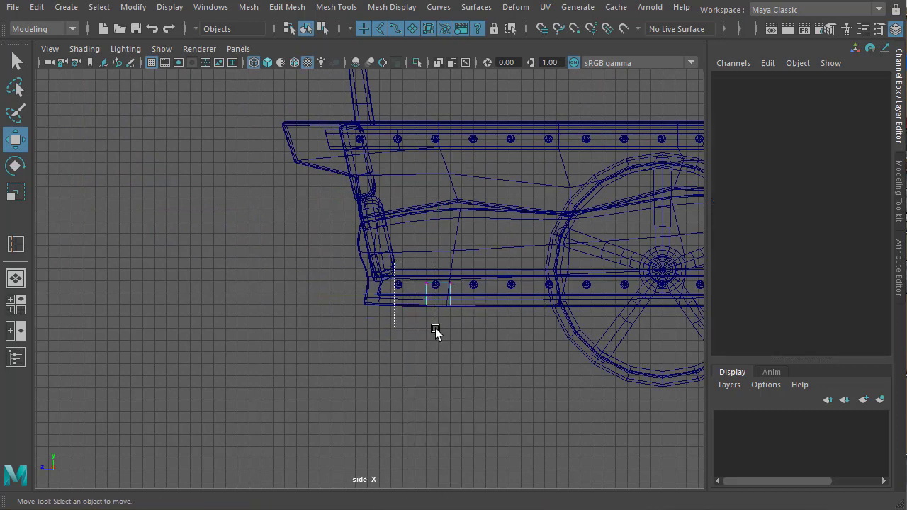
left_click_drag(435, 329, 435, 328)
left_click_drag(381, 297, 306, 300)
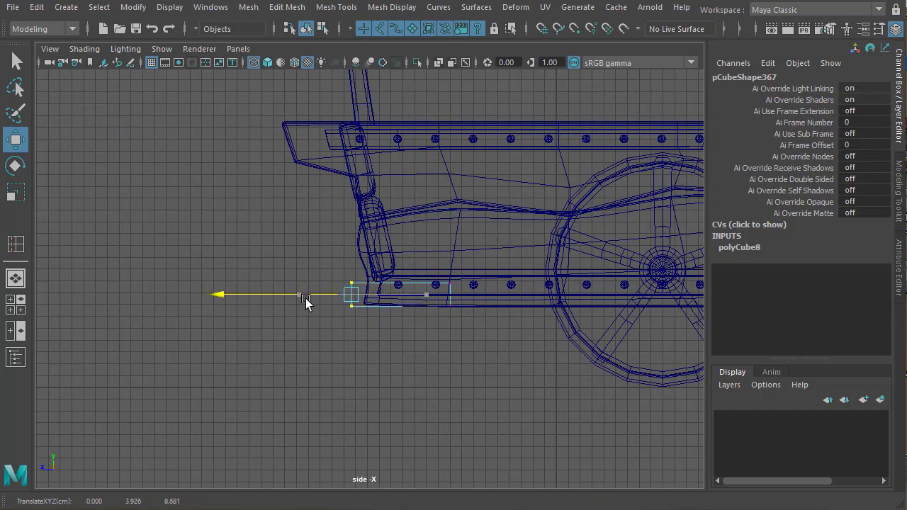
Extrude the bar's front end face outward with a Local Translate Z of 2.668.
key("space")
key("space")
left_click_drag(468, 285, 540, 296, "alt")
left_click_drag(376, 333, 306, 291, "alt")
right_click_drag(307, 290, 518, 379, "alt")
left_click_drag(518, 379, 468, 375, "alt")
middle_click_drag(468, 375, 466, 288, "alt")
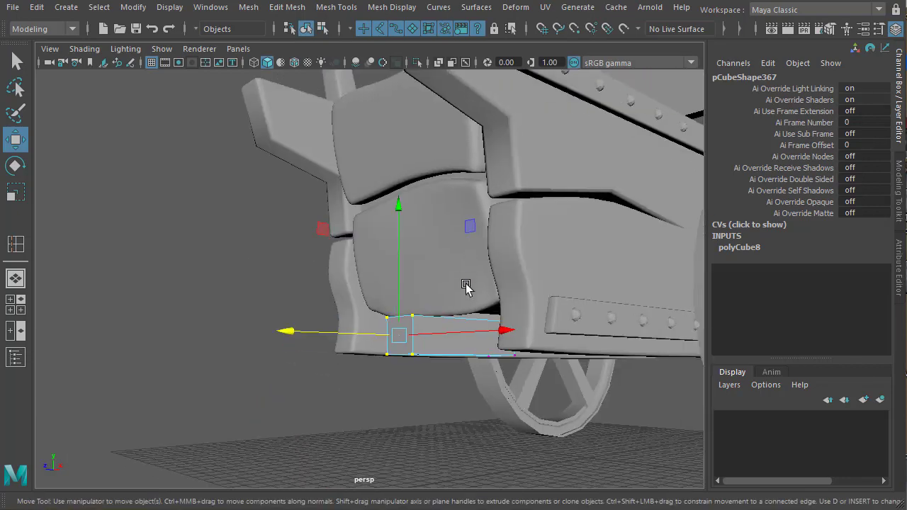
right_click_drag(466, 288, 528, 298, "alt")
middle_click_drag(529, 298, 477, 228, "alt")
right_click_drag(401, 279, 399, 312)
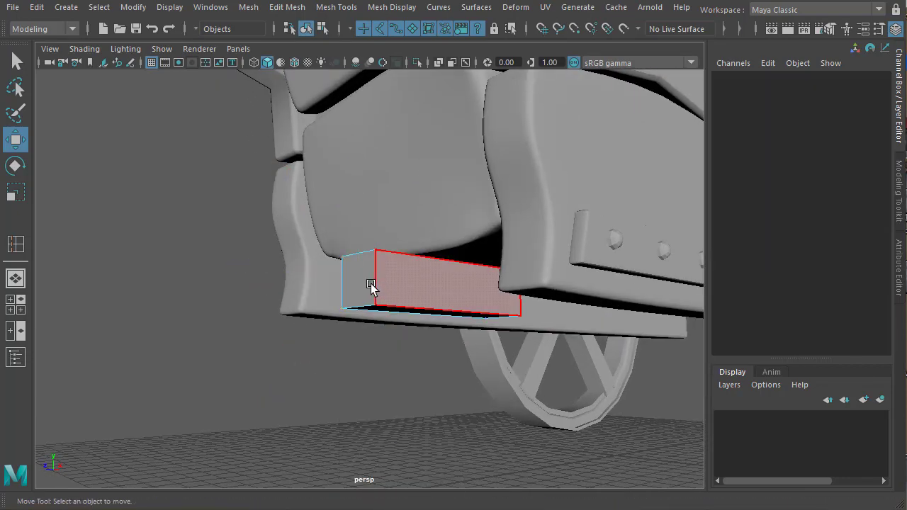
left_click(469, 310)
right_click_drag(469, 310, 432, 308, "shift")
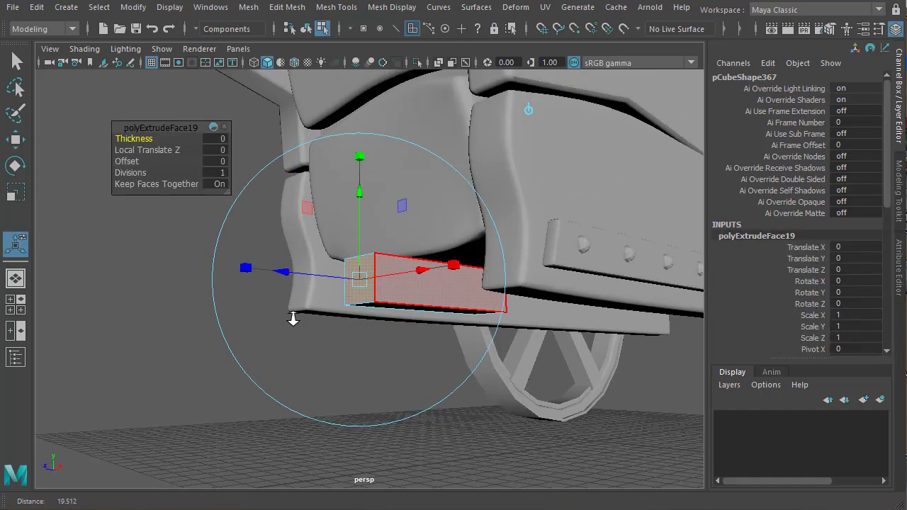
left_click_drag(294, 314, 245, 297, "alt")
key("space")
key("space")
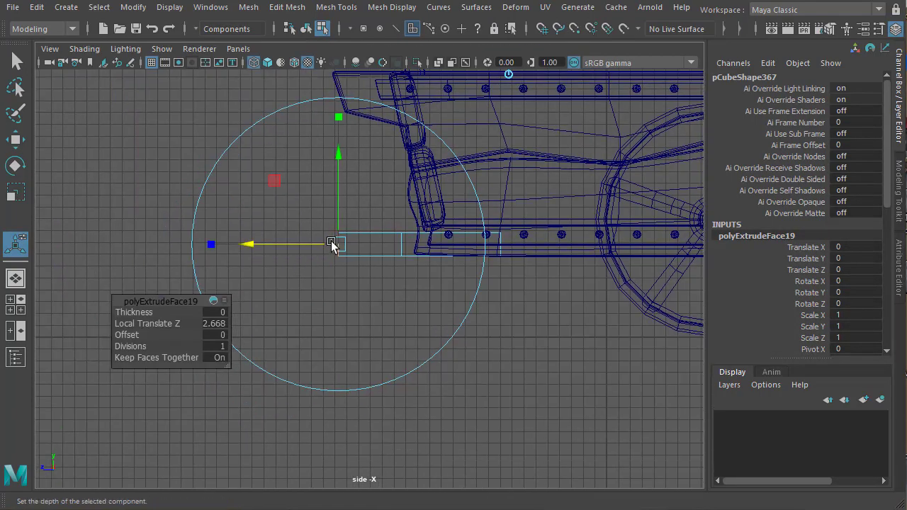
Rotate the extruded front end face in the side view until it lies nearly horizontal.
key("e")
key("r")
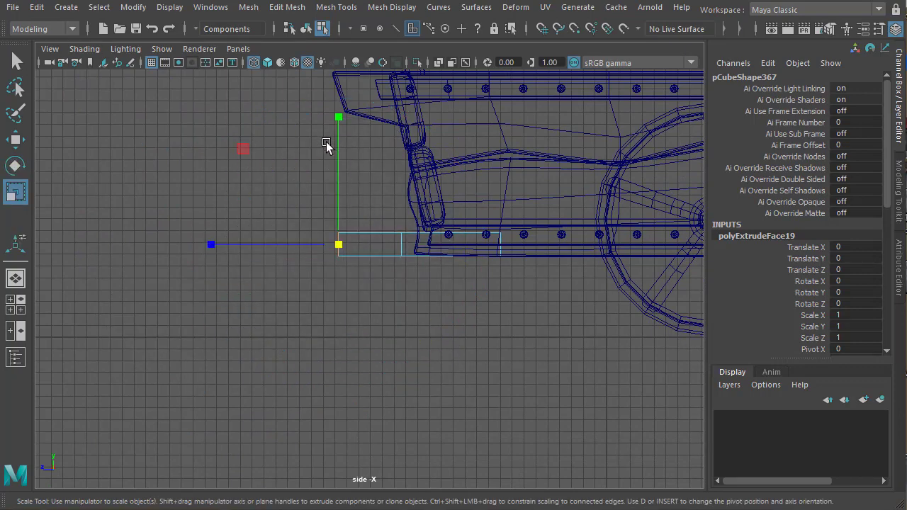
key("e")
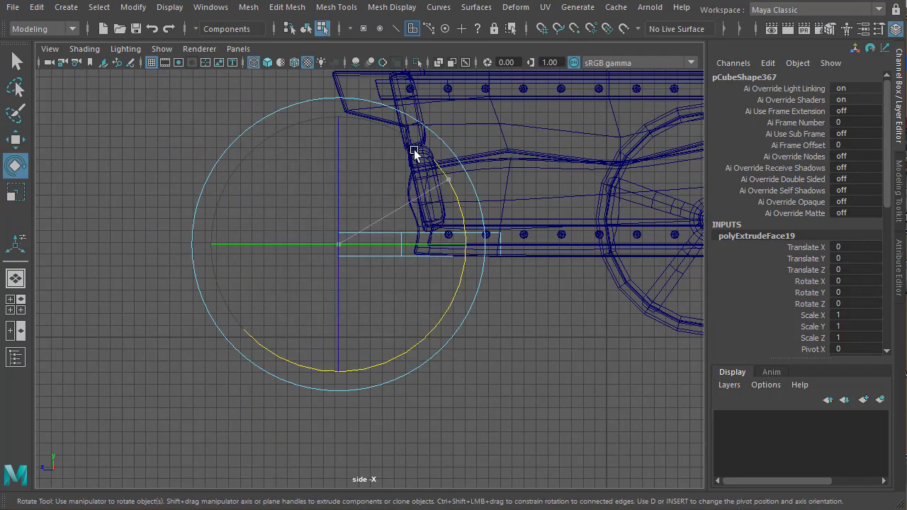
left_click_drag(414, 155, 316, 141)
key("w")
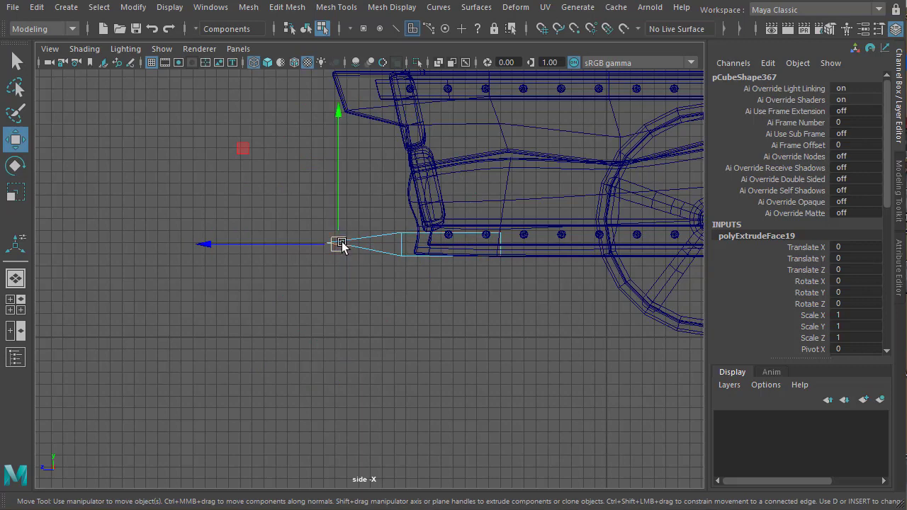
Move the bar's extruded end face forward and down to ground level in the side view, at about Y 0.060 and Z 13.836.
left_click_drag(340, 245, 271, 343)
middle_click_drag(405, 333, 339, 305, "alt")
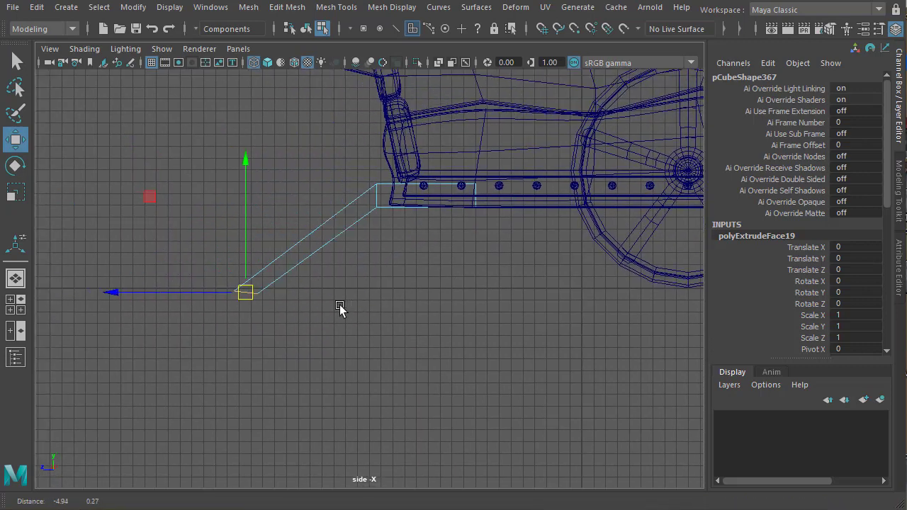
left_click_drag(258, 288, 265, 282)
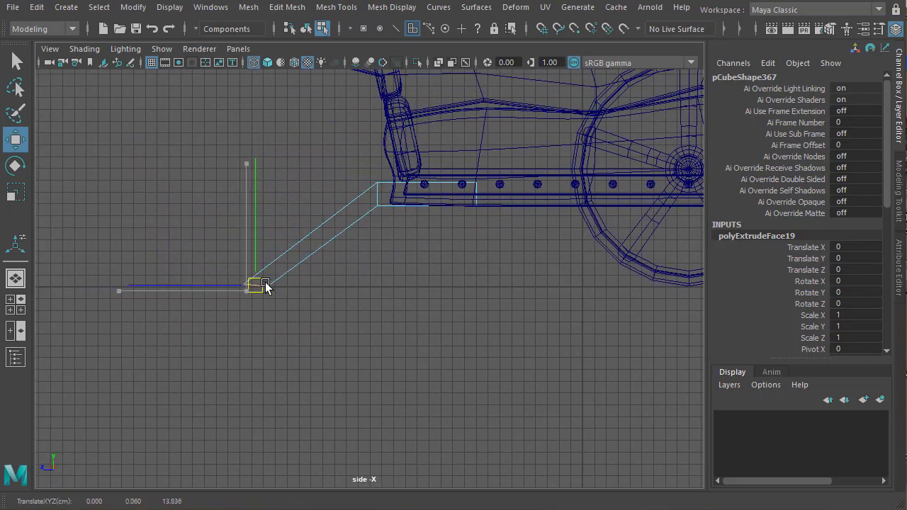
Flatten the leg's foot by grid-snapping its front and rear vertices to ground level, and move the rear ones to Z 13.000.
left_click_drag(201, 263, 258, 300)
middle_click_drag(443, 314, 627, 304, "alt")
right_click_drag(360, 273, 516, 315, "alt")
middle_click_drag(516, 315, 425, 345, "alt")
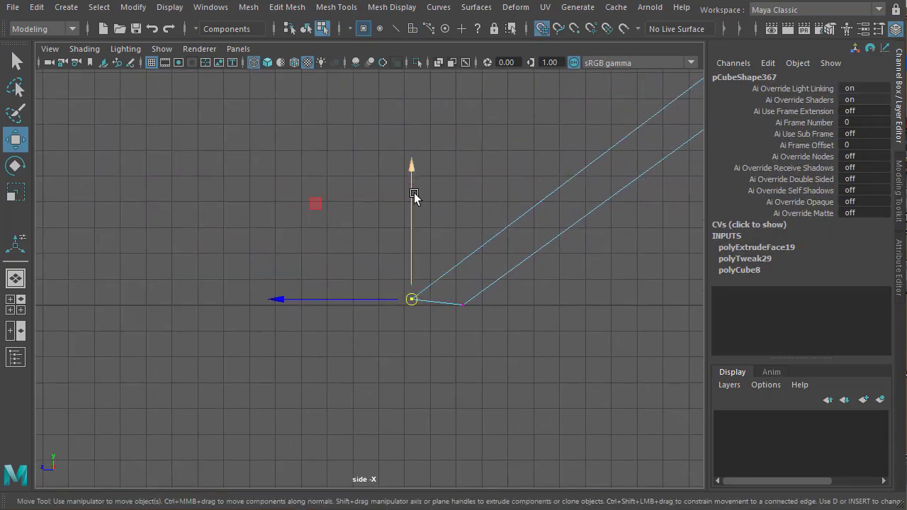
left_click_drag(414, 193, 400, 317)
left_click(461, 301)
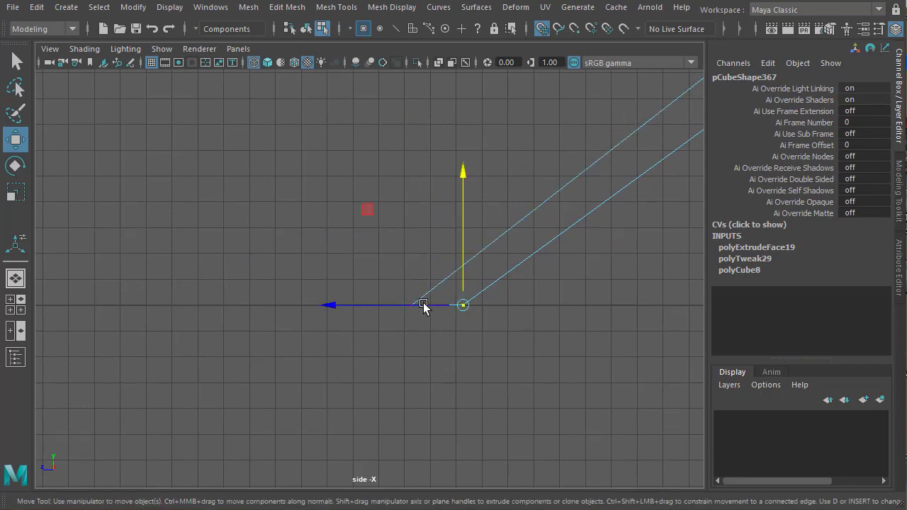
left_click_drag(464, 249, 473, 312)
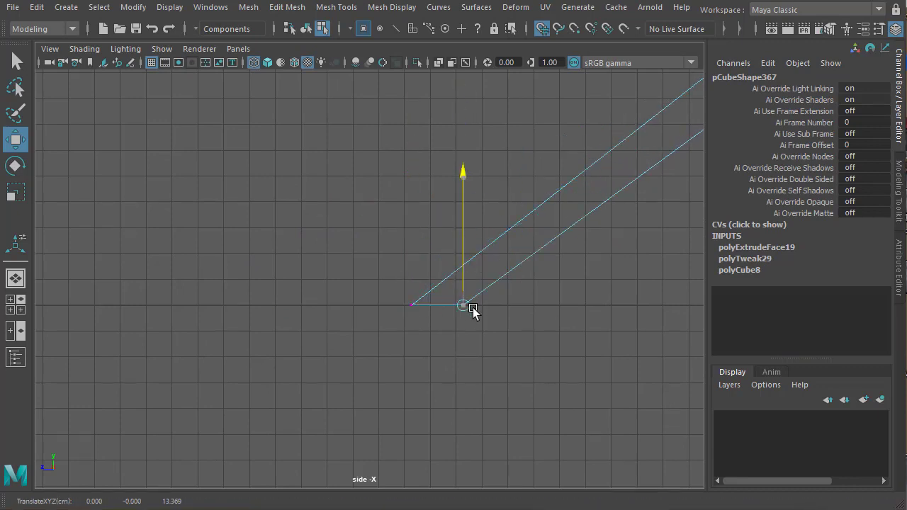
left_click_drag(418, 308, 483, 313)
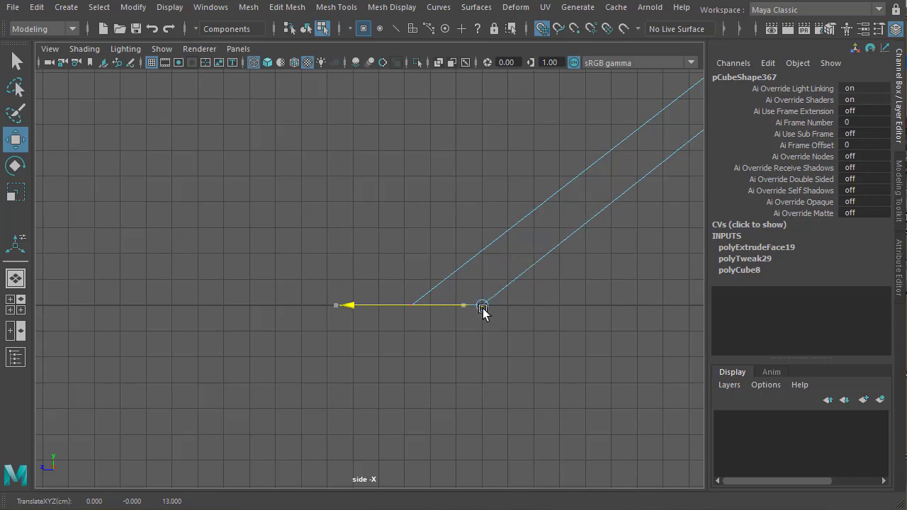
Turn off grid snapping and move the upper vertices at the bar's bend forward to Z 9.391.
middle_click_drag(654, 234, 336, 372, "alt")
scroll(446, 364, "down", 2)
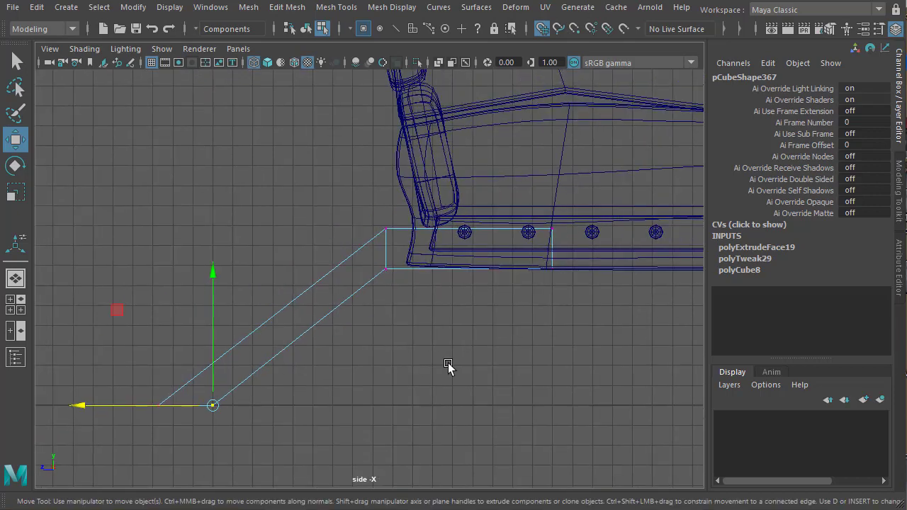
middle_click_drag(448, 364, 507, 380, "alt")
left_click_drag(420, 197, 459, 259)
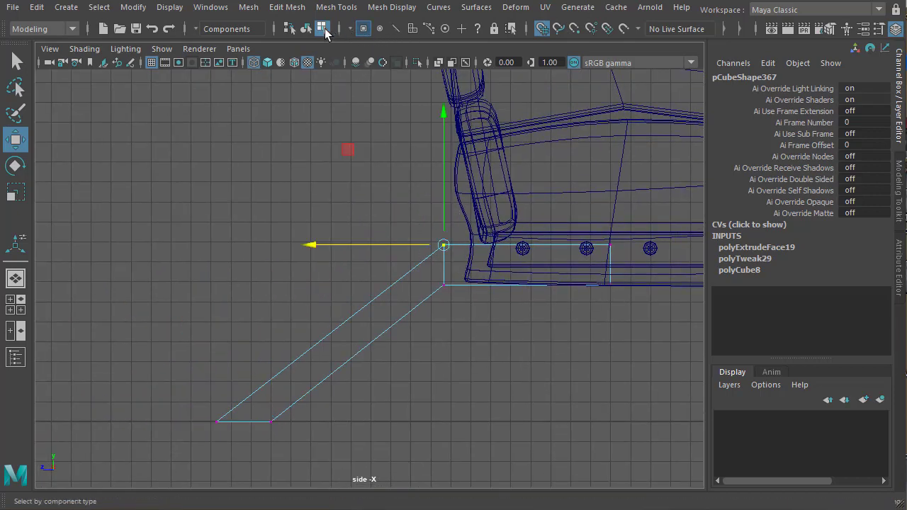
left_click(310, 28)
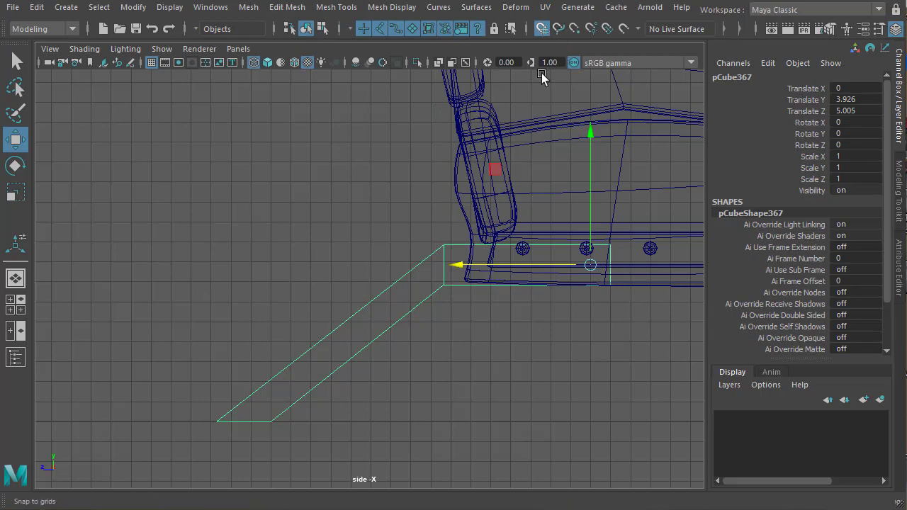
key("F9")
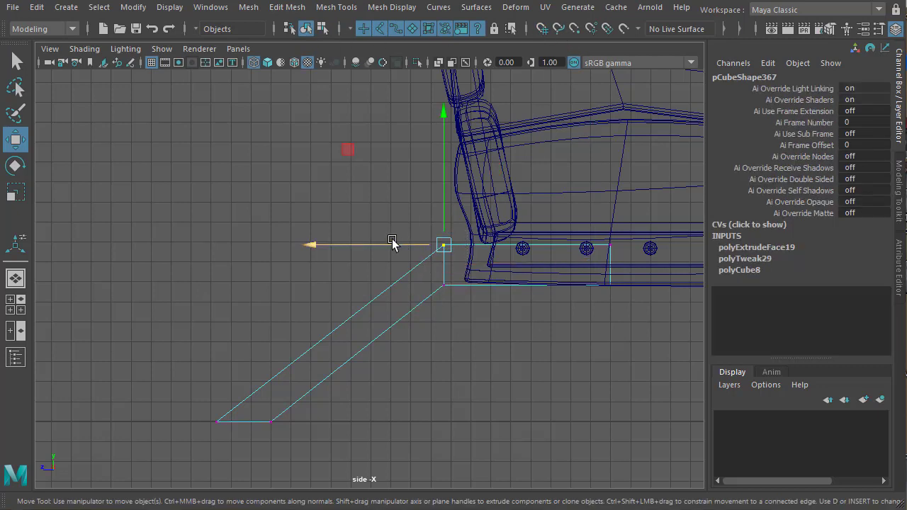
left_click_drag(392, 243, 360, 249)
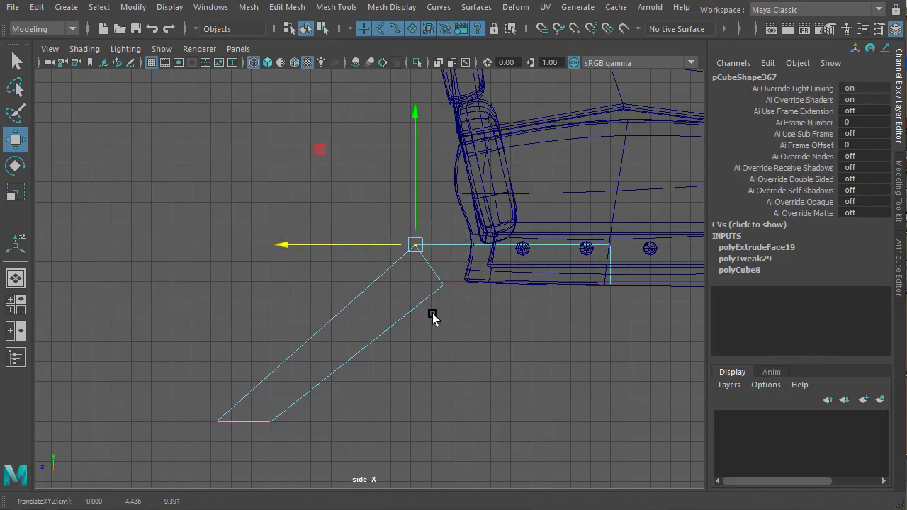
Connect the lengthwise edges of the slanted leg to add an edge loop across its middle.
middle_click_drag(433, 318, 461, 343, "alt")
key("space")
key("space")
right_click_drag(595, 199, 425, 248, "alt")
left_click_drag(426, 248, 432, 274, "alt")
right_click_drag(432, 274, 475, 226, "alt")
middle_click_drag(475, 225, 535, 171, "alt")
right_click_drag(535, 171, 550, 273, "alt")
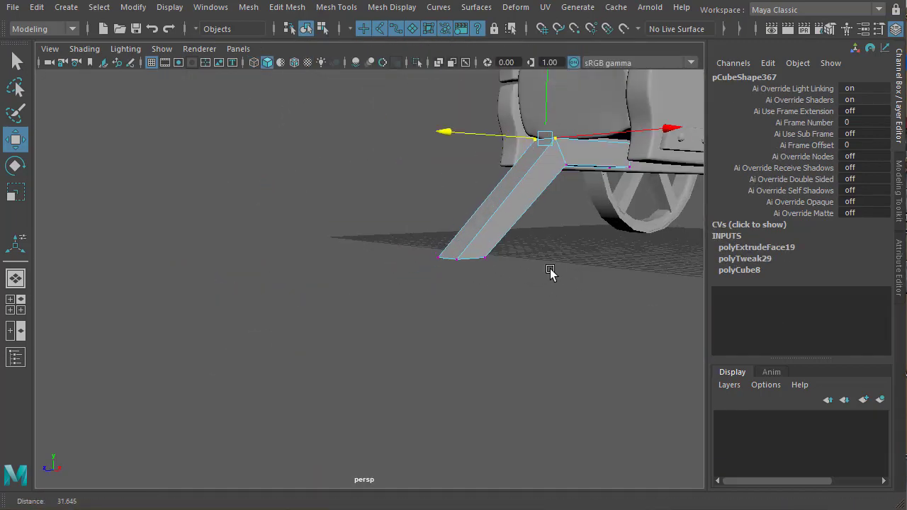
left_click_drag(551, 273, 411, 324, "alt")
middle_click_drag(460, 324, 436, 417, "alt")
left_click_drag(436, 417, 450, 391, "alt")
right_click_drag(496, 330, 546, 310)
right_click_drag(495, 329, 485, 296)
left_click_drag(450, 322, 508, 387)
right_click_drag(510, 337, 498, 509, "shift")
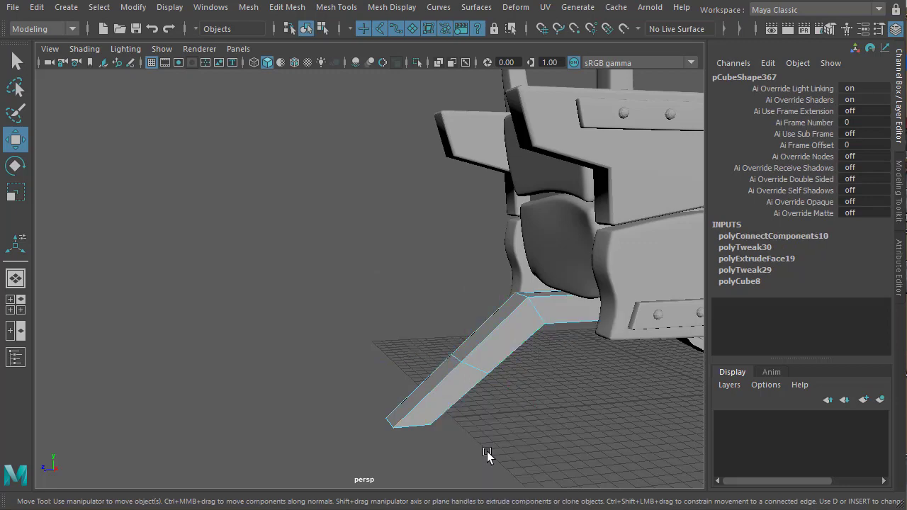
Move the leg's middle edge loop outward to form a knee, and place its upper vertices at Y 3.411 and Z 13.046.
middle_click_drag(480, 360, 438, 332, "alt")
double_click(431, 333)
left_click_drag(479, 360, 407, 341, "alt")
key("space")
key("space")
left_click_drag(380, 343, 330, 310)
right_click_drag(423, 338, 403, 349, "alt")
middle_click_drag(403, 350, 398, 415, "alt")
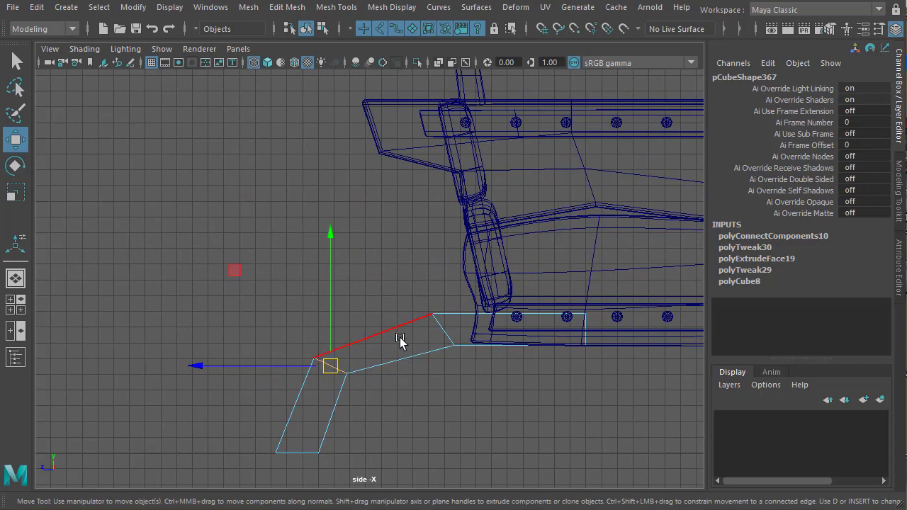
right_click_drag(401, 341, 285, 343)
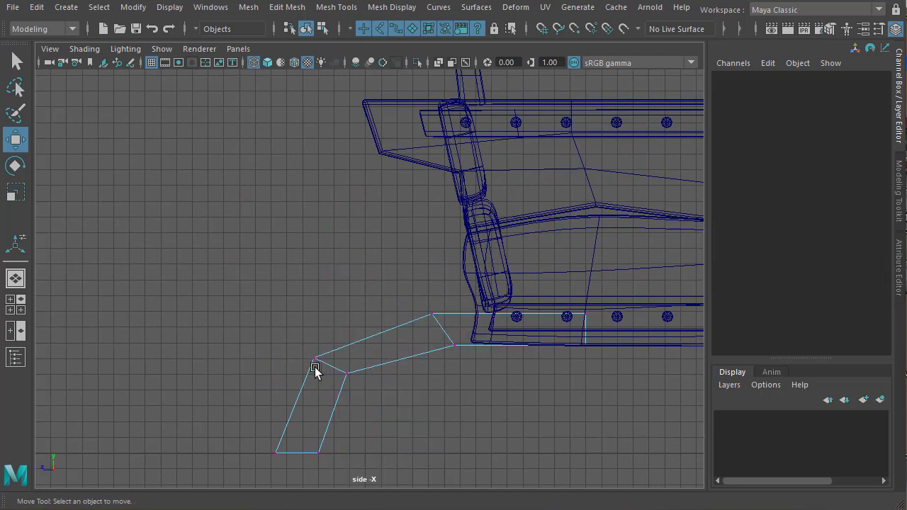
left_click_drag(322, 367, 322, 365)
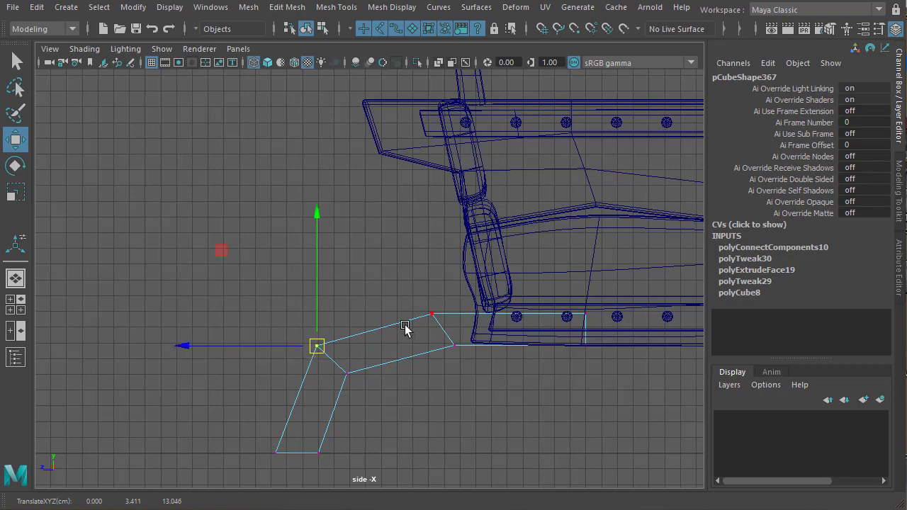
Connect the lengthwise edges between the knee and the upper bend to add an edge loop across that section.
right_click_drag(406, 323, 394, 410)
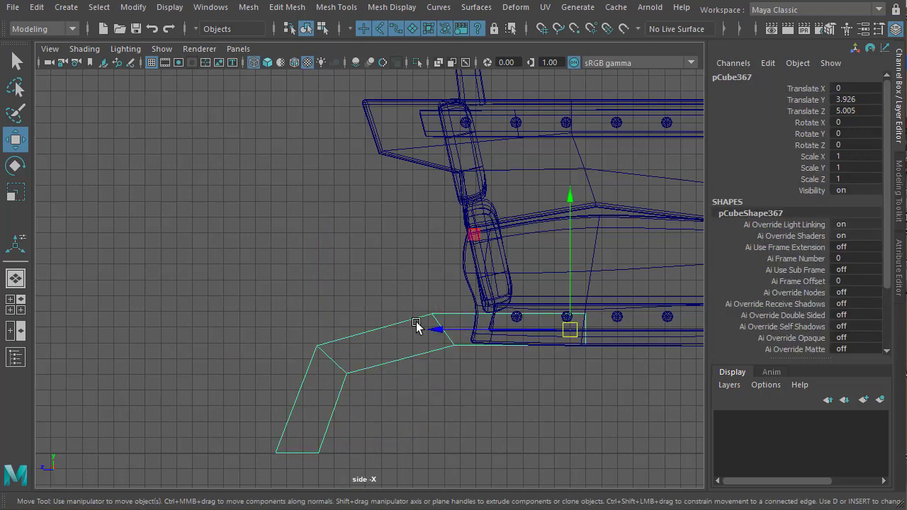
right_click_drag(417, 324, 413, 300)
left_click_drag(365, 320, 396, 377)
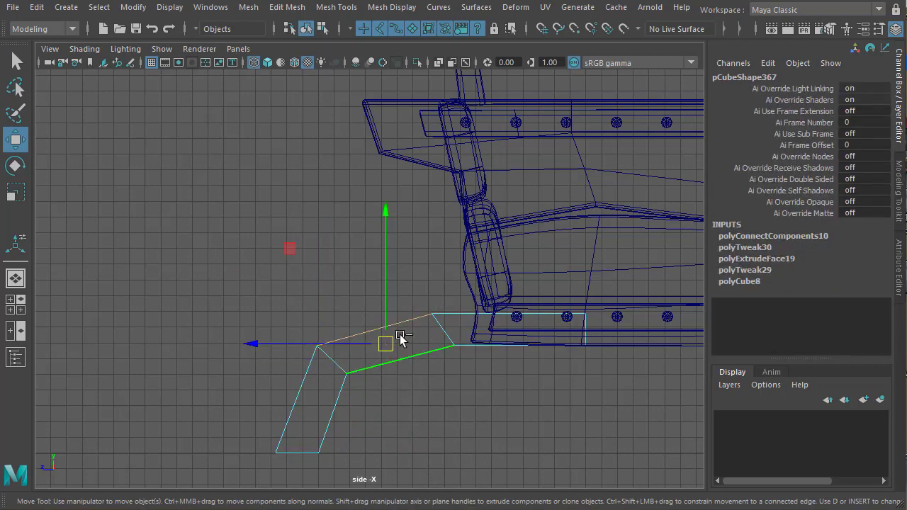
right_click_drag(400, 339, 401, 324, "shift")
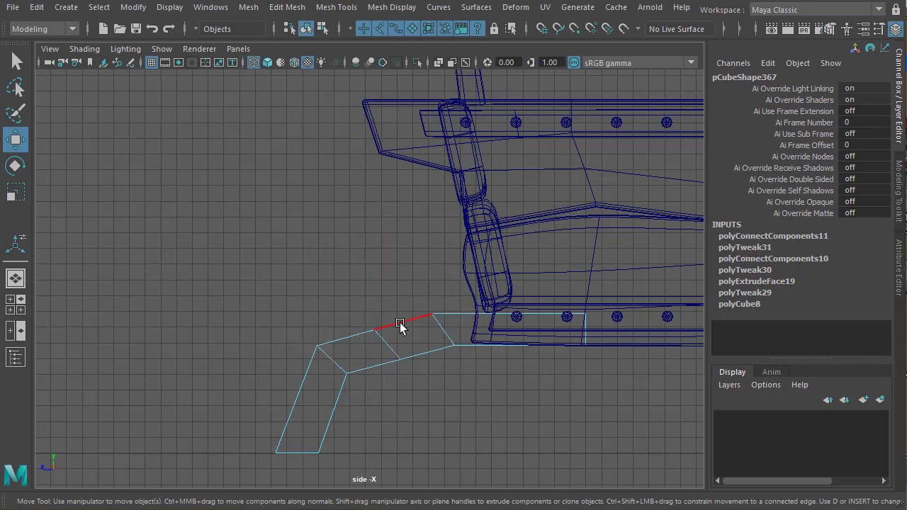
Rotate the edge loop between the knee and upper bend to follow the curve, and move it slightly up and outward.
key("e")
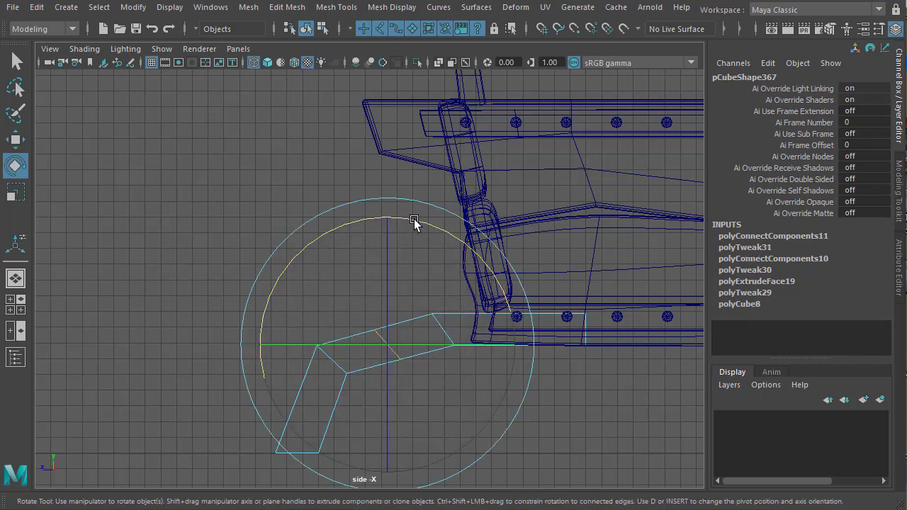
left_click_drag(416, 222, 439, 244)
key("w")
left_click_drag(387, 345, 378, 340)
Move the upper bend vertices to Y 4.763 and Z 8.760, and raise the bar's rear upper vertices to Y 4.786.
right_click_drag(388, 316, 384, 315)
left_click_drag(426, 280, 464, 308)
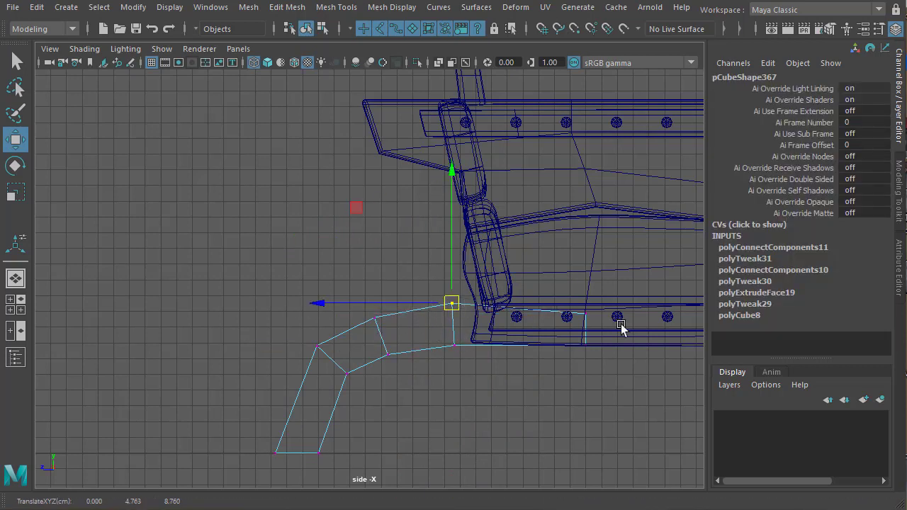
left_click(586, 313)
left_click_drag(588, 314, 589, 304)
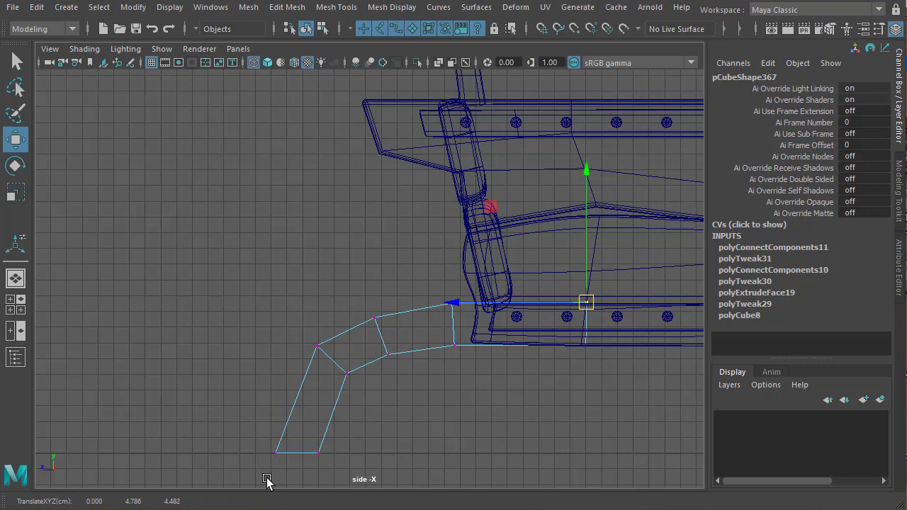
Adjust the outer knee vertices slightly forward and down to about Y 3.299 and Z 13.181.
left_click(307, 337)
left_click(318, 346)
left_click_drag(318, 347, 312, 351)
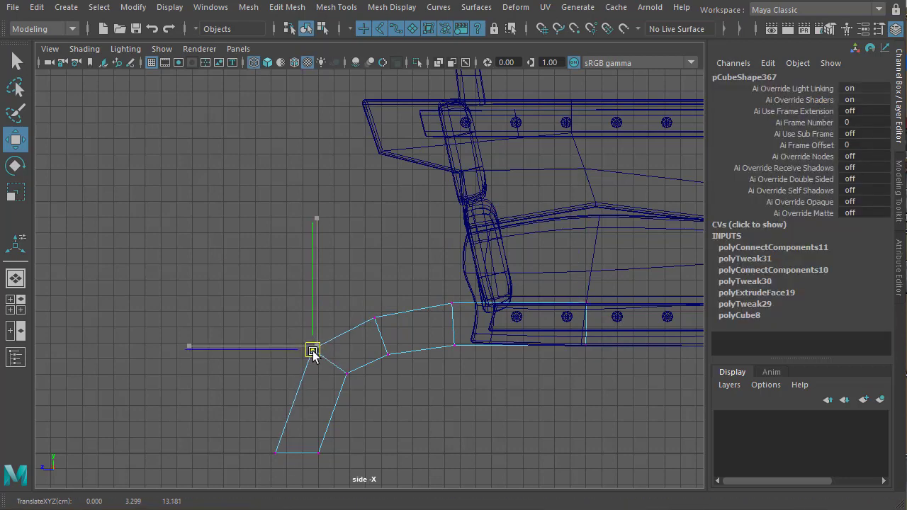
Connect the lengthwise edges below the knee and move the new edge loop forward to Z 13.442.
right_click_drag(385, 332, 375, 418)
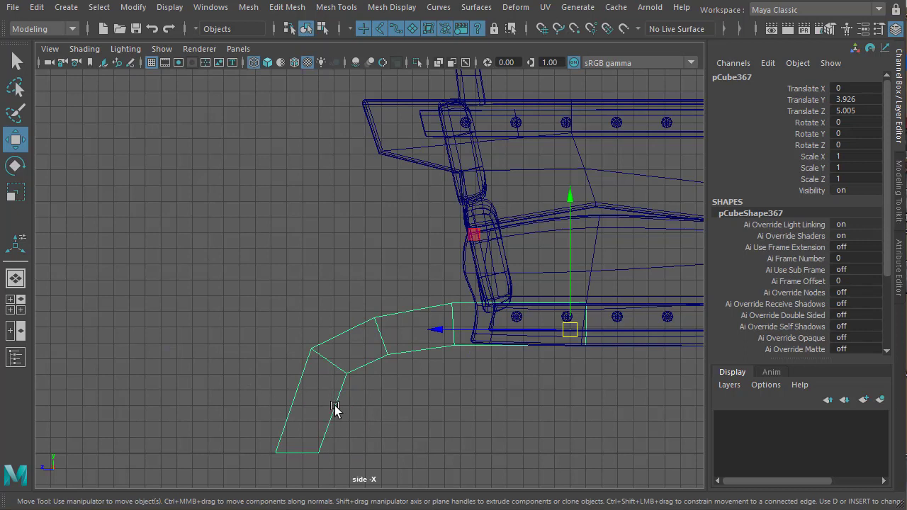
right_click_drag(336, 328, 338, 297)
left_click_drag(283, 383, 345, 410)
right_click_drag(334, 387, 325, 509, "shift")
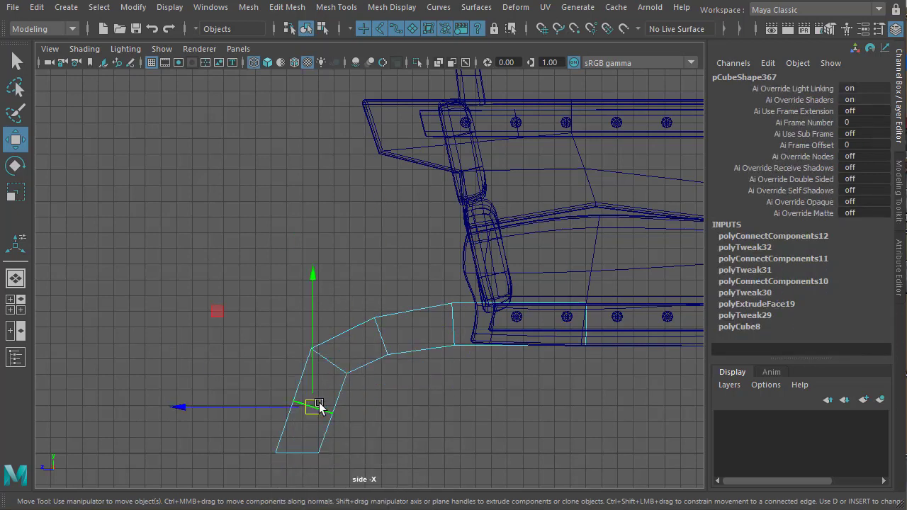
left_click_drag(302, 408, 284, 407)
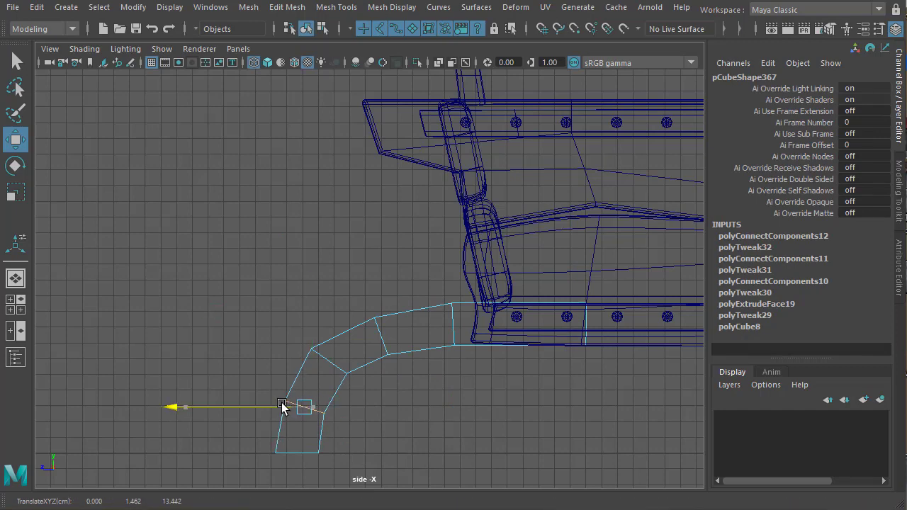
Insert an edge loop just above the foot and position it at Y 0.434 and Z 13.656.
right_click_drag(333, 391, 258, 394)
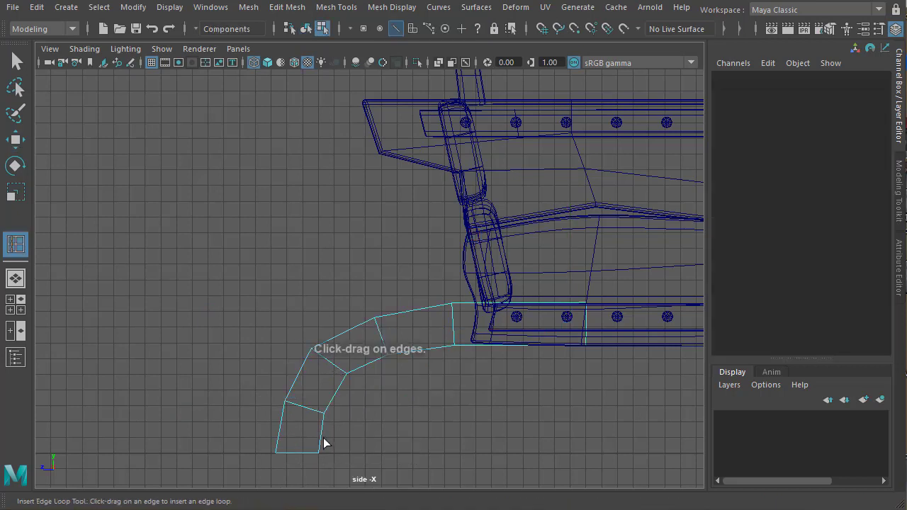
left_click_drag(321, 438, 317, 440)
key("w")
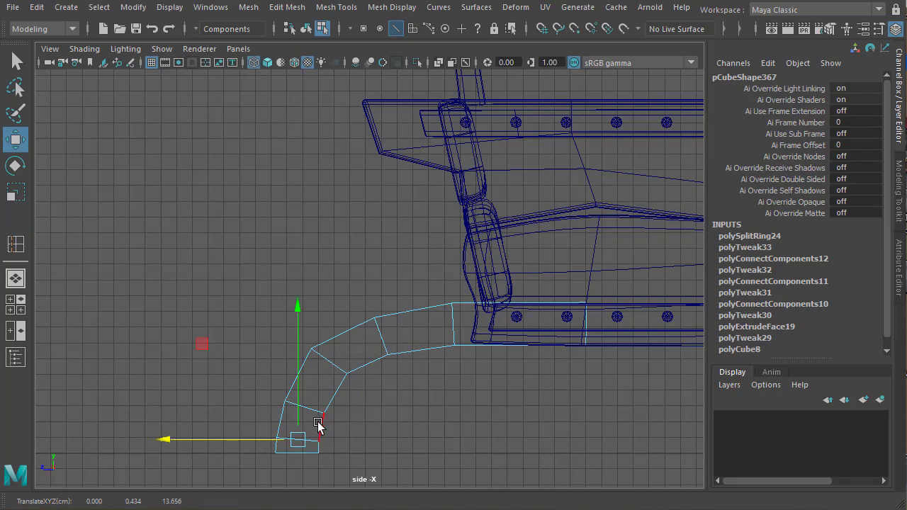
right_click_drag(320, 330, 318, 290)
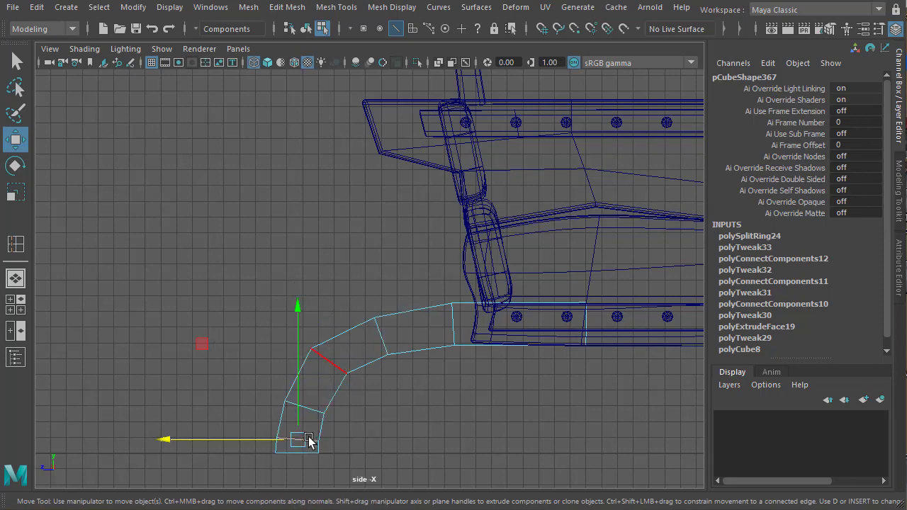
left_click_drag(310, 444, 311, 444)
left_click(330, 443)
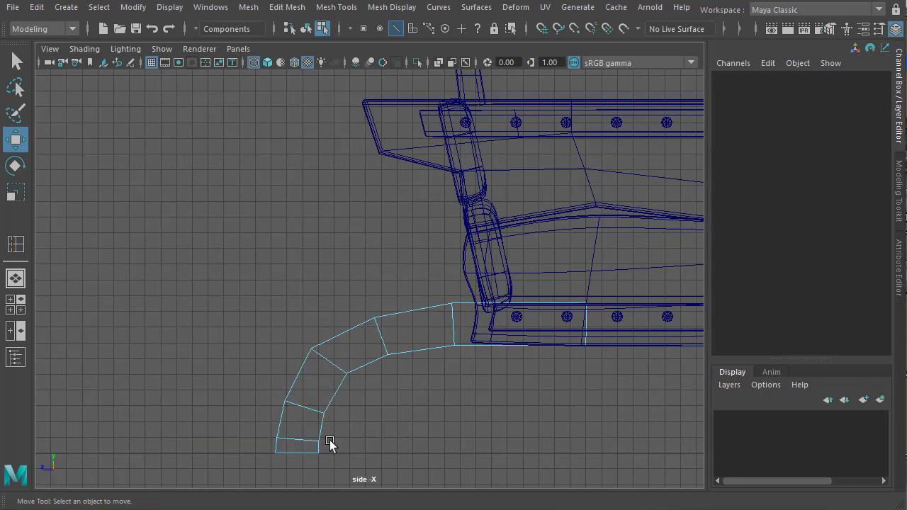
left_click(313, 442)
left_click_drag(314, 442, 311, 443)
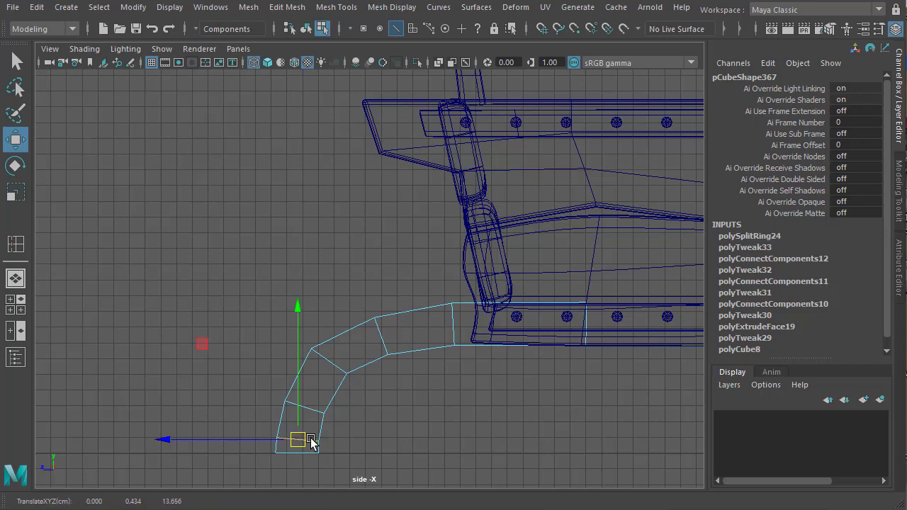
Slide the foot's edge loop up the leg with the Slide Edge tool, and adjust it to Z 13.605.
right_click_drag(388, 388, 392, 500, "shift")
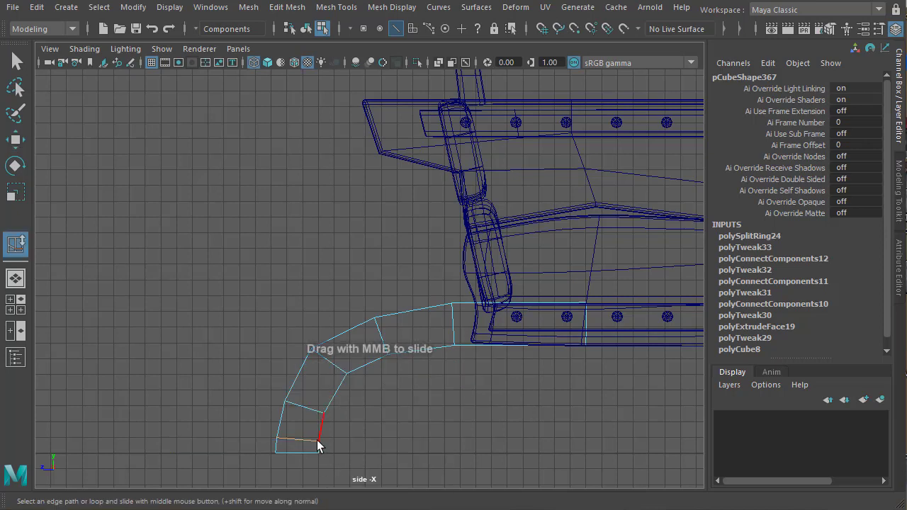
middle_click_drag(331, 438, 338, 436)
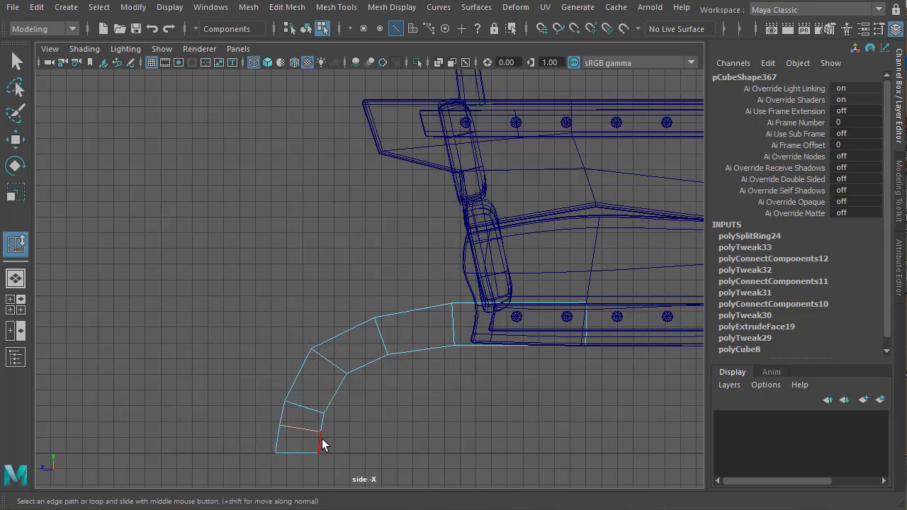
key("w")
left_click_drag(252, 429, 265, 430)
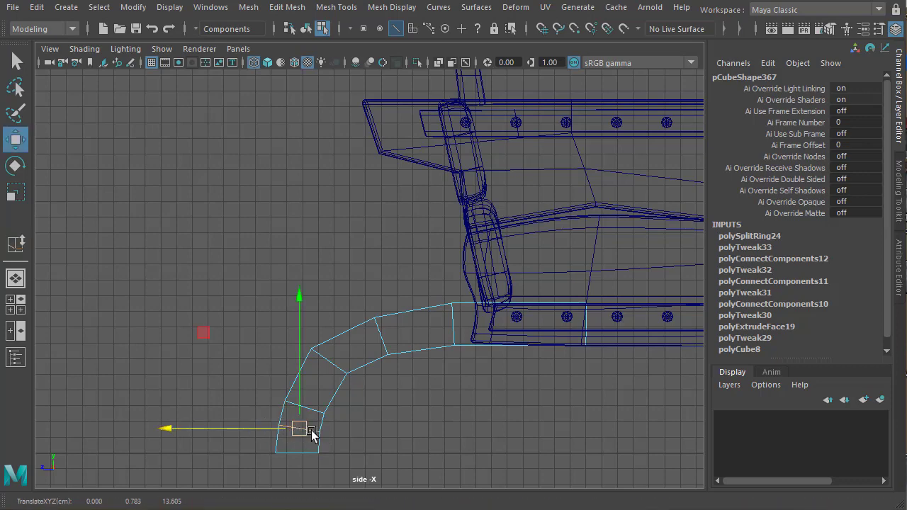
Extrude the ring of faces around the leg's foot outward with a Local Translate Z of 0.41.
right_click_drag(313, 433, 276, 455)
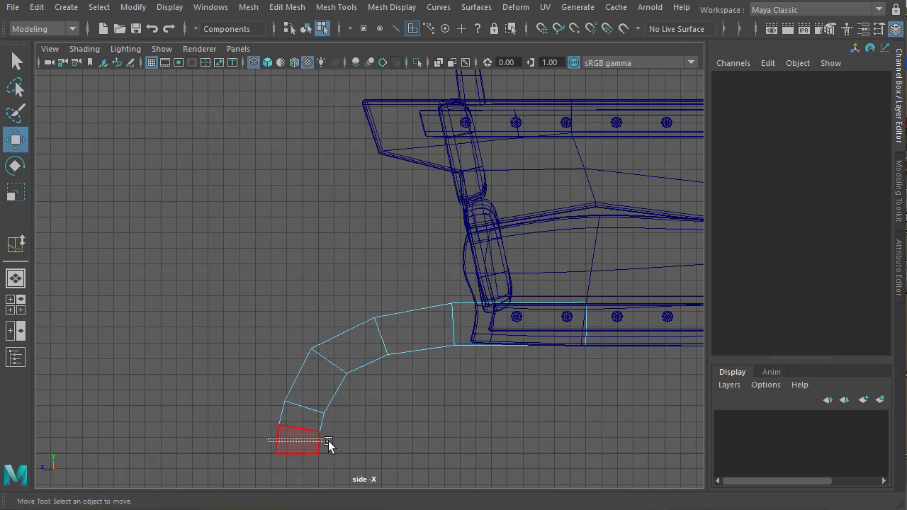
left_click_drag(328, 441, 329, 441)
right_click_drag(353, 401, 353, 446, "shift")
key("space")
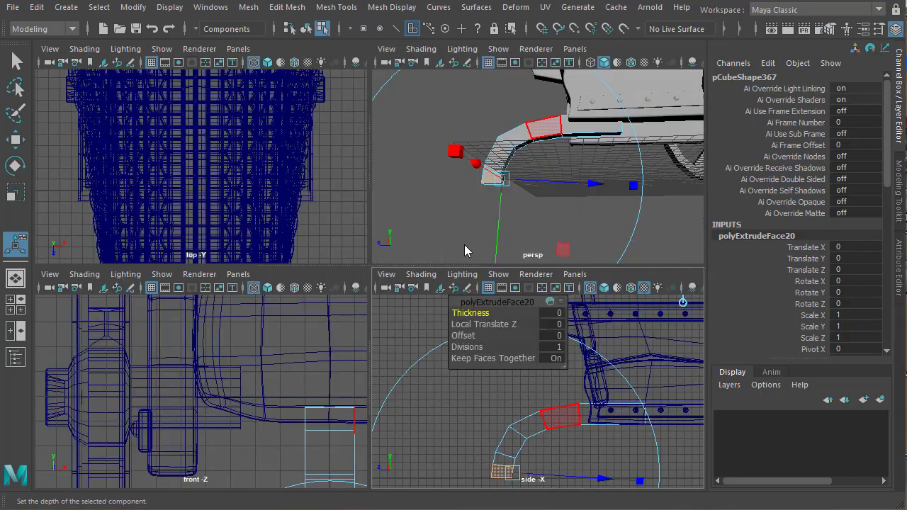
key("space")
left_click_drag(249, 371, 309, 263, "alt")
Check the leg and its thickened foot in smooth preview from several sides, and return to the unsmoothed display.
right_click_drag(318, 222, 291, 310)
left_click_drag(291, 310, 347, 310, "alt")
key("3")
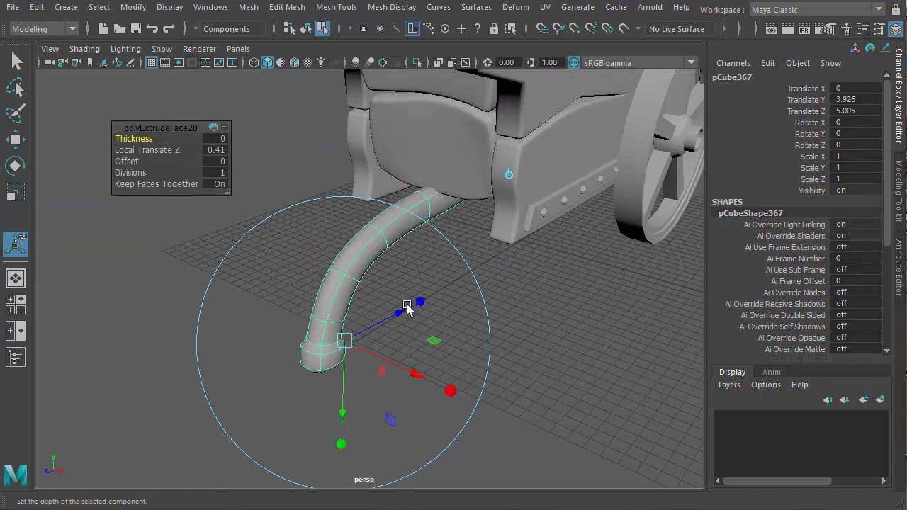
key("t")
left_click_drag(490, 339, 418, 347, "alt")
left_click(510, 385)
left_click_drag(373, 417, 460, 287, "alt")
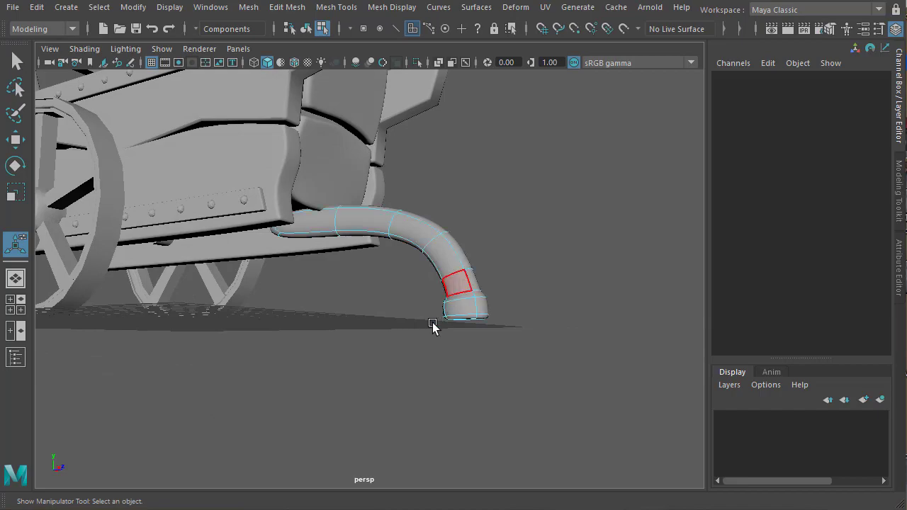
left_click_drag(433, 324, 322, 358, "alt")
key("1")
left_click_drag(268, 324, 425, 283, "alt")
right_click_drag(425, 283, 436, 337, "alt")
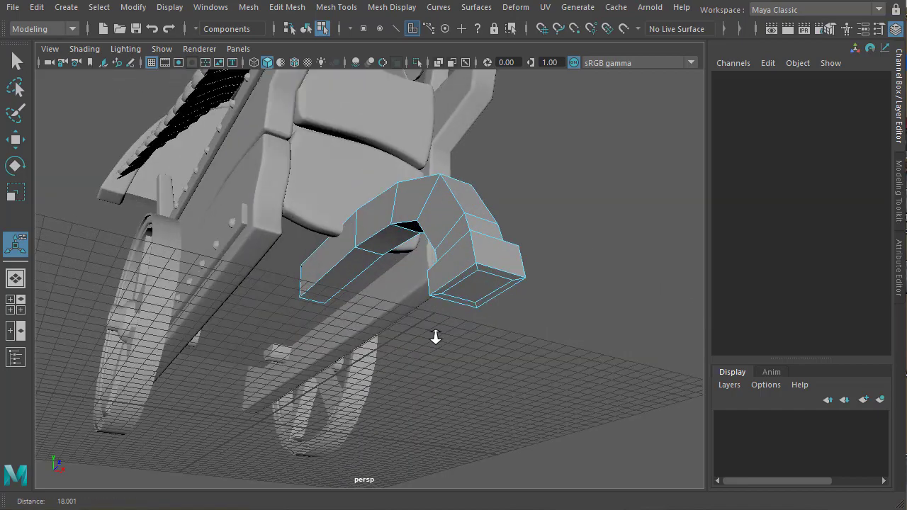
Extrude the end face of the leg beneath the cart and pull it slightly backward along Z.
left_click_drag(319, 333, 450, 342, "alt")
left_click_drag(273, 329, 387, 434, "alt")
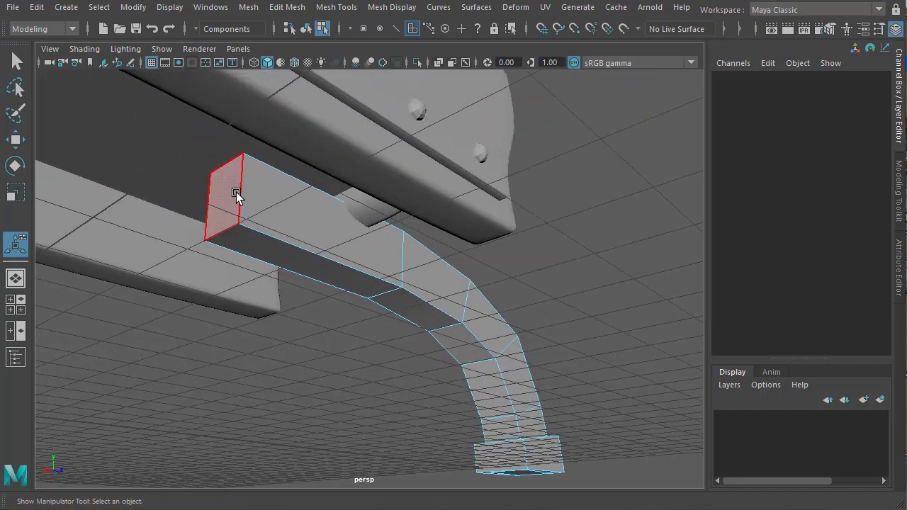
right_click_drag(236, 194, 229, 243)
left_click(281, 206)
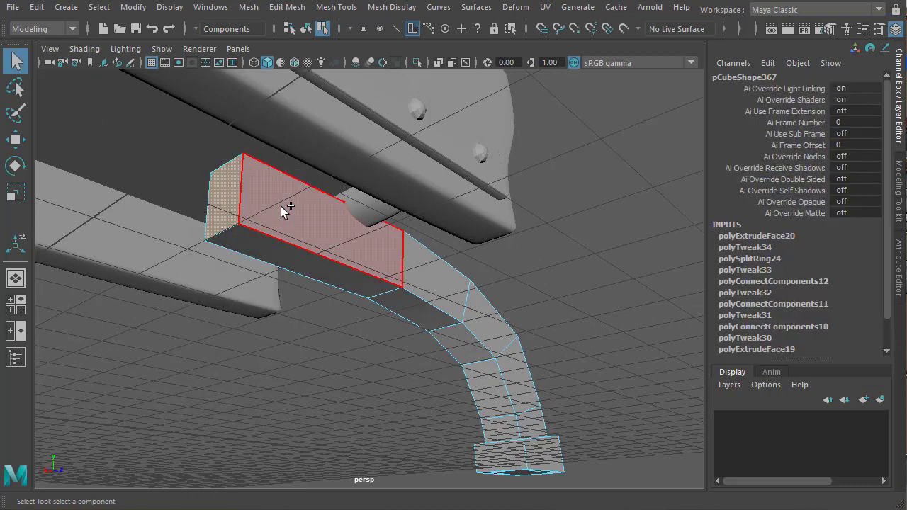
right_click_drag(281, 213, 195, 205, "shift")
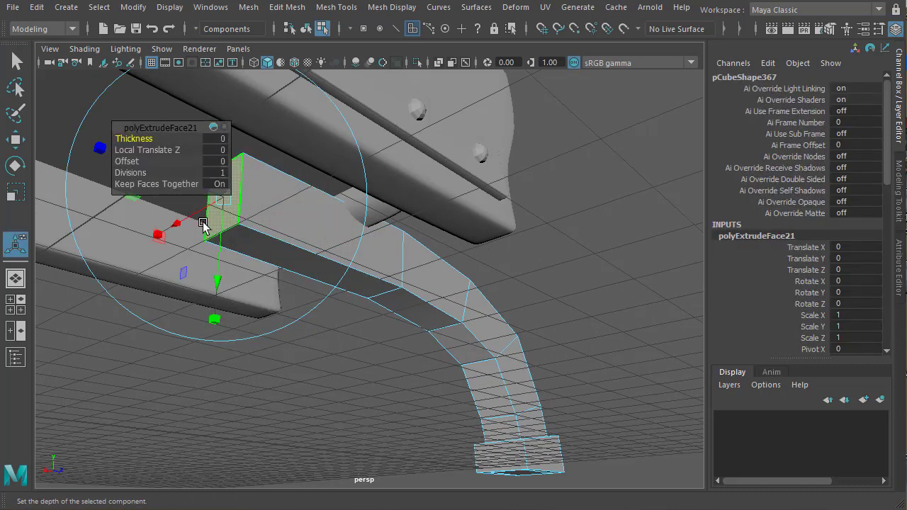
key("w")
left_click_drag(277, 213, 268, 215)
right_click_drag(213, 248, 189, 260, "alt")
left_click_drag(189, 260, 329, 309, "alt")
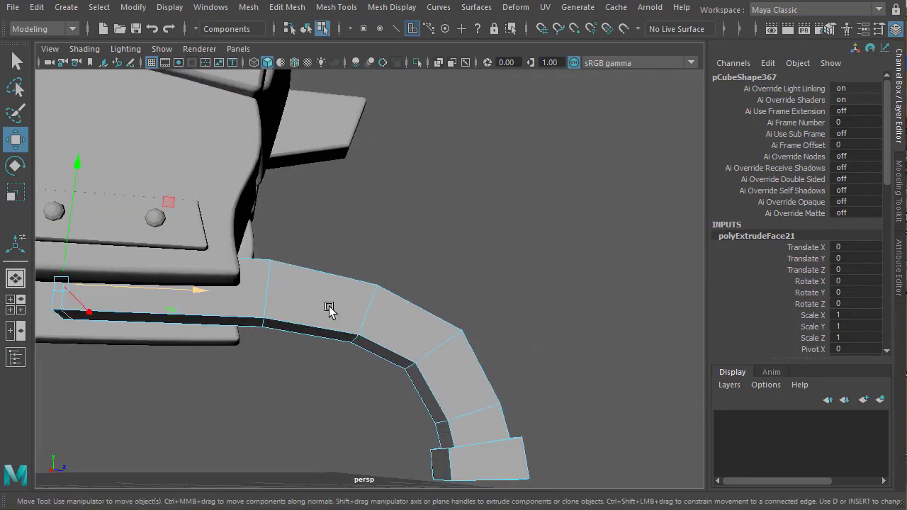
Bevel the lengthwise edge loops of the leg and the outer edges of its foot with Fraction 1 and 2 segments.
right_click_drag(330, 310, 338, 263)
left_click(333, 273)
double_click(330, 273)
left_click_drag(266, 375, 476, 383, "alt")
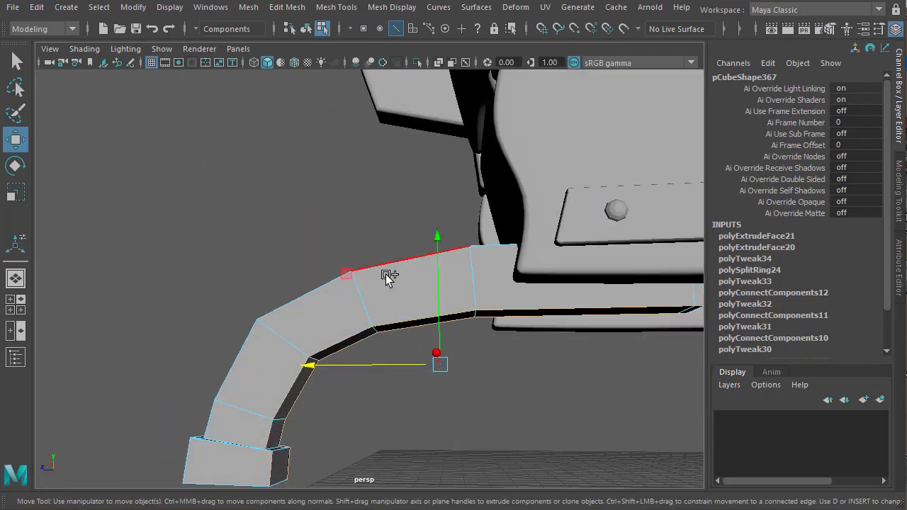
scroll(395, 305, "down", 5)
left_click_drag(395, 305, 523, 306, "alt")
scroll(441, 326, "up", 2)
scroll(441, 326, "up", 3)
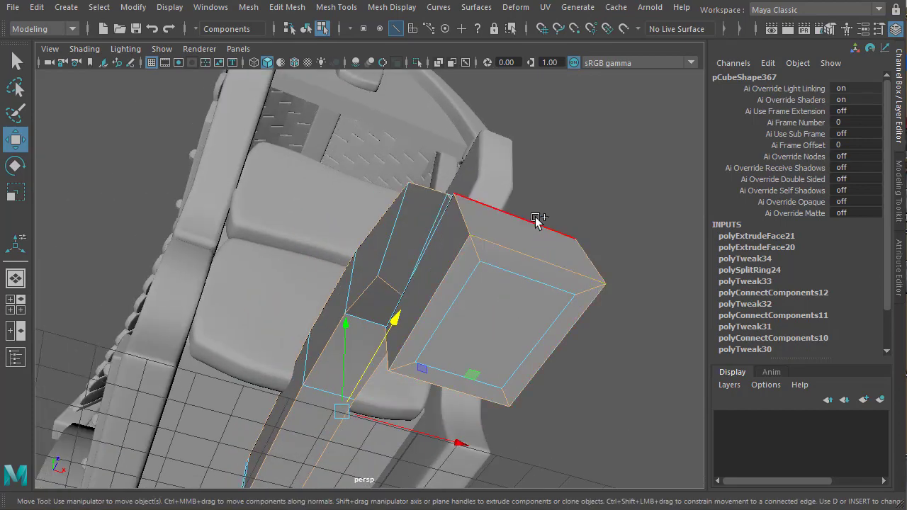
scroll(316, 263, "down", 3)
left_click_drag(316, 264, 407, 276, "alt")
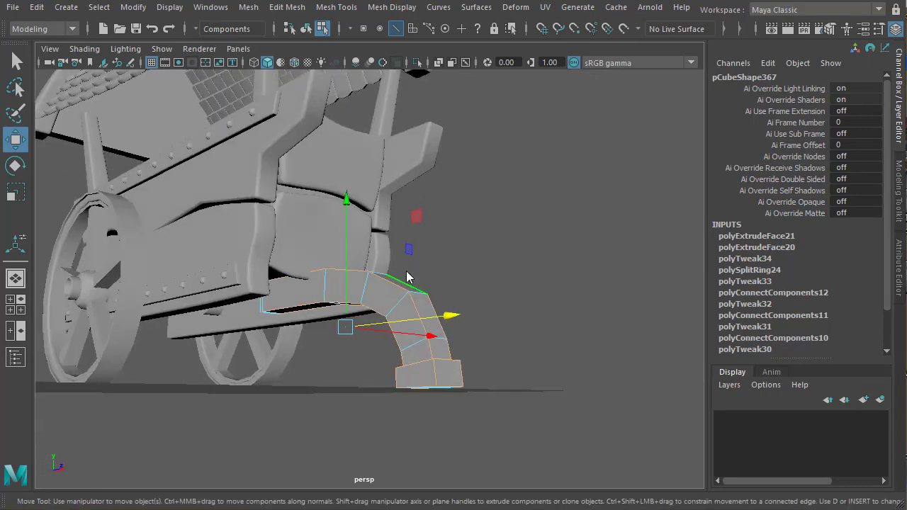
right_click_drag(406, 271, 482, 272, "shift")
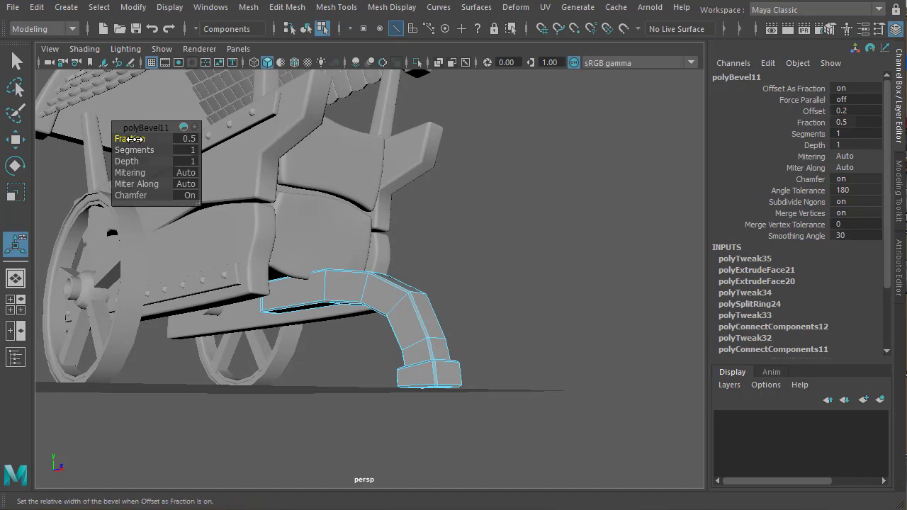
left_click_drag(132, 140, 140, 141)
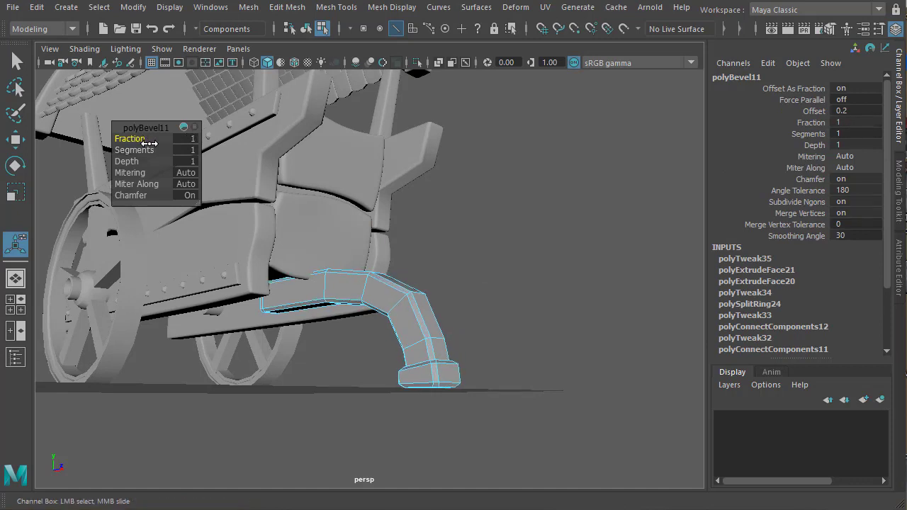
left_click_drag(132, 150, 137, 151)
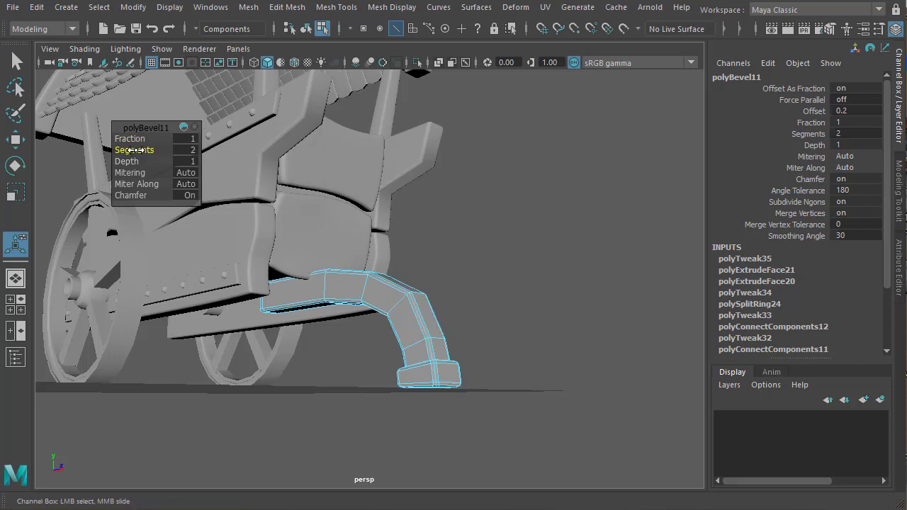
Switch the leg to object mode with smooth preview on, and check its shape against the cart.
left_click_drag(524, 254, 482, 281, "alt")
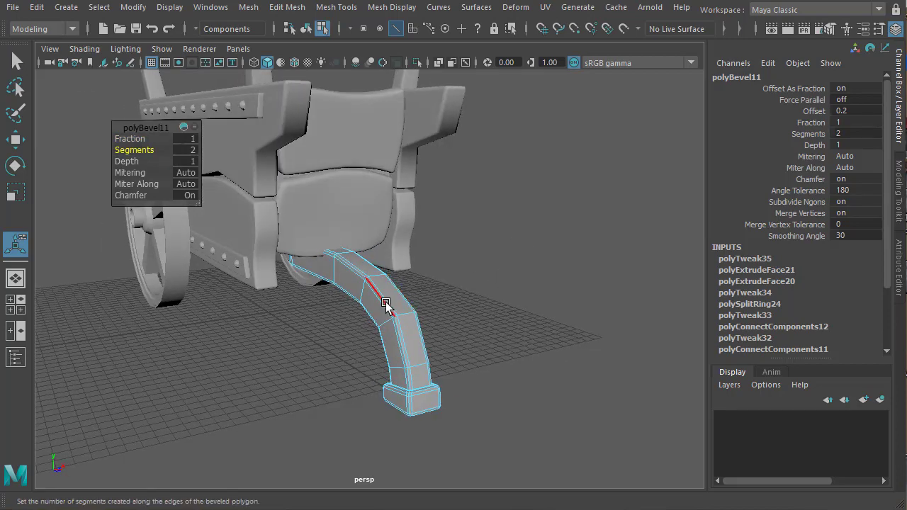
right_click_drag(386, 303, 359, 390)
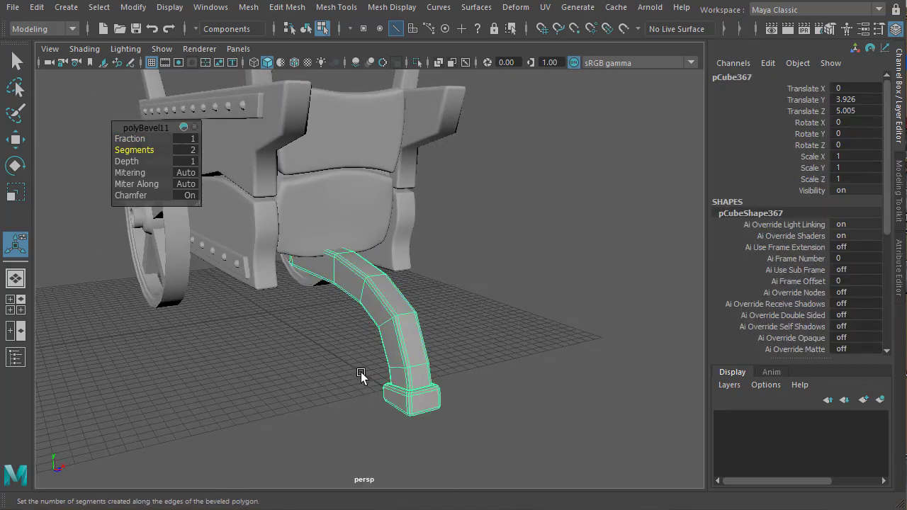
key("3")
left_click(504, 285)
left_click_drag(409, 343, 393, 358, "alt")
scroll(455, 263, "up", 4)
scroll(572, 420, "up", 2)
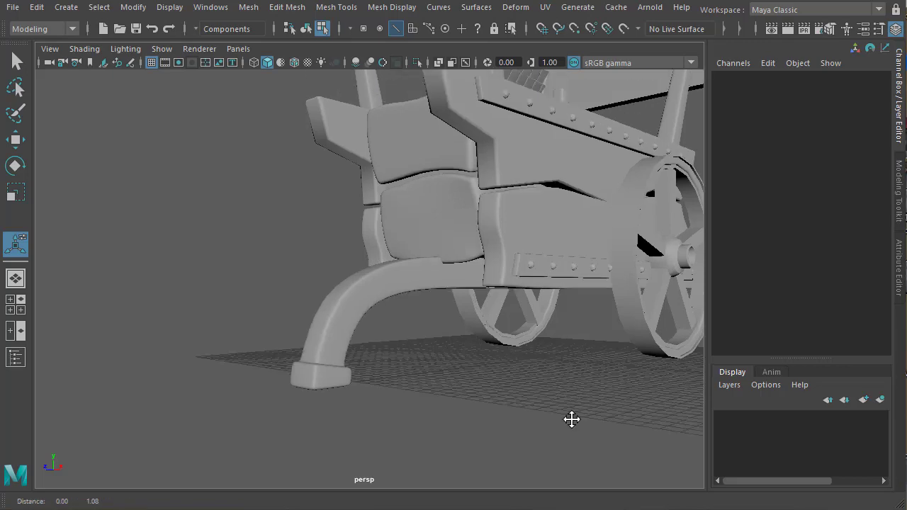
scroll(572, 419, "down", 6)
scroll(402, 351, "up", 2)
left_click_drag(331, 395, 599, 361, "alt")
Duplicate the support leg and place the copy at X -2.177 beneath one side of the cart.
key("w")
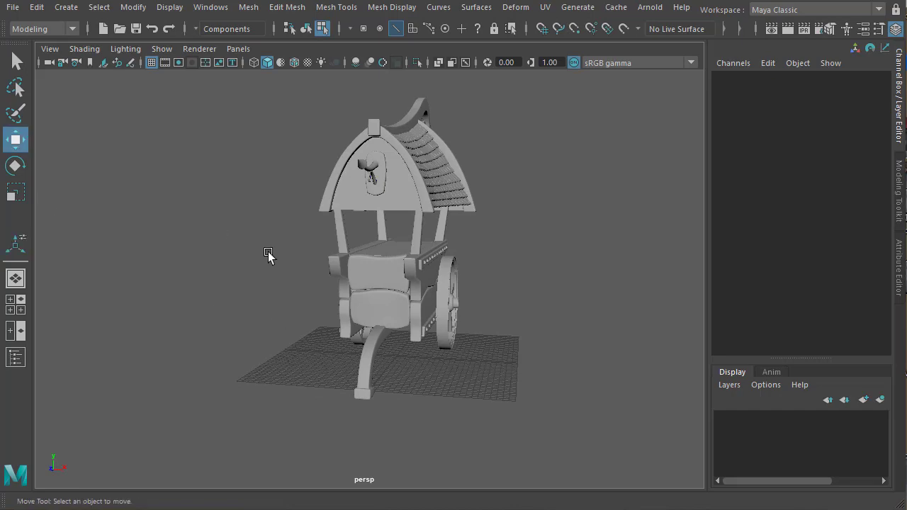
scroll(422, 394, "up", 3)
right_click(381, 330)
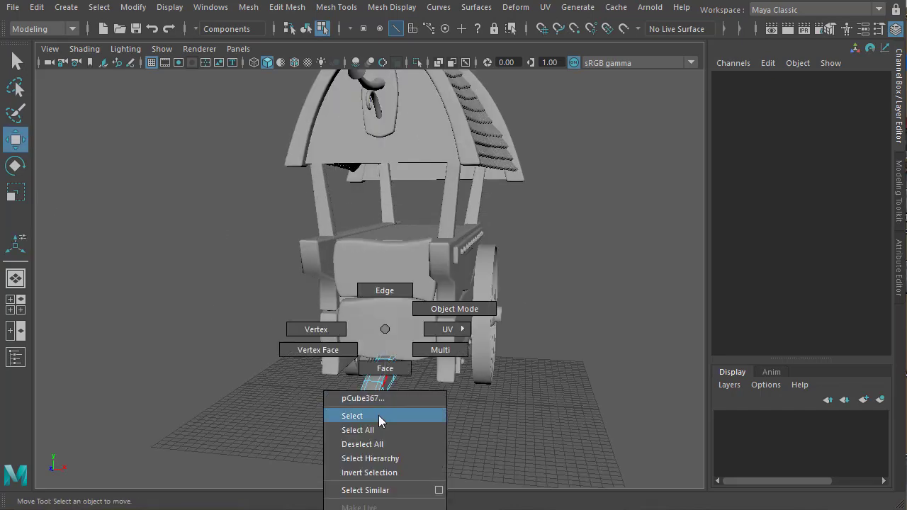
left_click(351, 415)
left_click_drag(456, 425, 540, 341, "alt")
left_click_drag(458, 352, 518, 401, "alt")
key("ctrl+d")
key("space")
key("space")
right_click_drag(502, 367, 400, 312, "alt")
middle_click_drag(400, 312, 332, 282, "alt")
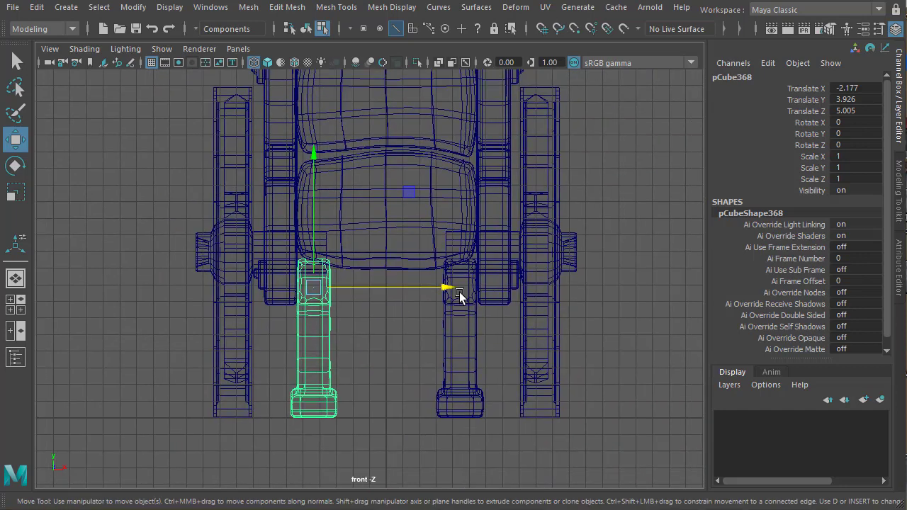
Move the original leg to X 2.243 beneath the opposite side of the cart.
left_click(457, 290)
right_click_drag(467, 316, 449, 404)
left_click_drag(530, 285, 531, 288)
key("space")
key("space")
right_click_drag(571, 189, 393, 280, "alt")
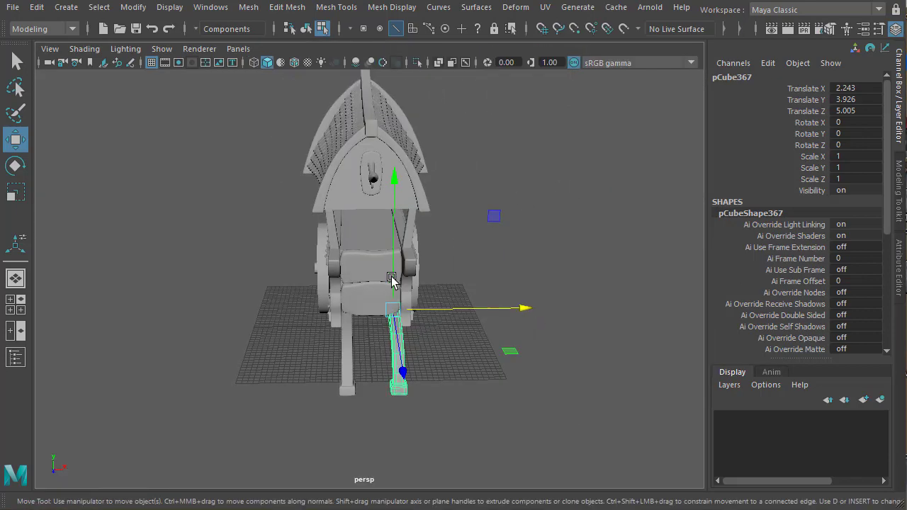
Clear the selection and examine the whole cart with both support legs from several angles.
left_click_drag(393, 280, 253, 272, "alt")
left_click(317, 316)
right_click_drag(340, 343, 413, 329, "alt")
left_click_drag(413, 330, 354, 360, "alt")
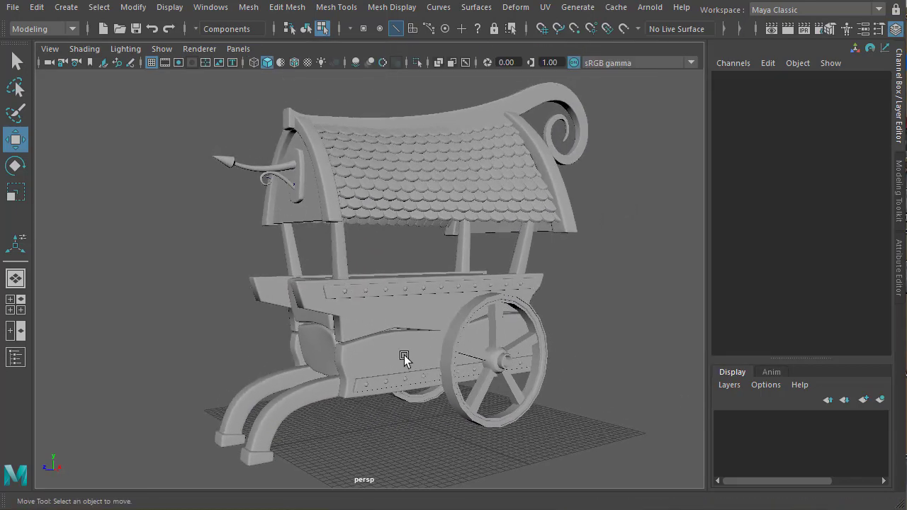
right_click_drag(405, 359, 368, 340, "alt")
middle_click_drag(375, 338, 362, 355, "alt")
left_click_drag(305, 391, 290, 401, "alt")
right_click_drag(344, 388, 384, 372, "alt")
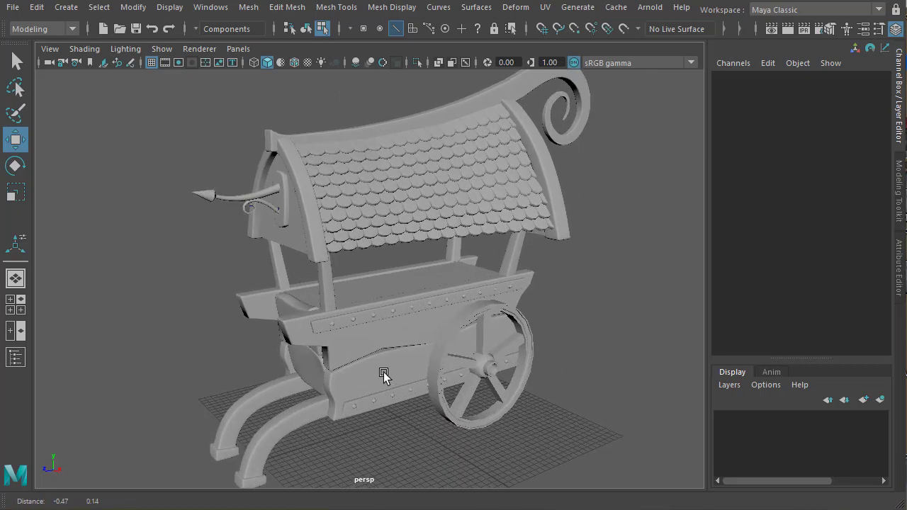
left_click_drag(385, 372, 349, 359, "alt")
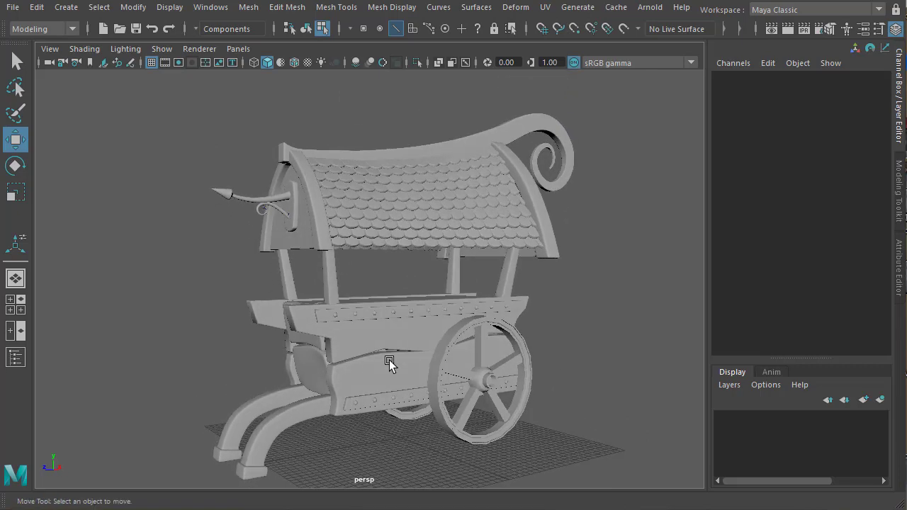
middle_click_drag(387, 365, 368, 352, "alt")
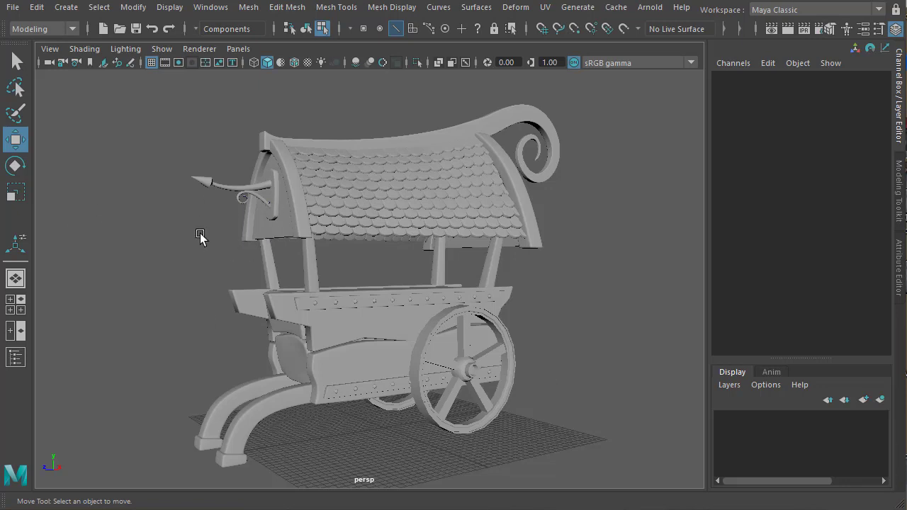
left_click(295, 63)
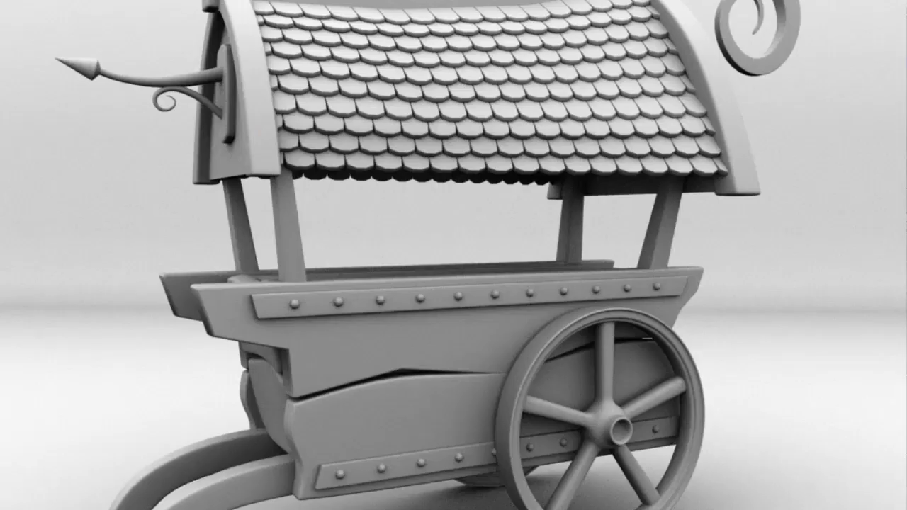